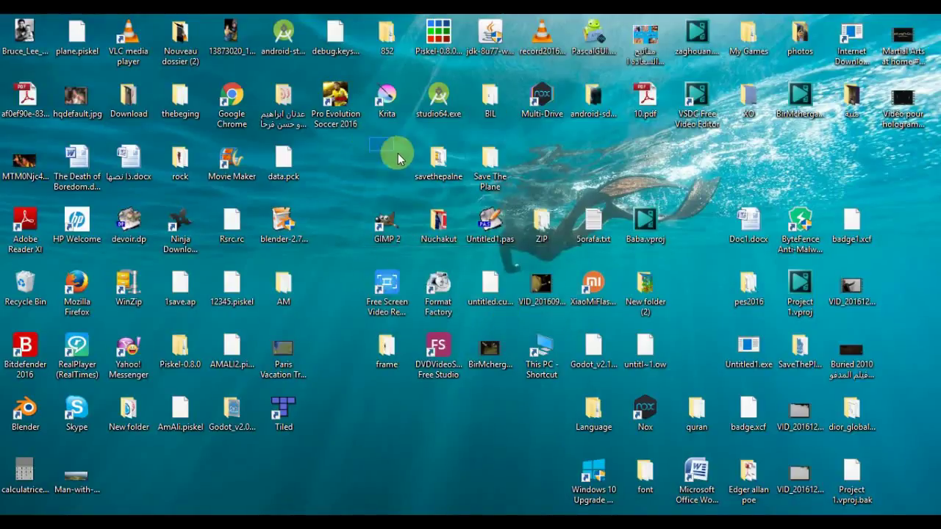
- Extract Save The Plane.rar into its own Save The Plane folder
{"action": "left_click_drag", "start_coordinate": [369, 137], "coordinate": [461, 187]}
{"action": "double_click", "coordinate": [439, 169]}
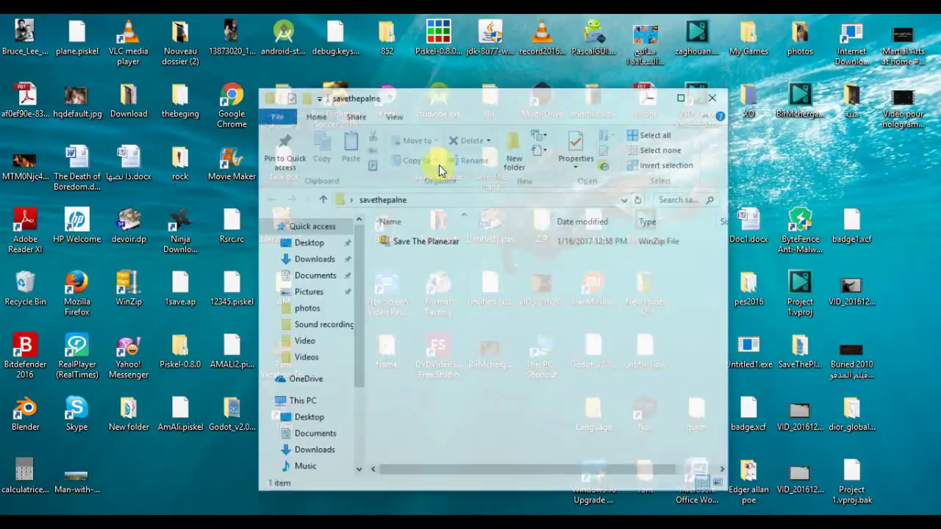
{"action": "left_click", "coordinate": [415, 247]}
{"action": "right_click", "coordinate": [415, 247]}
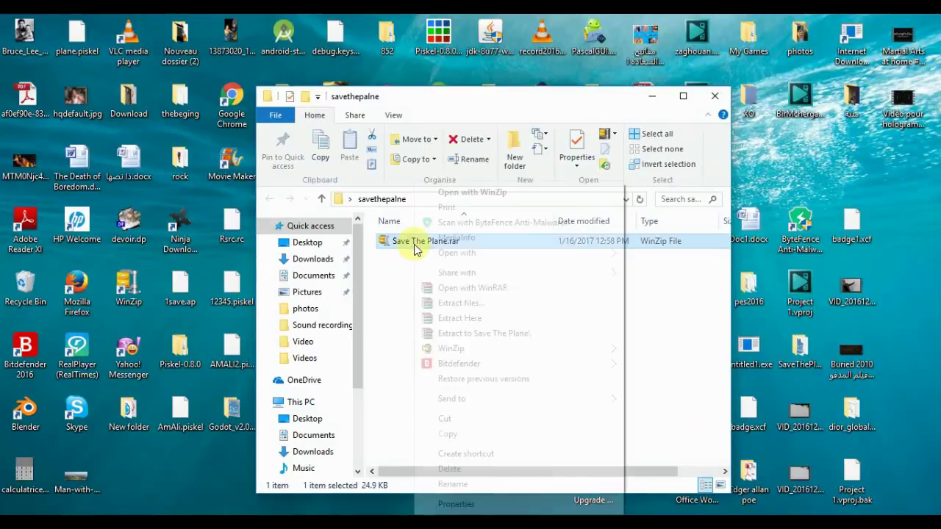
{"action": "left_click", "coordinate": [486, 333]}
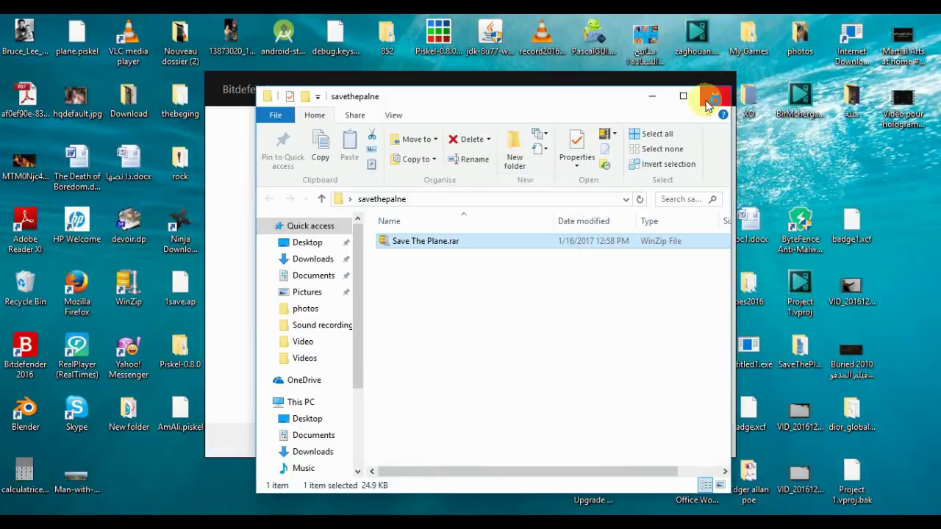
{"action": "left_click", "coordinate": [719, 81]}
{"action": "left_click", "coordinate": [716, 87]}
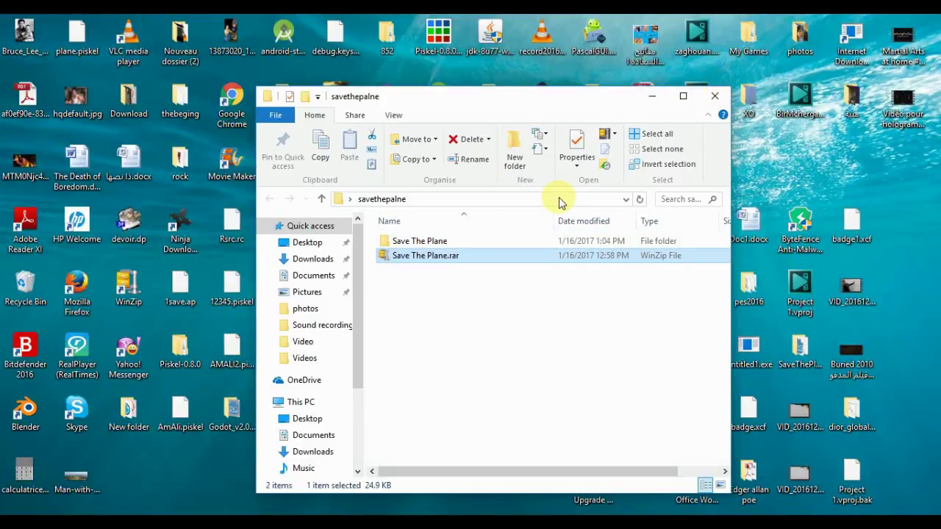
- Copy the images folder from the extracted game files, then close the window
{"action": "left_click", "coordinate": [453, 244]}
{"action": "double_click", "coordinate": [453, 245]}
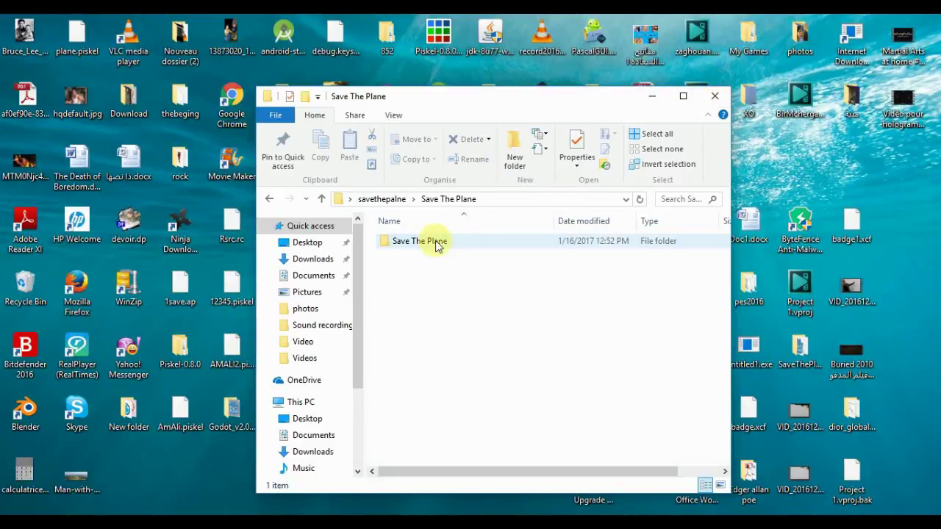
{"action": "double_click", "coordinate": [420, 247]}
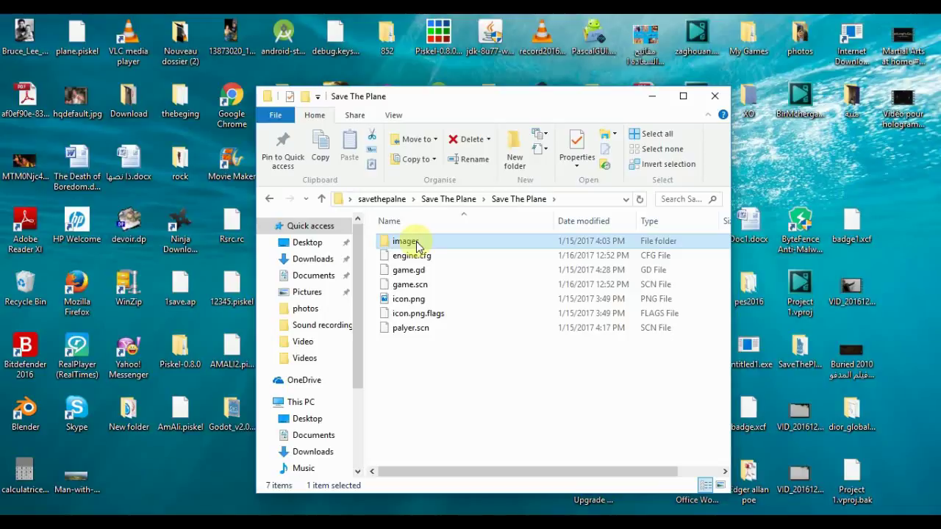
{"action": "right_click", "coordinate": [415, 247]}
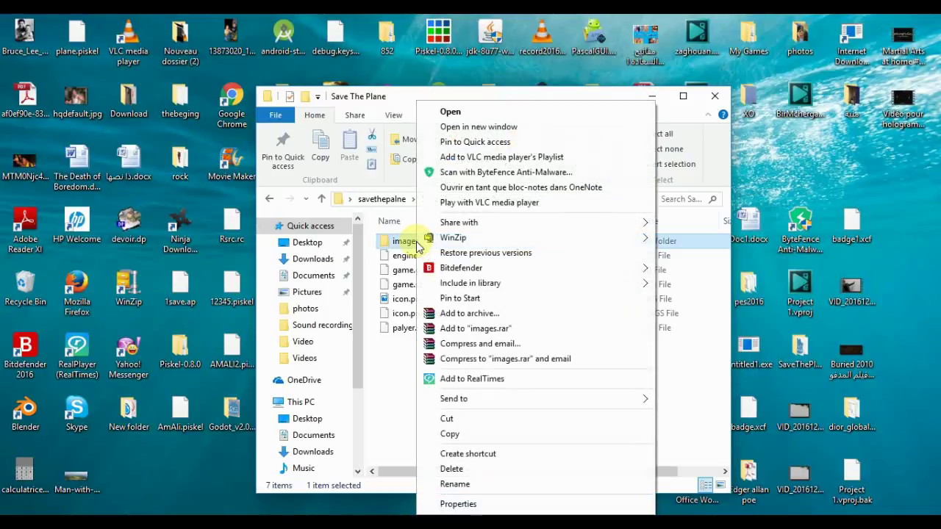
{"action": "left_click", "coordinate": [466, 434]}
{"action": "left_click", "coordinate": [713, 99]}
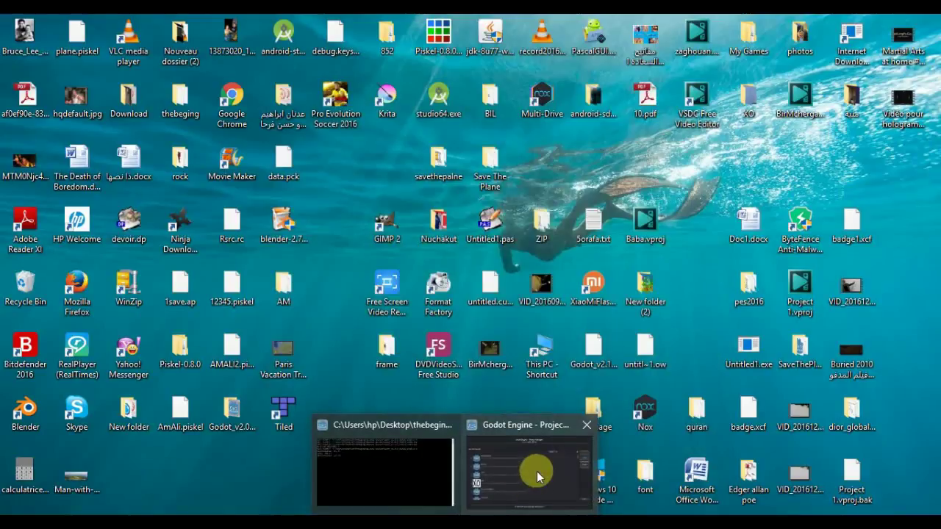
- Create a new Godot project in the save the plane folder
{"action": "left_click", "coordinate": [537, 471]}
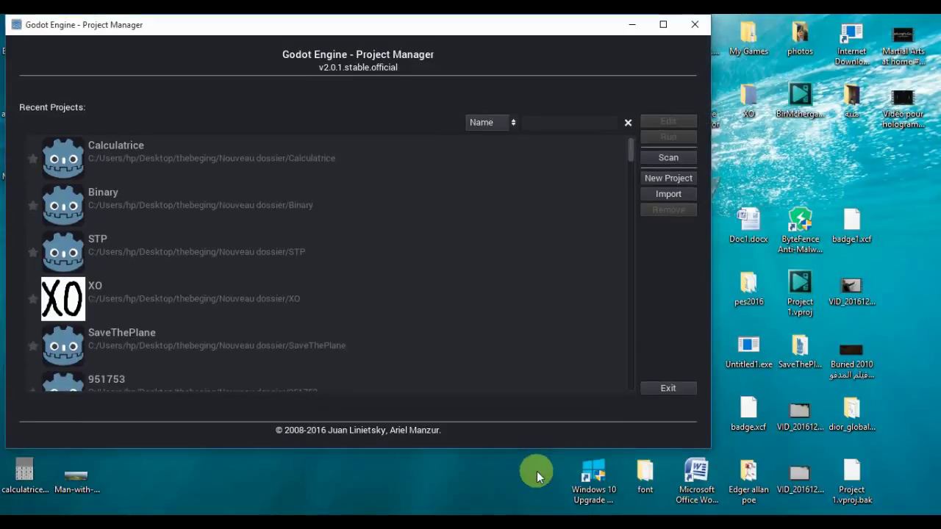
{"action": "left_click", "coordinate": [668, 181]}
{"action": "left_click", "coordinate": [514, 221]}
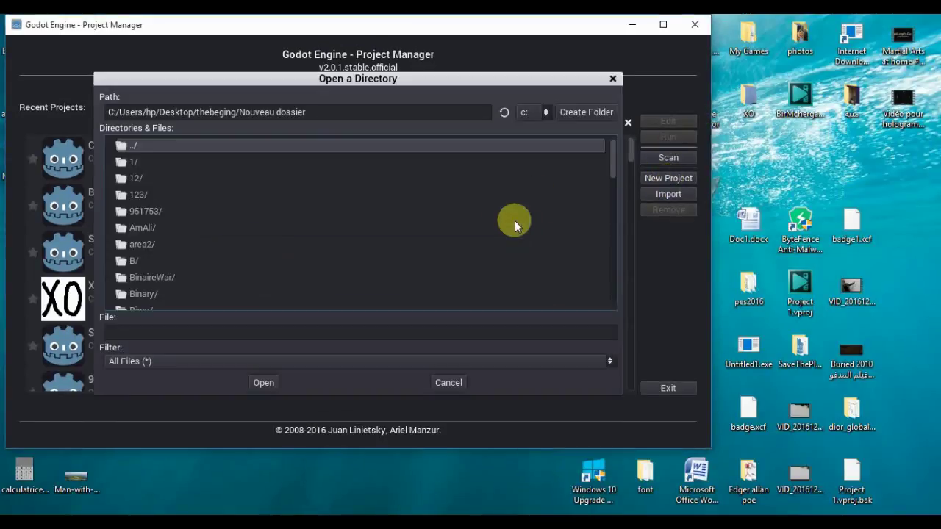
{"action": "left_click_drag", "start_coordinate": [615, 157], "coordinate": [615, 216]}
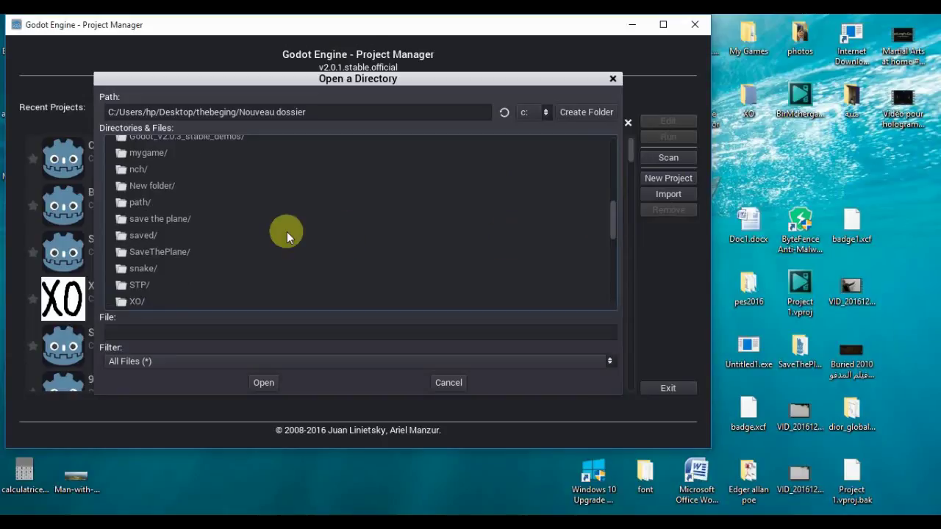
{"action": "double_click", "coordinate": [174, 216]}
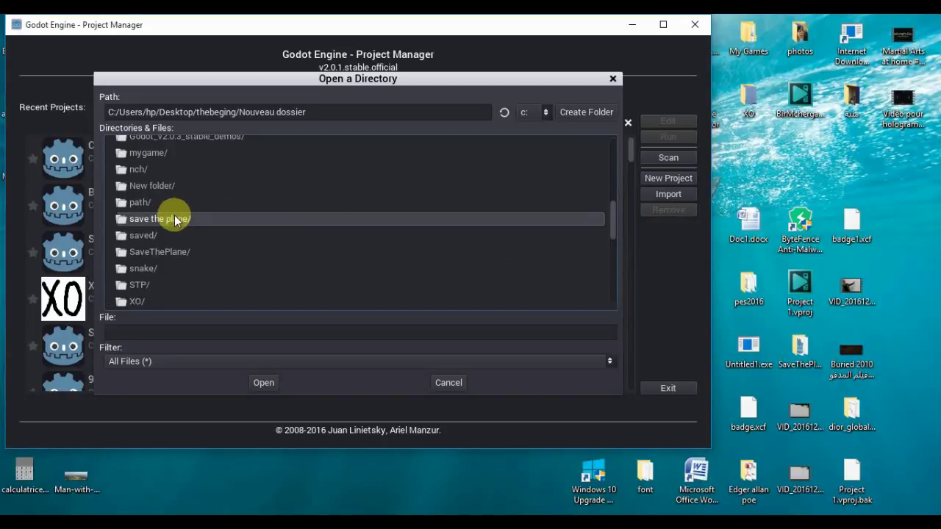
{"action": "left_click", "coordinate": [269, 382]}
{"action": "left_click", "coordinate": [294, 277]}
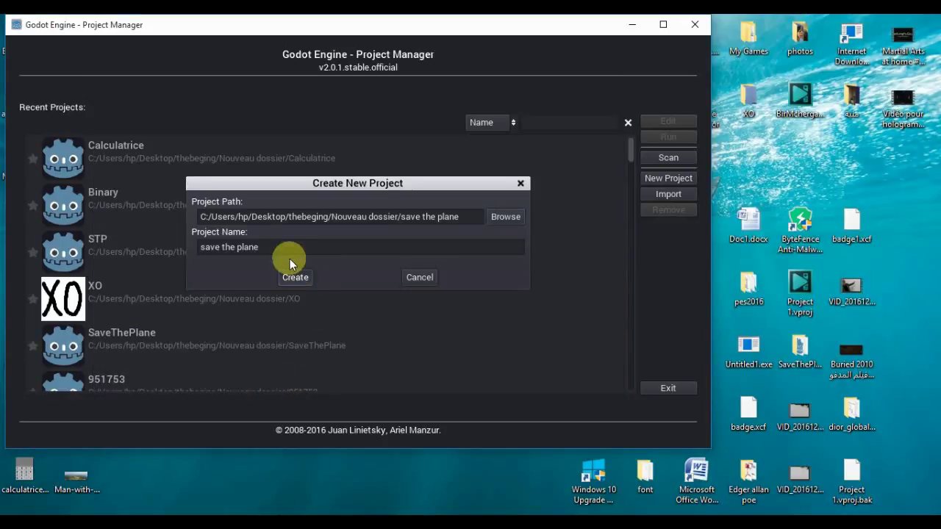
- Open the save the plane project in the editor and dismiss the driver installer window
{"action": "left_click", "coordinate": [236, 147]}
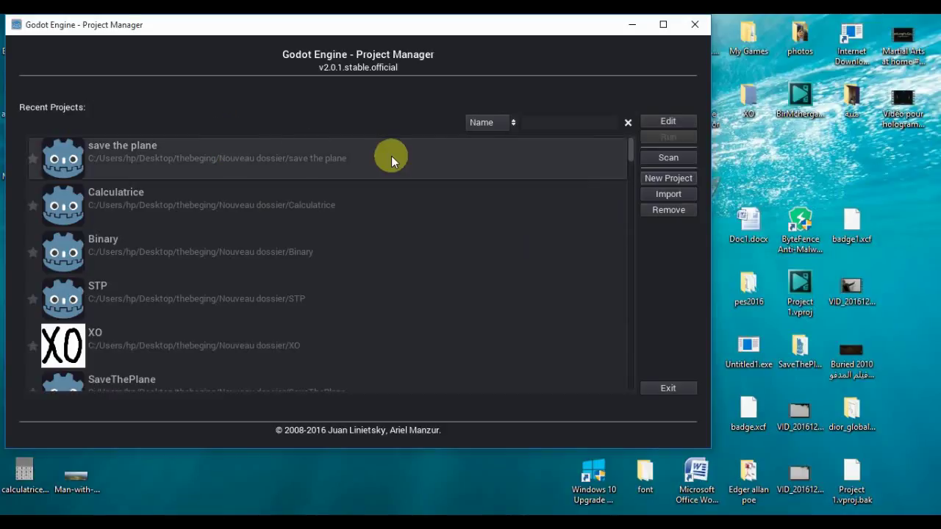
{"action": "left_click", "coordinate": [667, 118]}
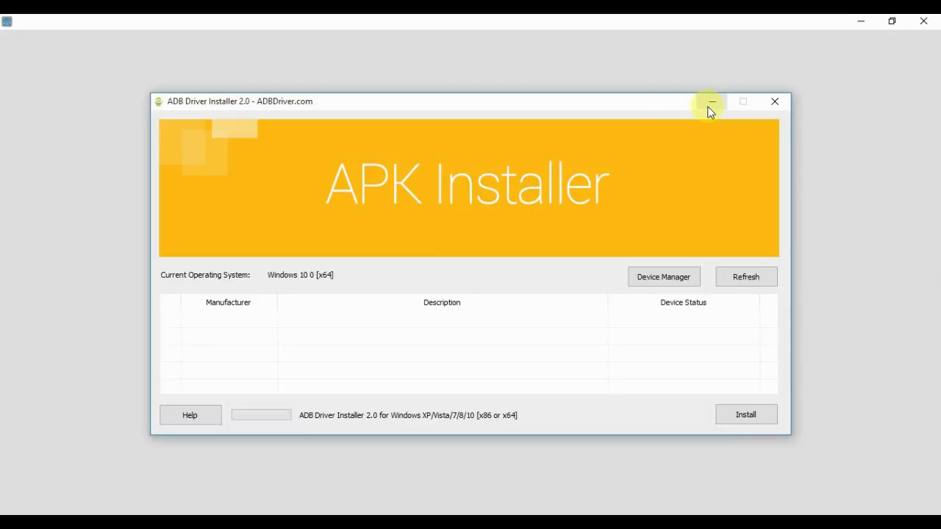
{"action": "left_click", "coordinate": [709, 108]}
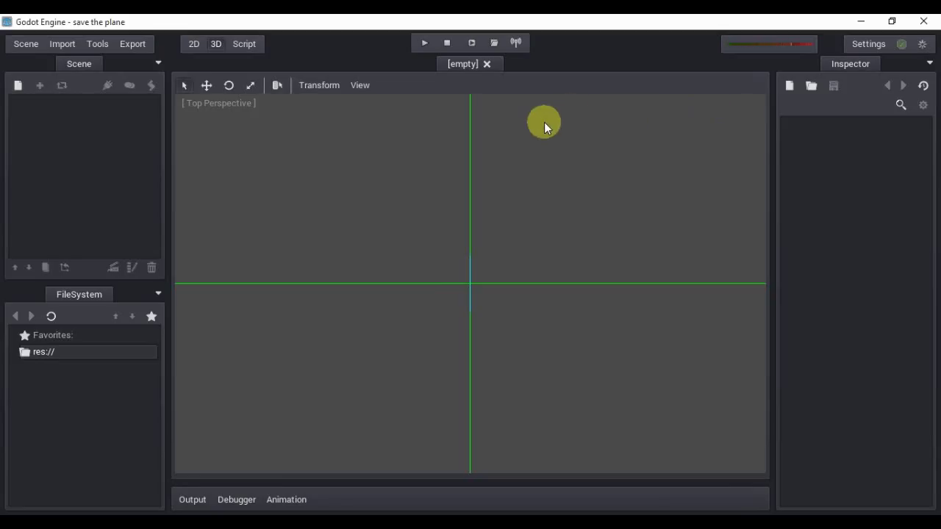
- Switch to the 2D workspace and add a Node2D as the scene root
{"action": "left_click", "coordinate": [192, 45]}
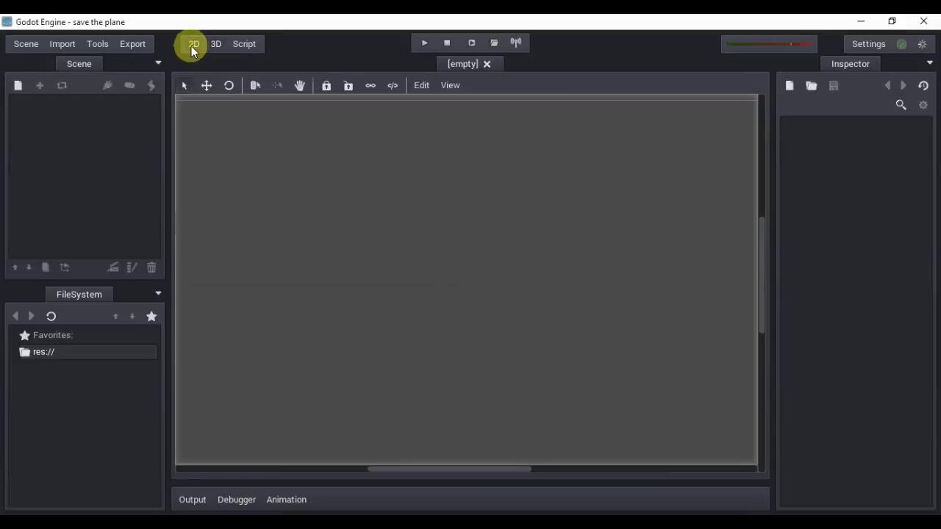
{"action": "left_click", "coordinate": [19, 85]}
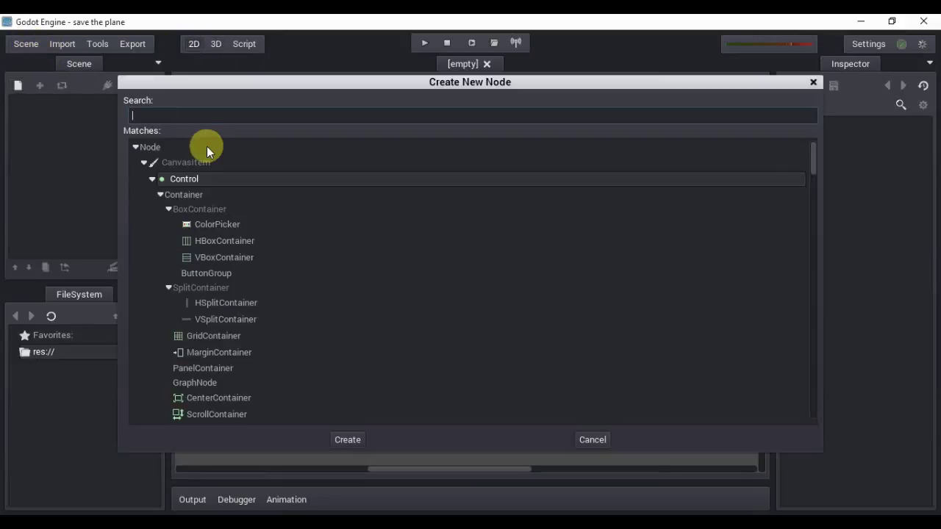
{"action": "type", "text": "no"}
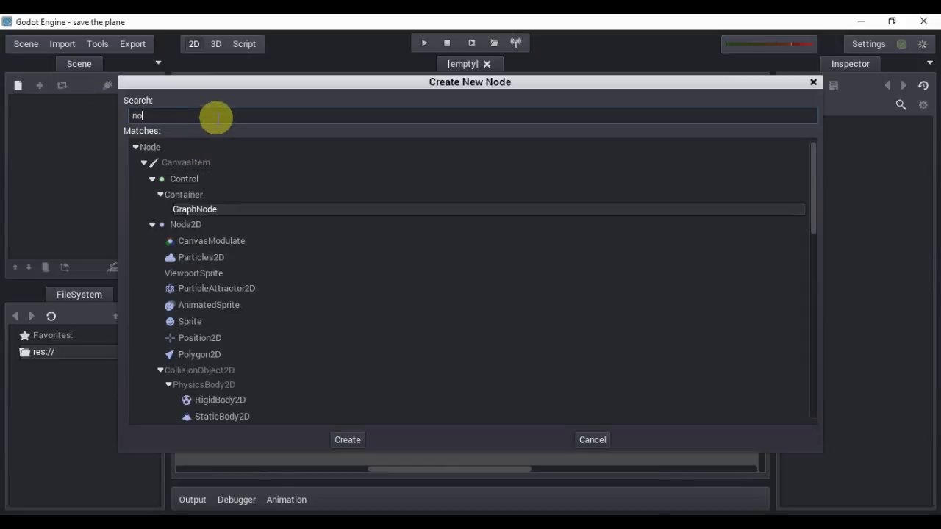
{"action": "type", "text": "de"}
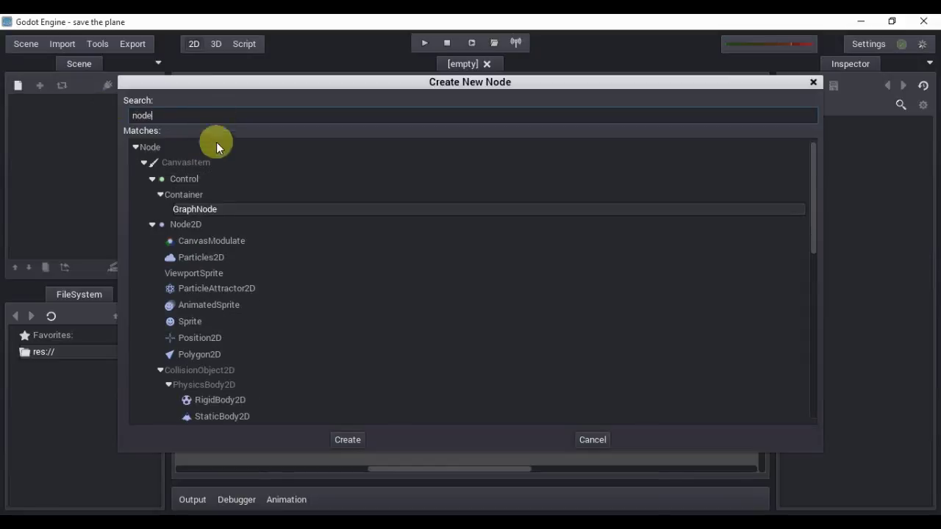
{"action": "left_click", "coordinate": [193, 225]}
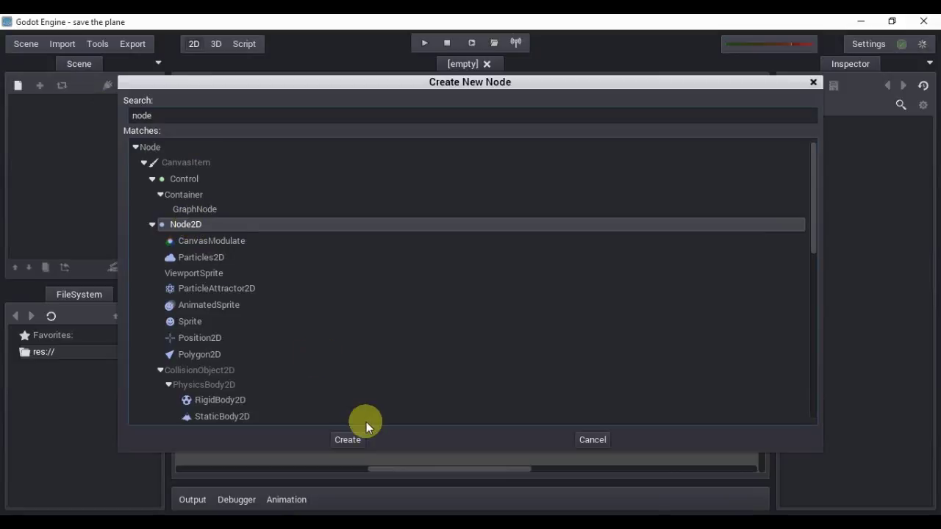
{"action": "left_click", "coordinate": [347, 439]}
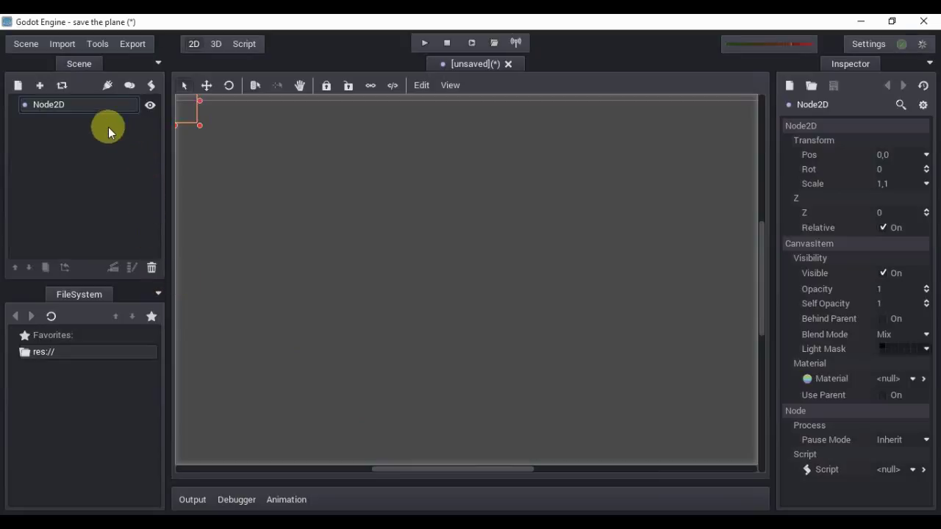
- Rename the Node2D root node to 'game'
{"action": "left_click", "coordinate": [74, 111]}
{"action": "left_click", "coordinate": [65, 106]}
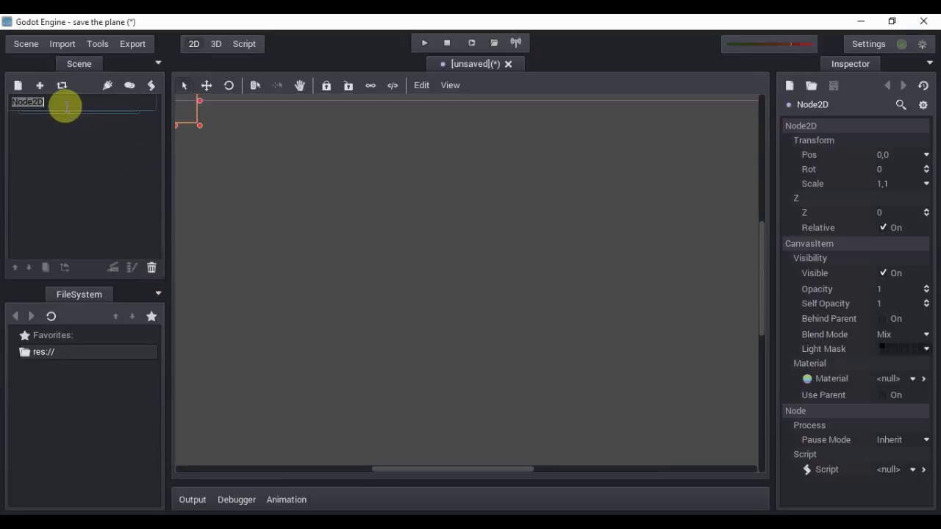
{"action": "type", "text": "gam"}
{"action": "type", "text": "e"}
{"action": "key", "text": "Return"}
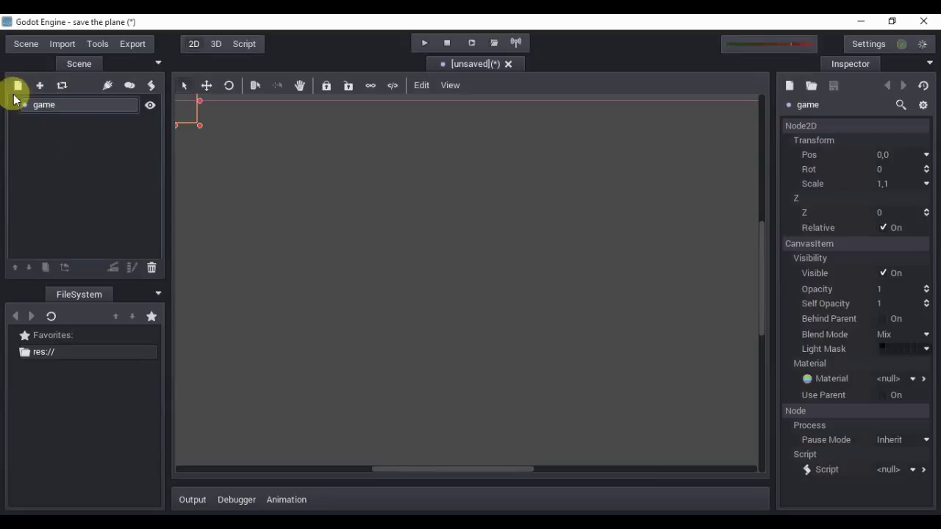
- In Project Settings > Display, set width to 314 and height to 505
{"action": "left_click", "coordinate": [28, 44]}
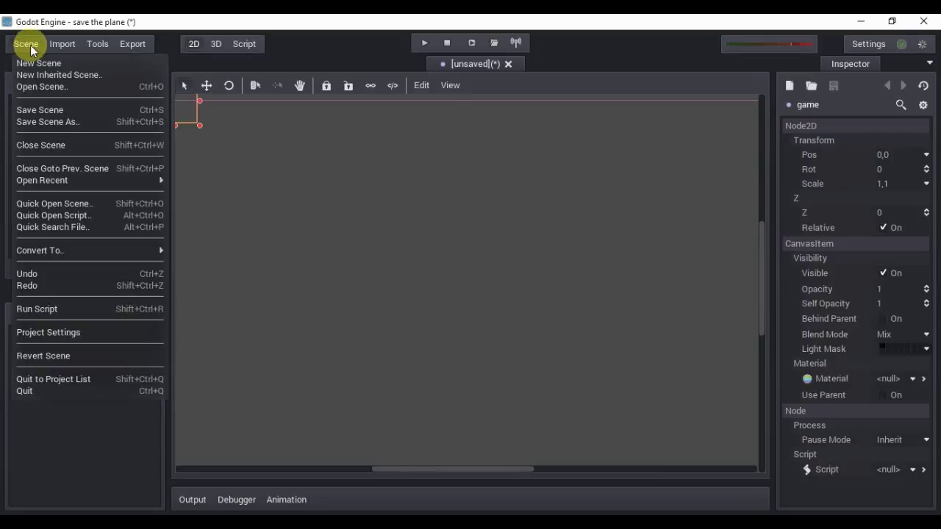
{"action": "left_click", "coordinate": [65, 331]}
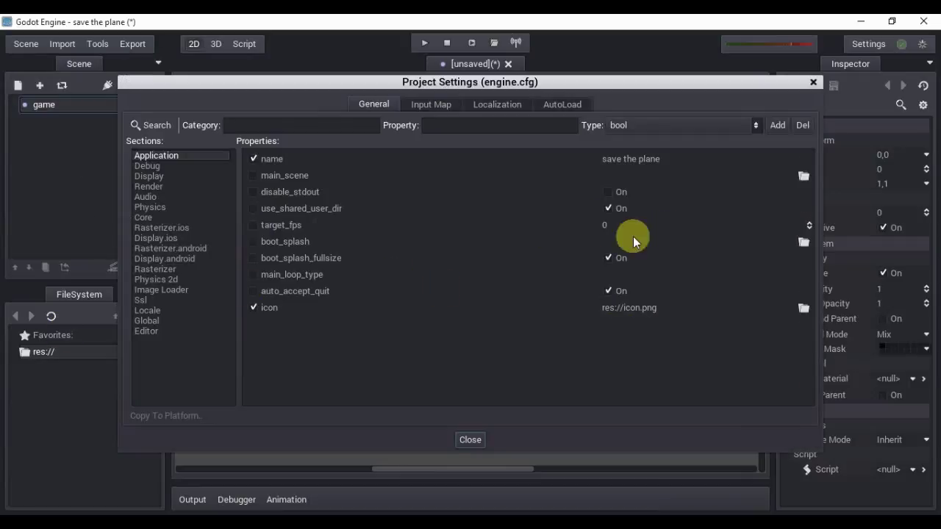
{"action": "left_click", "coordinate": [154, 176]}
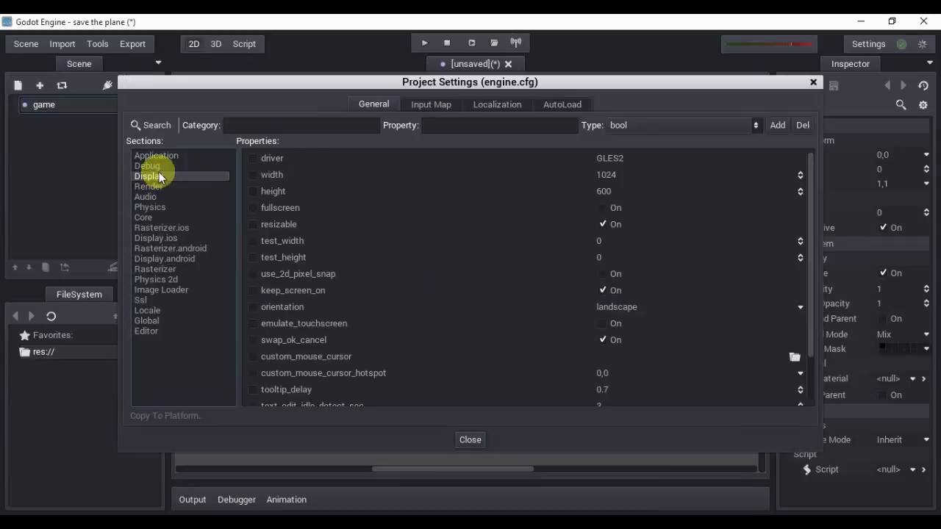
{"action": "left_click", "coordinate": [623, 175]}
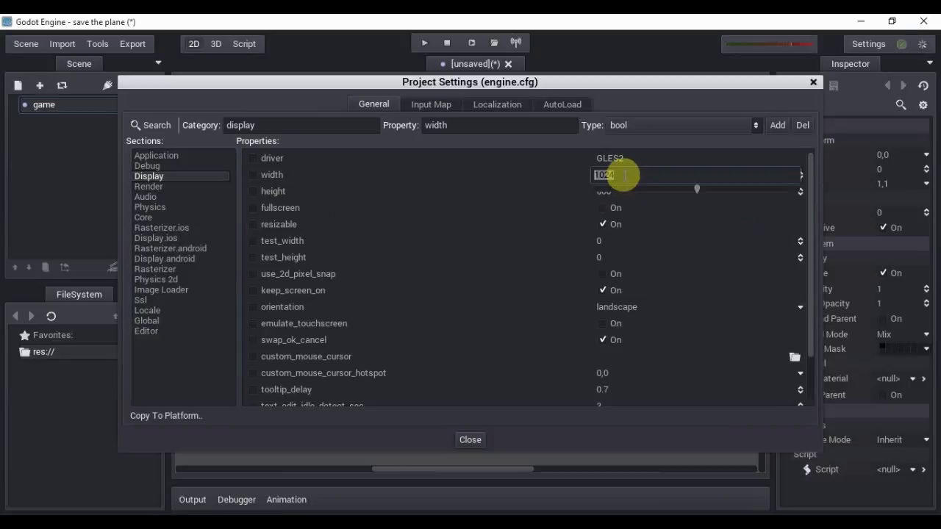
{"action": "type", "text": "5"}
{"action": "key", "text": "BackSpace"}
{"action": "type", "text": "314"}
{"action": "left_click", "coordinate": [603, 188]}
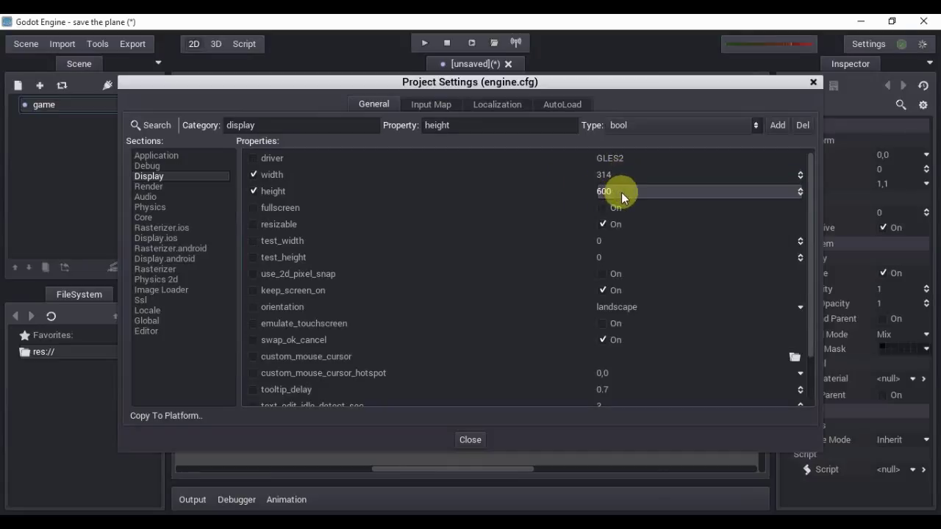
{"action": "type", "text": "505"}
{"action": "key", "text": "Return"}
{"action": "left_click", "coordinate": [813, 82]}
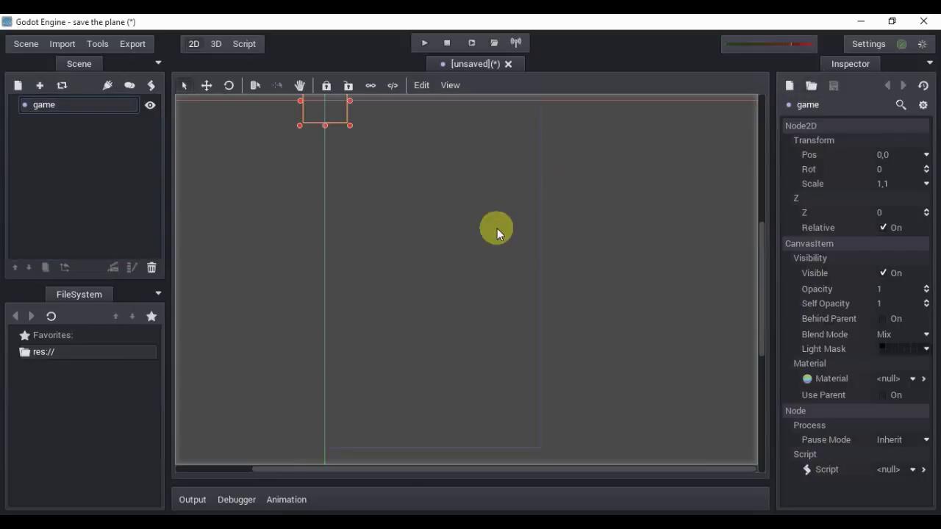
- Add a Sprite child node under the game root
{"action": "left_click", "coordinate": [76, 106]}
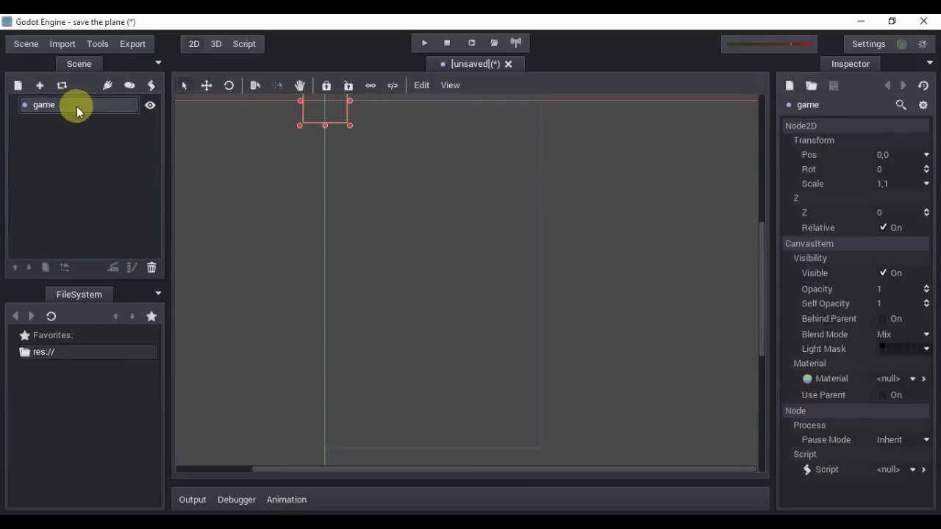
{"action": "left_click", "coordinate": [17, 86]}
{"action": "type", "text": "s"}
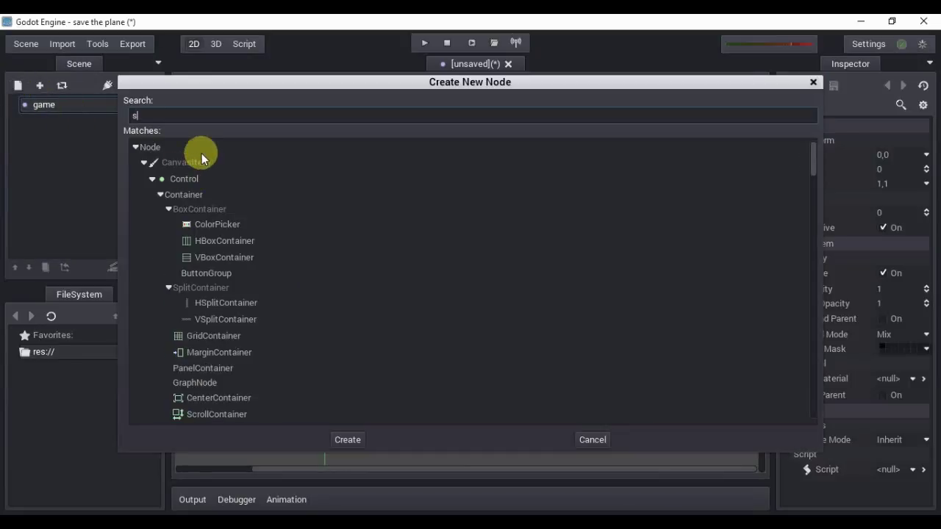
{"action": "type", "text": "pri"}
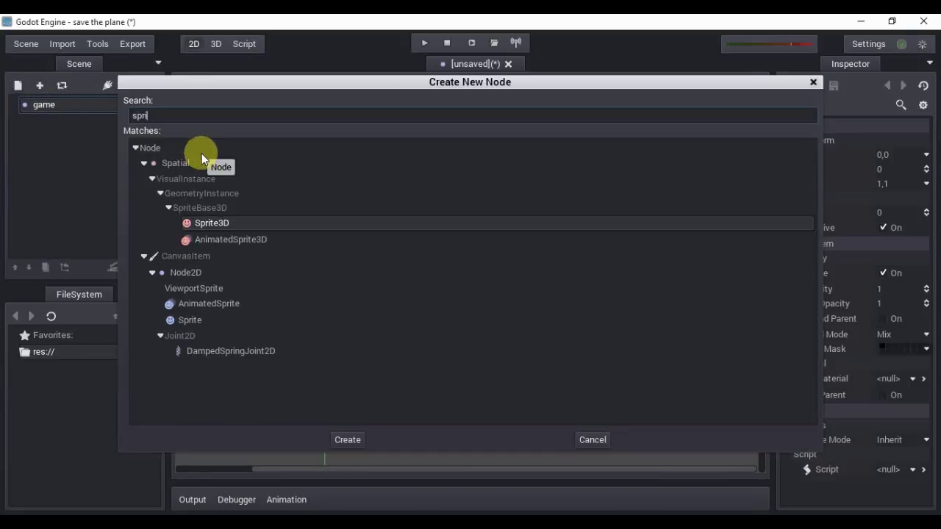
{"action": "left_click", "coordinate": [188, 319]}
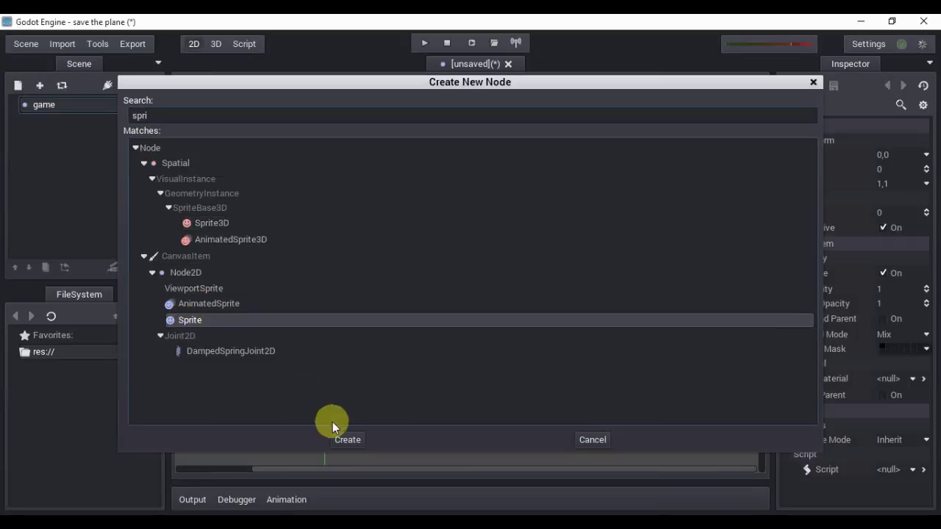
{"action": "left_click", "coordinate": [348, 440]}
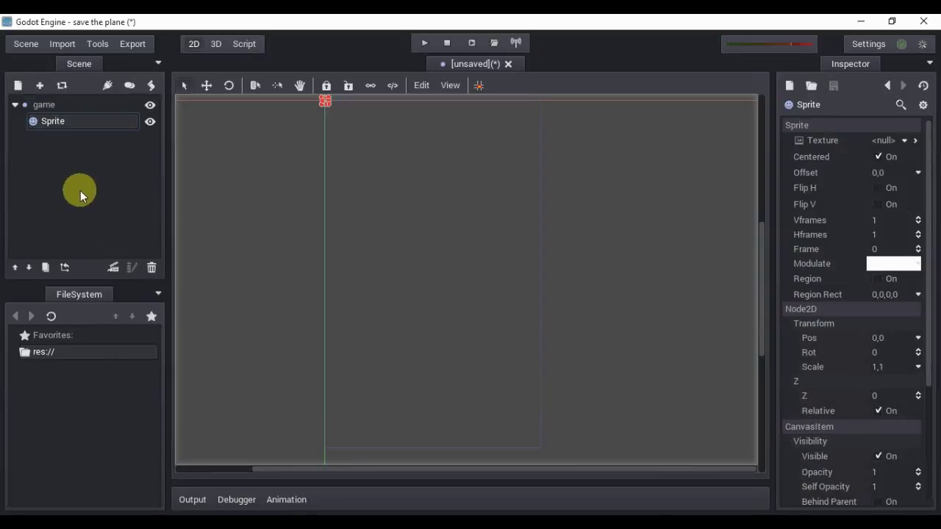
- Rename the sprite to 'skey', leaving its texture empty
{"action": "double_click", "coordinate": [64, 122]}
{"action": "type", "text": "s"}
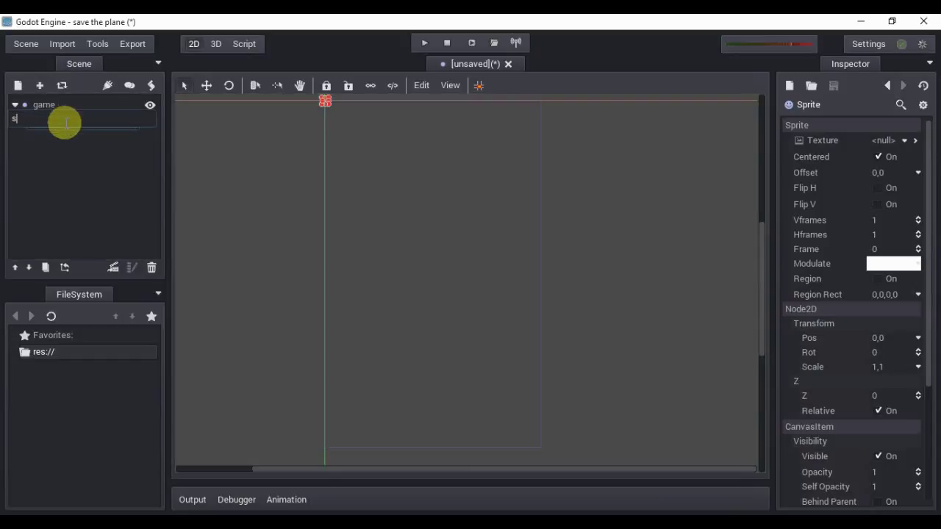
{"action": "type", "text": "k"}
{"action": "type", "text": "ey"}
{"action": "key", "text": "Return"}
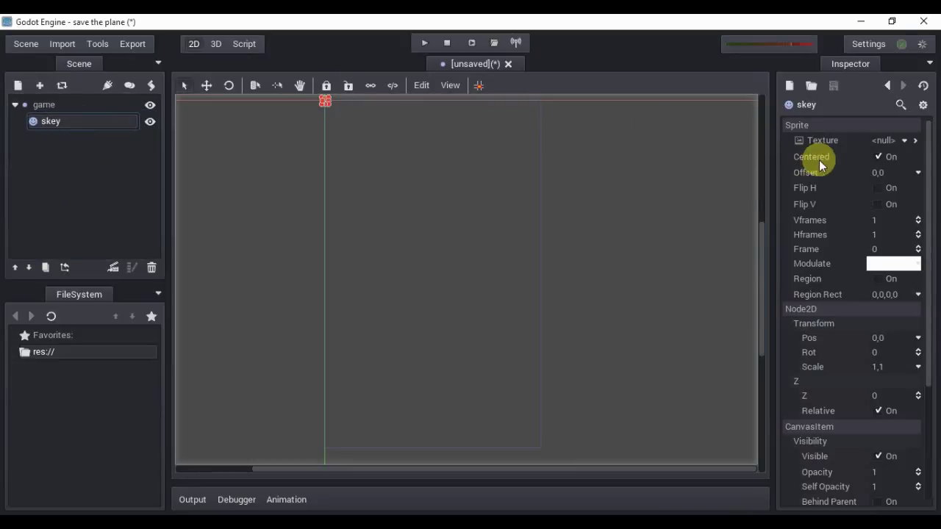
{"action": "left_click", "coordinate": [906, 142]}
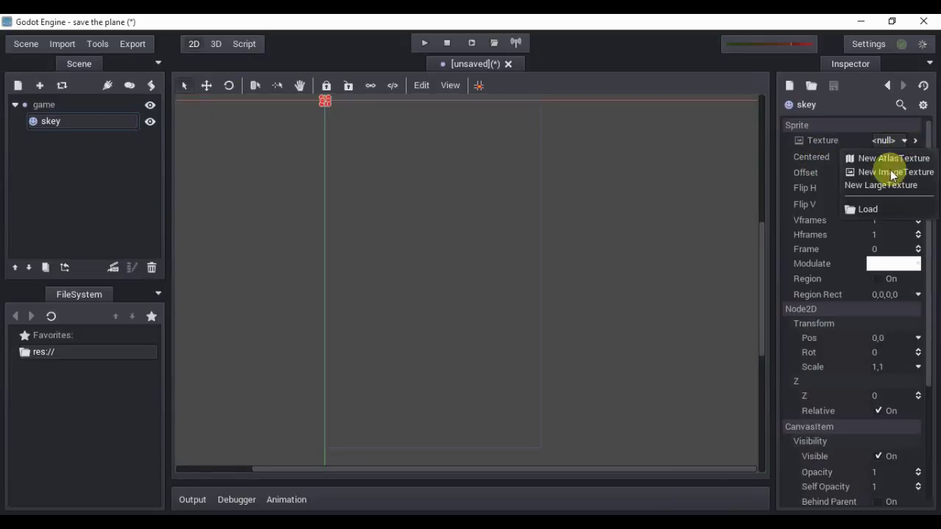
{"action": "left_click", "coordinate": [865, 207]}
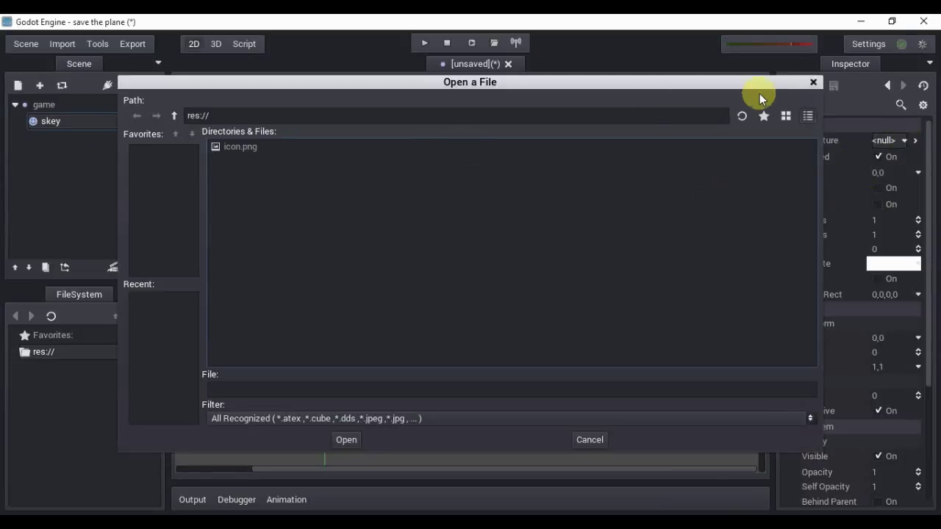
{"action": "left_click", "coordinate": [812, 82]}
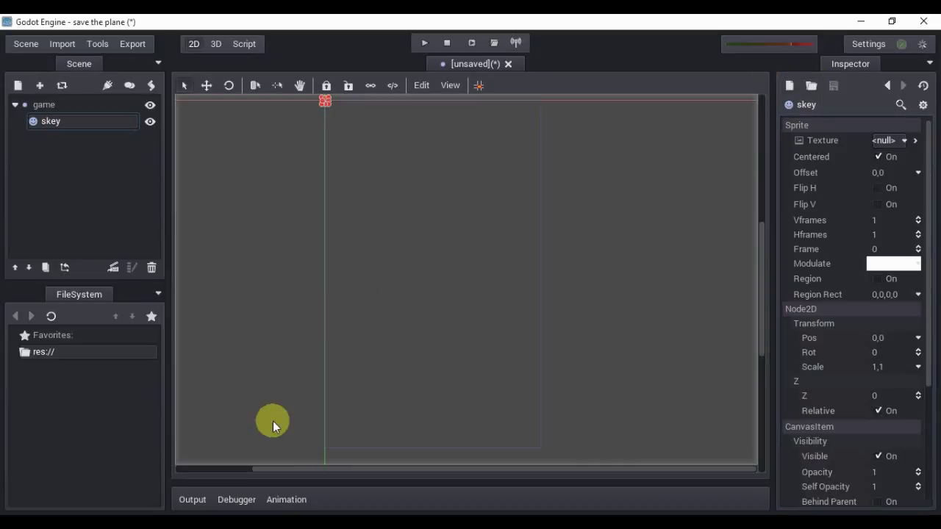
- Paste the copied images folder into the save the plane project folder
{"action": "mouse_move", "coordinate": [147, 512]}
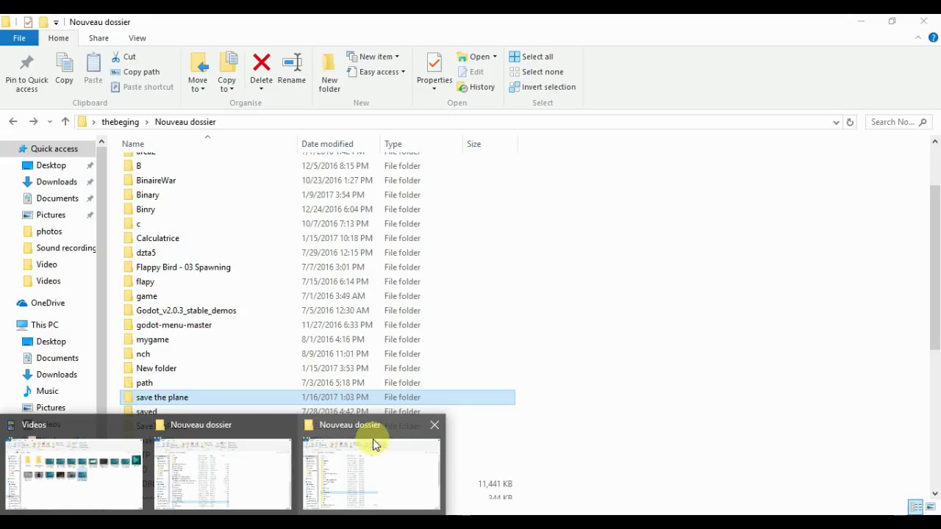
{"action": "left_click", "coordinate": [373, 439]}
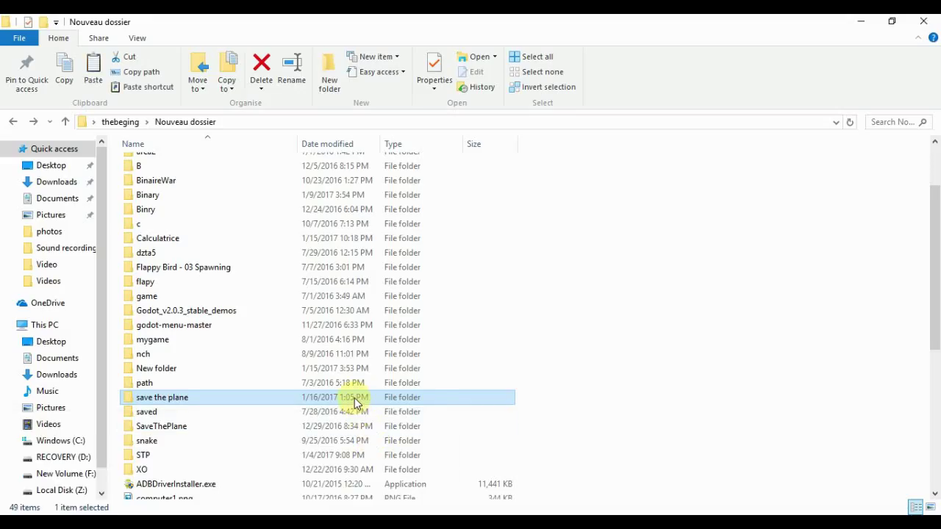
{"action": "double_click", "coordinate": [354, 397]}
{"action": "right_click", "coordinate": [345, 314]}
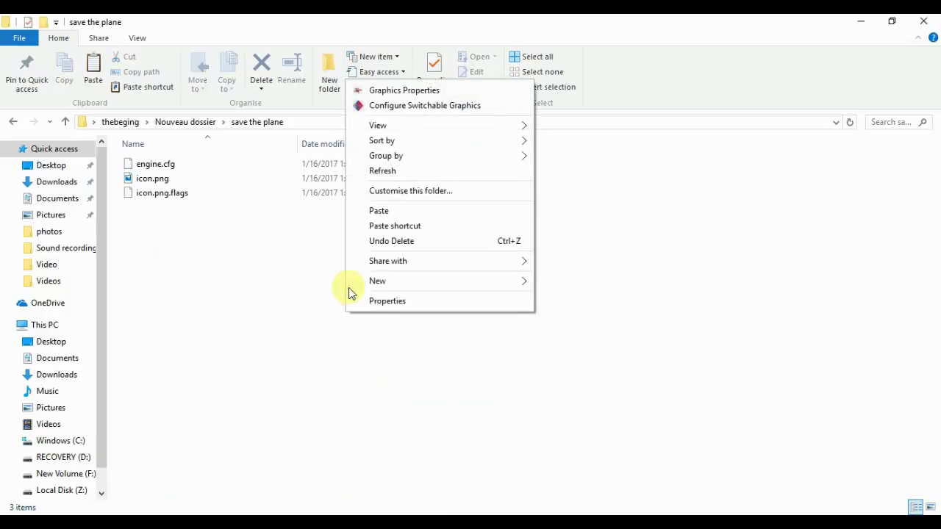
{"action": "left_click", "coordinate": [380, 211]}
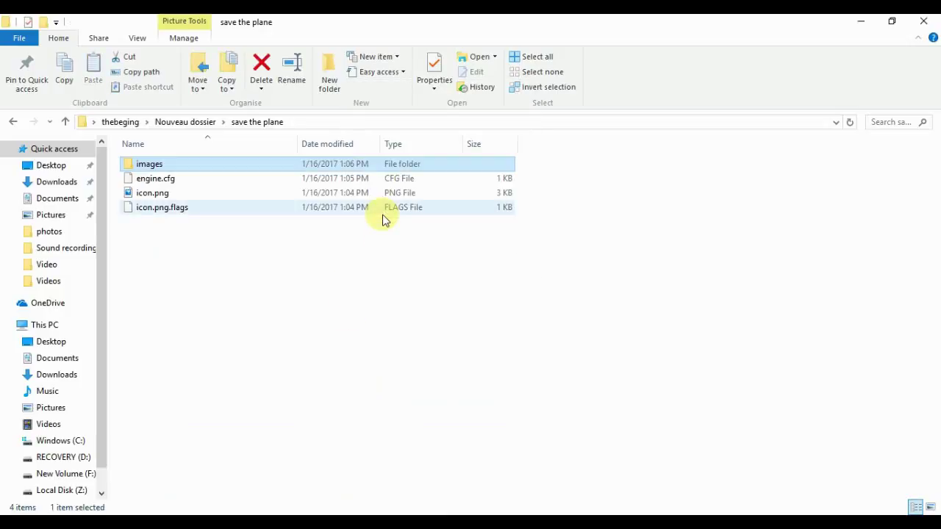
- Open the images folder to check its four PNGs, then return to Godot
{"action": "double_click", "coordinate": [303, 164]}
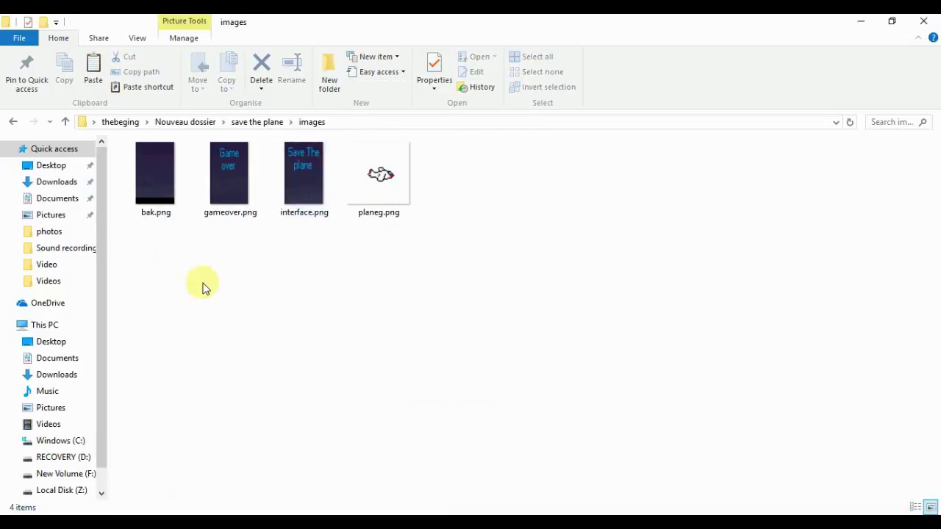
{"action": "left_click_drag", "start_coordinate": [186, 307], "coordinate": [493, 201]}
{"action": "left_click", "coordinate": [430, 296]}
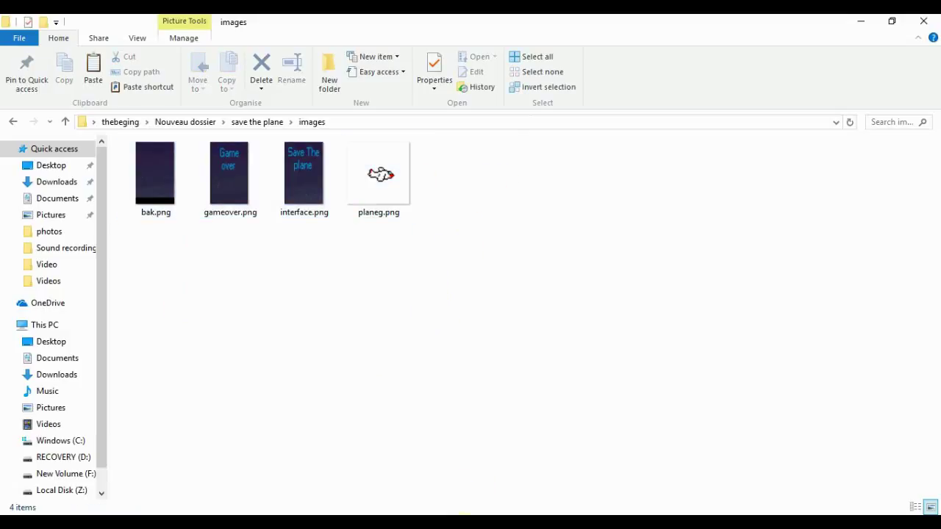
{"action": "left_click", "coordinate": [456, 522]}
{"action": "left_click", "coordinate": [543, 473]}
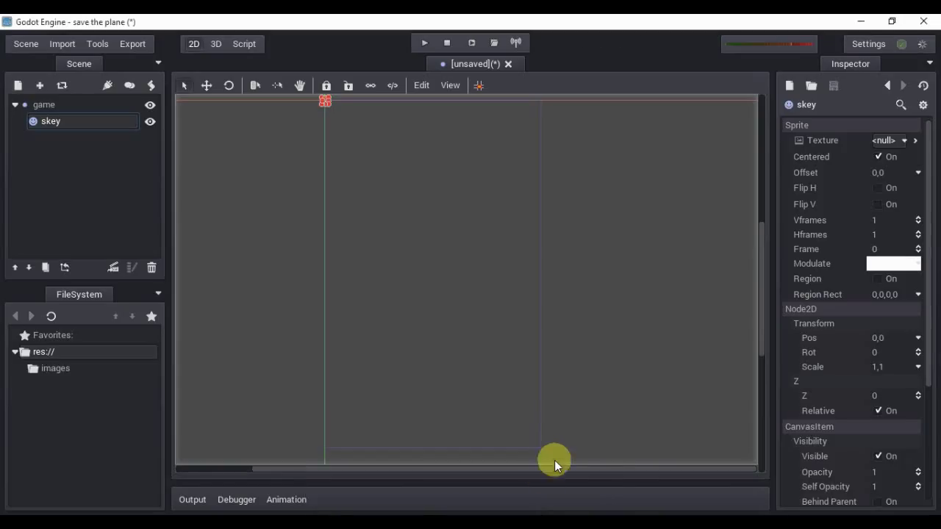
- Load images/bak.png as skey's texture and turn off Centered
{"action": "left_click", "coordinate": [902, 140]}
{"action": "left_click", "coordinate": [865, 209]}
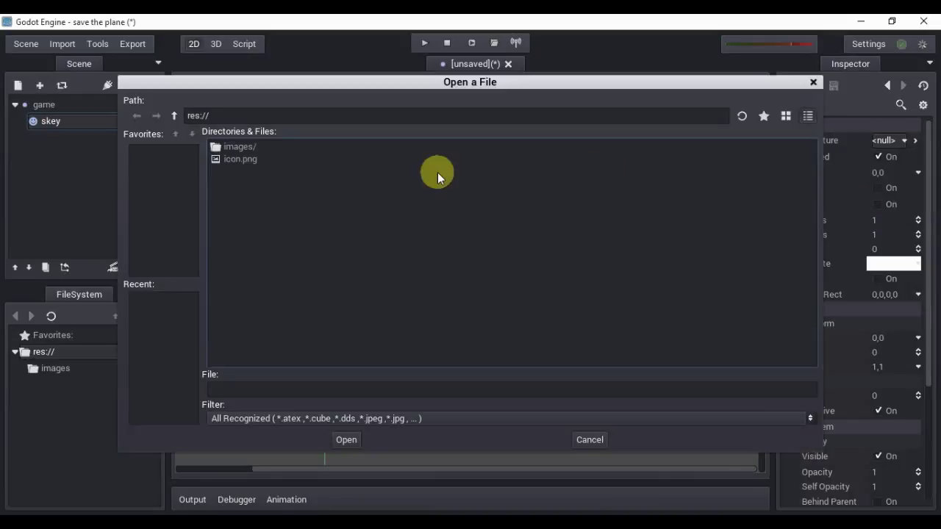
{"action": "double_click", "coordinate": [242, 147]}
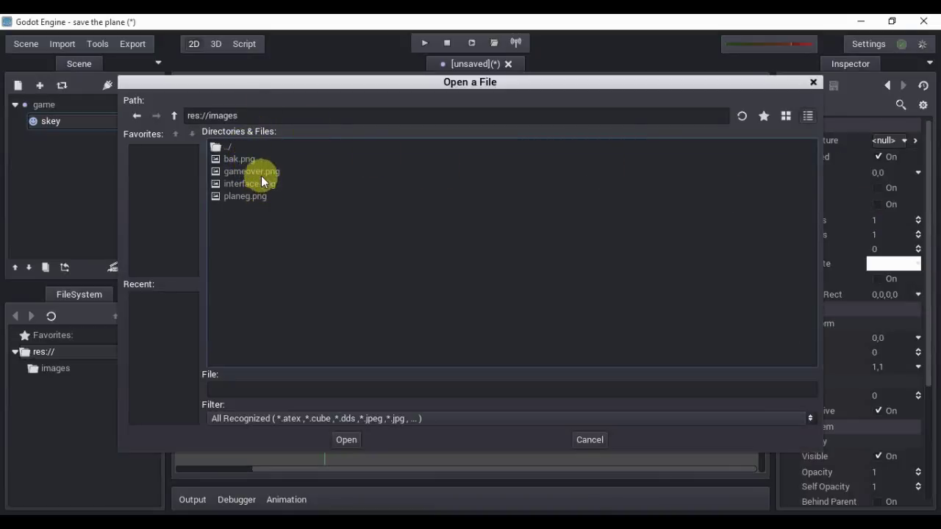
{"action": "left_click", "coordinate": [254, 161]}
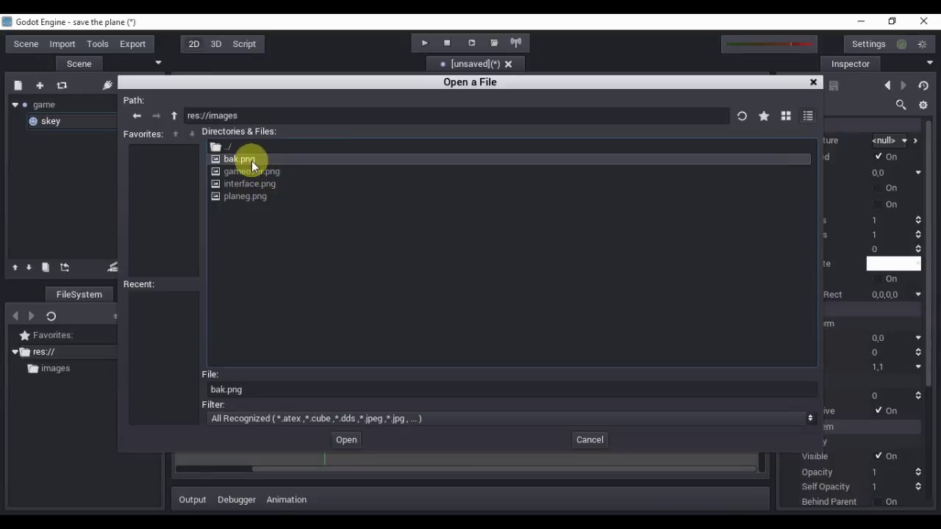
{"action": "left_click", "coordinate": [348, 440]}
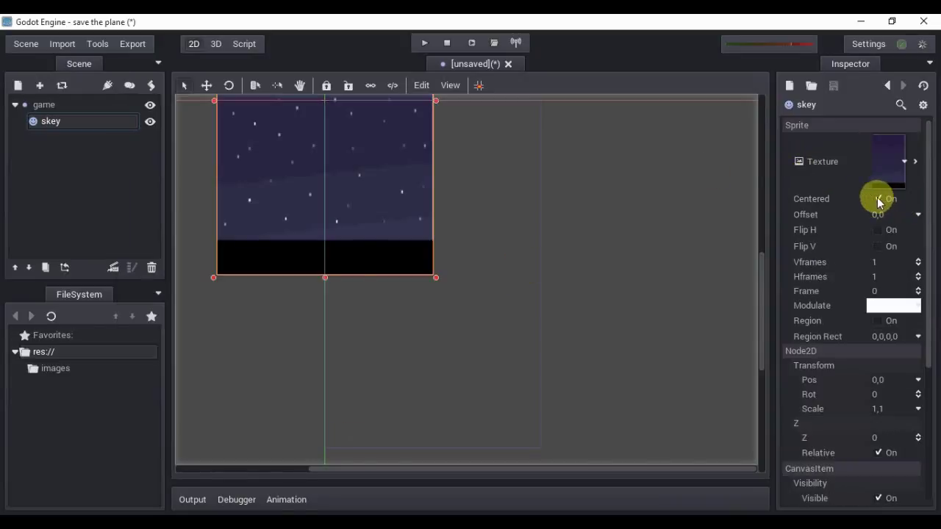
{"action": "left_click", "coordinate": [878, 200]}
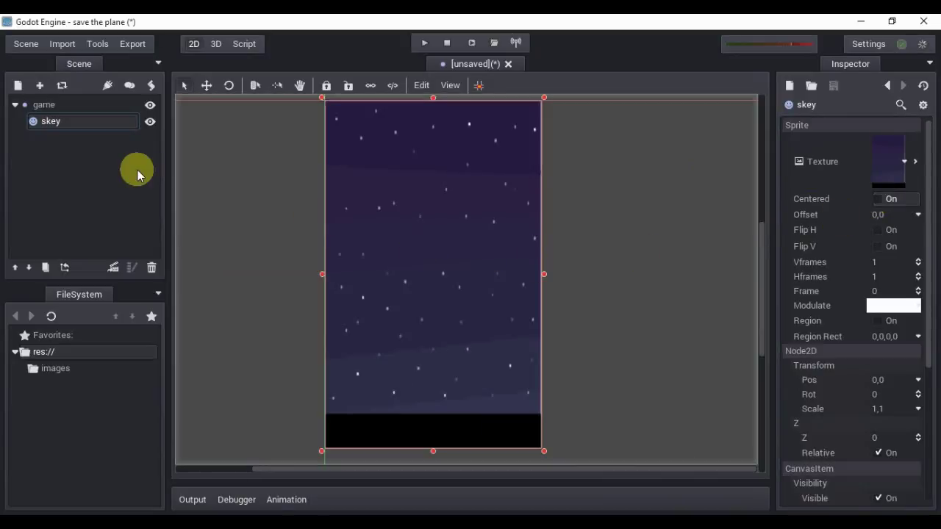
{"action": "left_click", "coordinate": [44, 105]}
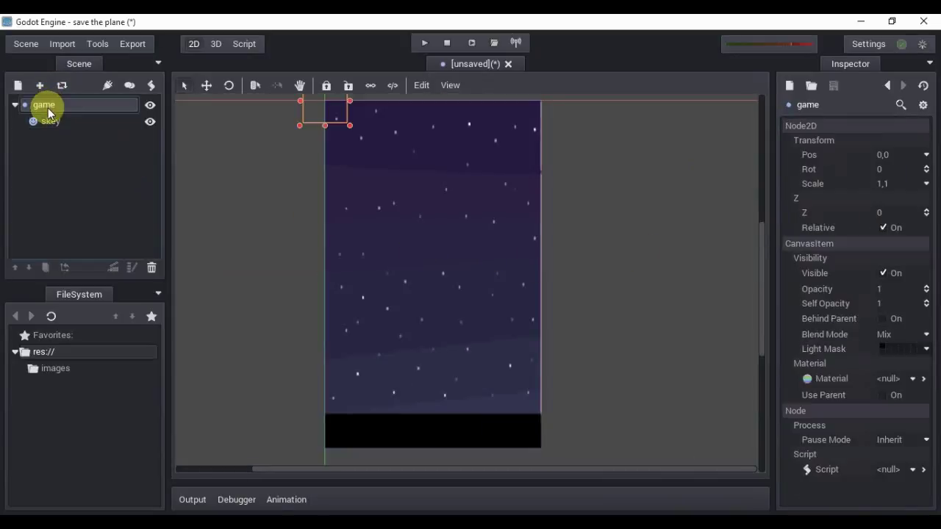
- Add another Sprite under game using gameover.png, with Centered turned off
{"action": "left_click", "coordinate": [18, 85]}
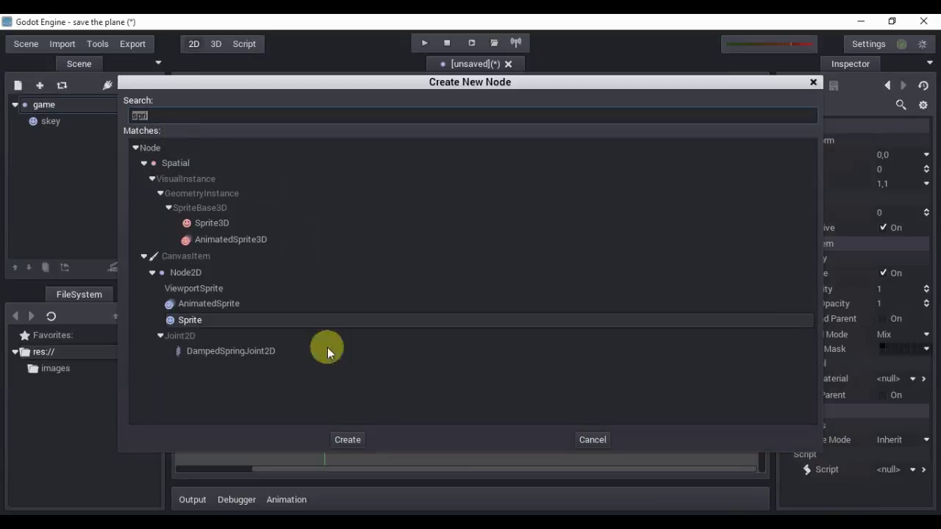
{"action": "left_click", "coordinate": [348, 440]}
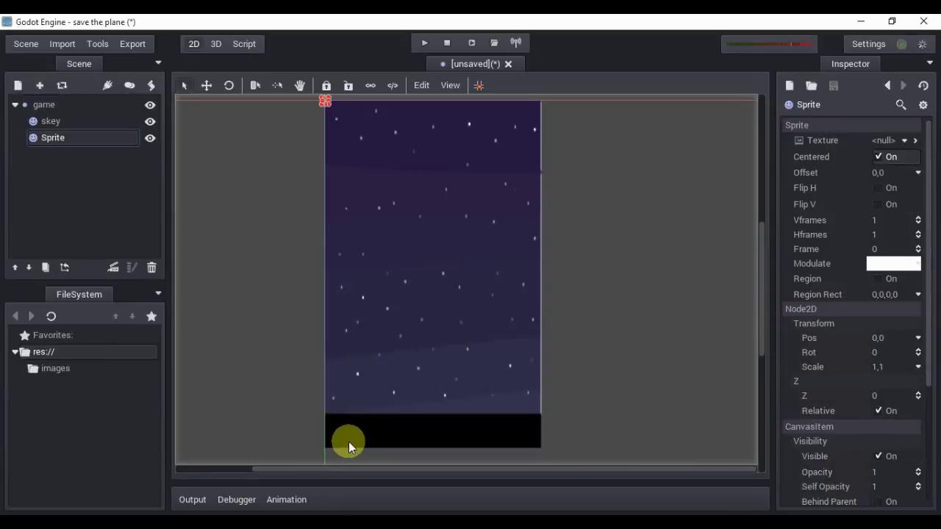
{"action": "left_click", "coordinate": [904, 141]}
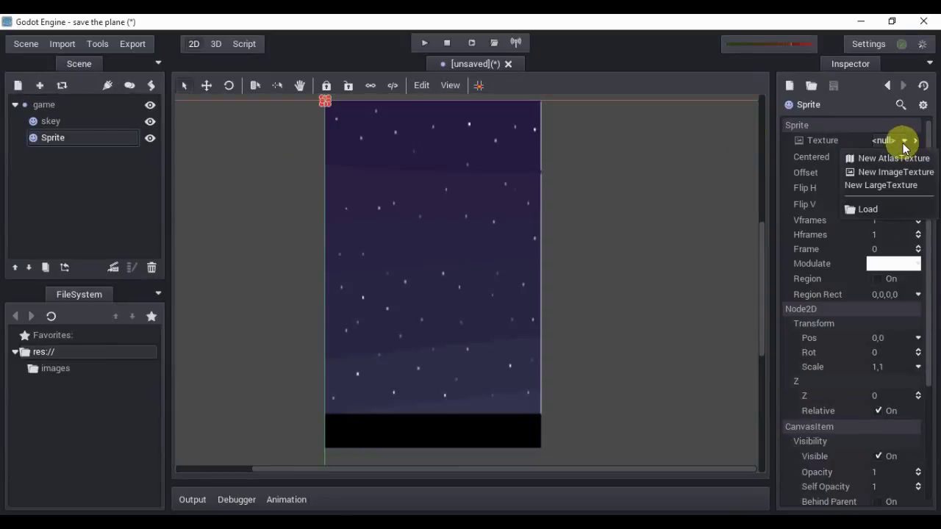
{"action": "left_click", "coordinate": [867, 208]}
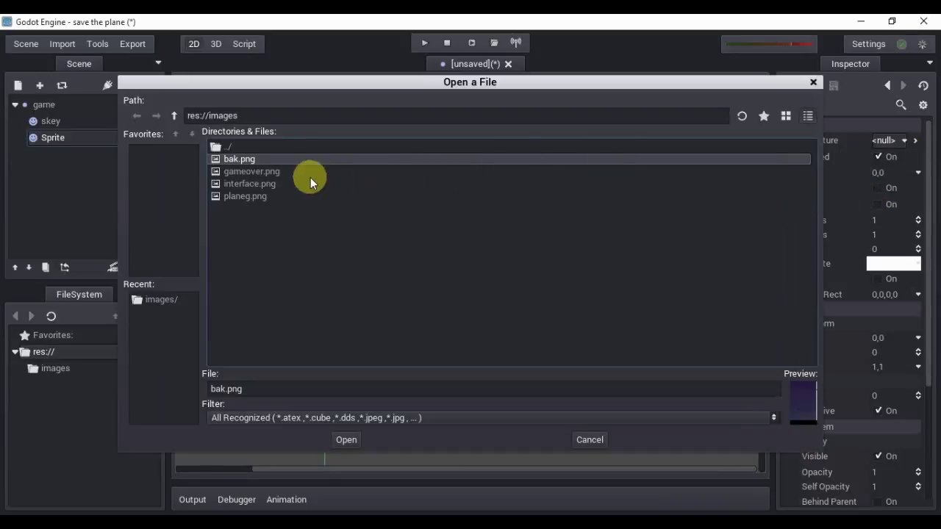
{"action": "left_click", "coordinate": [279, 173]}
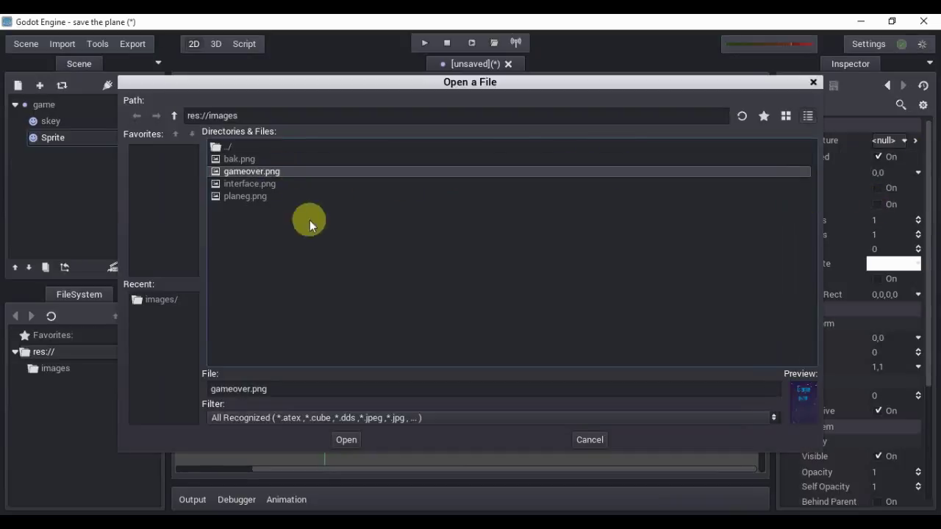
{"action": "left_click", "coordinate": [347, 439]}
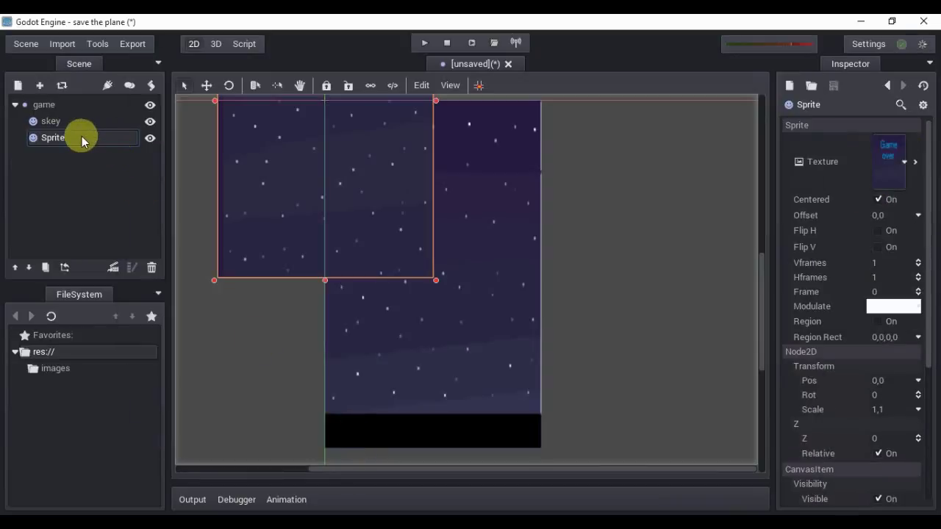
{"action": "left_click", "coordinate": [879, 201]}
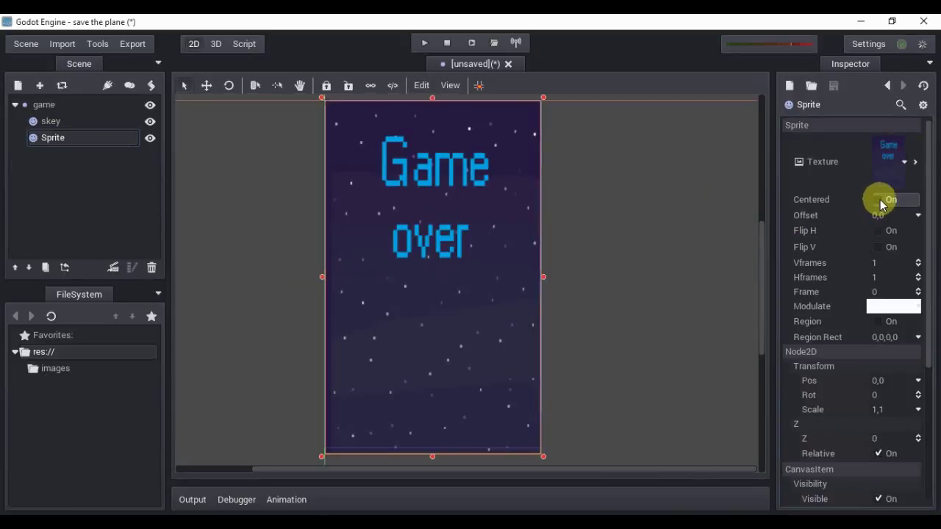
- Rename the new sprite to 'gameover'
{"action": "double_click", "coordinate": [53, 137]}
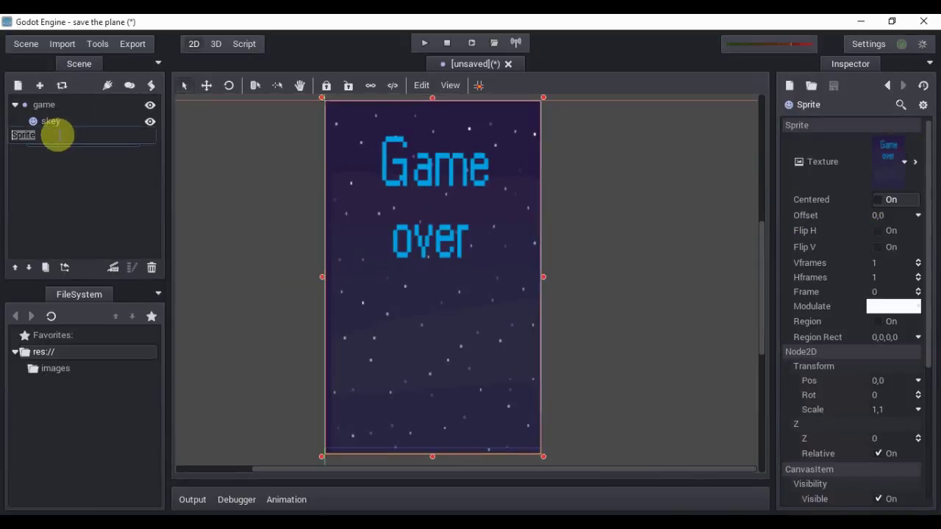
{"action": "type", "text": "game"}
{"action": "type", "text": "over"}
{"action": "key", "text": "Return"}
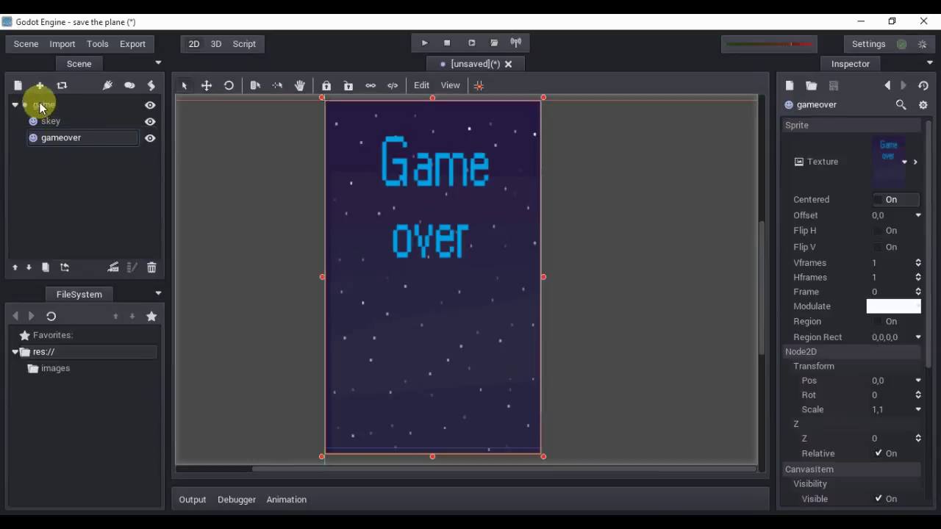
{"action": "left_click", "coordinate": [41, 107]}
- Add a third Sprite under game using interface.png, with Centered turned off
{"action": "left_click", "coordinate": [16, 85]}
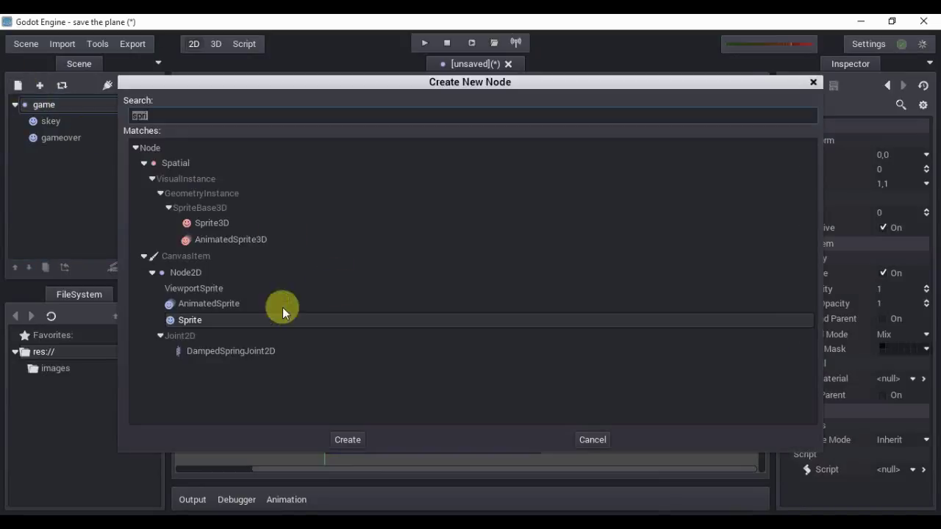
{"action": "left_click", "coordinate": [347, 439]}
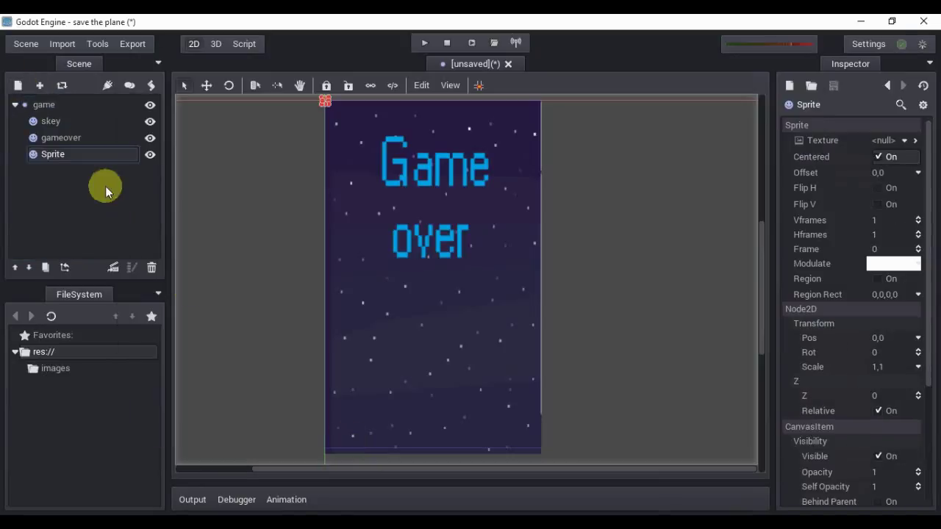
{"action": "left_click", "coordinate": [904, 140]}
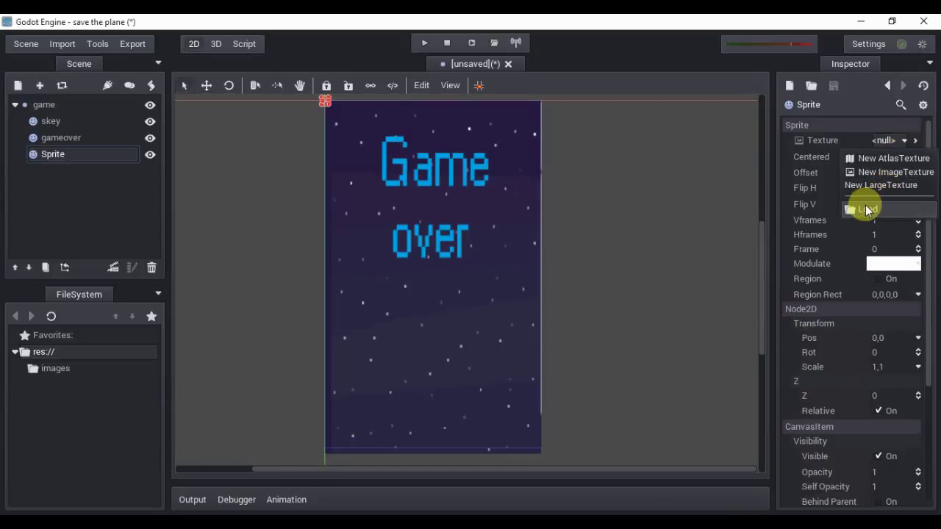
{"action": "left_click", "coordinate": [871, 207]}
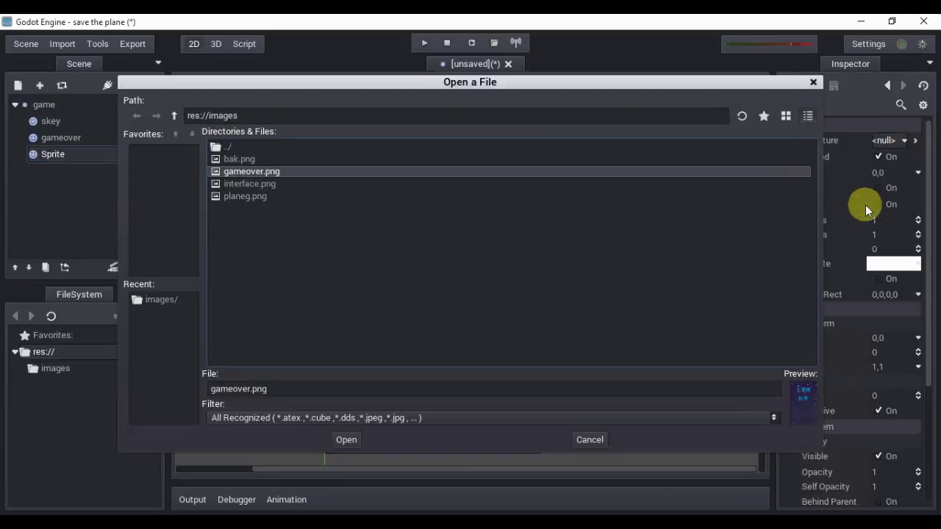
{"action": "left_click", "coordinate": [258, 184]}
{"action": "left_click", "coordinate": [339, 440]}
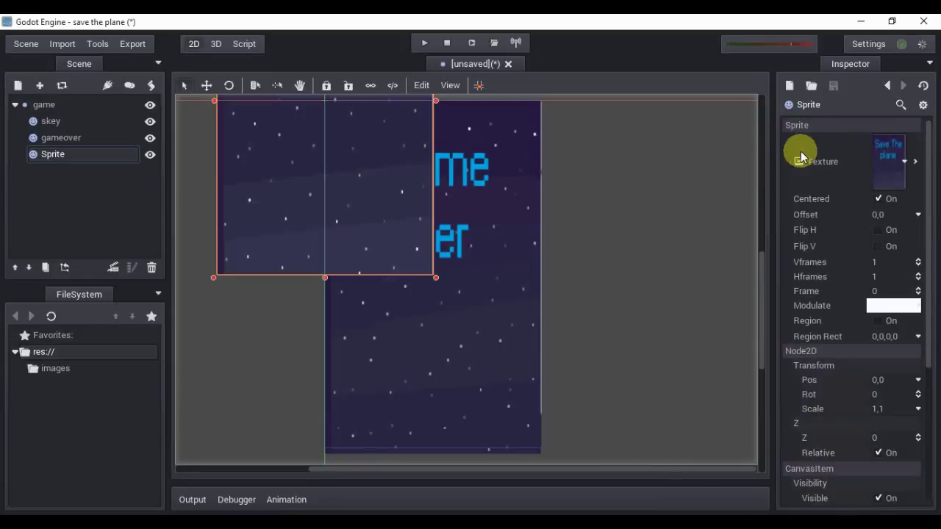
{"action": "left_click", "coordinate": [878, 200]}
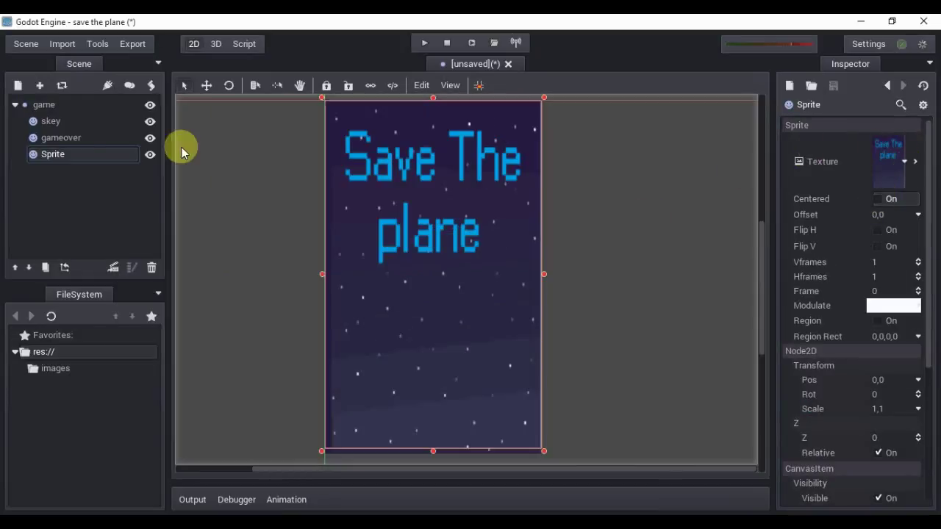
- Rename the new sprite to 'start'
{"action": "left_click", "coordinate": [62, 158]}
{"action": "left_click", "coordinate": [61, 154]}
{"action": "type", "text": "s"}
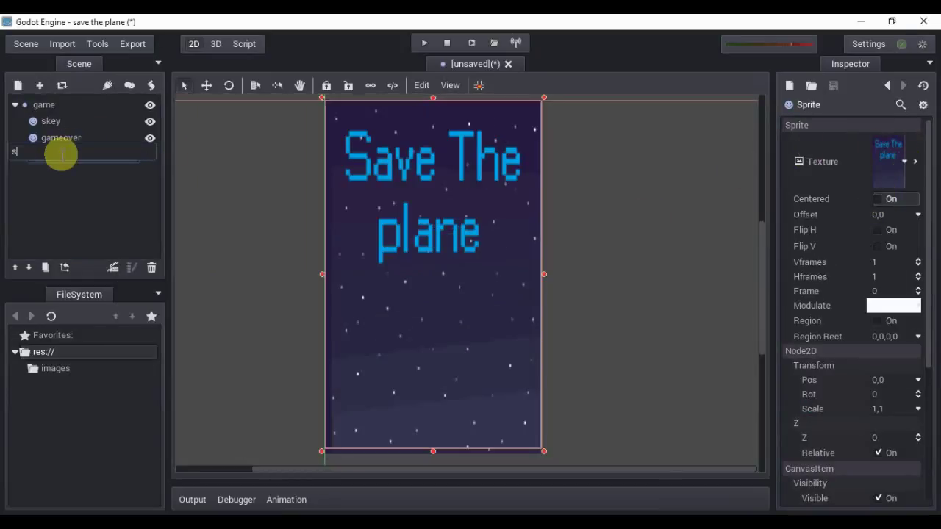
{"action": "type", "text": "tart"}
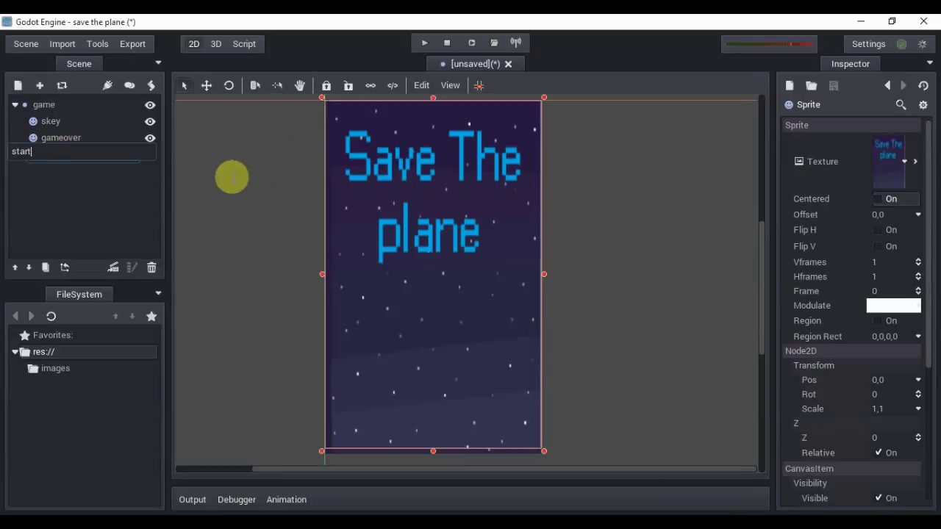
{"action": "key", "text": "Return"}
- Move the gameover node above skey in the scene tree
{"action": "left_click", "coordinate": [74, 137]}
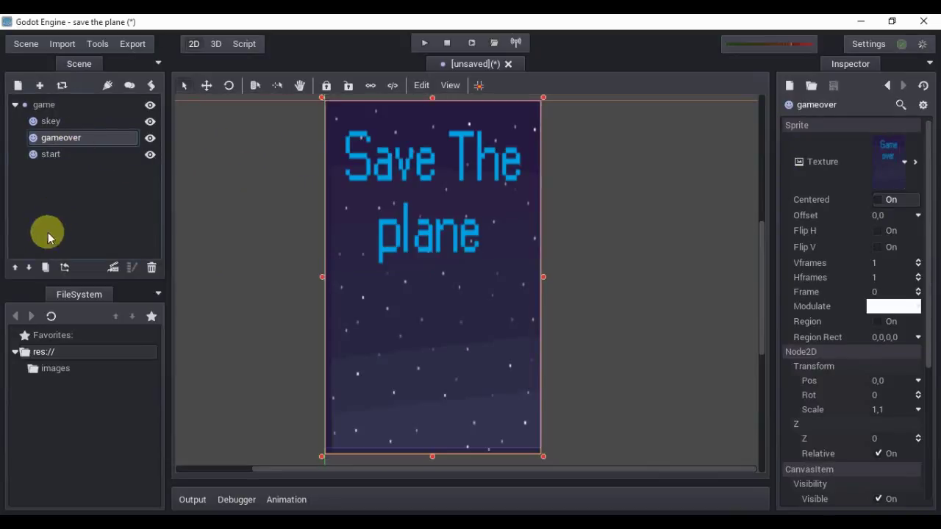
{"action": "left_click", "coordinate": [15, 268]}
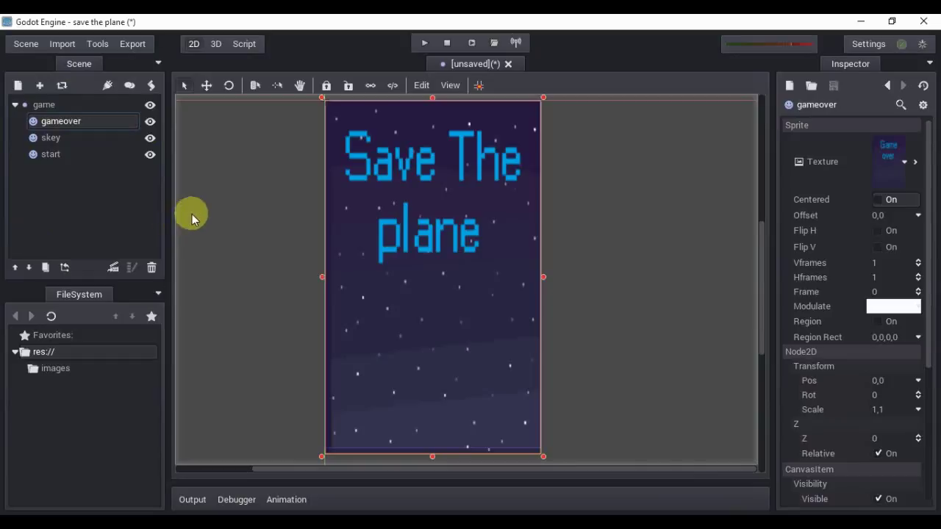
{"action": "left_click", "coordinate": [225, 199]}
{"action": "left_click", "coordinate": [72, 152]}
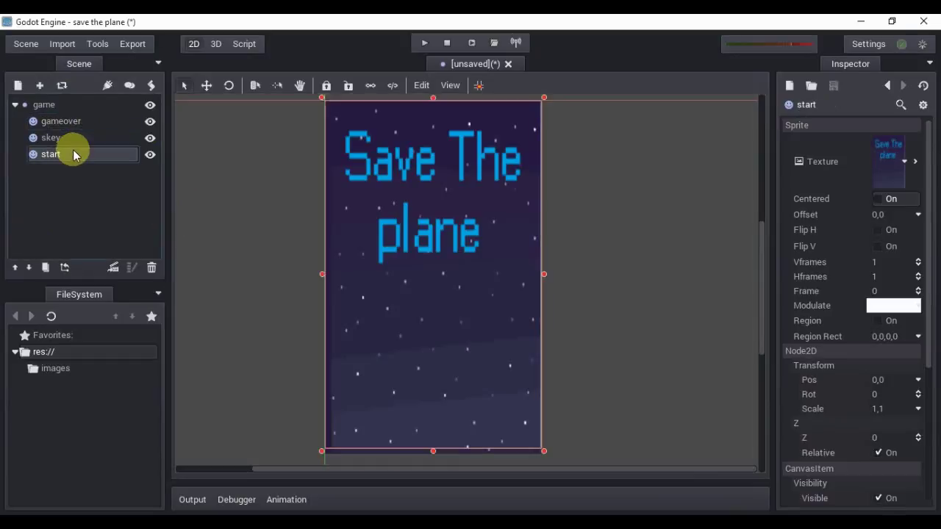
{"action": "left_click", "coordinate": [18, 86]}
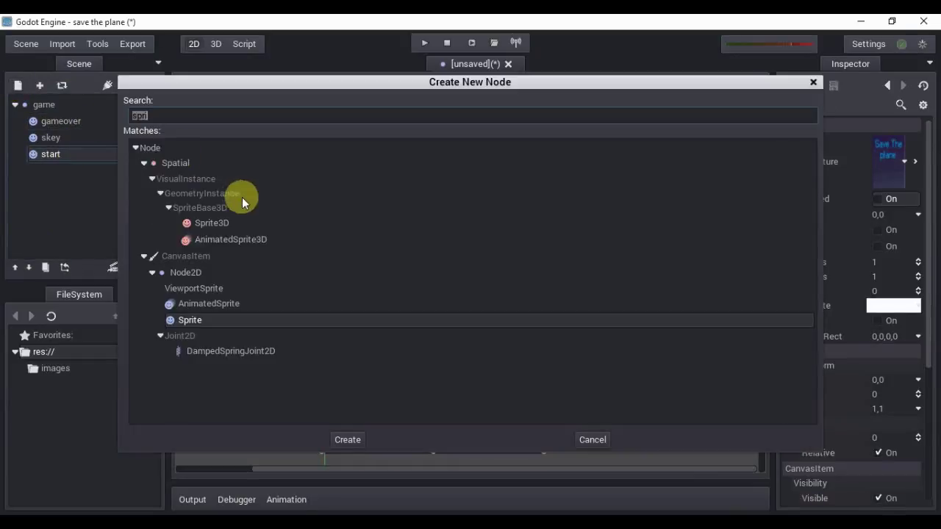
{"action": "left_click", "coordinate": [592, 440]}
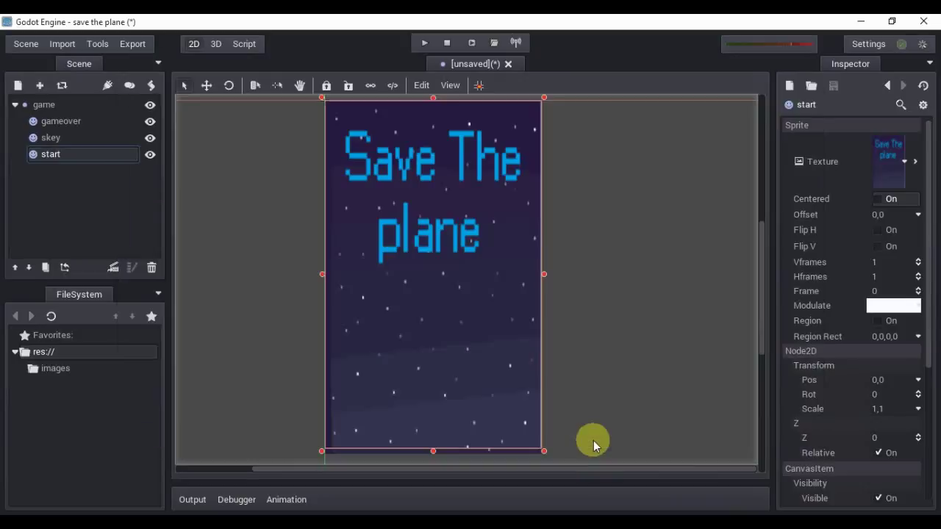
{"action": "left_click", "coordinate": [43, 106]}
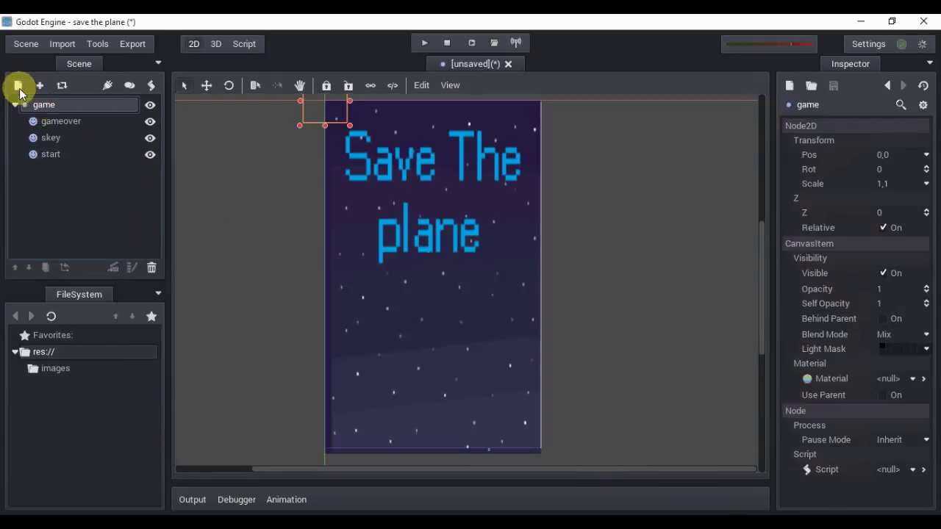
- Add a RigidBody2D named 'player' and drag it to the top of the background
{"action": "left_click", "coordinate": [18, 86]}
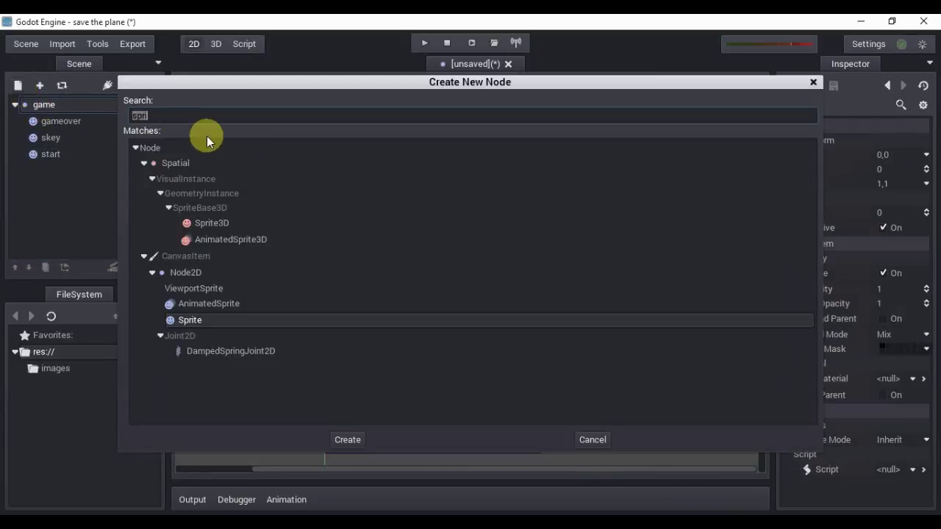
{"action": "type", "text": "rigi"}
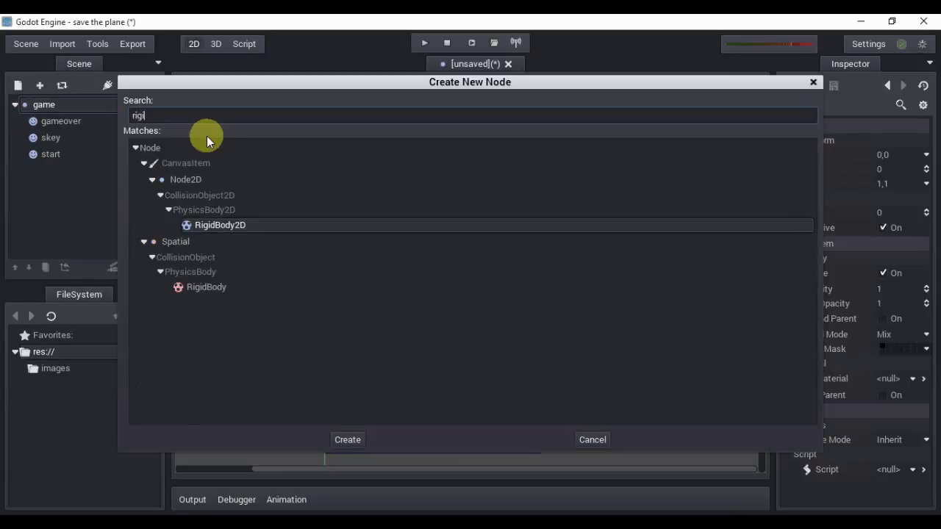
{"action": "left_click", "coordinate": [350, 433]}
{"action": "double_click", "coordinate": [71, 171]}
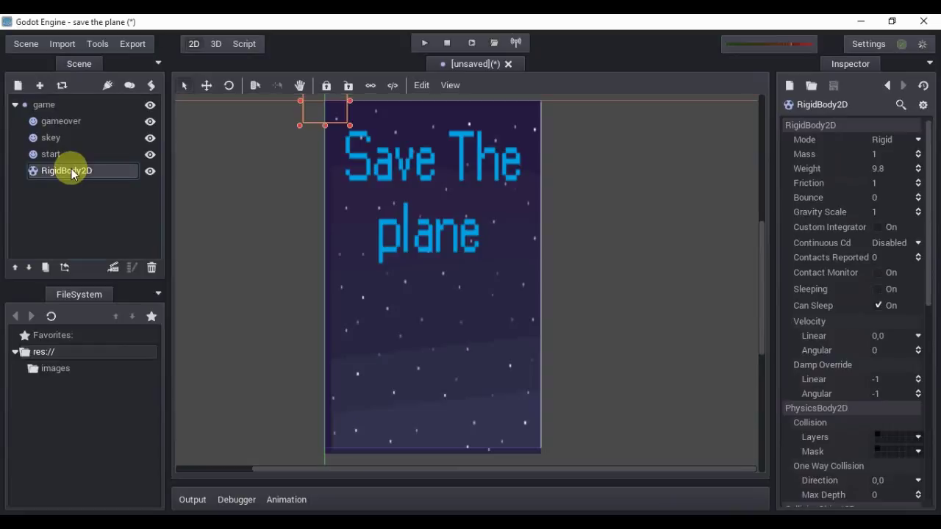
{"action": "type", "text": "pla"}
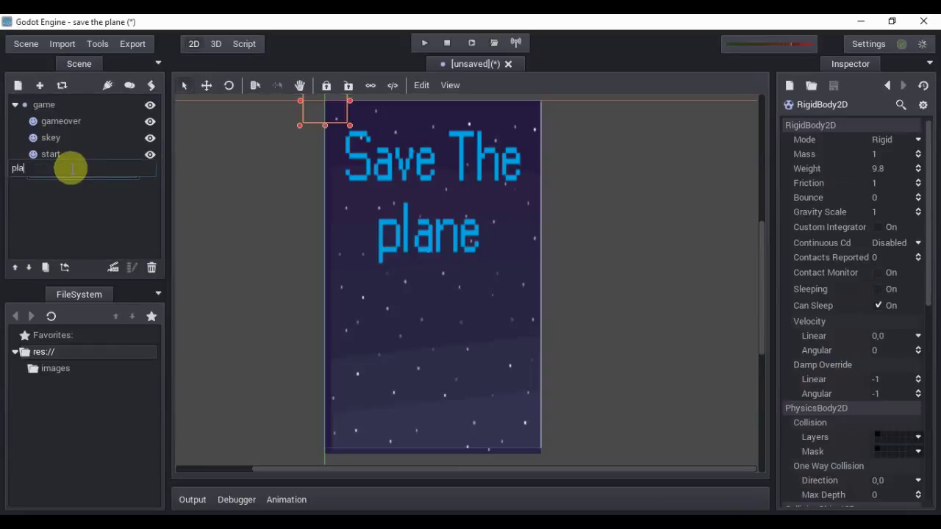
{"action": "type", "text": "yer"}
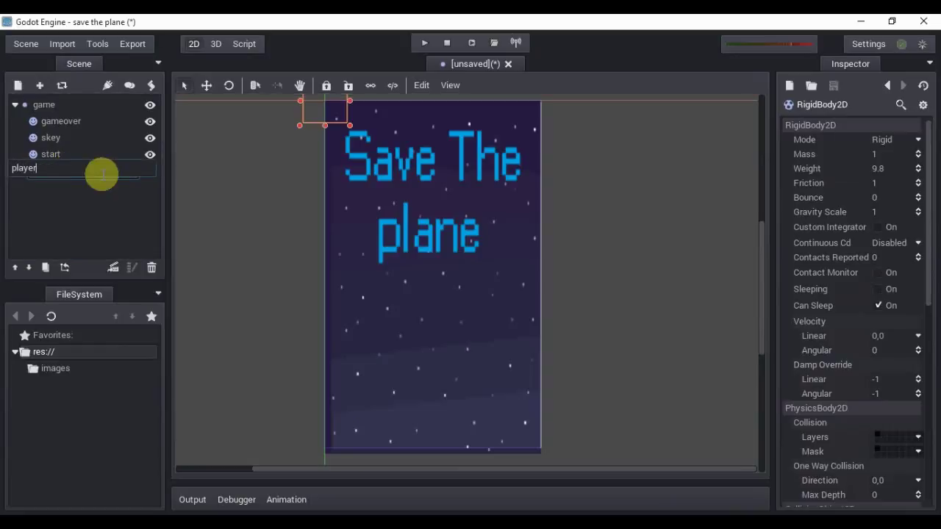
{"action": "key", "text": "Return"}
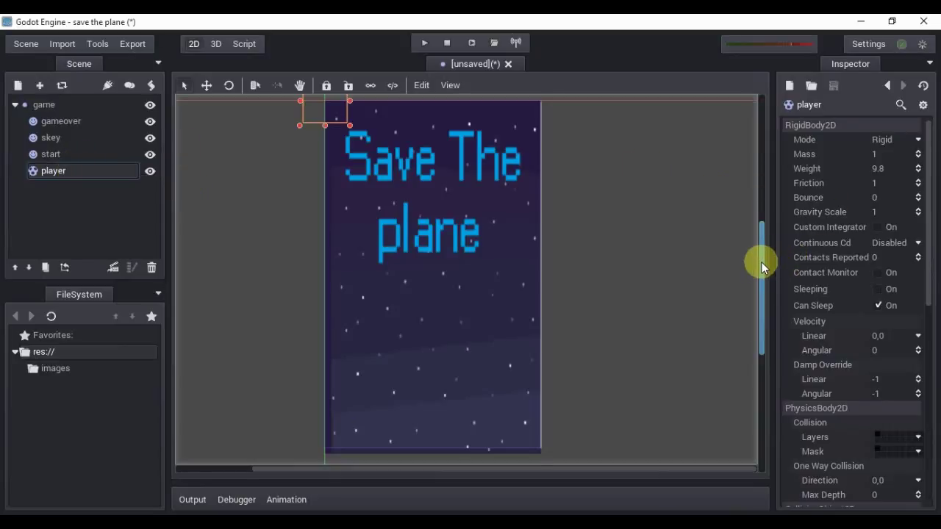
{"action": "scroll", "coordinate": [761, 261], "scroll_direction": "up", "scroll_amount": 3}
{"action": "left_click_drag", "start_coordinate": [338, 133], "coordinate": [441, 161]}
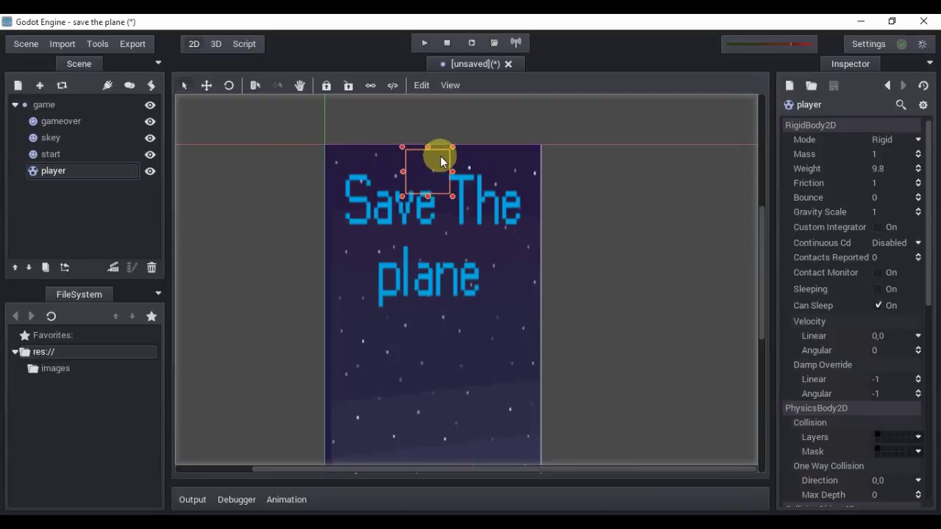
- Add a Sprite child node under player
{"action": "left_click", "coordinate": [62, 174]}
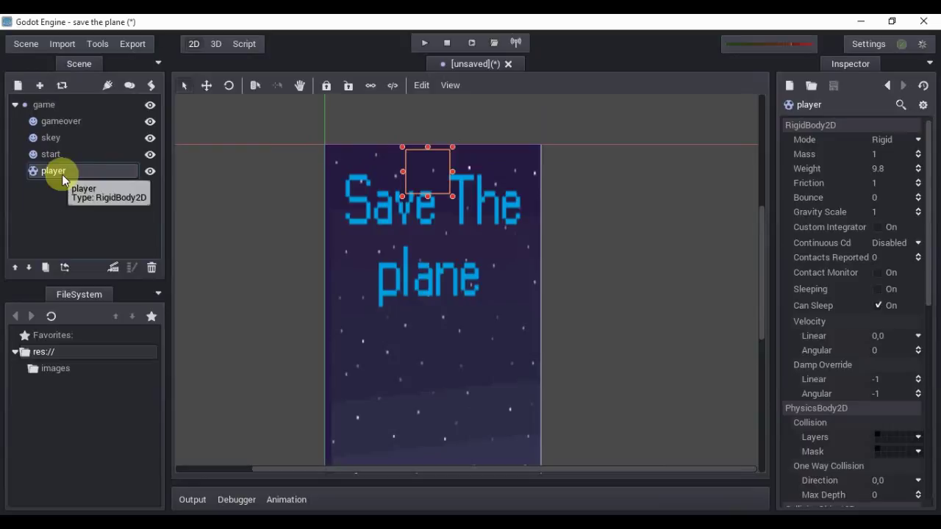
{"action": "left_click", "coordinate": [18, 87]}
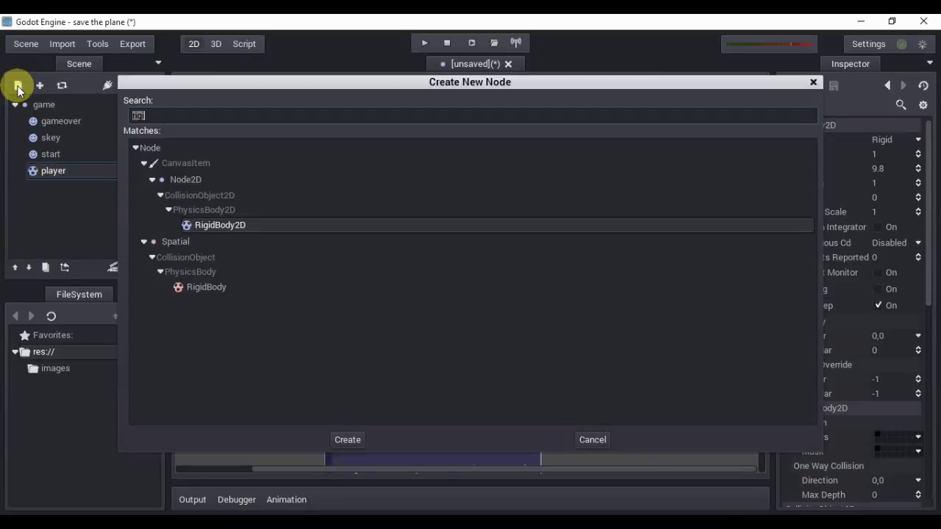
{"action": "type", "text": "spr"}
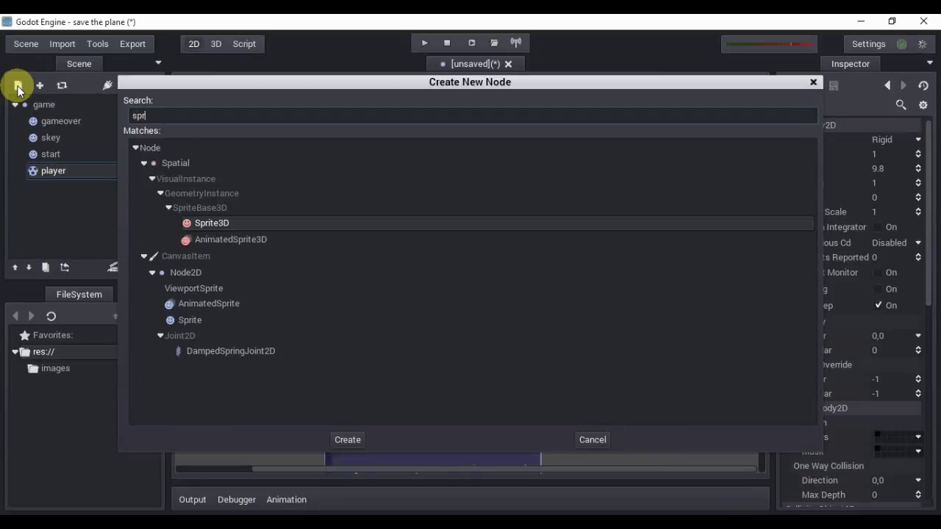
{"action": "left_click", "coordinate": [187, 322]}
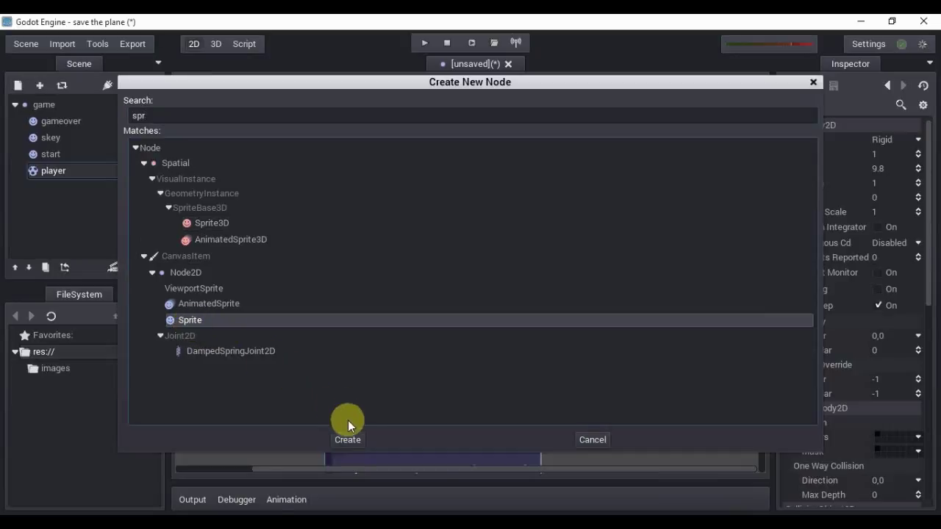
{"action": "left_click", "coordinate": [349, 439]}
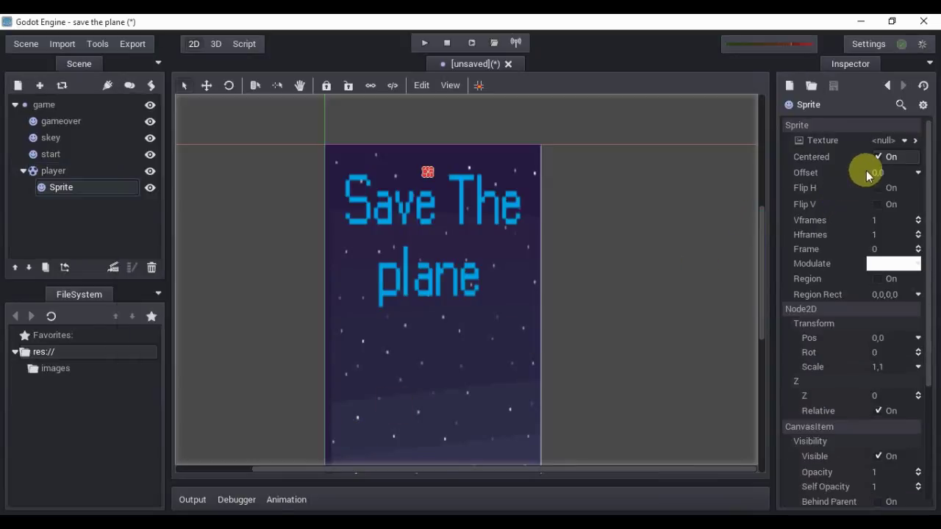
- Load planeg.png from file as the player Sprite's texture in the Inspector
{"action": "left_click", "coordinate": [903, 141]}
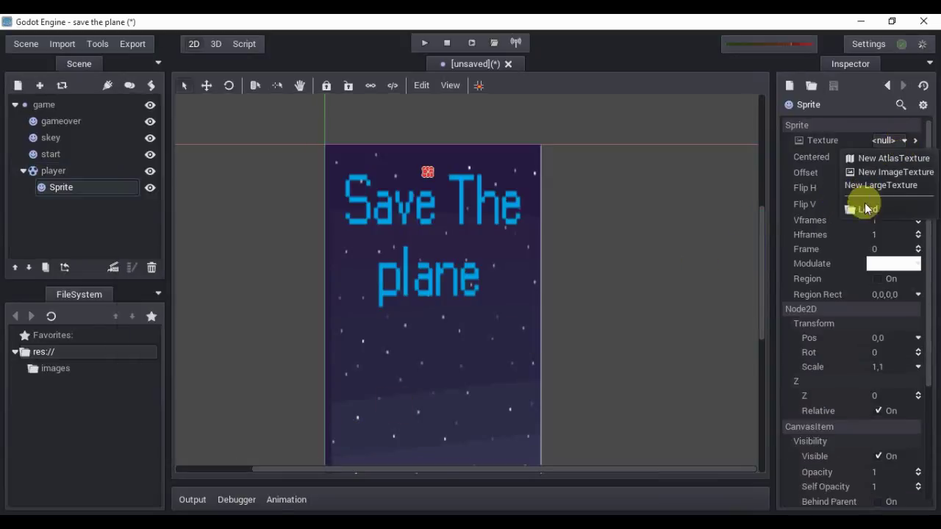
{"action": "left_click", "coordinate": [863, 209]}
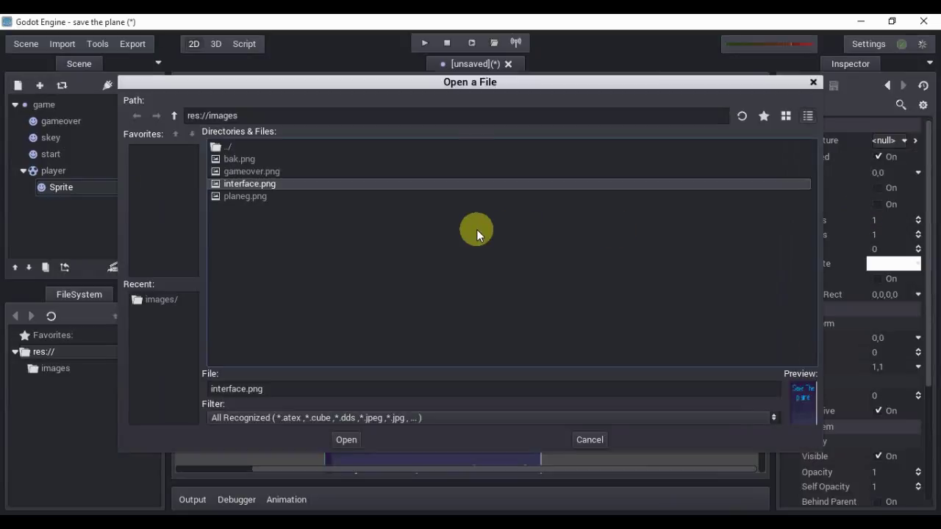
{"action": "left_click", "coordinate": [251, 196]}
{"action": "left_click", "coordinate": [338, 439]}
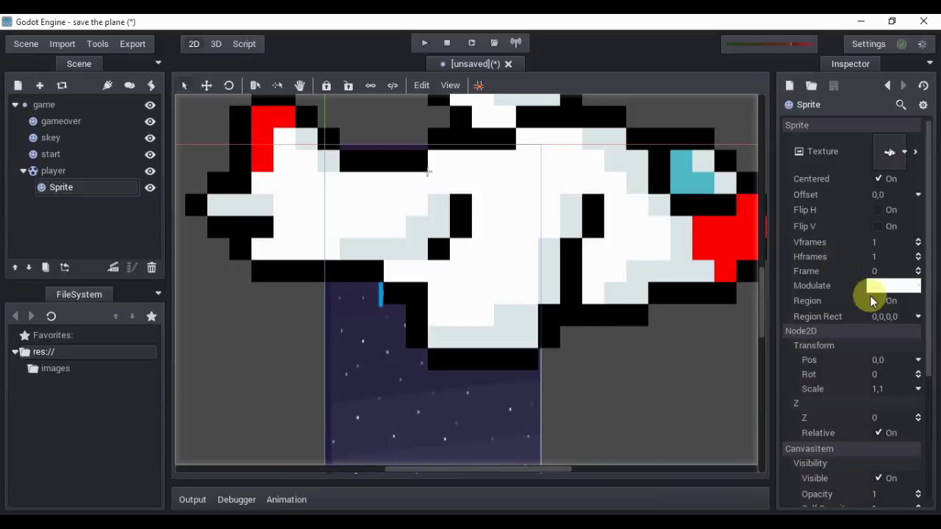
- Scale the plane sprite to 0.05 on both axes
{"action": "left_click", "coordinate": [880, 387]}
{"action": "key", "text": "BackSpace"}
{"action": "type", "text": "0"}
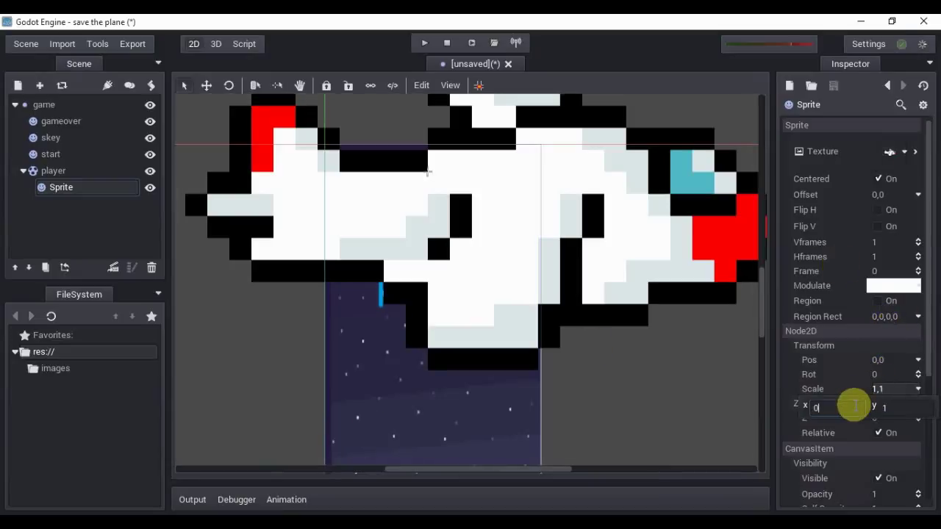
{"action": "type", "text": ".0"}
{"action": "type", "text": "5"}
{"action": "key", "text": "Return"}
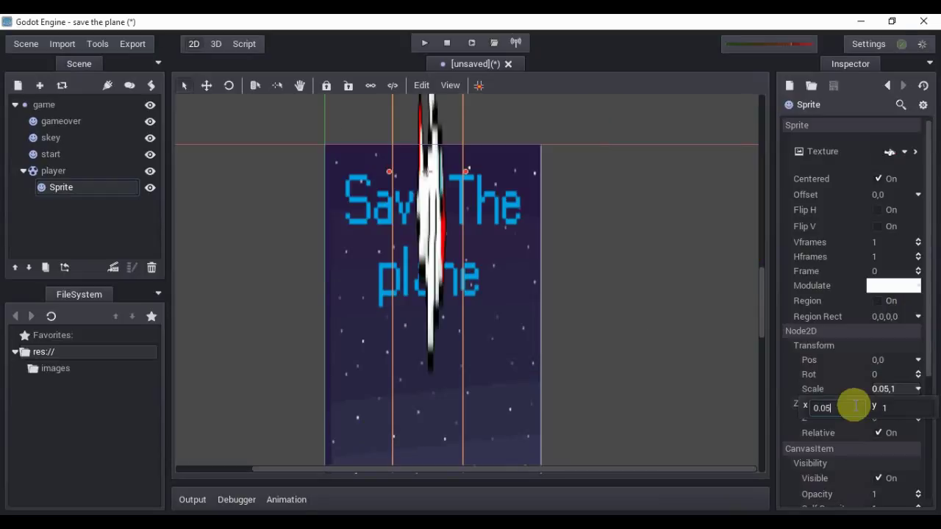
{"action": "left_click", "coordinate": [914, 407]}
{"action": "type", "text": "0"}
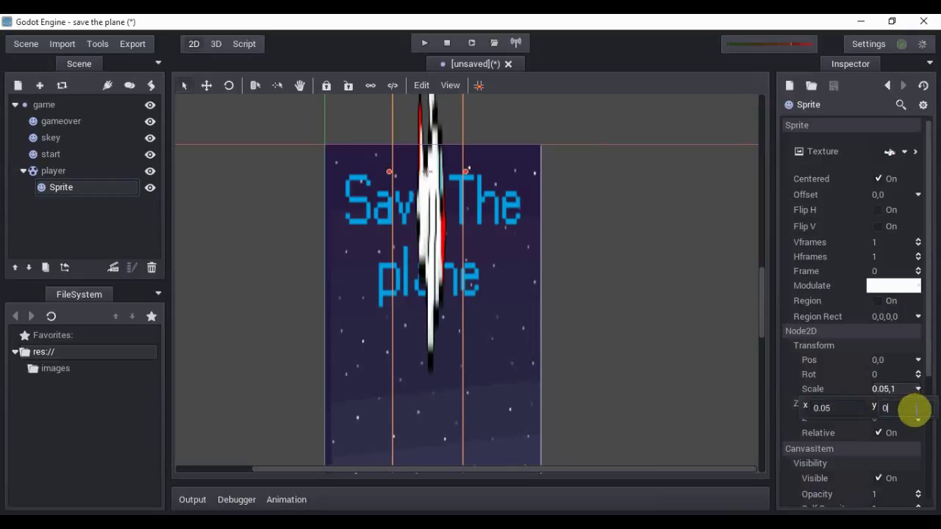
{"action": "type", "text": ".05"}
{"action": "key", "text": "Return"}
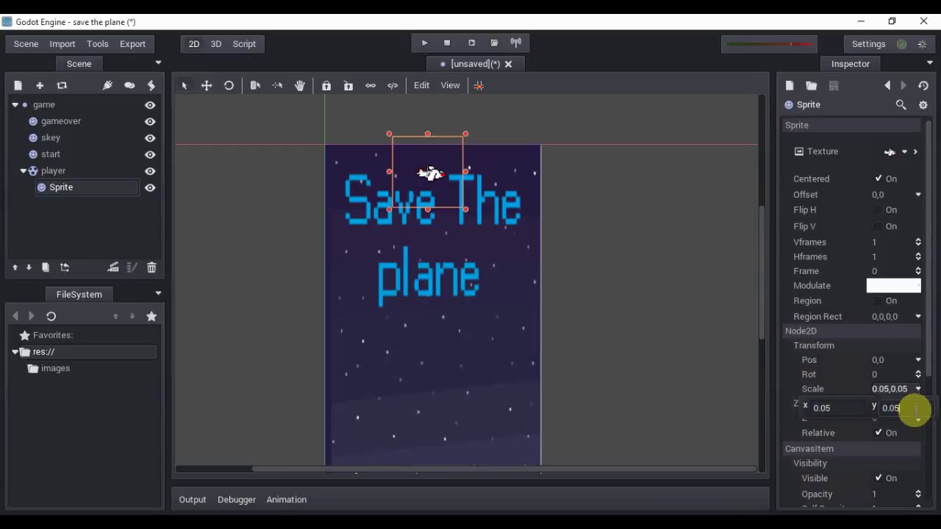
- Change the plane sprite's scale to 0.09 on both axes
{"action": "left_click", "coordinate": [860, 409]}
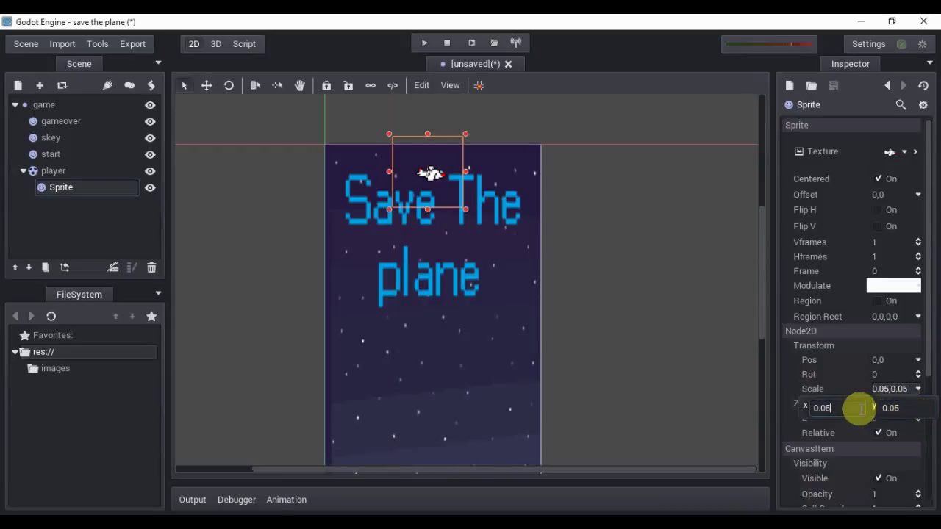
{"action": "key", "text": "BackSpace"}
{"action": "type", "text": "9"}
{"action": "key", "text": "Return"}
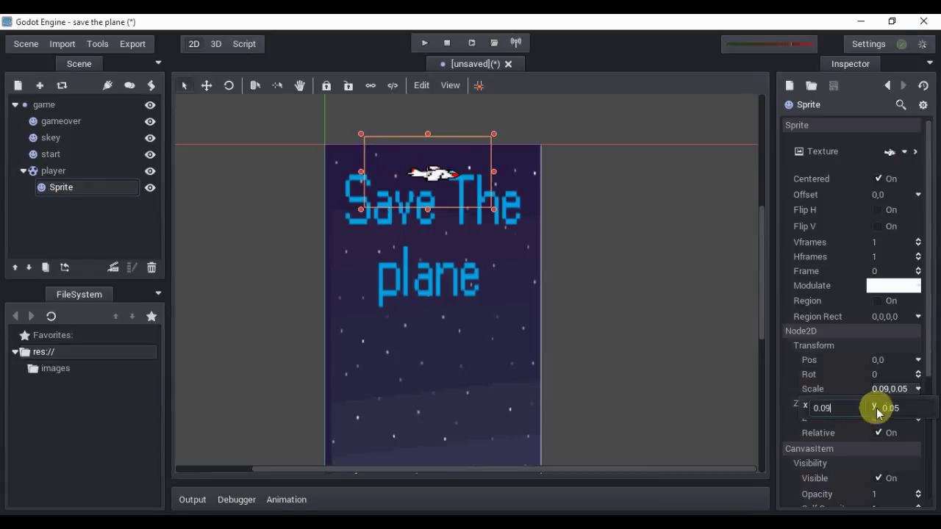
{"action": "left_click", "coordinate": [904, 408]}
{"action": "key", "text": "BackSpace"}
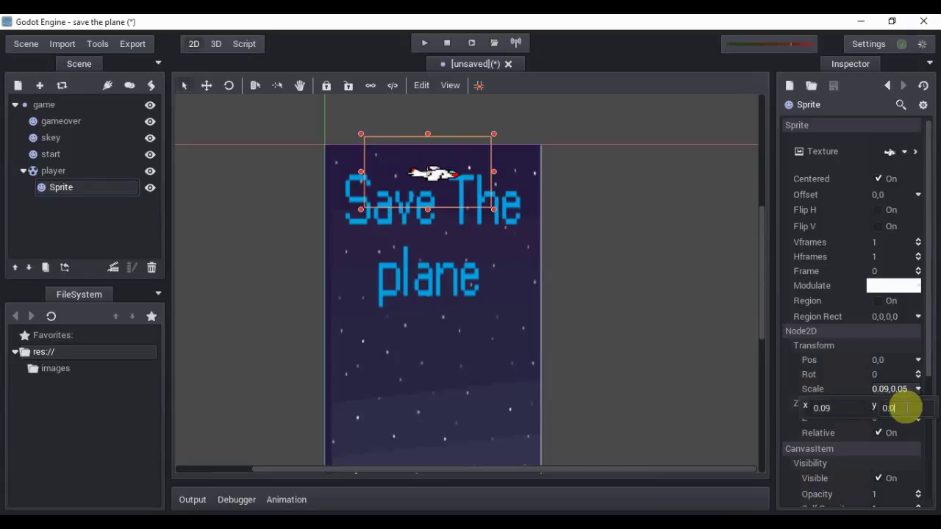
{"action": "type", "text": "9"}
{"action": "key", "text": "Return"}
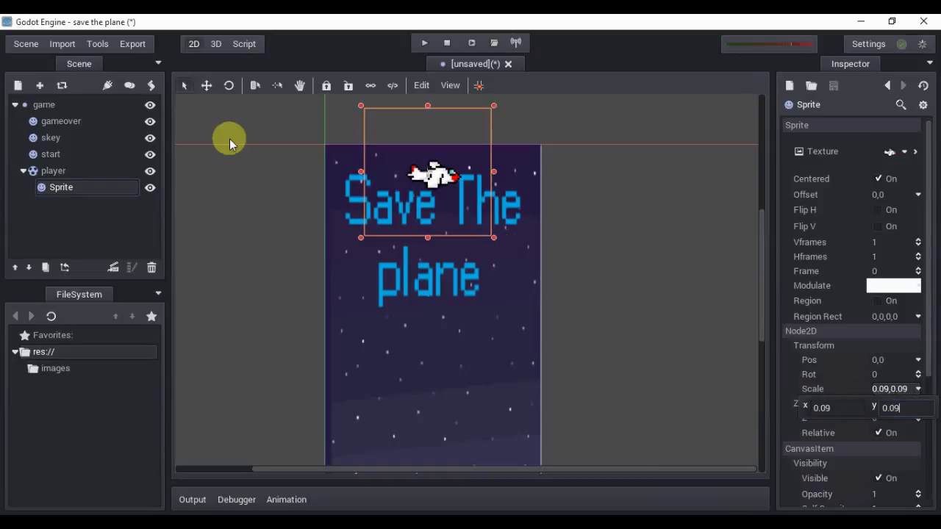
- Nudge the plane sprite a few pixels left in the 2D viewport
{"action": "left_click", "coordinate": [85, 169]}
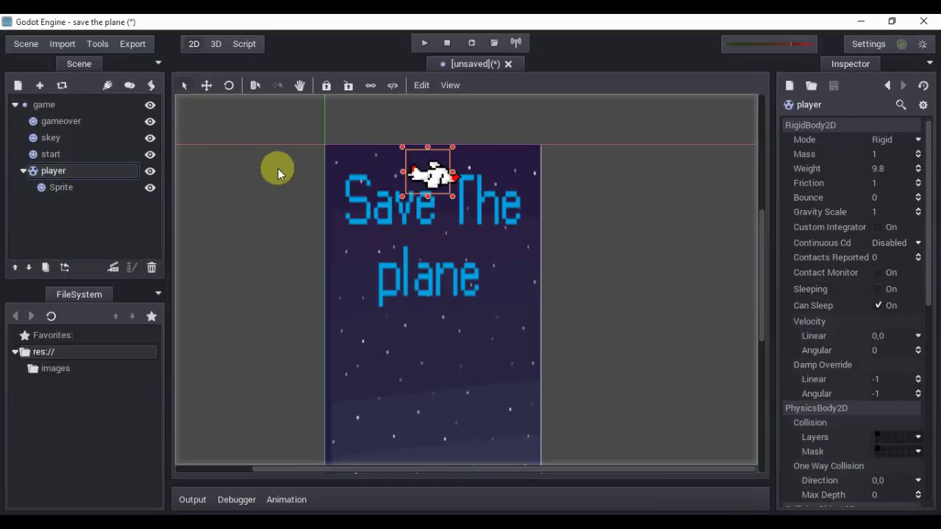
{"action": "left_click", "coordinate": [80, 181]}
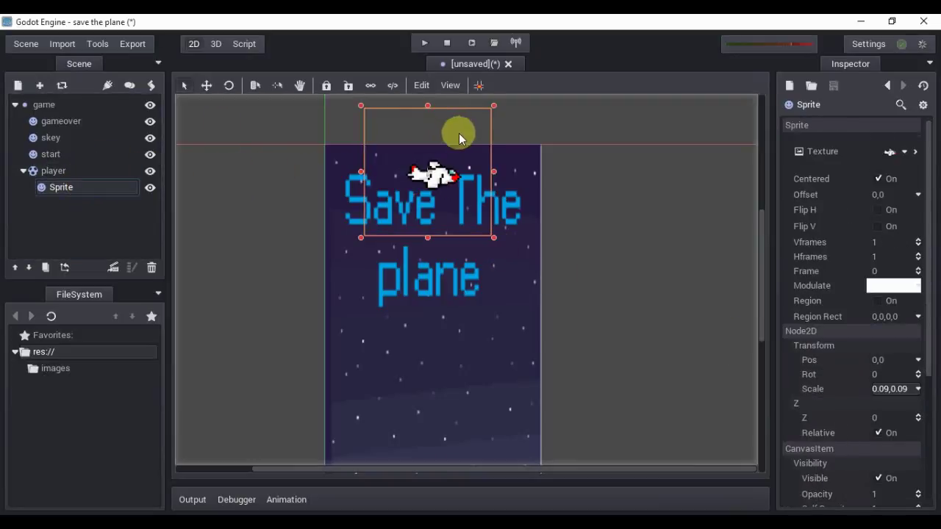
{"action": "left_click_drag", "start_coordinate": [458, 133], "coordinate": [456, 133]}
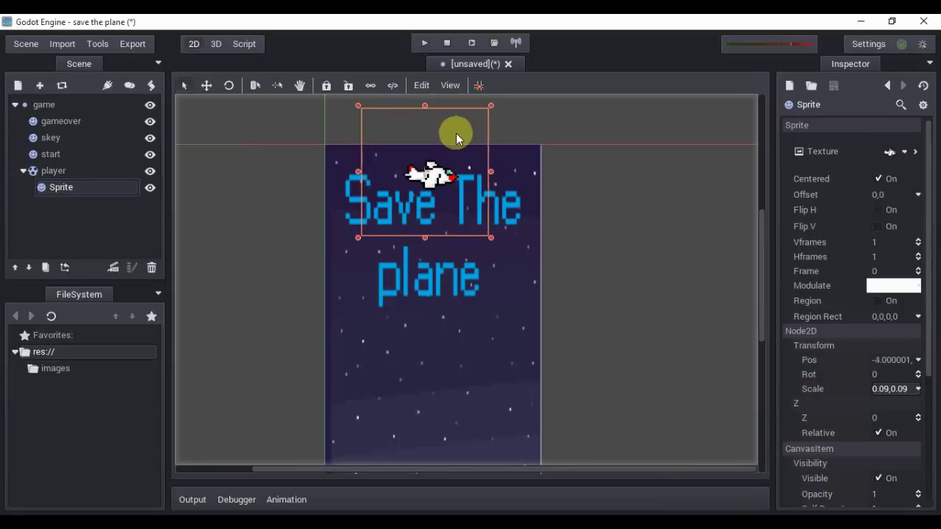
{"action": "left_click", "coordinate": [70, 168]}
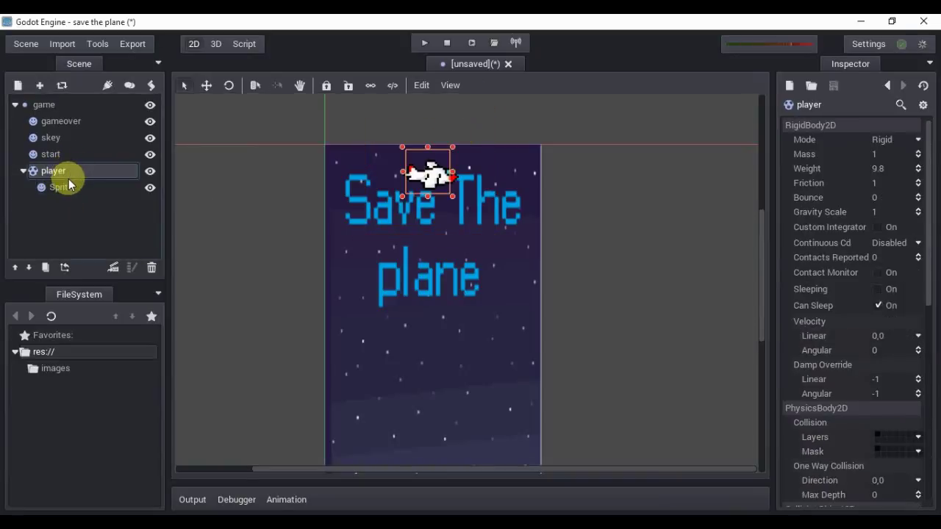
- Add a TextureButton under player and drag it over the plane
{"action": "left_click", "coordinate": [21, 92]}
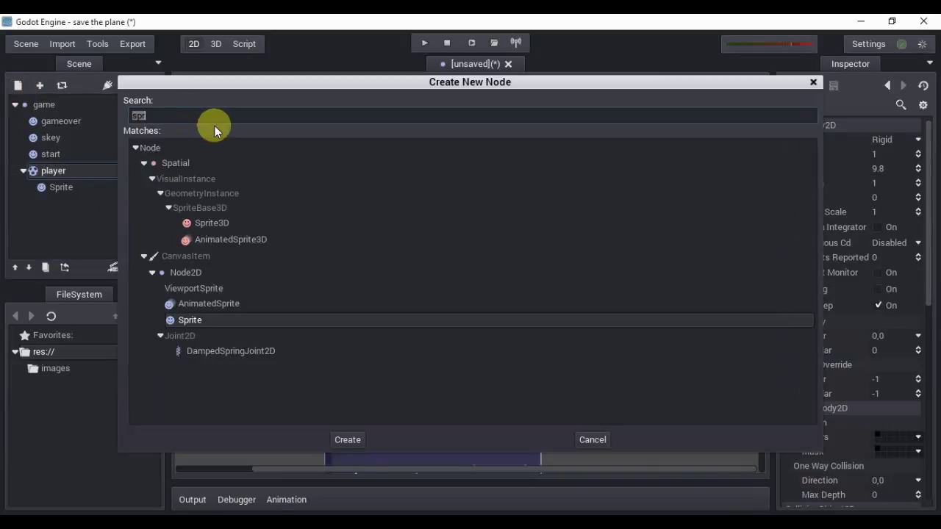
{"action": "type", "text": "tex"}
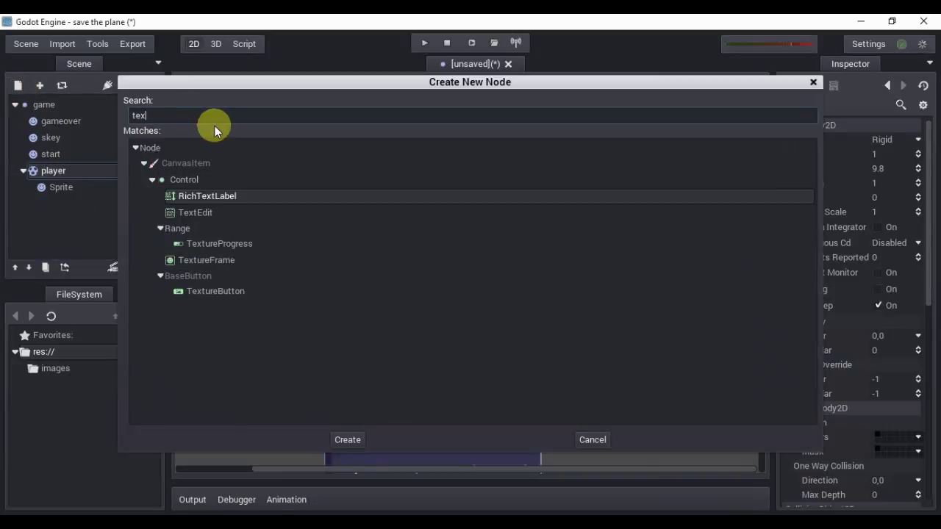
{"action": "left_click", "coordinate": [227, 291]}
{"action": "left_click", "coordinate": [345, 437]}
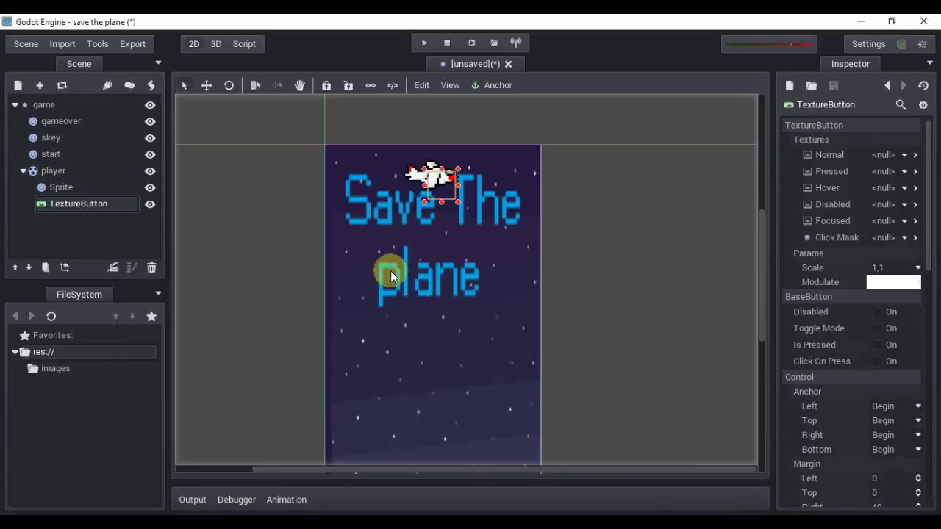
{"action": "mouse_move", "coordinate": [446, 191]}
{"action": "left_mouse_down"}
{"action": "mouse_move", "coordinate": [404, 175]}
{"action": "mouse_move", "coordinate": [459, 182]}
{"action": "left_mouse_up"}
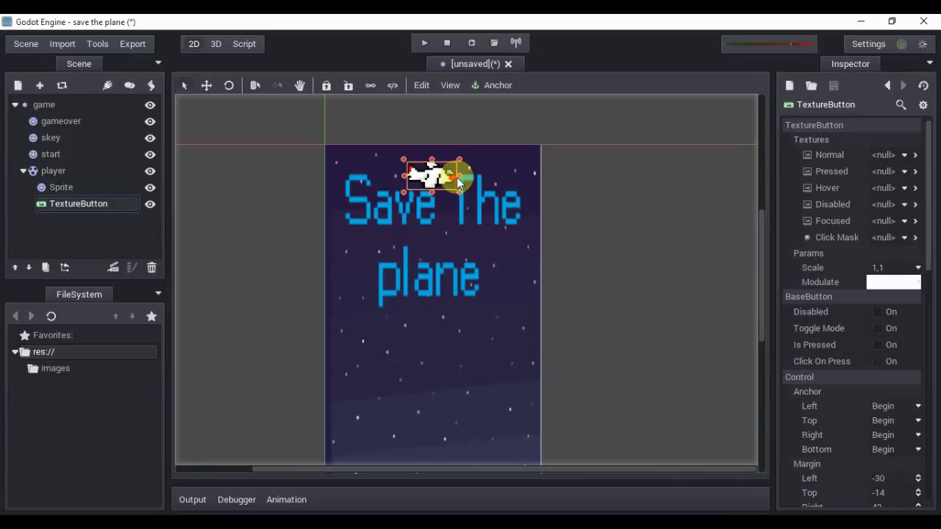
- Rename the TextureButton to 'point' and the Sprite node to 'plane'
{"action": "double_click", "coordinate": [77, 201]}
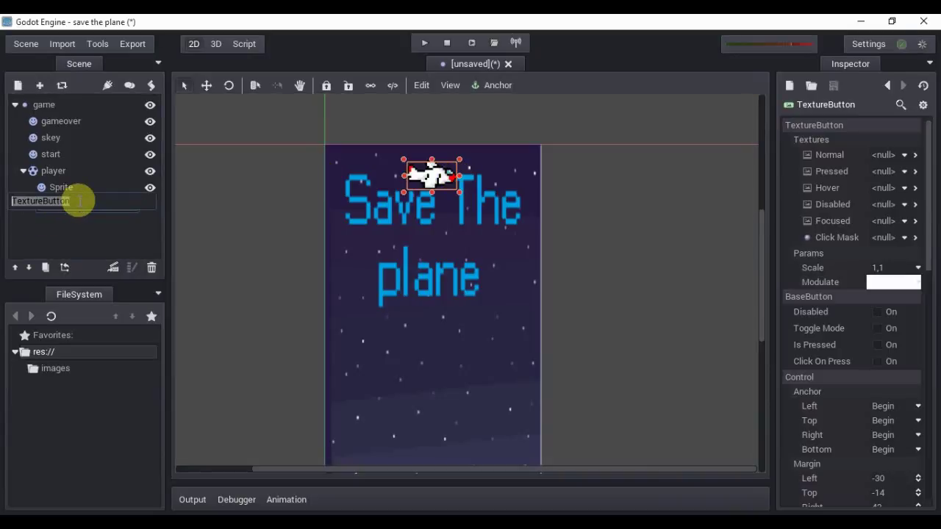
{"action": "type", "text": "point"}
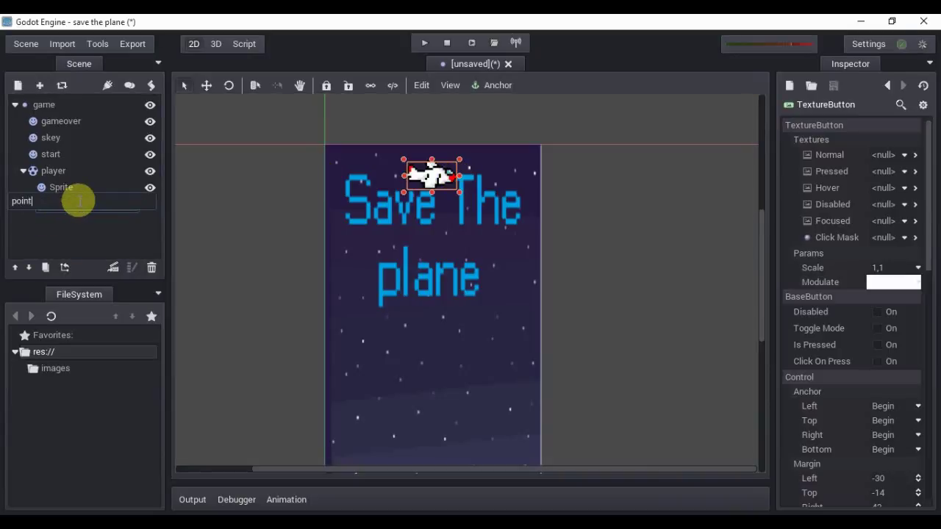
{"action": "key", "text": "Return"}
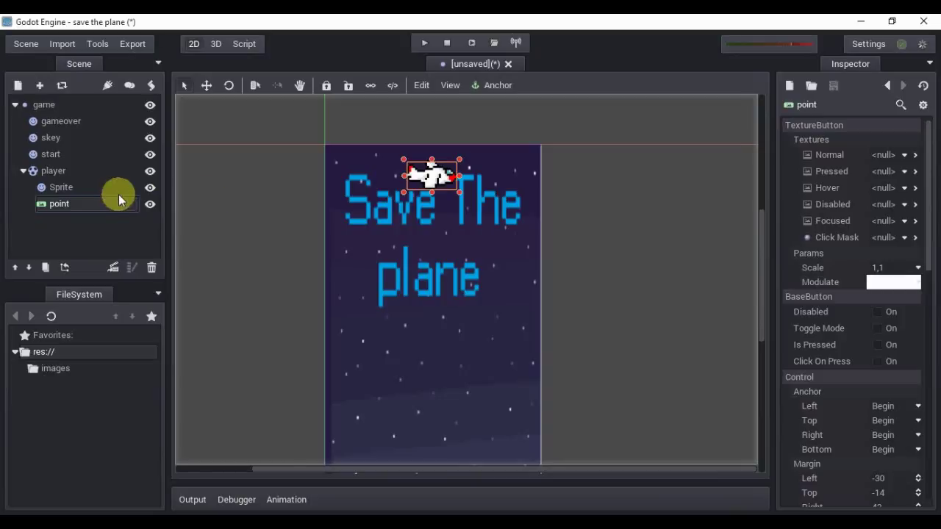
{"action": "left_click", "coordinate": [96, 185]}
{"action": "left_click", "coordinate": [95, 185]}
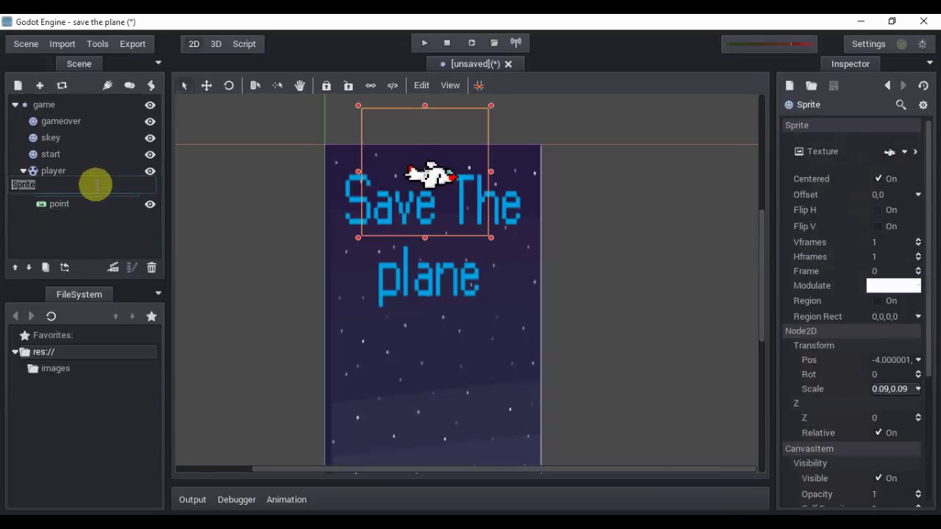
{"action": "type", "text": "plane"}
{"action": "key", "text": "Return"}
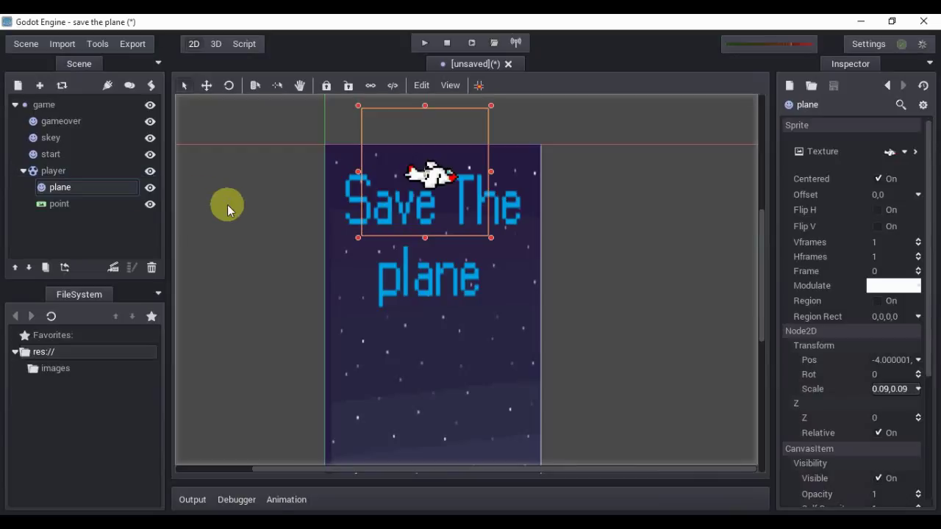
- Save the scene as savetheplane.scn, run the game once, then close its window
{"action": "left_click", "coordinate": [58, 175]}
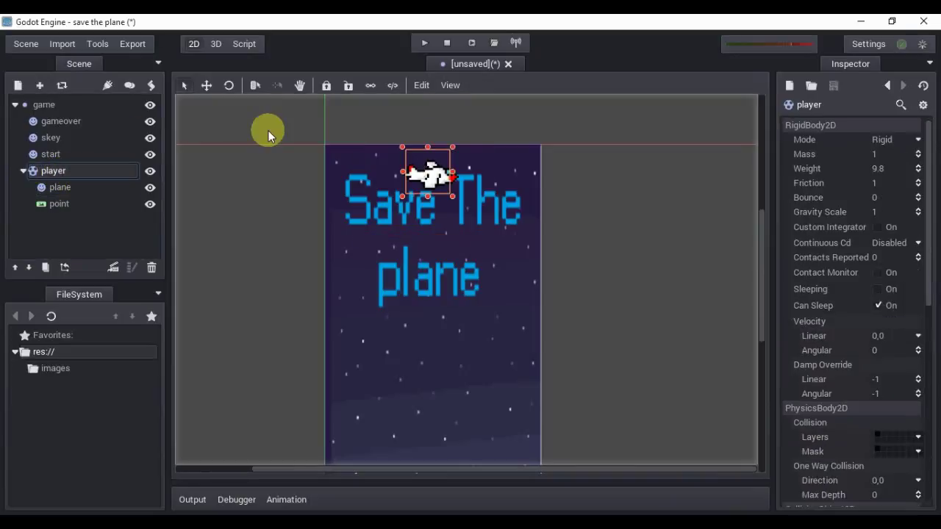
{"action": "left_click", "coordinate": [474, 43]}
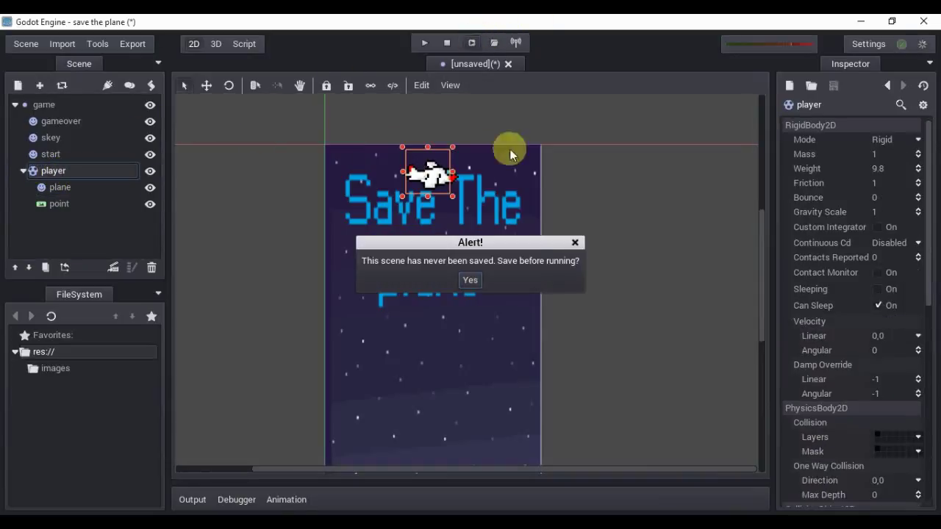
{"action": "left_click", "coordinate": [471, 282]}
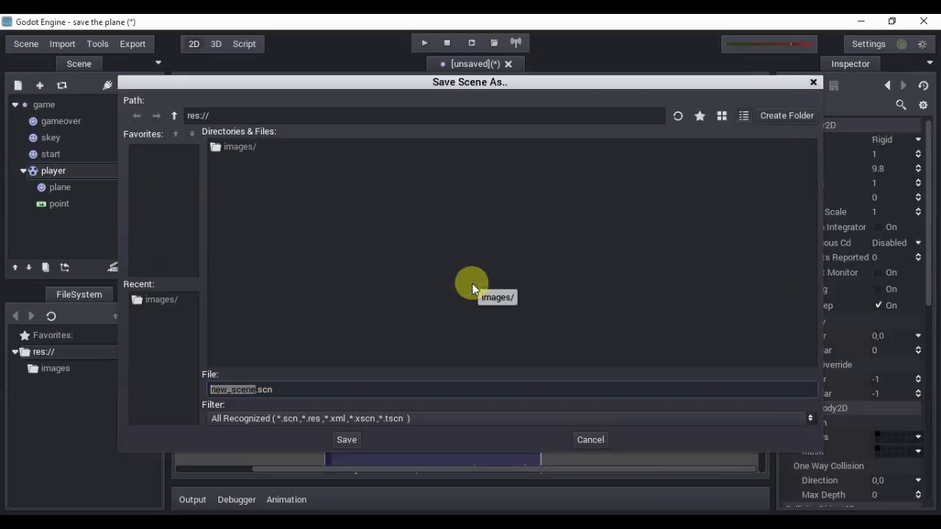
{"action": "type", "text": "save"}
{"action": "type", "text": "thep"}
{"action": "type", "text": "lane"}
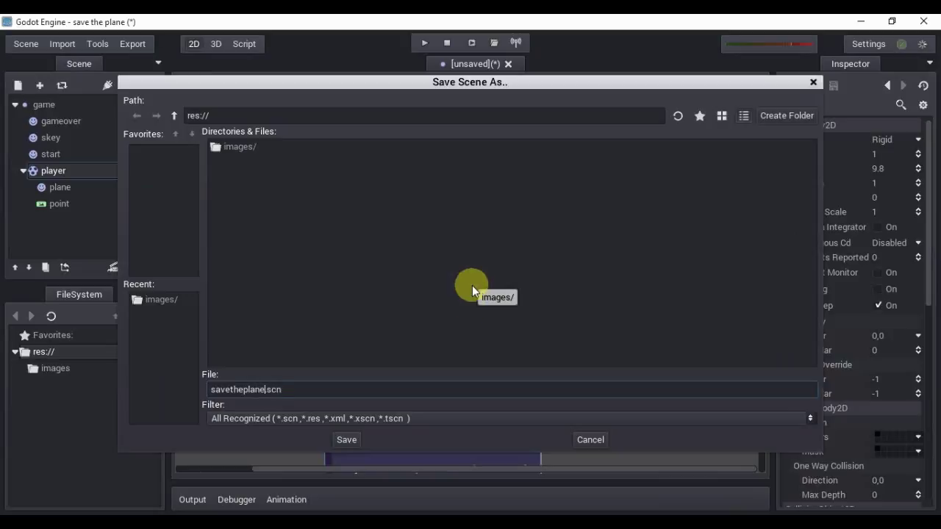
{"action": "left_click", "coordinate": [346, 443]}
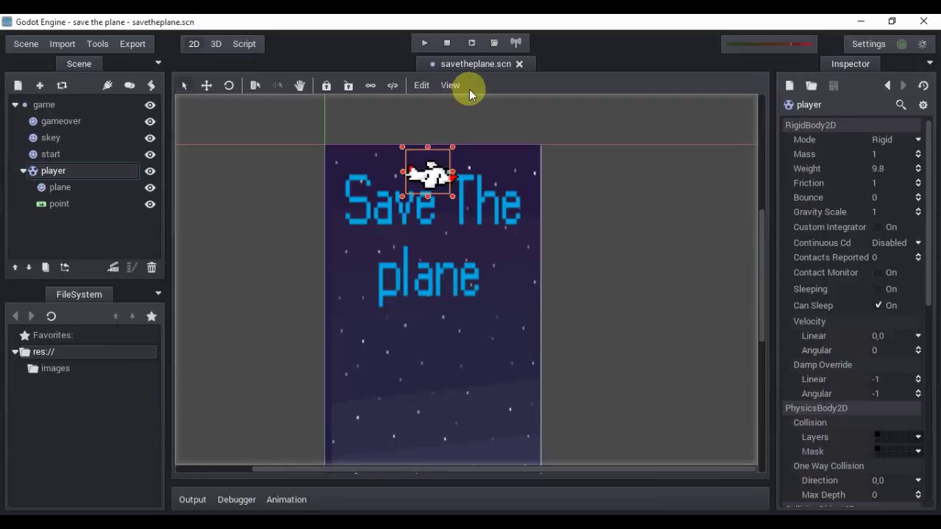
{"action": "left_click", "coordinate": [469, 44]}
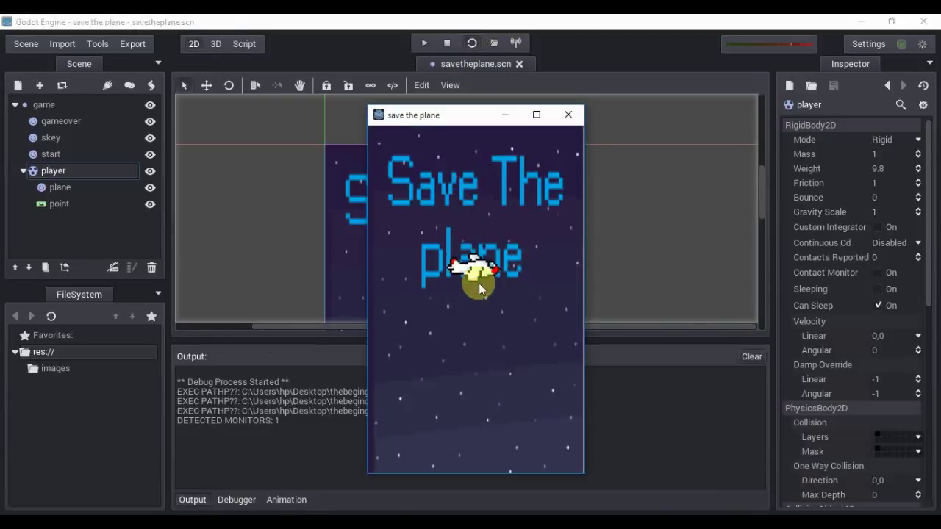
{"action": "left_click", "coordinate": [568, 115]}
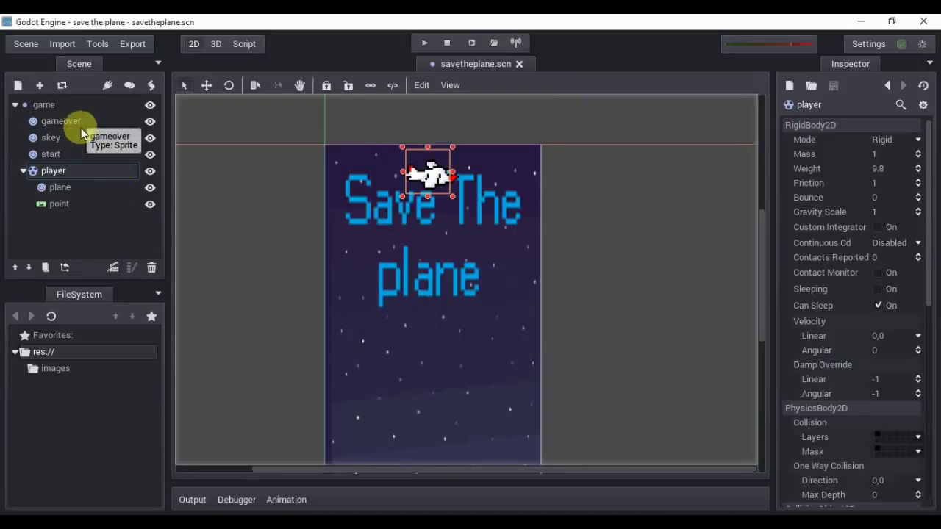
- Add a Button under start, widen it and move it near the screen's bottom
{"action": "left_click", "coordinate": [59, 153]}
{"action": "left_click", "coordinate": [18, 84]}
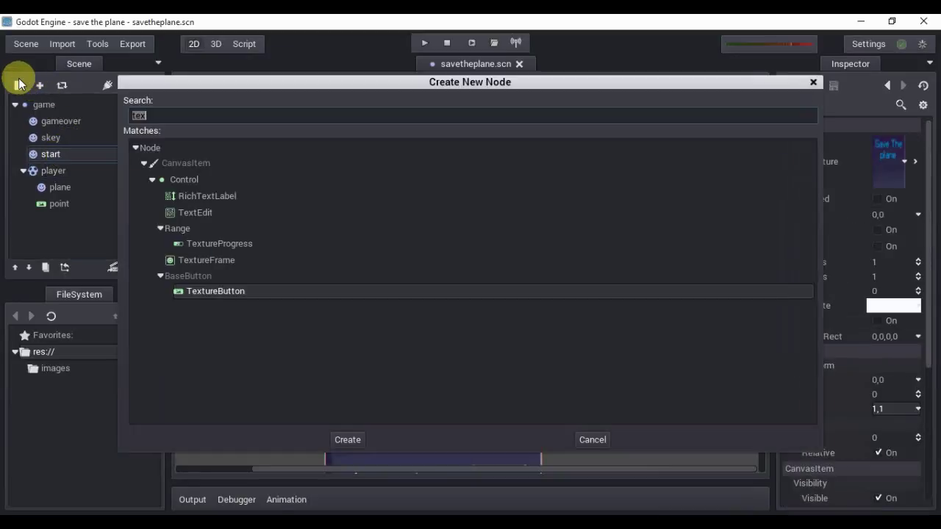
{"action": "type", "text": "bu"}
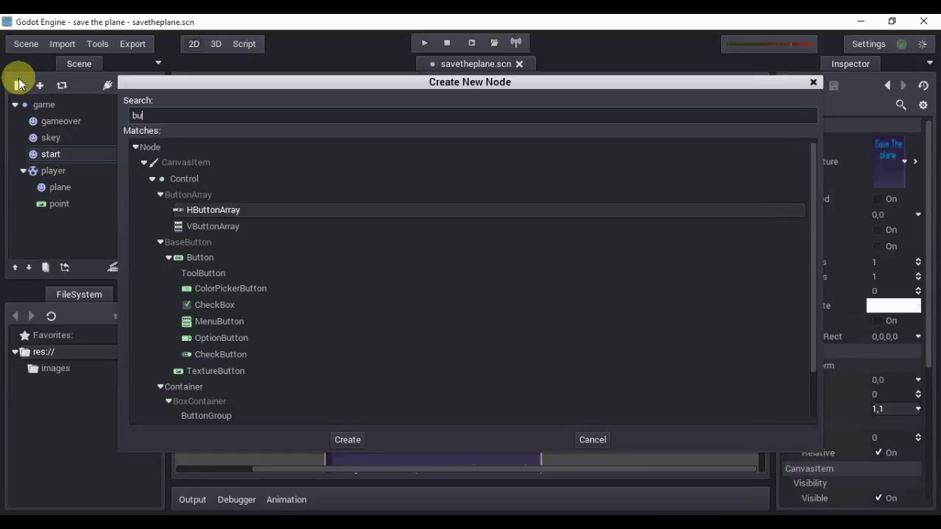
{"action": "type", "text": "t"}
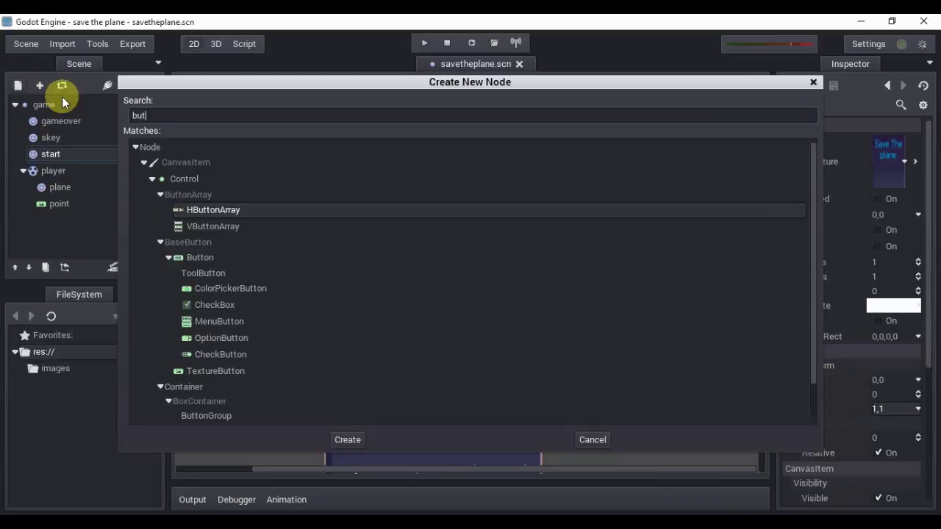
{"action": "left_click", "coordinate": [204, 258]}
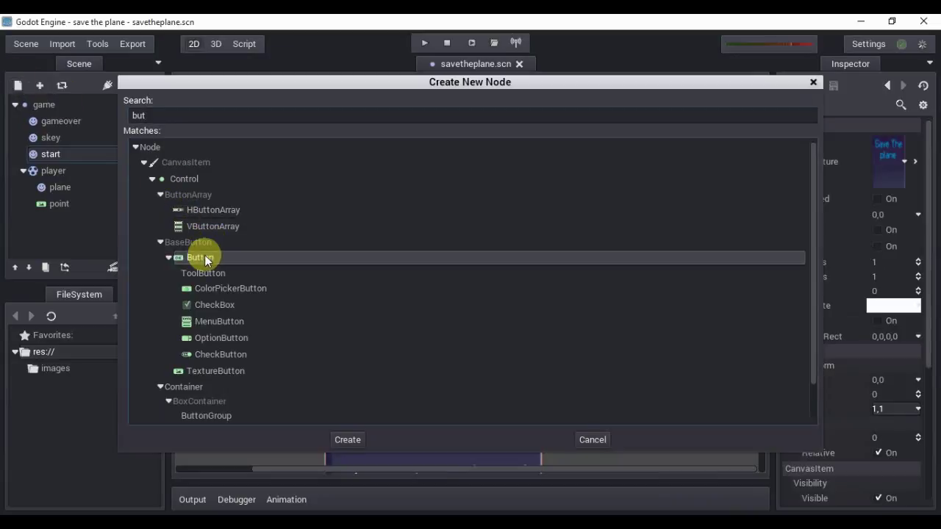
{"action": "left_click", "coordinate": [346, 436]}
{"action": "left_click_drag", "start_coordinate": [336, 149], "coordinate": [440, 152]}
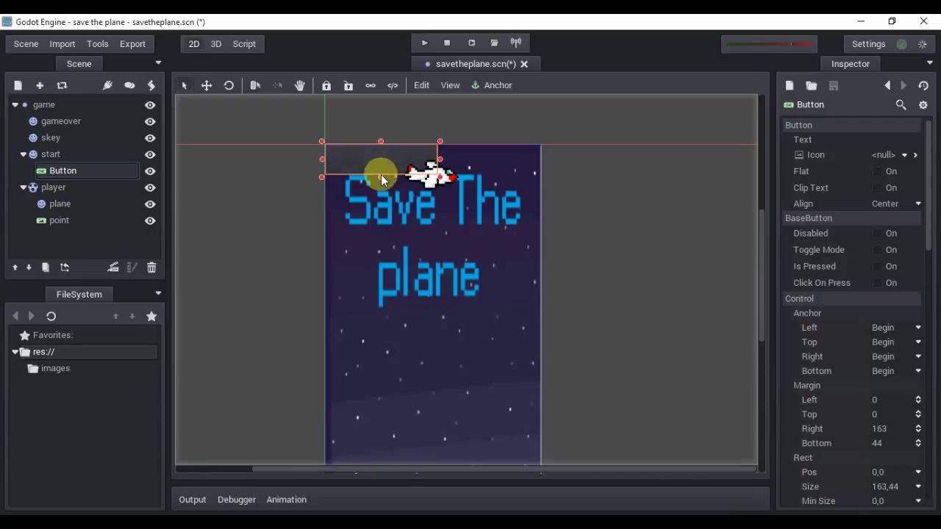
{"action": "left_click", "coordinate": [380, 174]}
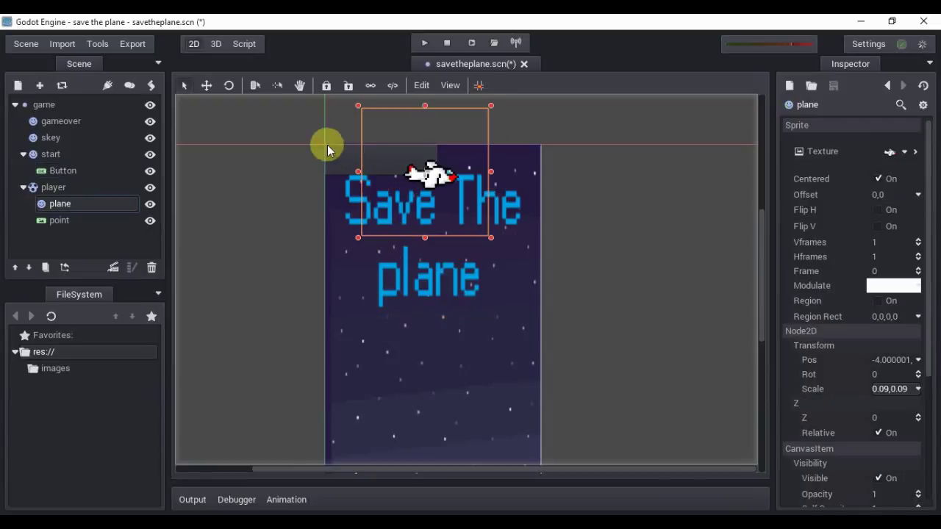
{"action": "left_click_drag", "start_coordinate": [328, 152], "coordinate": [380, 414]}
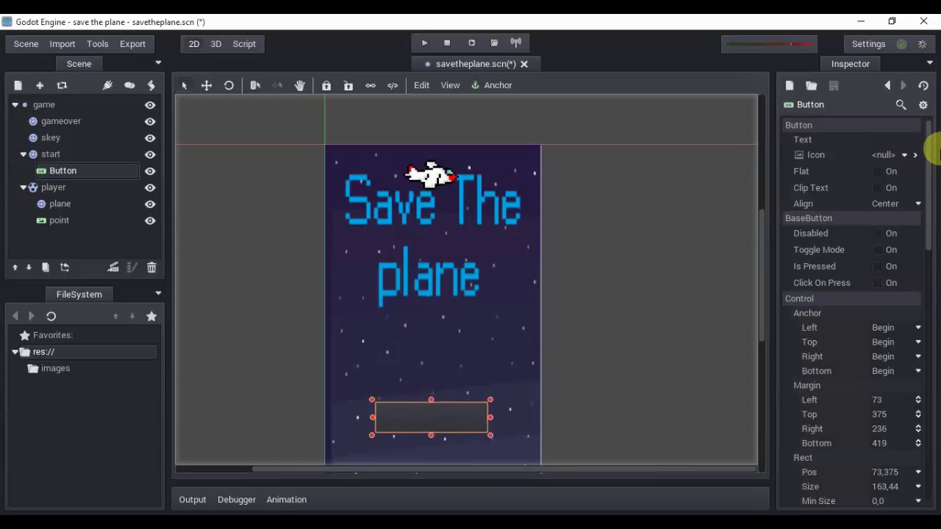
- Set the button's text to 'start' and attach a new script to the game node
{"action": "left_click", "coordinate": [873, 139]}
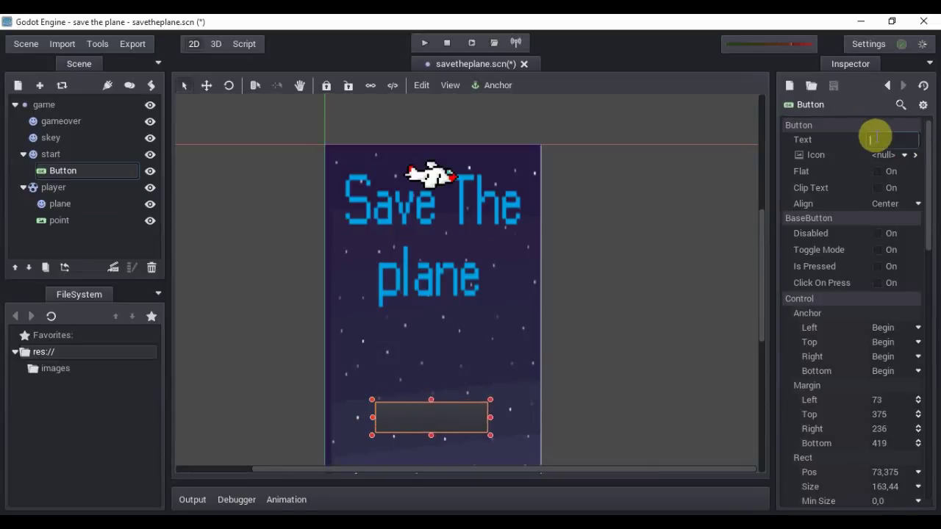
{"action": "type", "text": "start"}
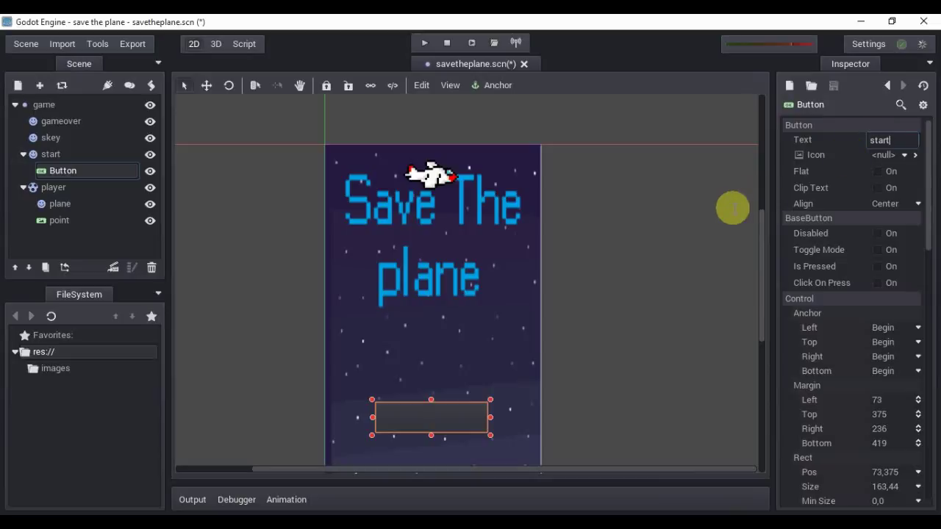
{"action": "key", "text": "Return"}
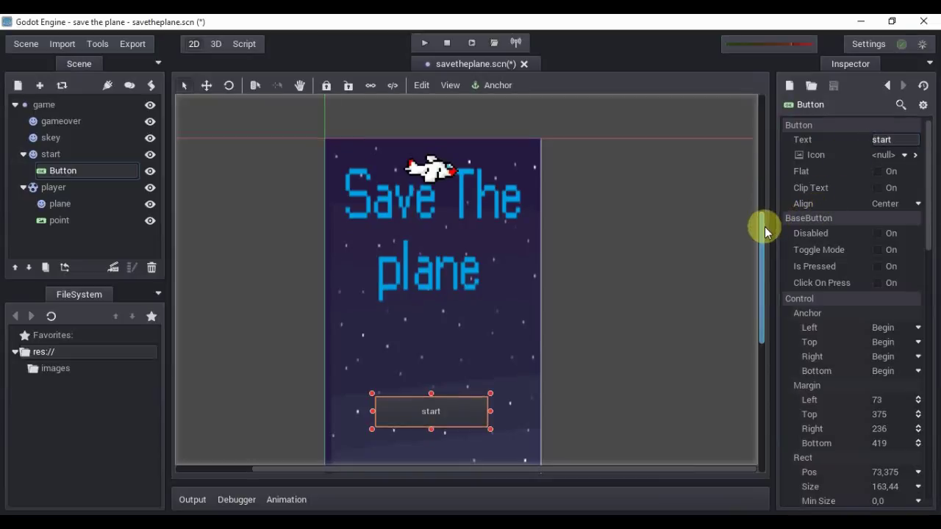
{"action": "scroll", "coordinate": [764, 226], "scroll_direction": "down", "scroll_amount": 3}
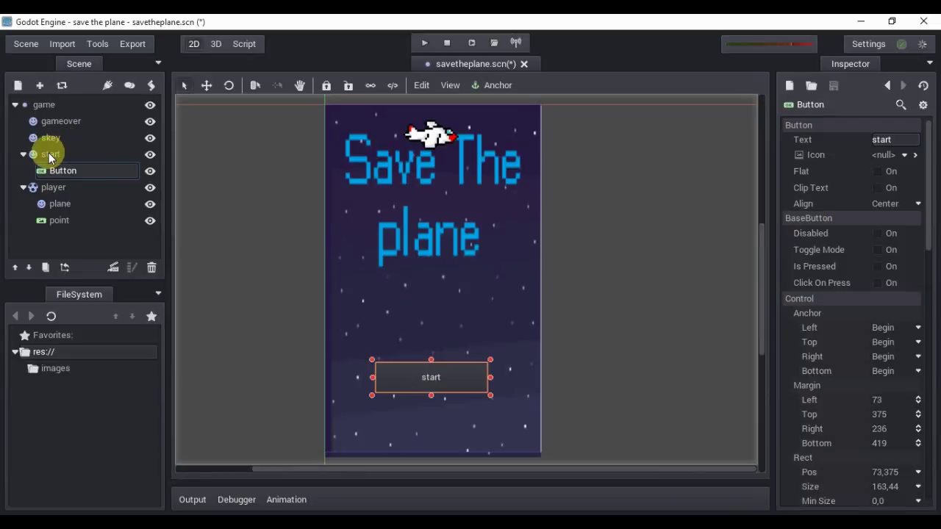
{"action": "left_click", "coordinate": [44, 105]}
{"action": "left_click", "coordinate": [150, 85]}
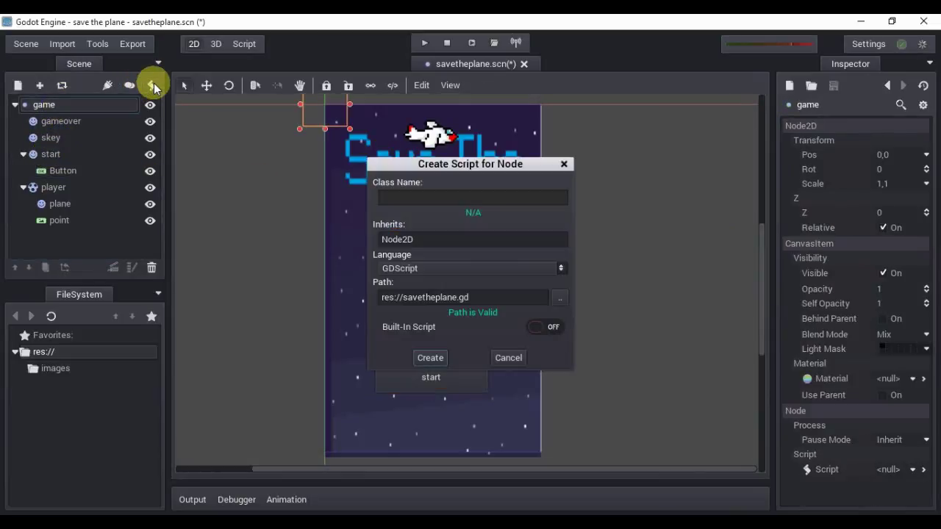
- Create savetheplane.gd and delete its template comments and pass placeholder
{"action": "left_click", "coordinate": [431, 358]}
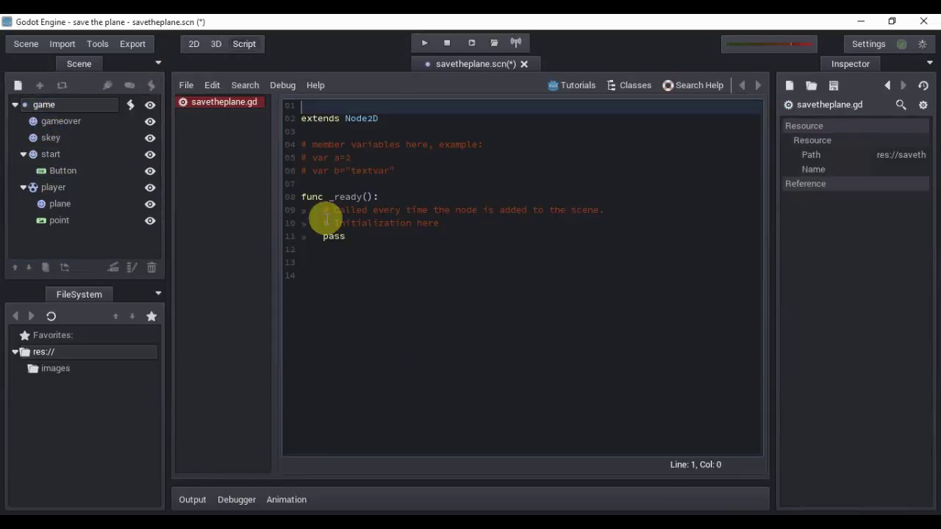
{"action": "left_click_drag", "start_coordinate": [308, 211], "coordinate": [441, 298]}
{"action": "key", "text": "BackSpace"}
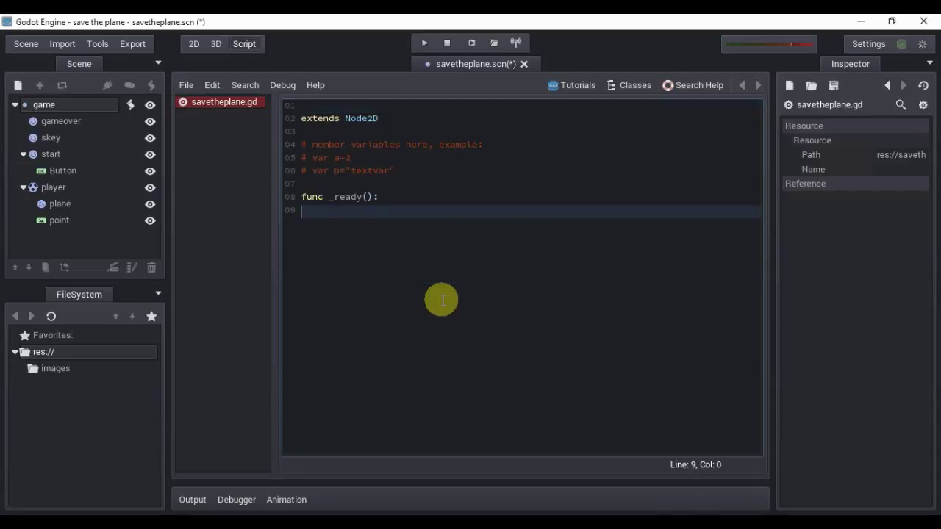
{"action": "key", "text": "BackSpace"}
{"action": "key", "text": "Return"}
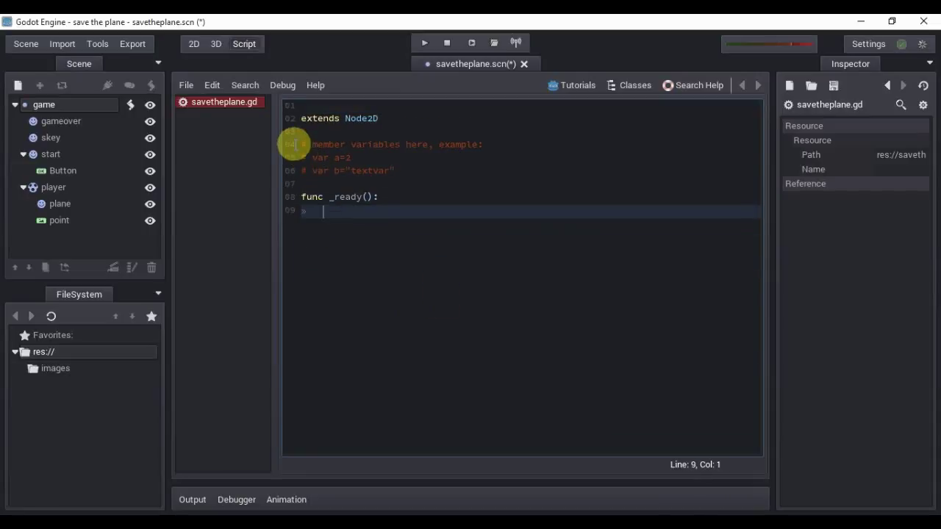
{"action": "left_click_drag", "start_coordinate": [298, 144], "coordinate": [396, 176]}
{"action": "key", "text": "BackSpace"}
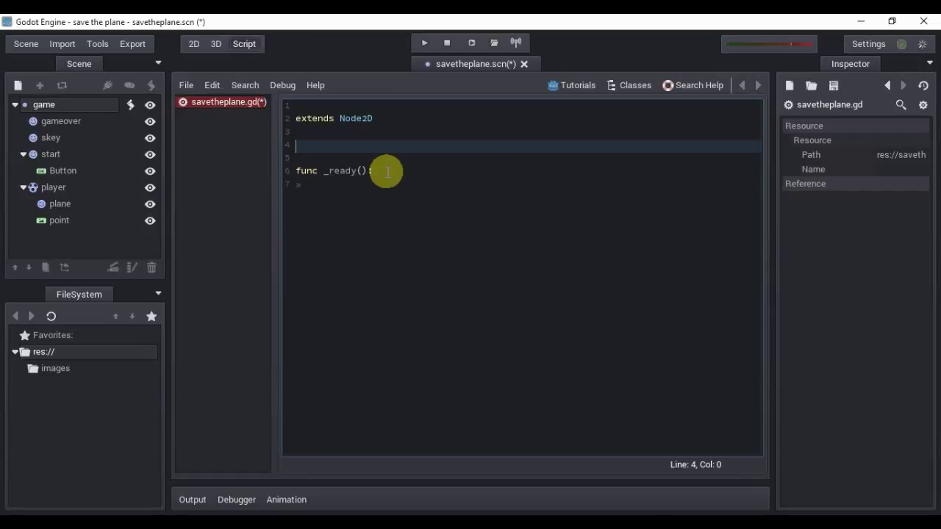
{"action": "left_click", "coordinate": [388, 172]}
{"action": "key", "text": "Return"}
- Add set_fixed_process(true) to _ready and declare func _fixed_process(delta)
{"action": "type", "text": "set"}
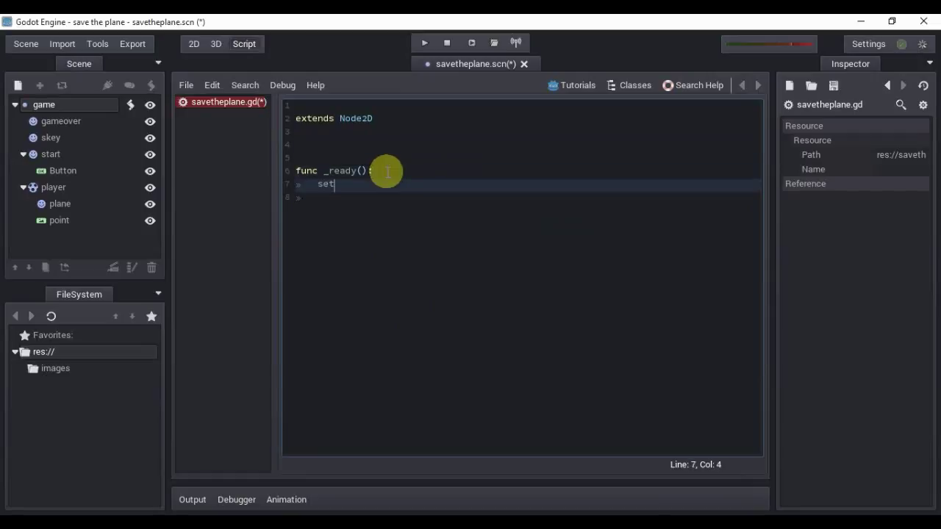
{"action": "type", "text": "_fi"}
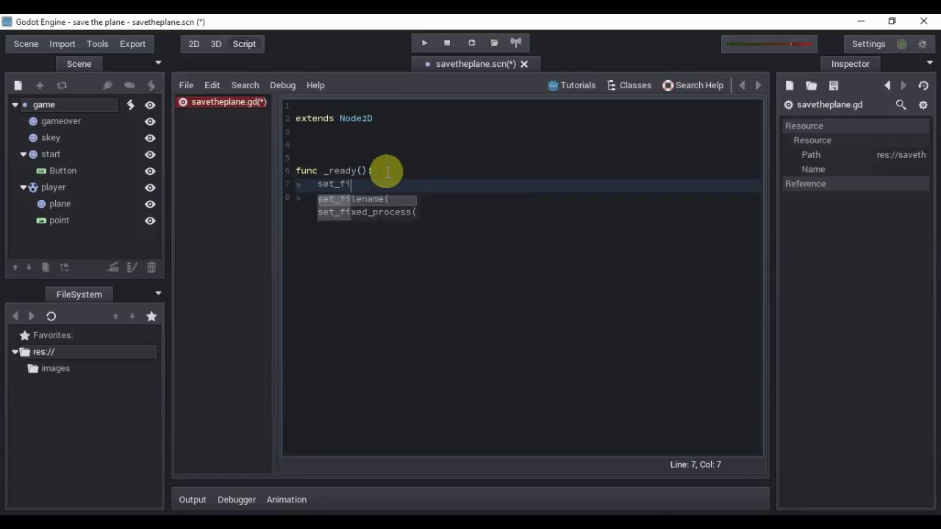
{"action": "key", "text": "Down"}
{"action": "key", "text": "Return"}
{"action": "type", "text": "tr"}
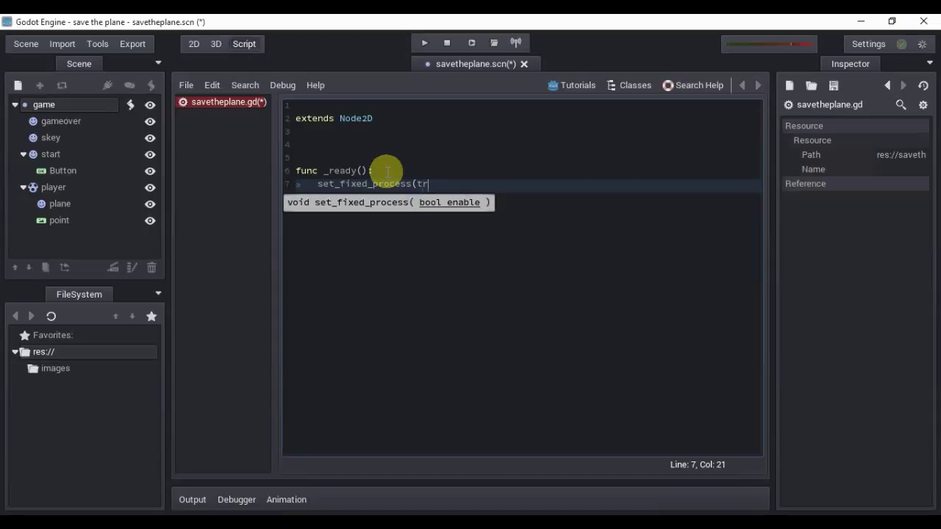
{"action": "type", "text": "ue)"}
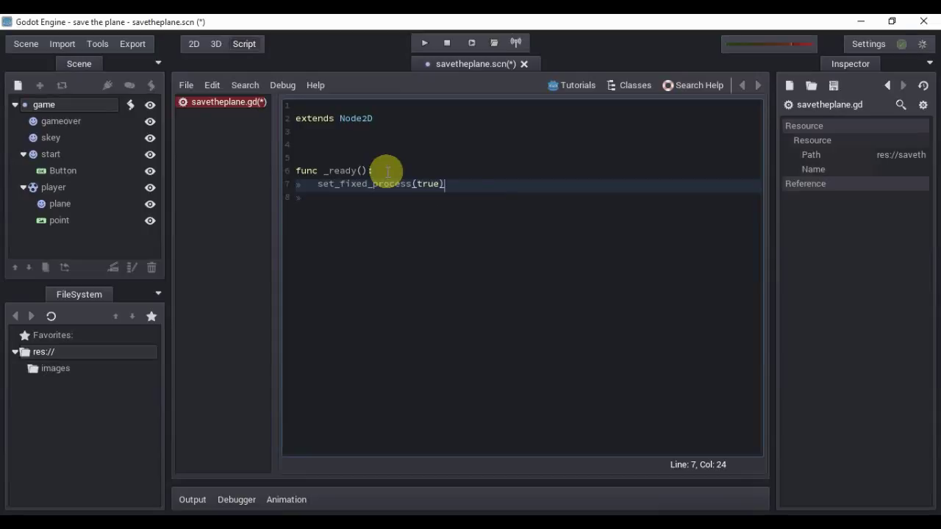
{"action": "key", "text": "Return"}
{"action": "key", "text": "Return"}
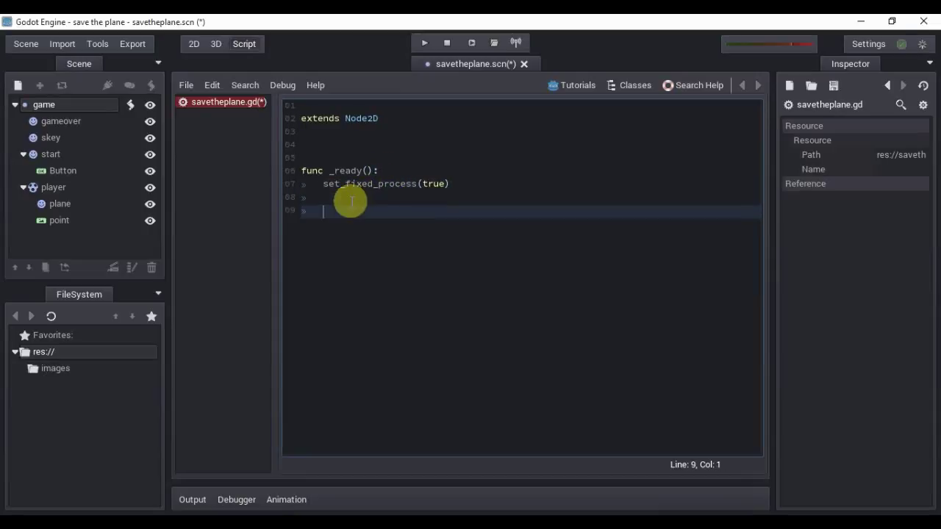
{"action": "key", "text": "BackSpace"}
{"action": "type", "text": "func"}
{"action": "type", "text": " _"}
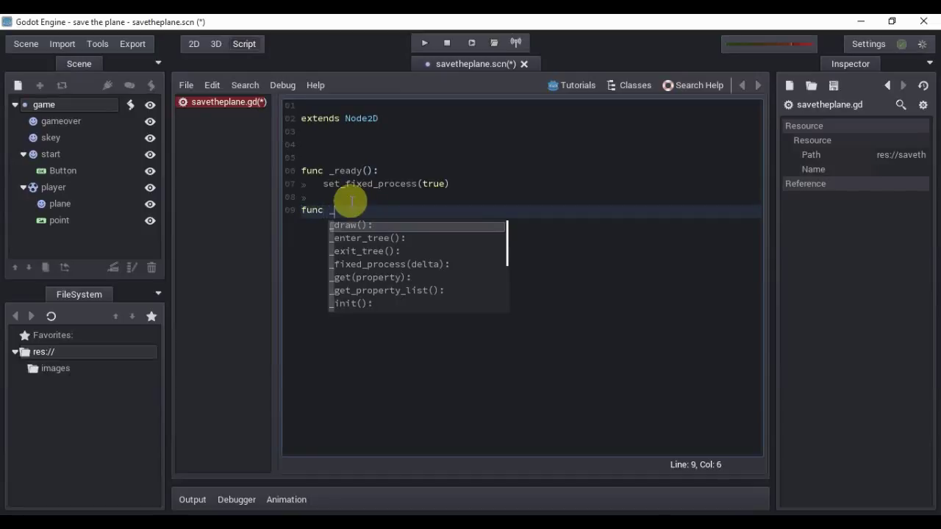
{"action": "key", "text": "Down"}
{"action": "key", "text": "Return"}
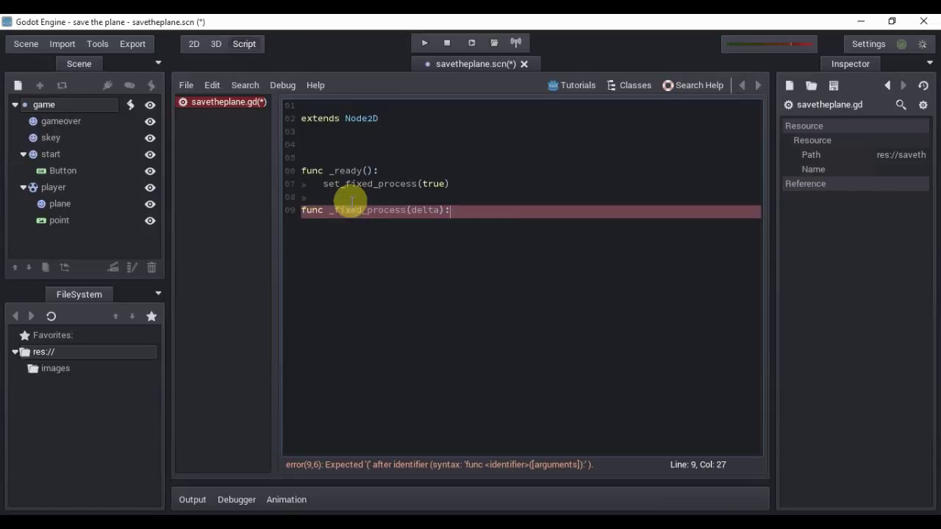
{"action": "key", "text": "Return"}
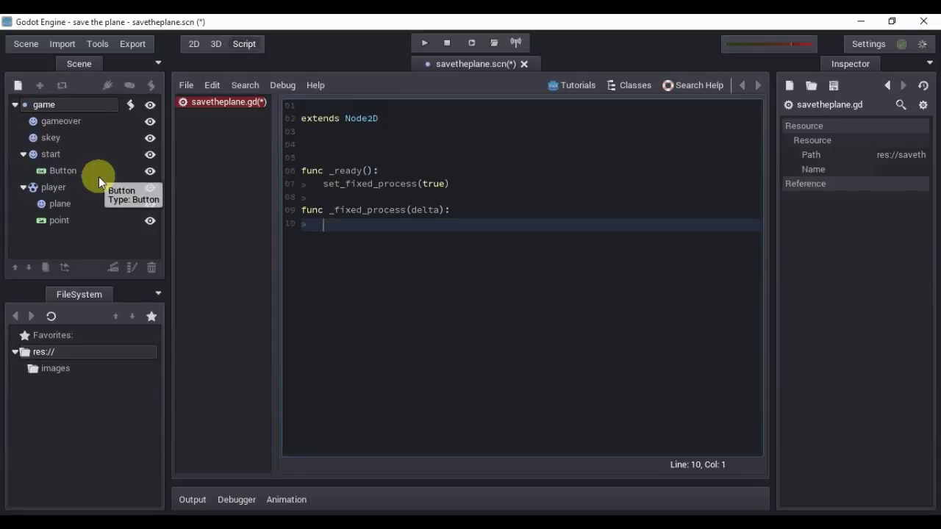
- Rename the Button node to 'startbutton'
{"action": "left_click", "coordinate": [65, 172]}
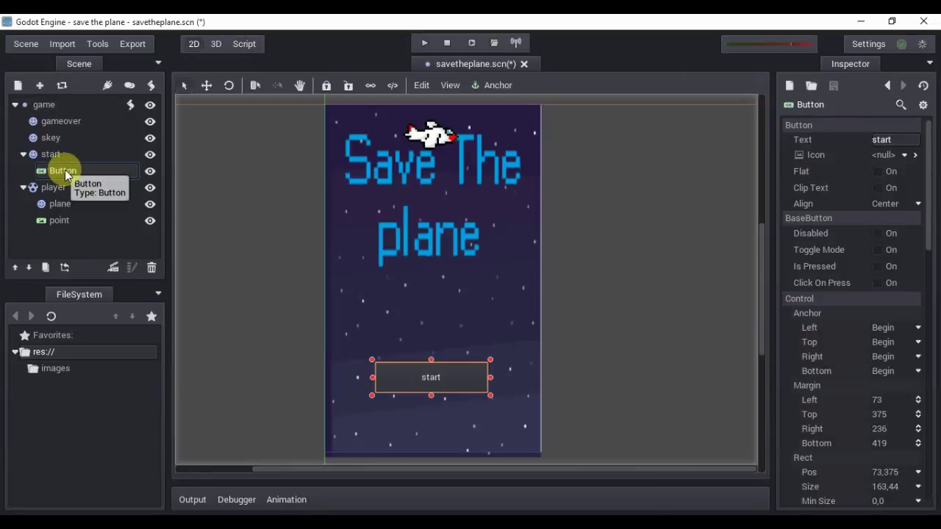
{"action": "double_click", "coordinate": [65, 170]}
{"action": "type", "text": "s"}
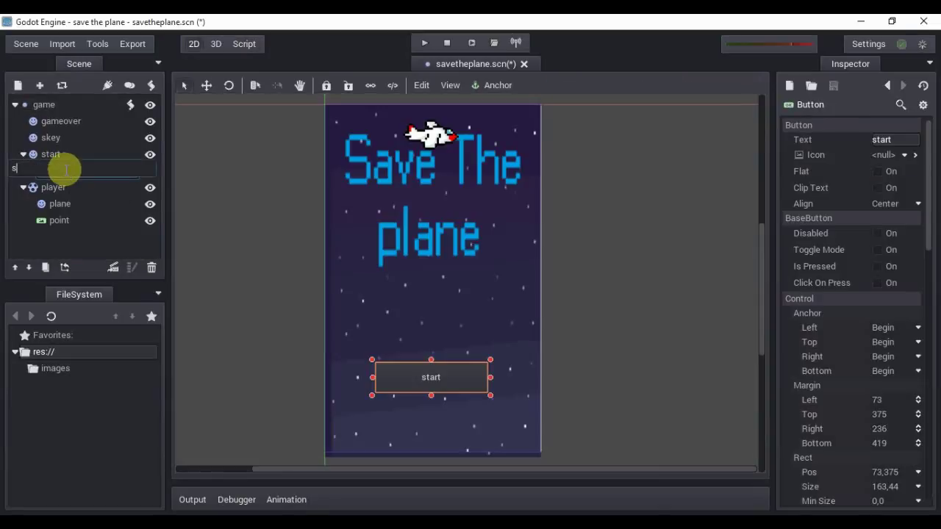
{"action": "type", "text": "tart"}
{"action": "type", "text": "butt"}
{"action": "type", "text": "on"}
{"action": "key", "text": "Return"}
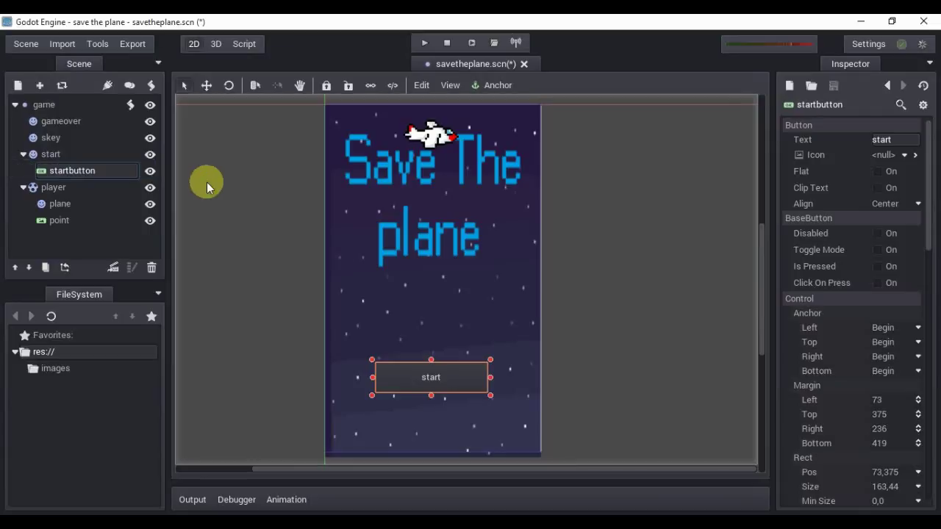
- Connect startbutton's pressed() signal to the game node, creating _on_startbutton_pressed
{"action": "left_click", "coordinate": [108, 87]}
{"action": "left_click", "coordinate": [185, 131]}
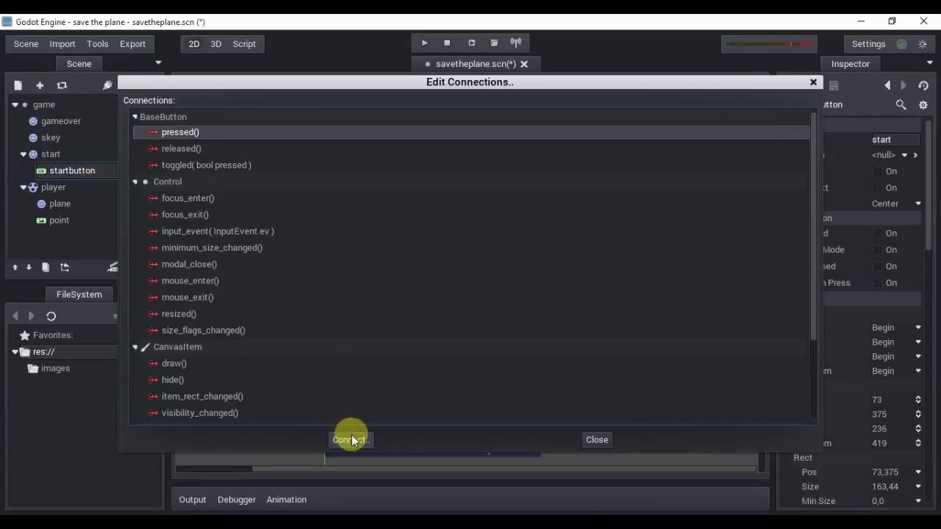
{"action": "left_click", "coordinate": [350, 439]}
{"action": "left_click", "coordinate": [189, 125]}
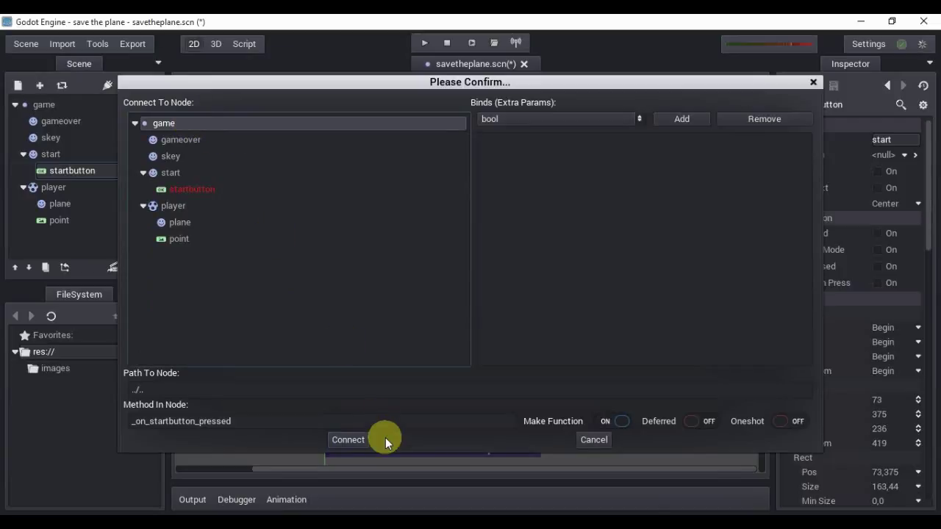
{"action": "left_click", "coordinate": [346, 440]}
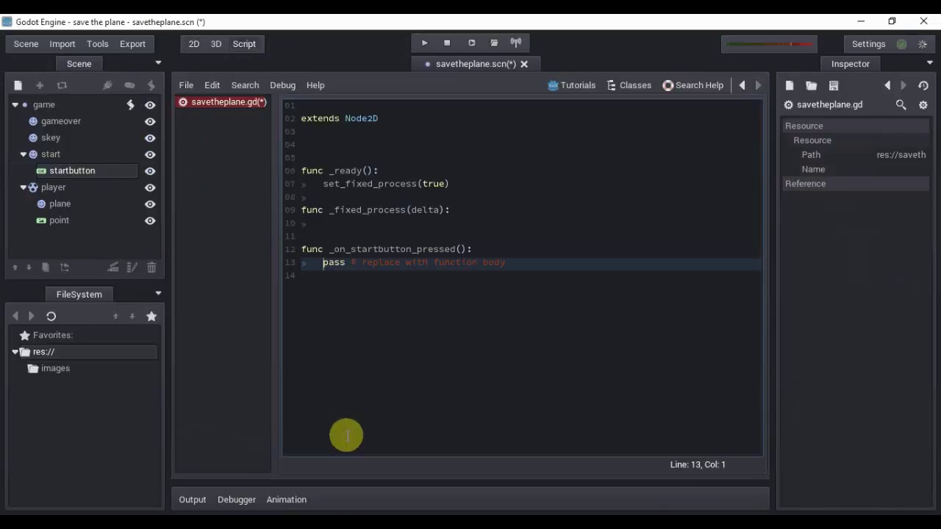
- Replace pass in _on_startbutton_pressed with a new line beginning get_node
{"action": "left_click", "coordinate": [355, 262]}
{"action": "triple_click", "coordinate": [353, 266]}
{"action": "key", "text": "BackSpace"}
{"action": "key", "text": "BackSpace"}
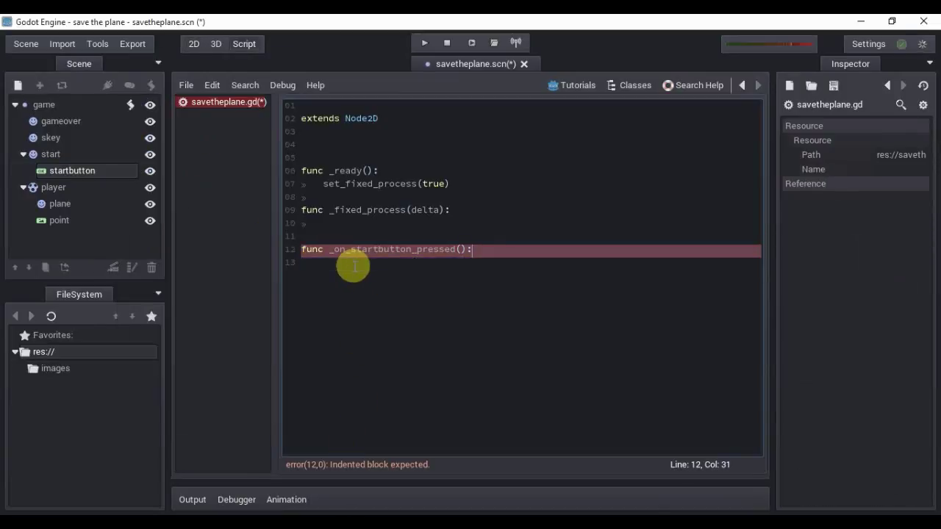
{"action": "key", "text": "Return"}
{"action": "type", "text": "get"}
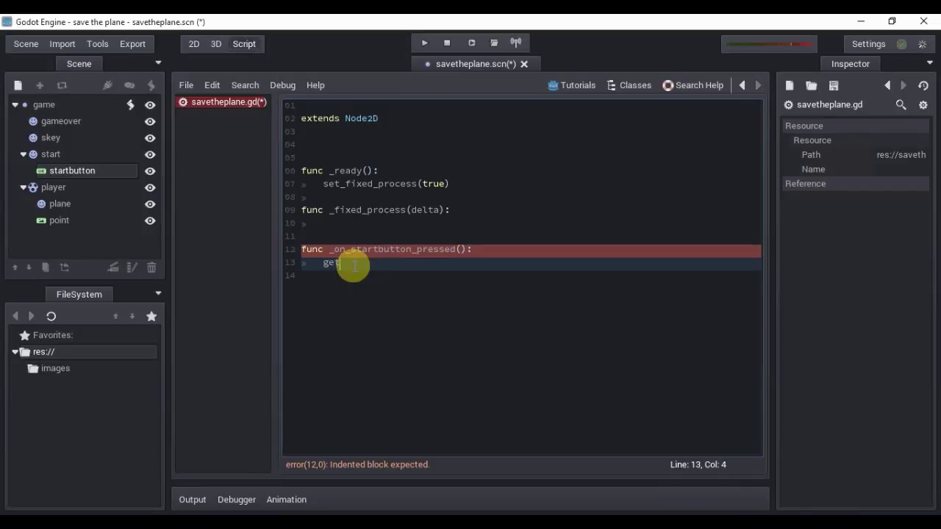
{"action": "type", "text": "_nc"}
{"action": "type", "text": "d"}
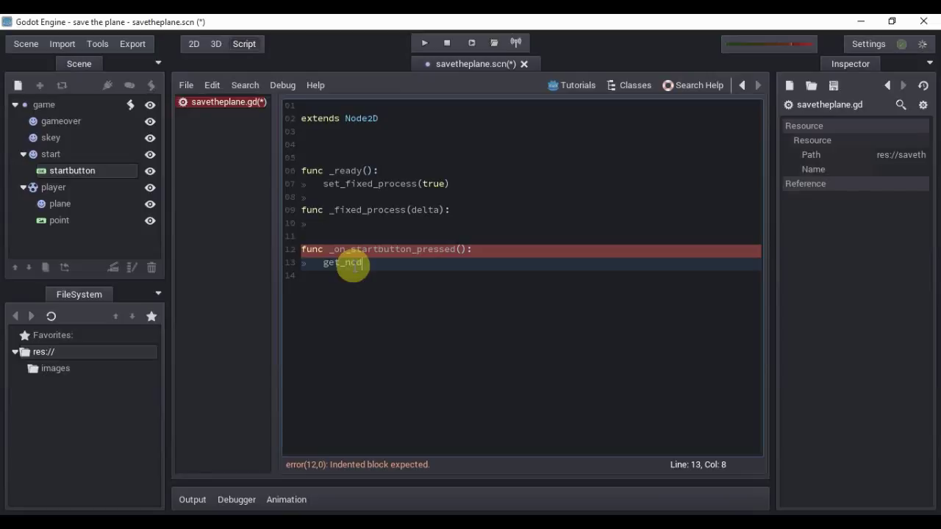
- Put pass in _fixed_process and complete the handler as get_node("start").hide()
{"action": "left_click", "coordinate": [339, 224]}
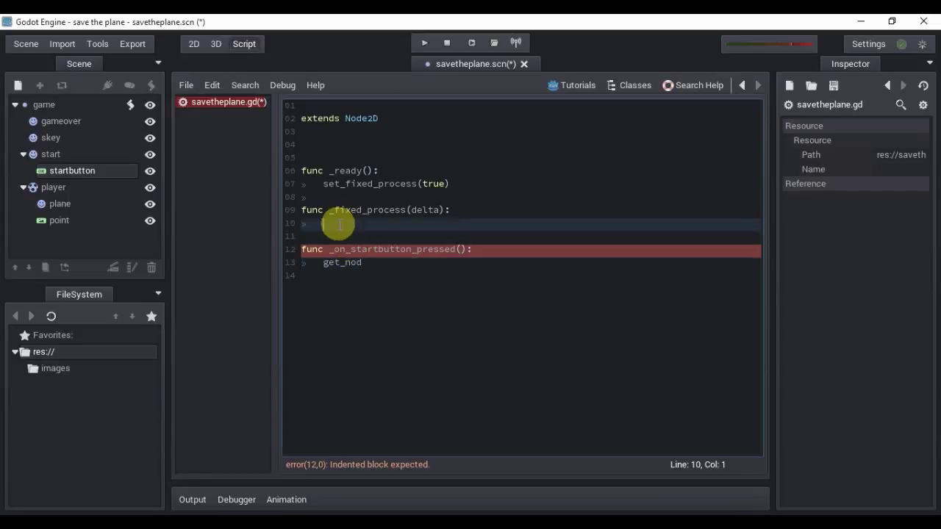
{"action": "type", "text": "pass"}
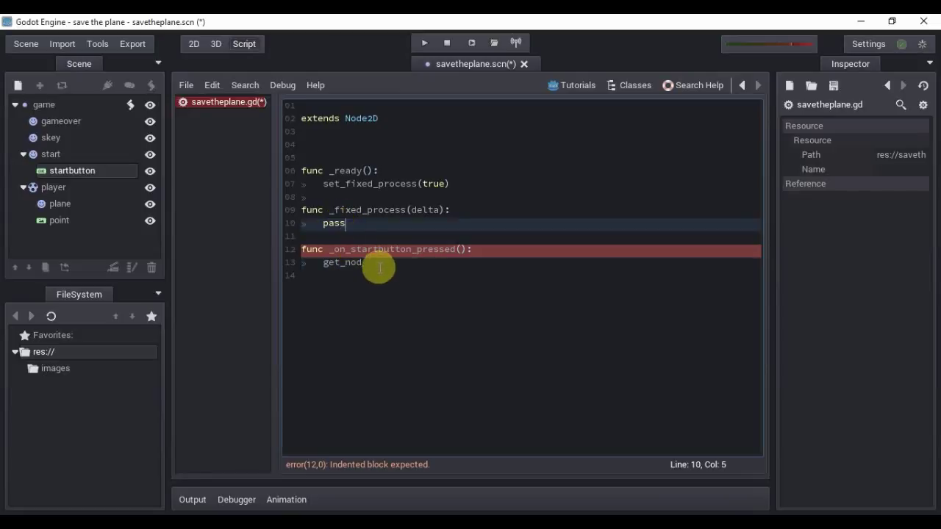
{"action": "left_click", "coordinate": [378, 265]}
{"action": "type", "text": "e"}
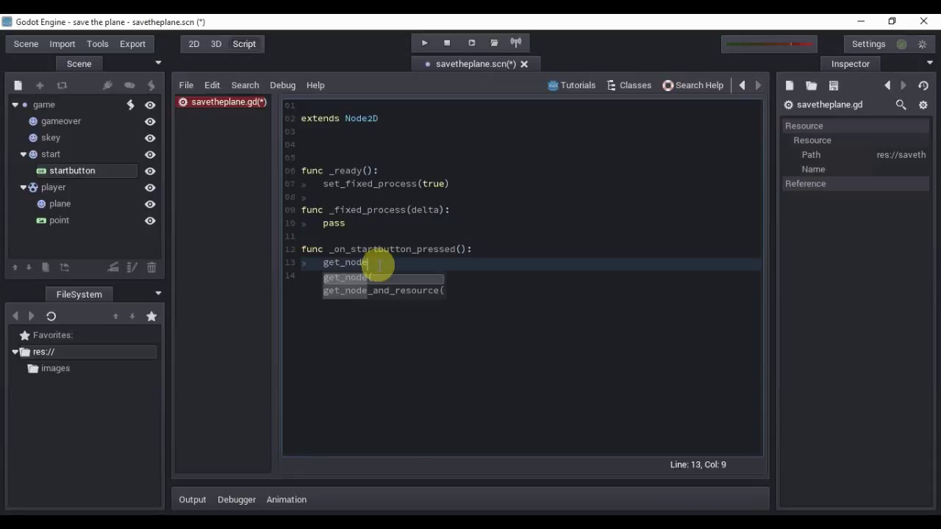
{"action": "type", "text": "("}
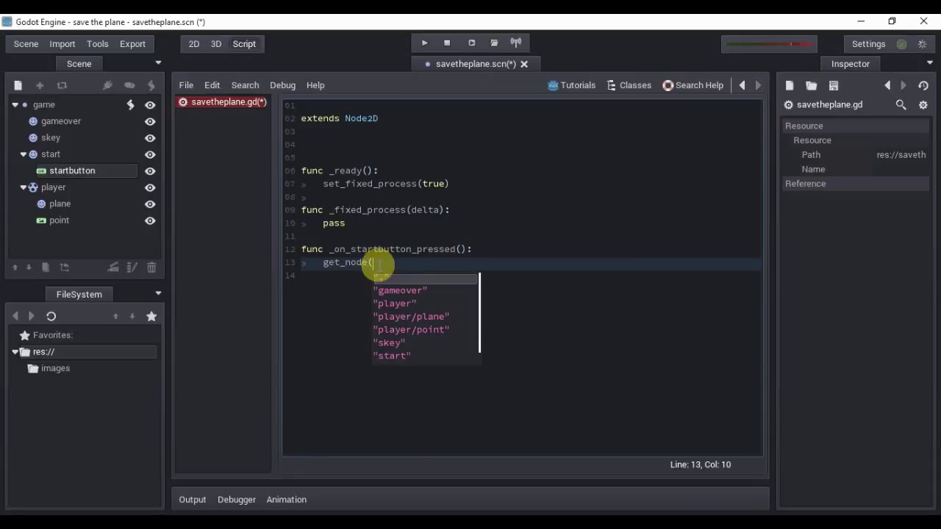
{"action": "key", "text": "Down"}
{"action": "key", "text": "Down"}
{"action": "key", "text": "Down"}
{"action": "key", "text": "Down"}
{"action": "key", "text": "Down"}
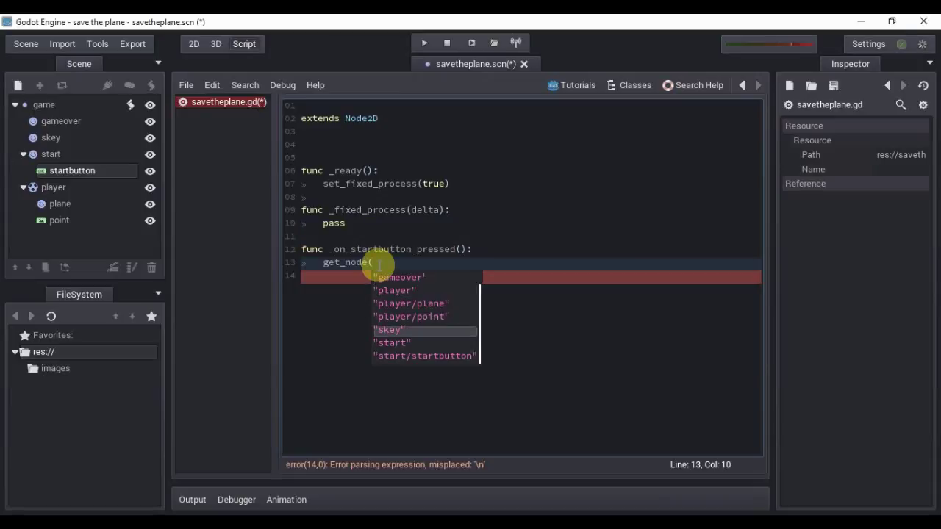
{"action": "key", "text": "Down"}
{"action": "key", "text": "Return"}
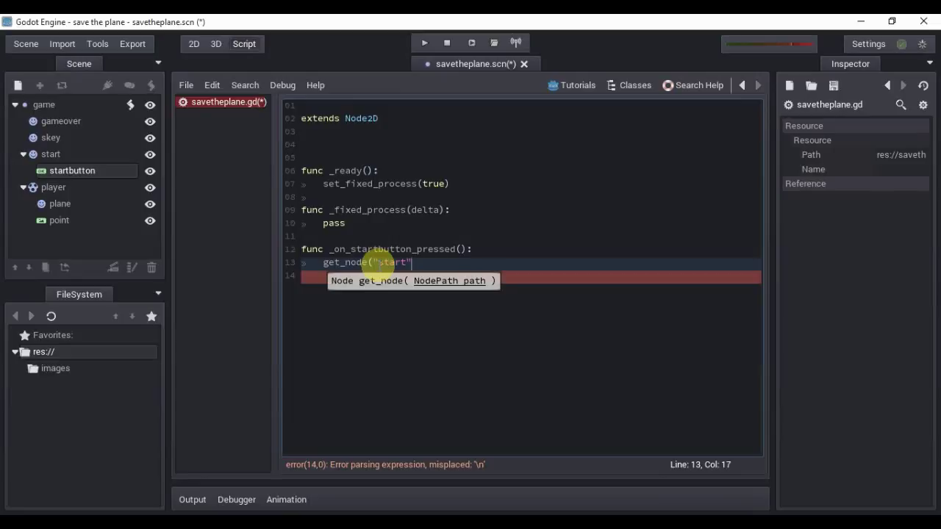
{"action": "type", "text": ")."}
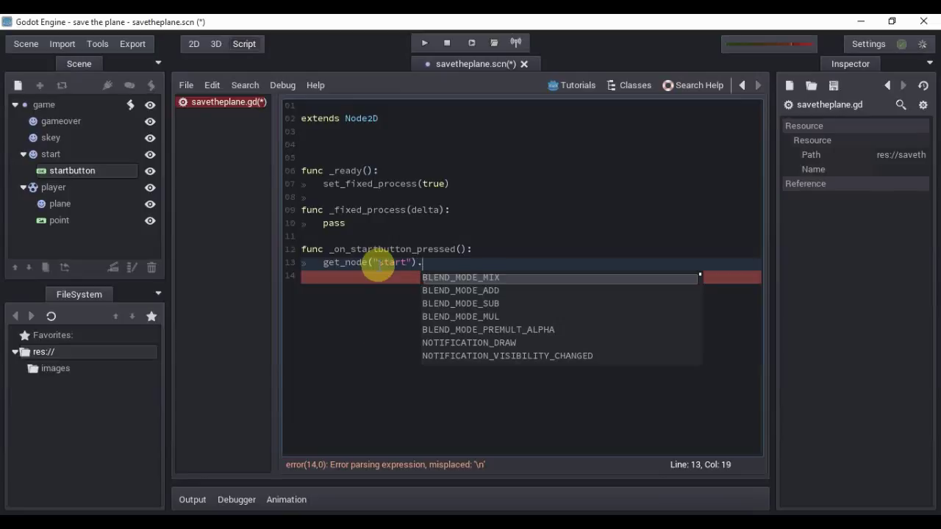
{"action": "type", "text": "hide()"}
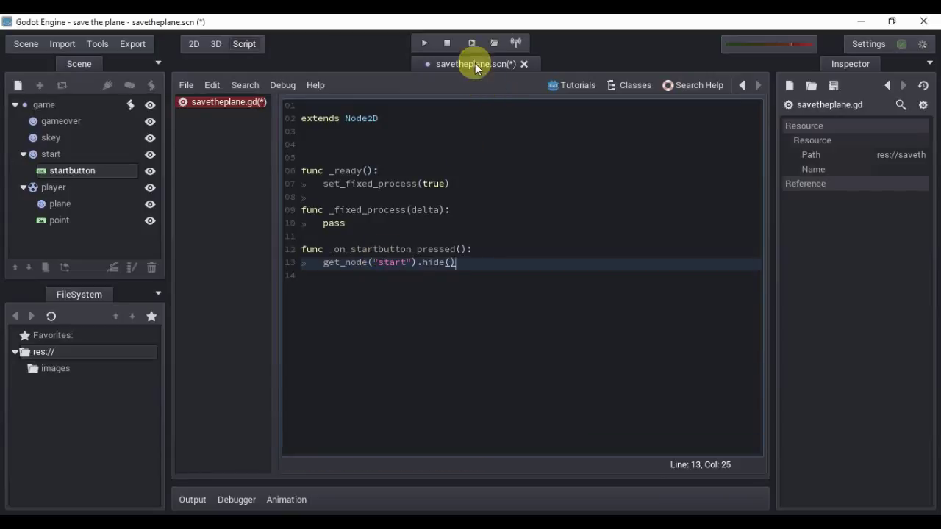
- Save and run the save the plane scene, then close the game window
{"action": "left_click", "coordinate": [471, 44]}
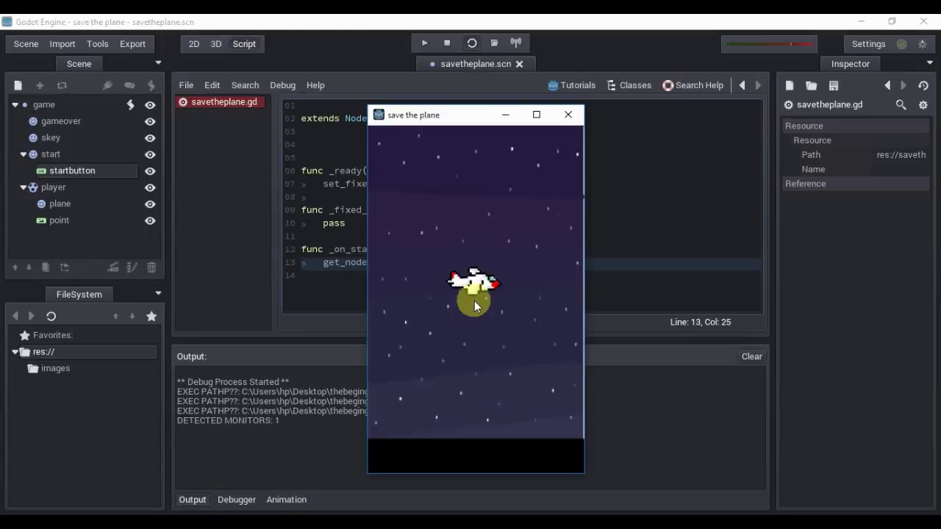
{"action": "left_click", "coordinate": [566, 115]}
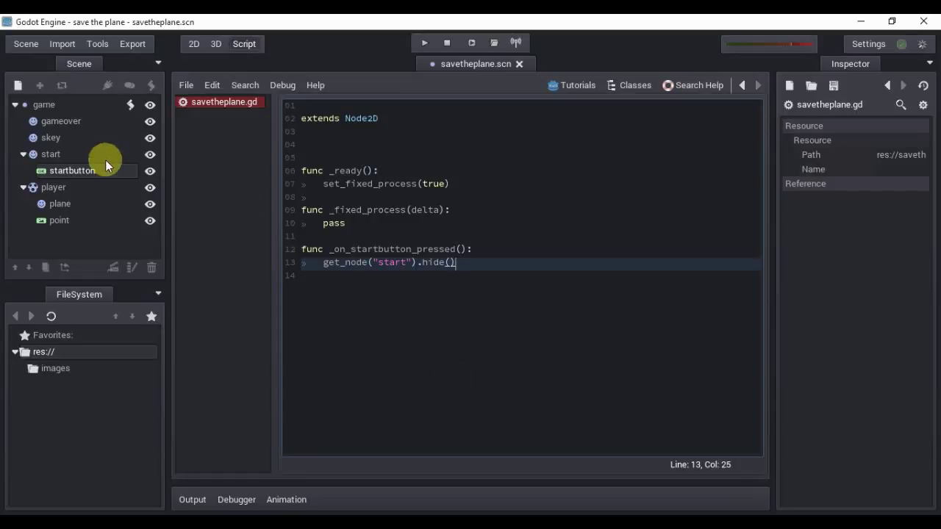
- Retype the pass placeholder inside the game script's _fixed_process function
{"action": "left_click", "coordinate": [60, 187]}
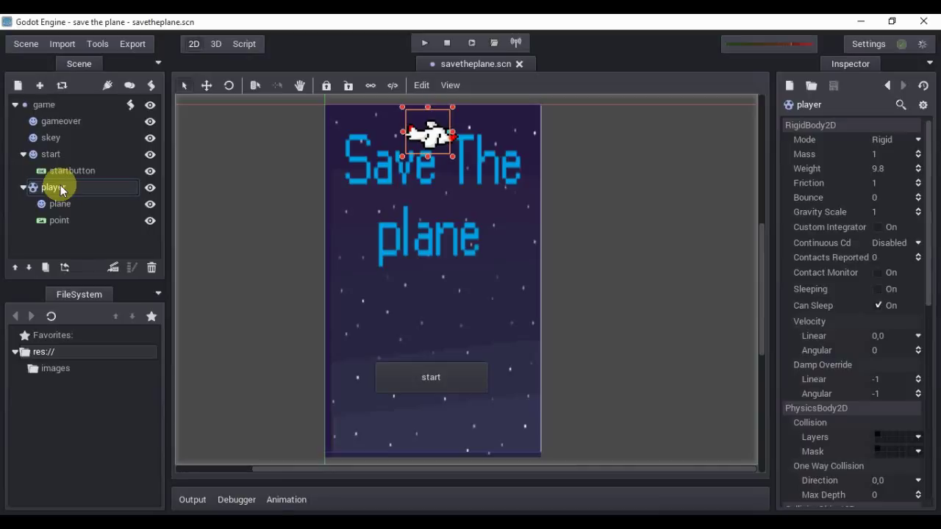
{"action": "left_click", "coordinate": [130, 104]}
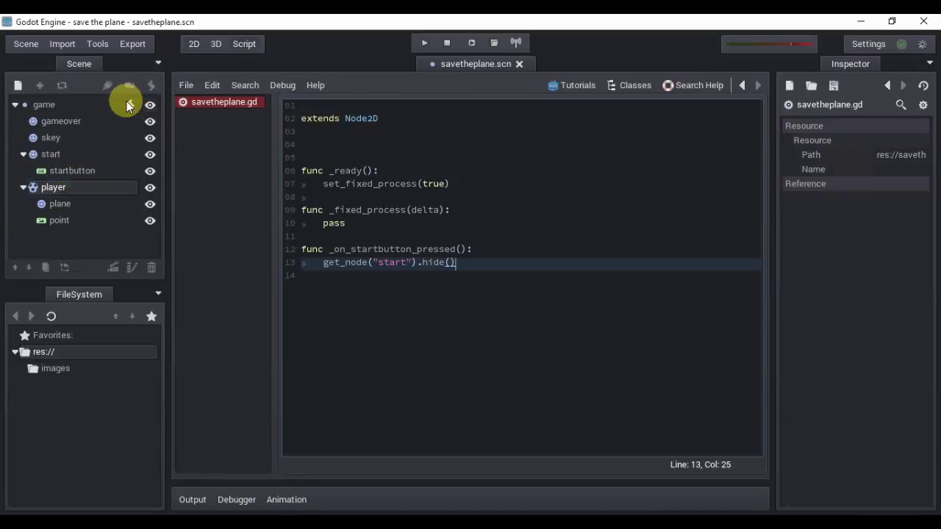
{"action": "left_click", "coordinate": [416, 212]}
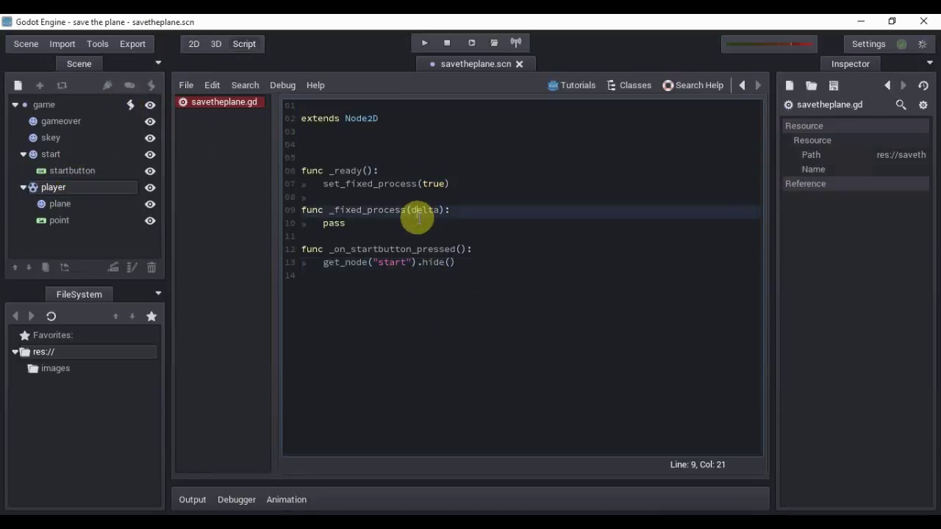
{"action": "left_click", "coordinate": [406, 224]}
{"action": "key", "text": "BackSpace"}
{"action": "key", "text": "BackSpace"}
{"action": "key", "text": "BackSpace"}
{"action": "key", "text": "BackSpace"}
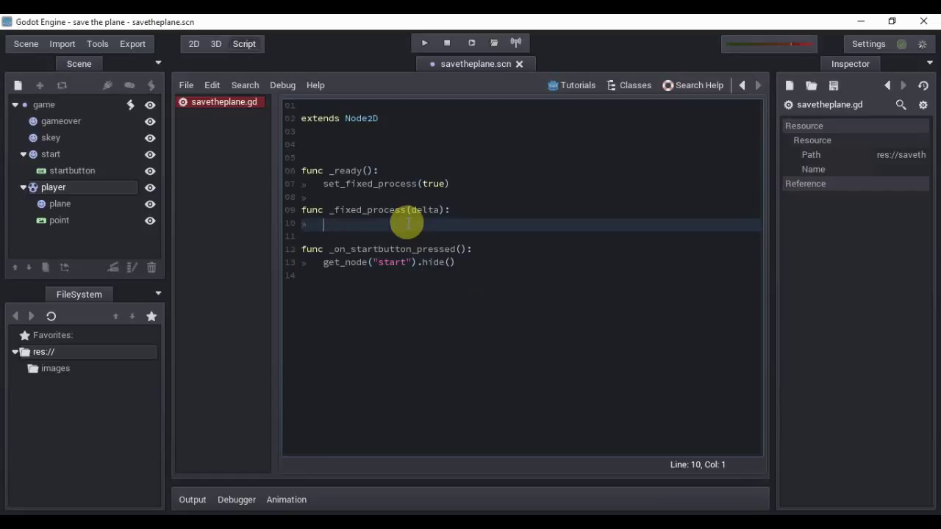
{"action": "type", "text": "pass"}
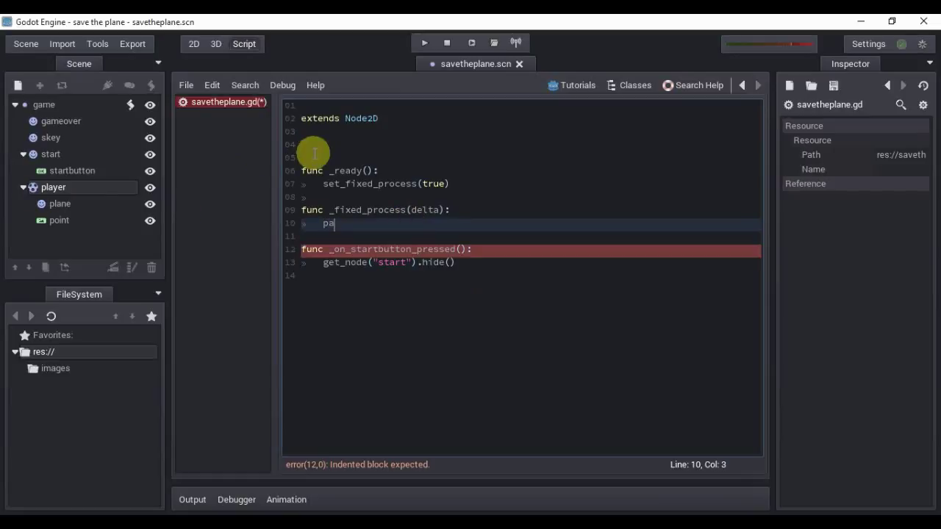
- Connect the point node's pressed() signal to the game node
{"action": "left_click", "coordinate": [66, 218]}
{"action": "left_click", "coordinate": [108, 87]}
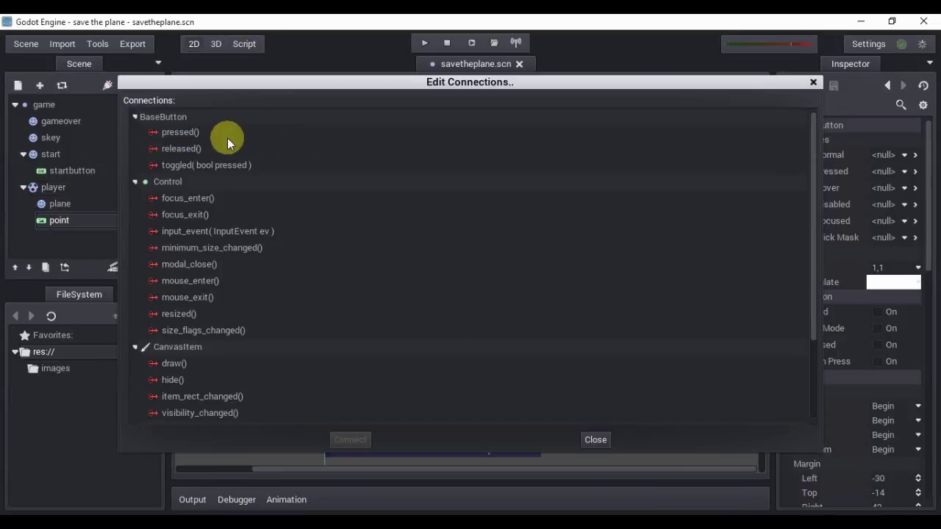
{"action": "left_click", "coordinate": [228, 134]}
{"action": "left_click", "coordinate": [352, 441]}
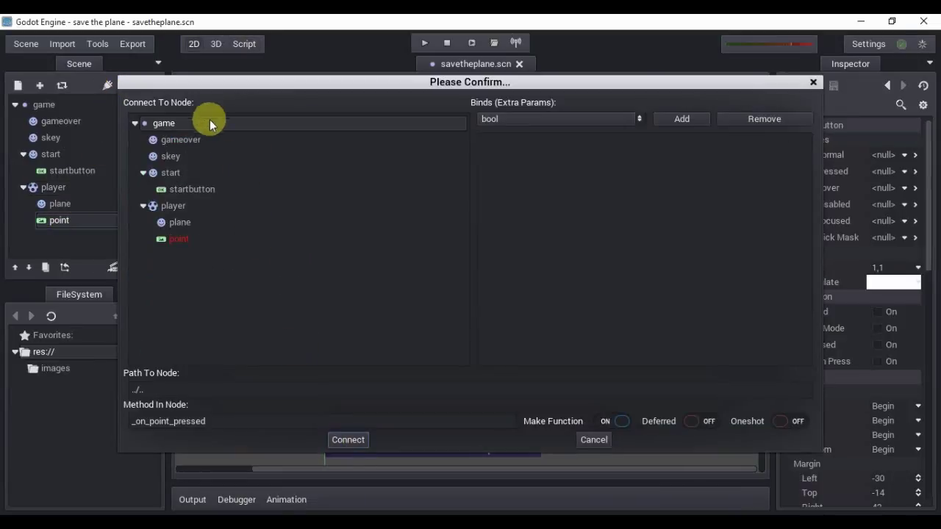
{"action": "left_click", "coordinate": [348, 439]}
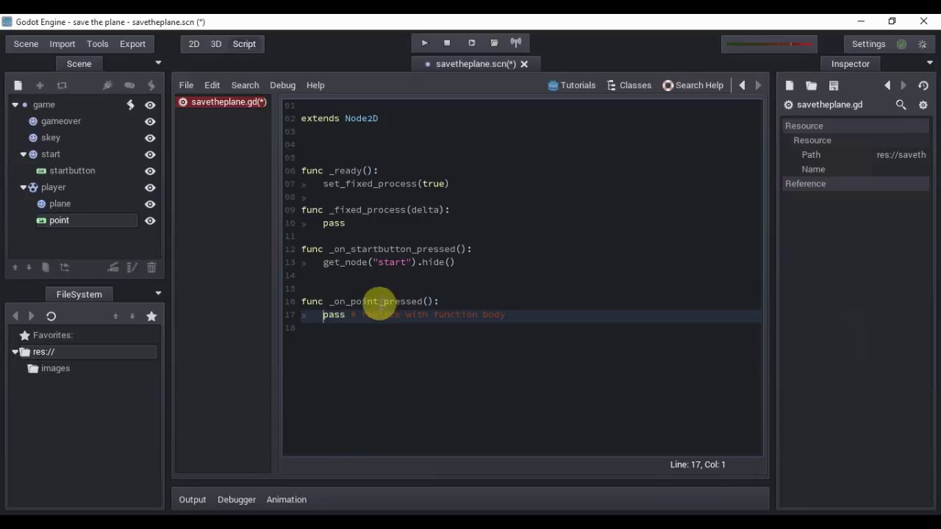
- Declare 'var score = 0' under extends Node2D and replace pass in _on_point_pressed with 'score += 1'
{"action": "triple_click", "coordinate": [367, 315]}
{"action": "key", "text": "BackSpace"}
{"action": "key", "text": "BackSpace"}
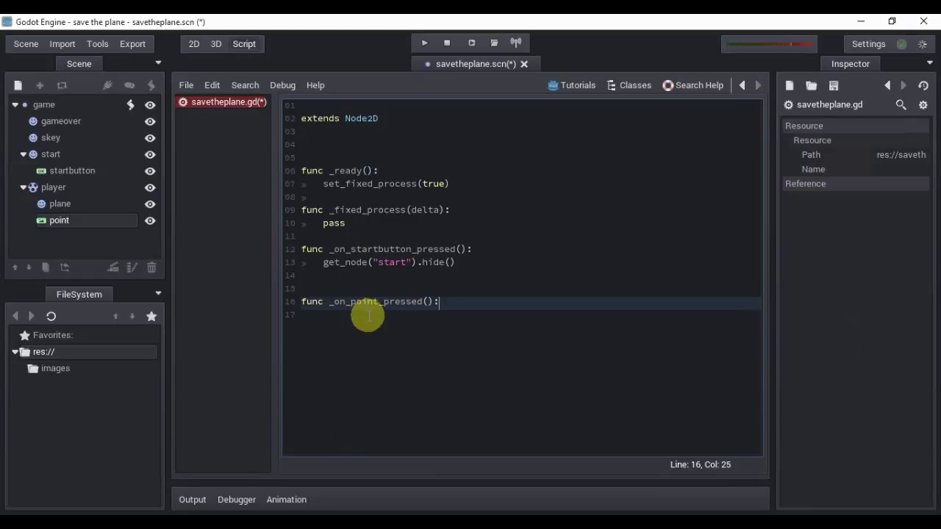
{"action": "key", "text": "Return"}
{"action": "left_click", "coordinate": [307, 147]}
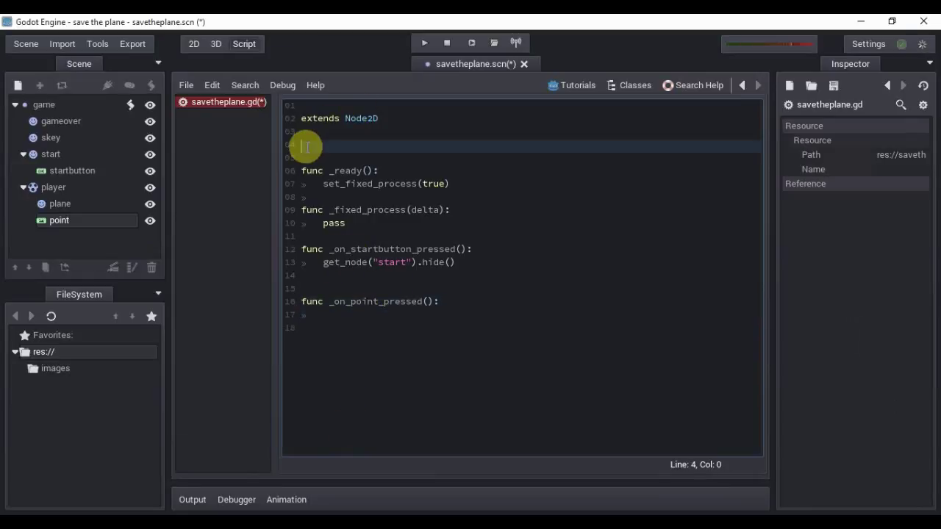
{"action": "type", "text": "var "}
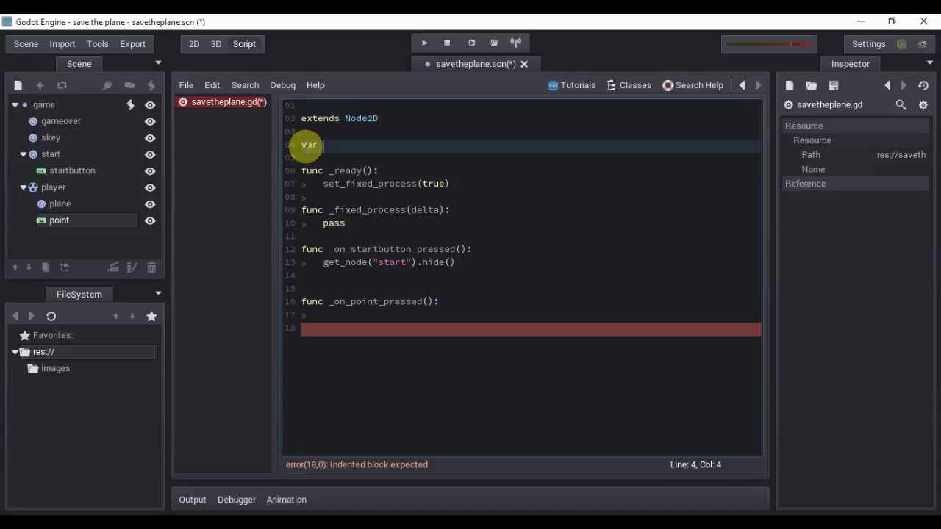
{"action": "type", "text": "scor"}
{"action": "type", "text": "e"}
{"action": "left_click", "coordinate": [360, 317]}
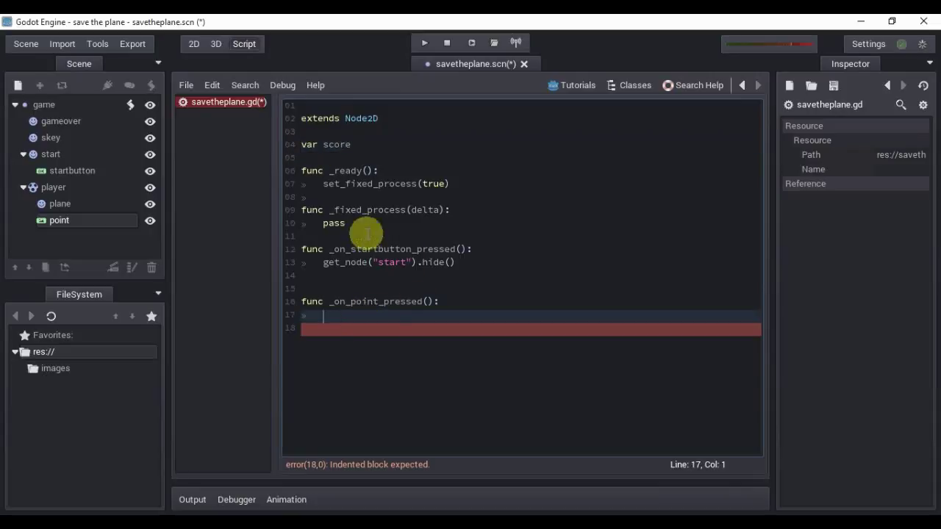
{"action": "left_click", "coordinate": [369, 144]}
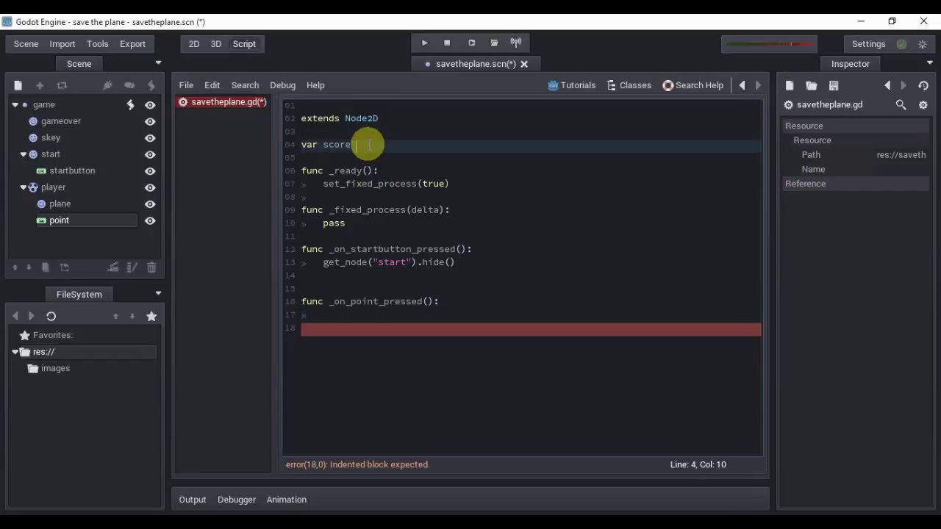
{"action": "type", "text": "= 0"}
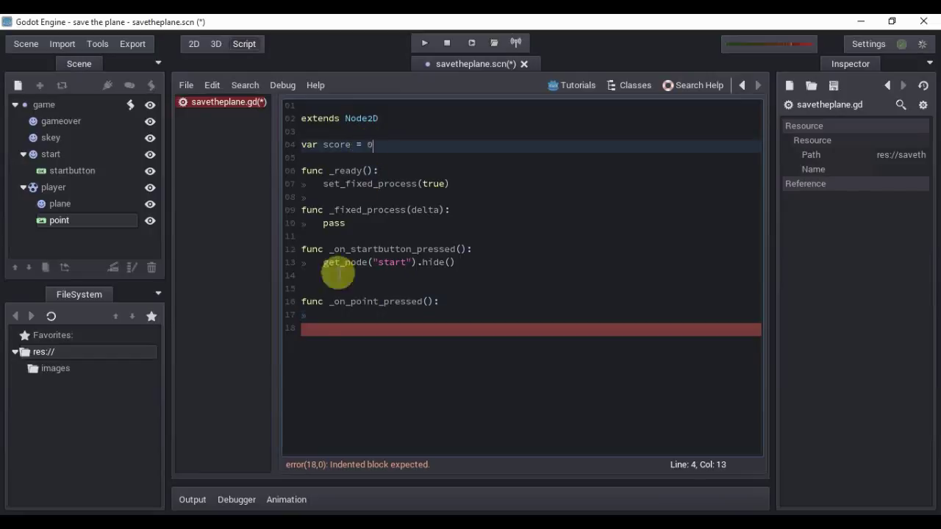
{"action": "left_click", "coordinate": [326, 317]}
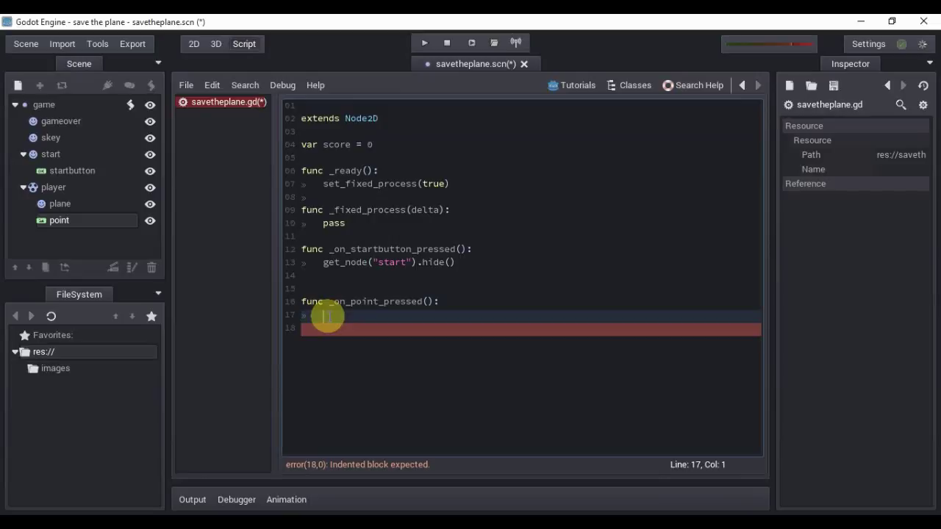
{"action": "type", "text": "score"}
{"action": "type", "text": " += "}
{"action": "type", "text": "1"}
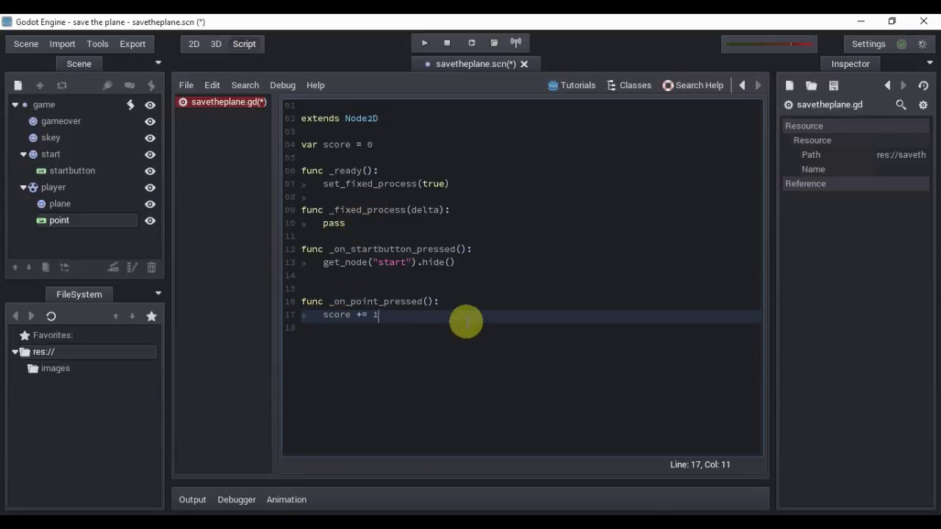
- Add a new line after the hide() call in _on_startbutton_pressed
{"action": "left_click", "coordinate": [466, 266]}
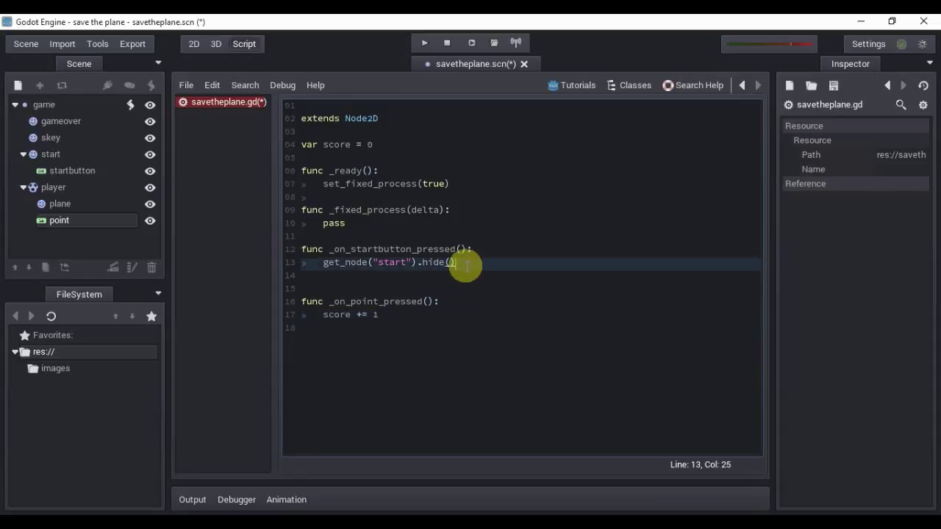
{"action": "key", "text": "Return"}
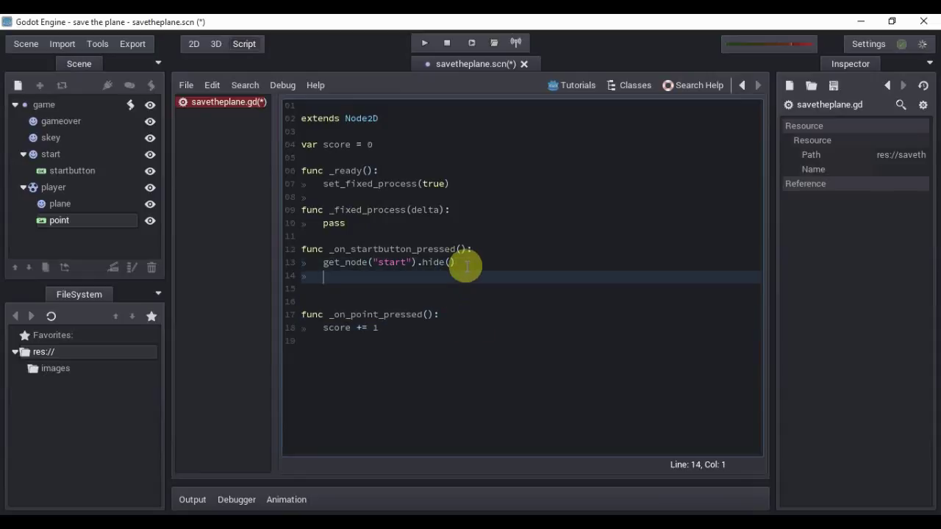
{"action": "type", "text": "sta"}
{"action": "key", "text": "BackSpace"}
{"action": "key", "text": "BackSpace"}
{"action": "key", "text": "BackSpace"}
- Declare 'var startgame = false' below the score variable
{"action": "left_click", "coordinate": [389, 145]}
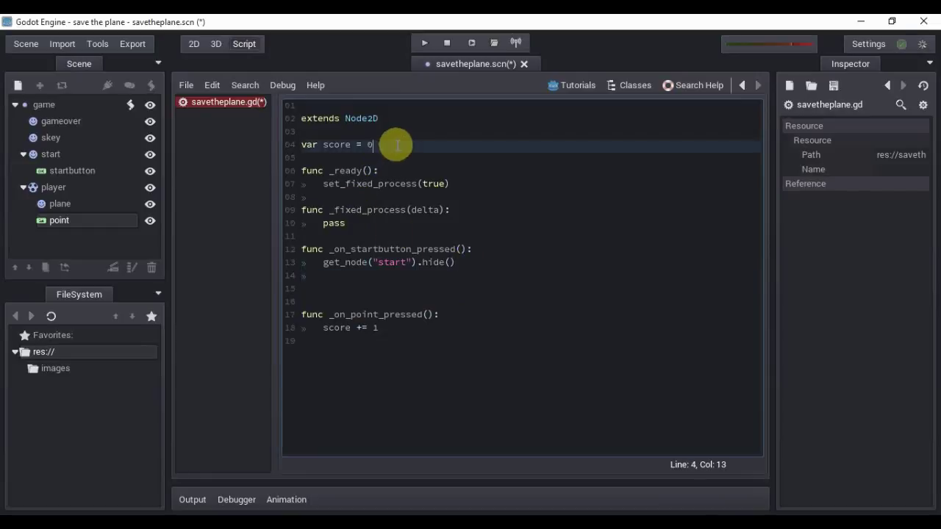
{"action": "key", "text": "Return"}
{"action": "type", "text": "var "}
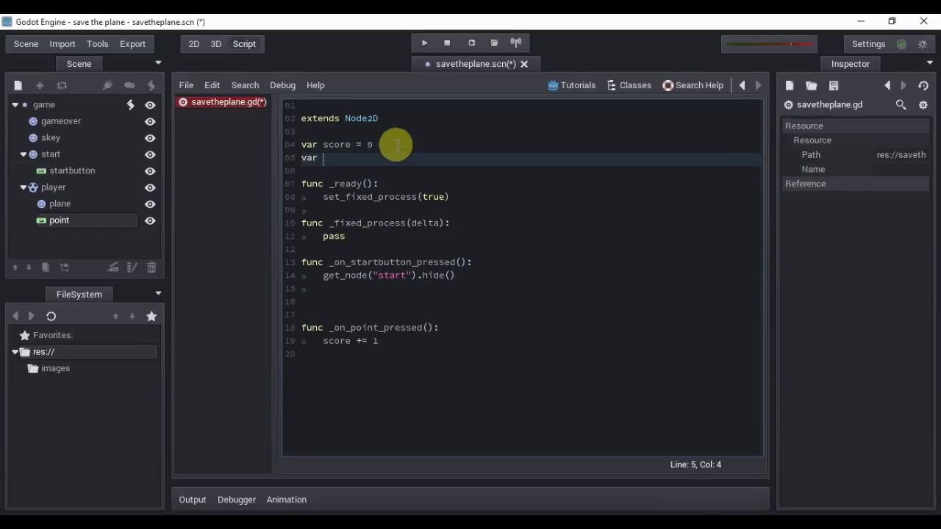
{"action": "type", "text": "start"}
{"action": "type", "text": "game"}
{"action": "type", "text": " = fa"}
{"action": "type", "text": "lse"}
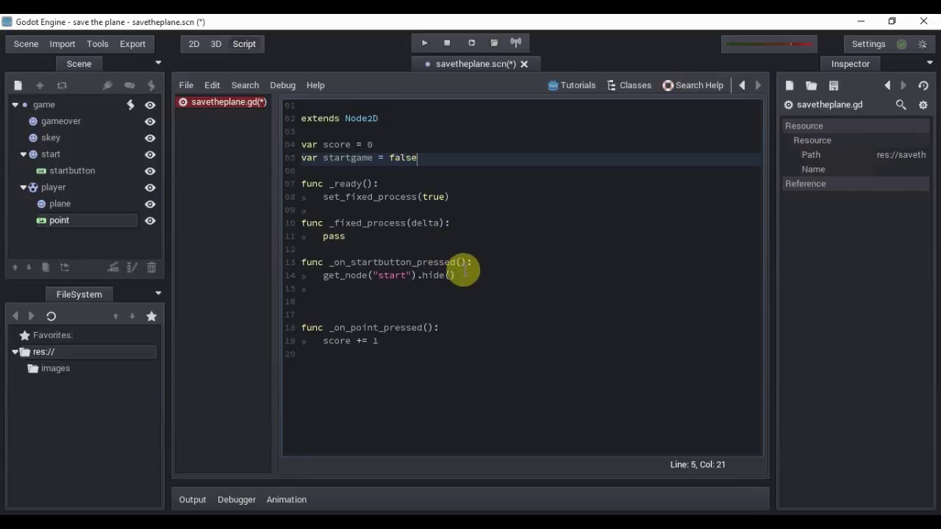
- Set 'startgame = true' after the hide() line in _on_startbutton_pressed
{"action": "left_click", "coordinate": [458, 275]}
{"action": "key", "text": "Return"}
{"action": "type", "text": "st"}
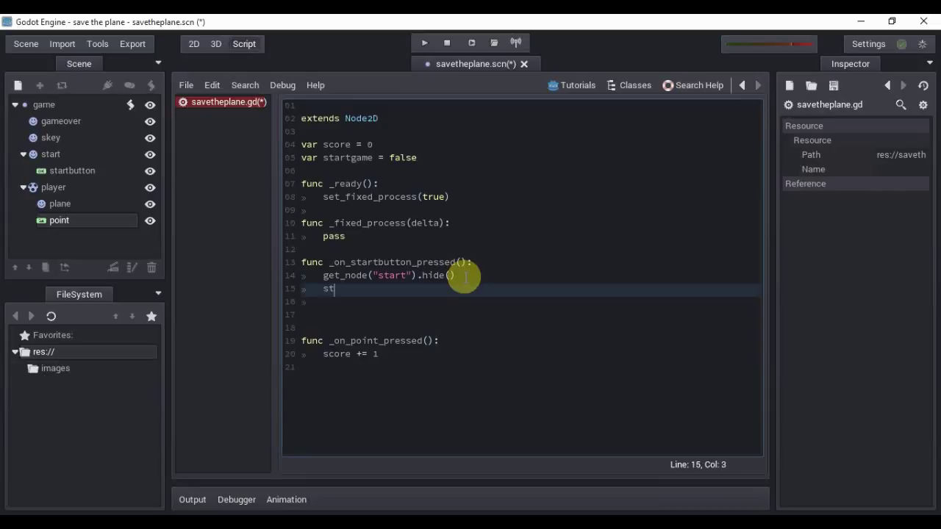
{"action": "type", "text": "a"}
{"action": "key", "text": "Return"}
{"action": "type", "text": "= "}
{"action": "type", "text": "true"}
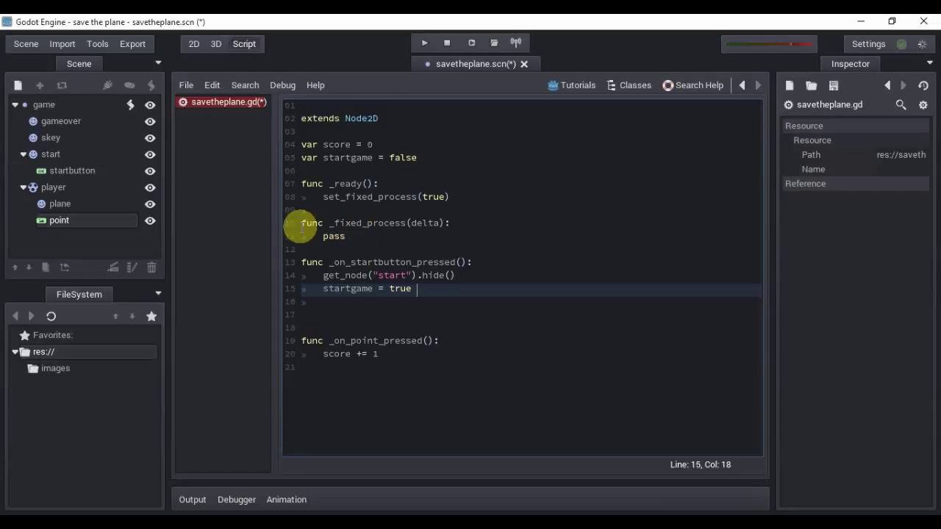
- Add get_node("player").set_gravity_scale(0) to _ready, then save, test-run and close the scene
{"action": "left_click", "coordinate": [459, 197]}
{"action": "key", "text": "Return"}
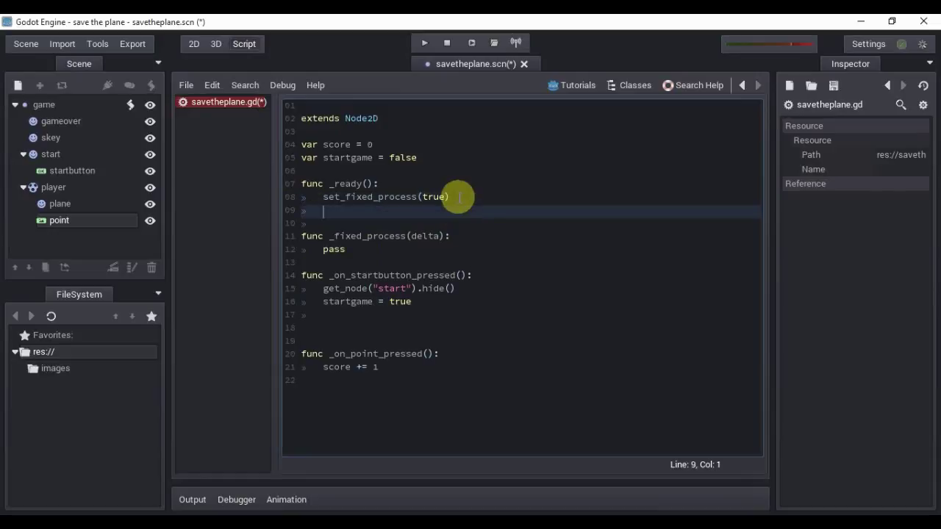
{"action": "type", "text": "get"}
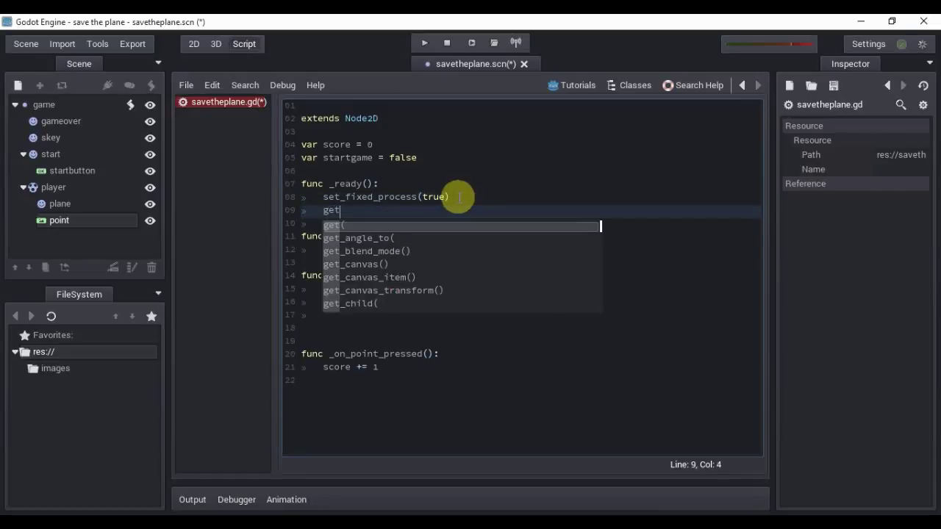
{"action": "type", "text": "_no"}
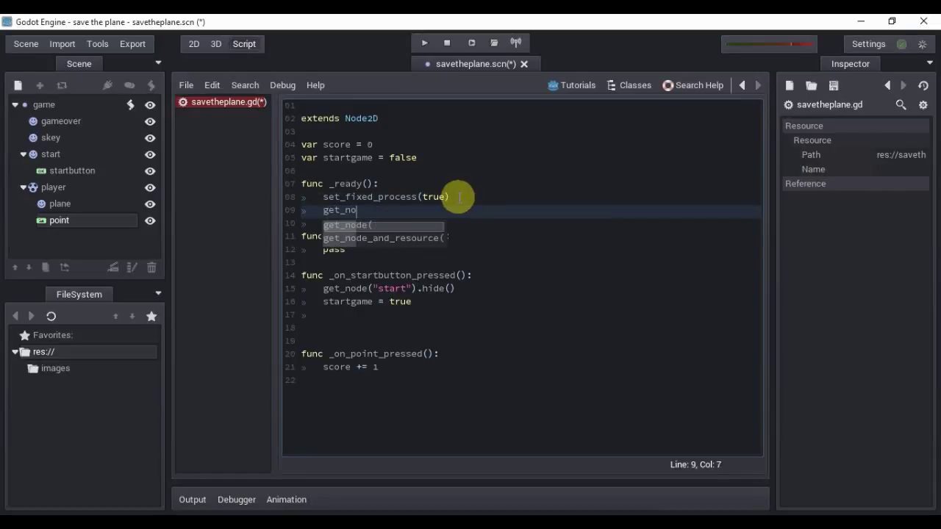
{"action": "key", "text": "Return"}
{"action": "key", "text": "Down"}
{"action": "key", "text": "Down"}
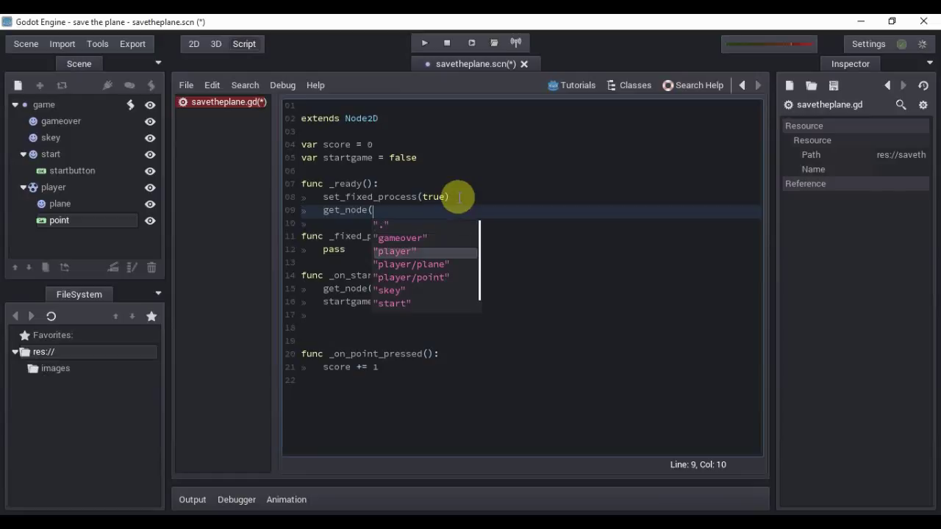
{"action": "key", "text": "Return"}
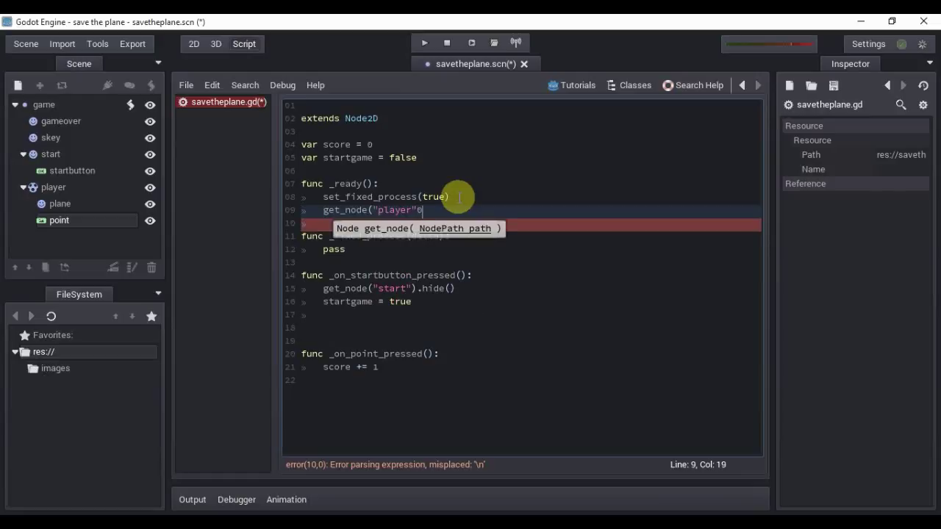
{"action": "type", "text": ")."}
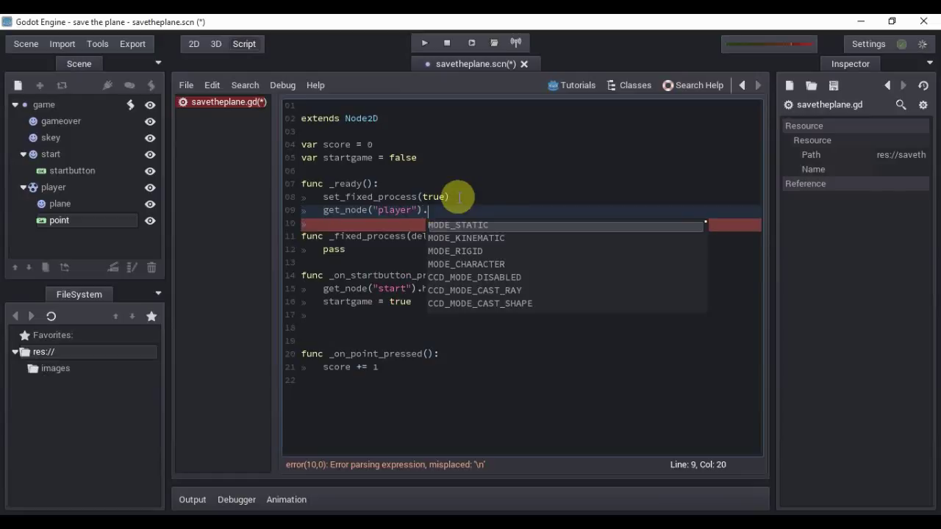
{"action": "type", "text": "set"}
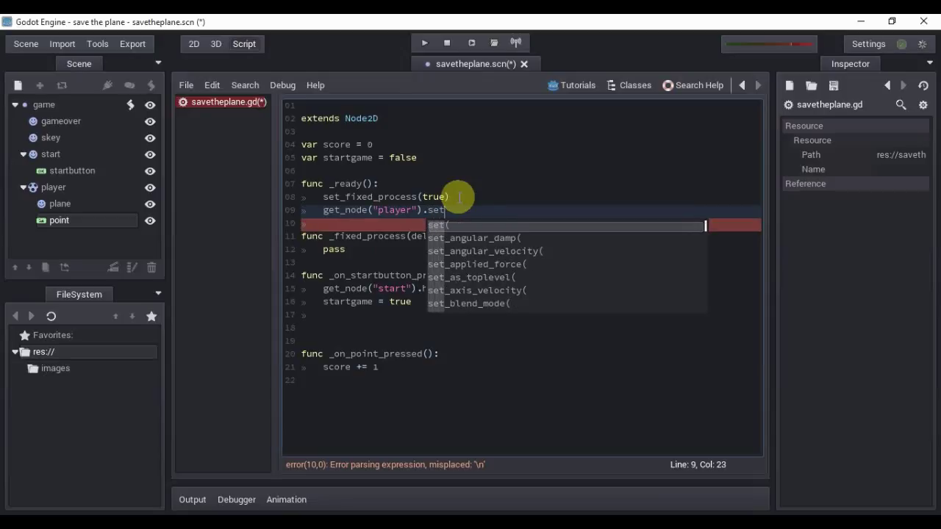
{"action": "type", "text": "_g"}
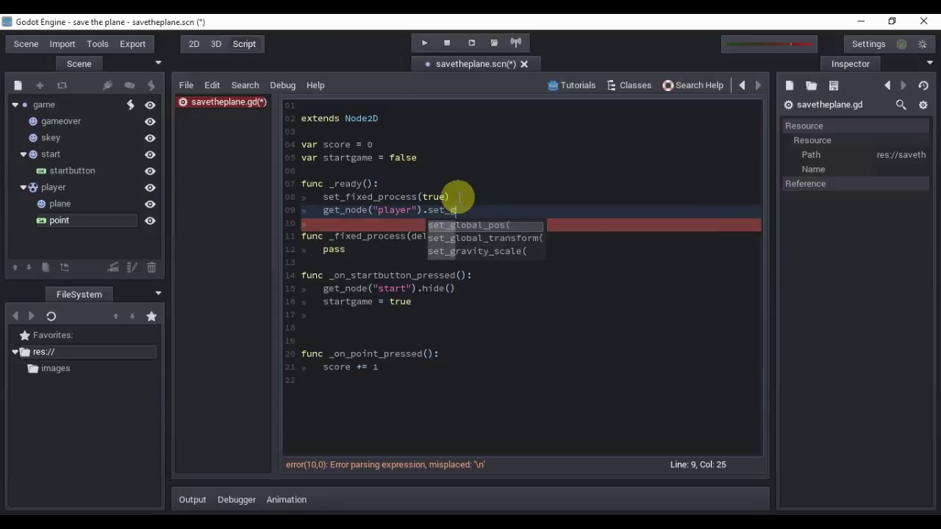
{"action": "key", "text": "Down"}
{"action": "key", "text": "Down"}
{"action": "key", "text": "Return"}
{"action": "type", "text": "0"}
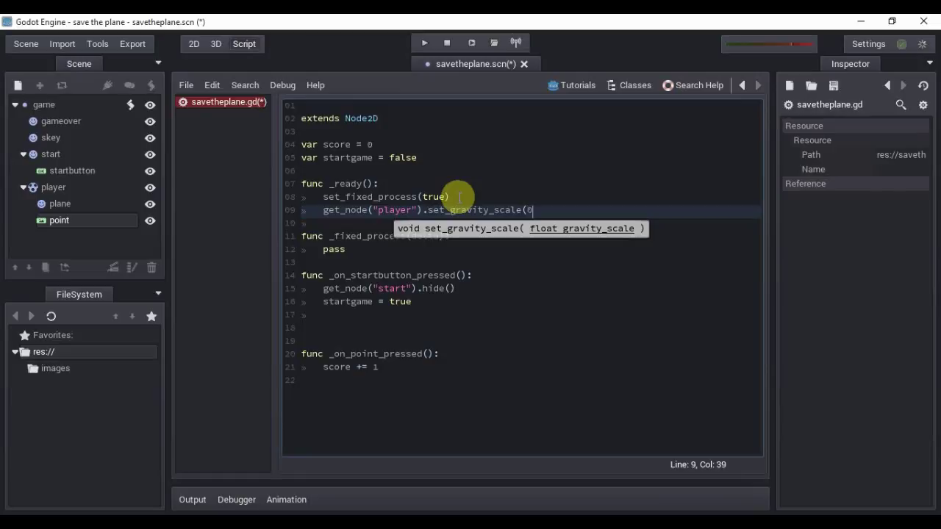
{"action": "type", "text": ")"}
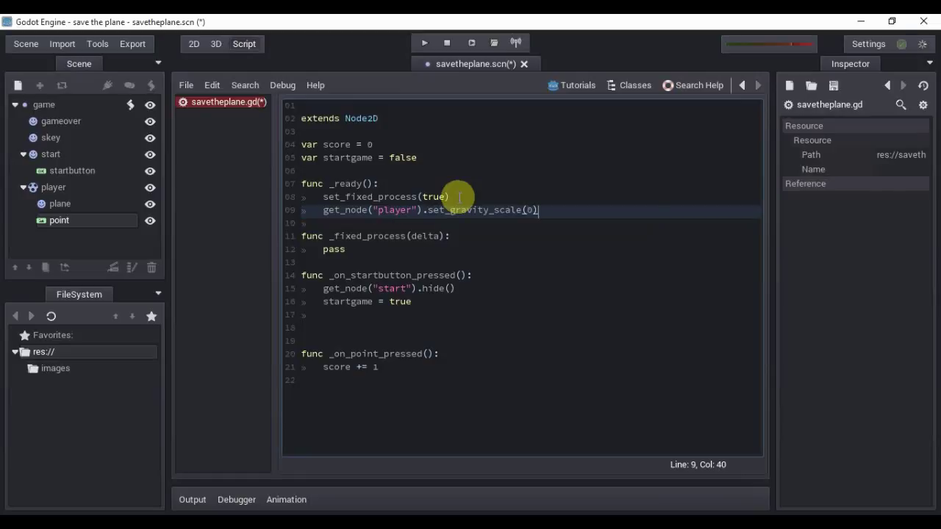
{"action": "left_click", "coordinate": [472, 42]}
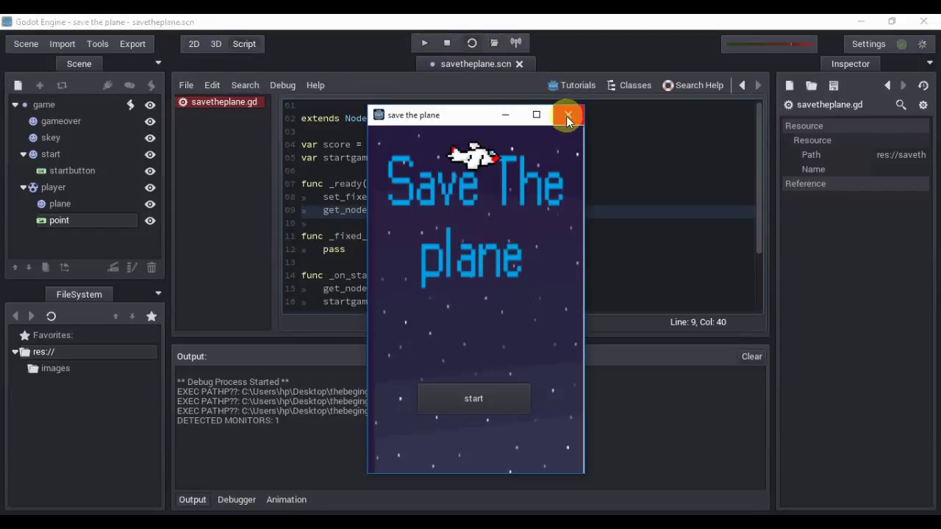
{"action": "left_click", "coordinate": [568, 116]}
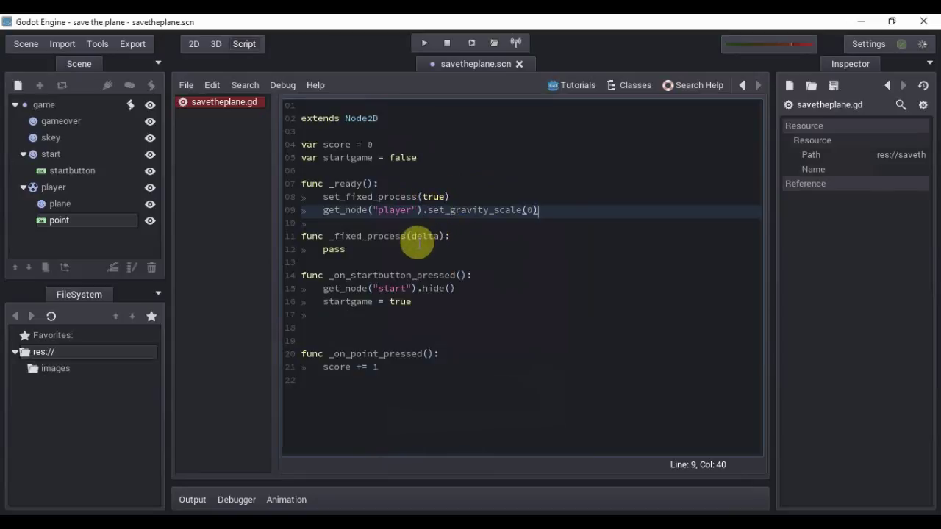
- Replace pass in _fixed_process with print(score)
{"action": "left_click", "coordinate": [416, 247]}
{"action": "key", "text": "BackSpace"}
{"action": "key", "text": "BackSpace"}
{"action": "key", "text": "BackSpace"}
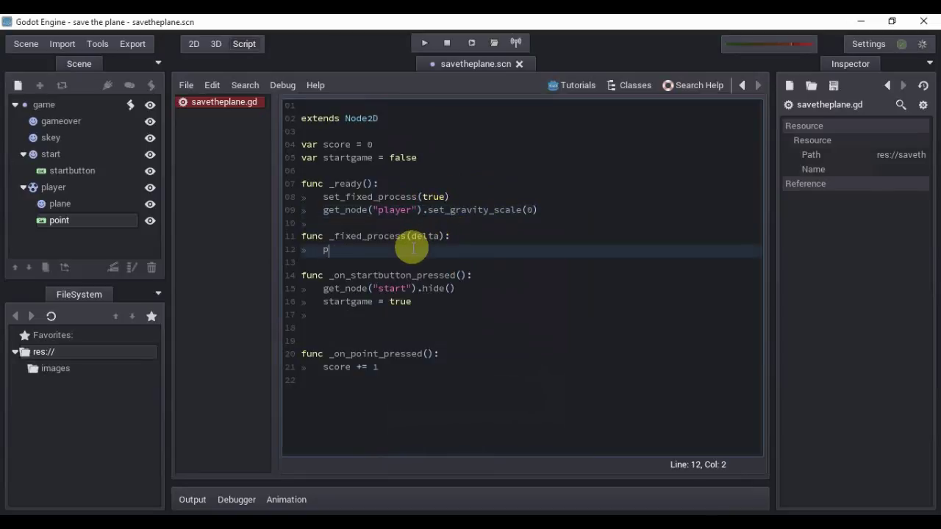
{"action": "type", "text": "rint"}
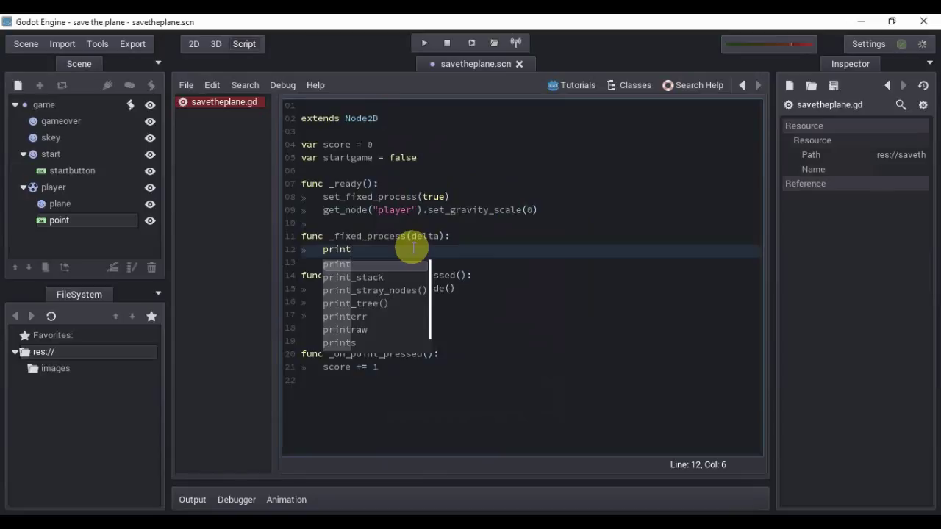
{"action": "type", "text": "("}
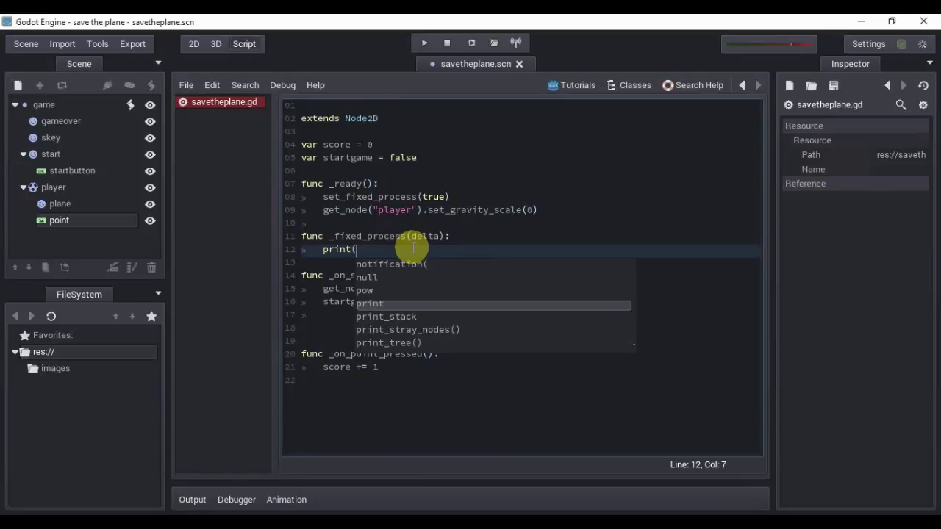
{"action": "type", "text": "sc"}
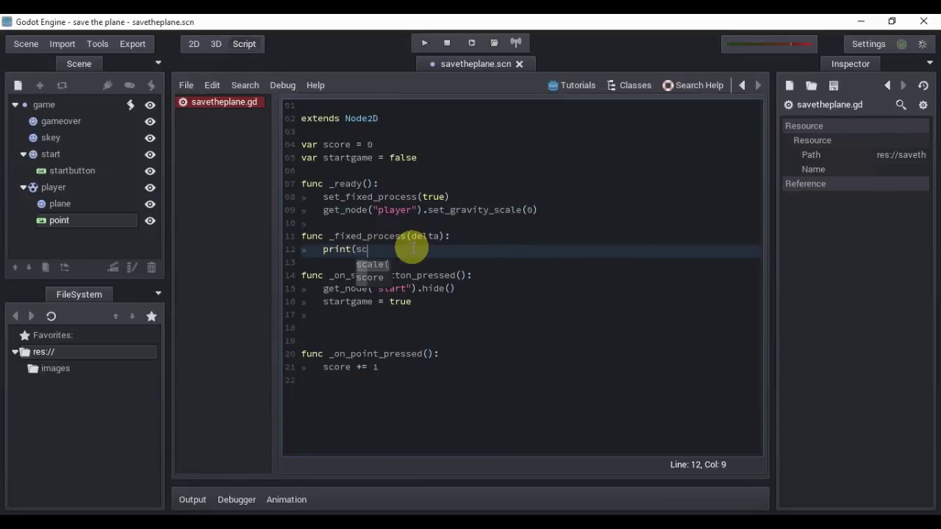
{"action": "key", "text": "Down"}
{"action": "key", "text": "Return"}
{"action": "type", "text": ")"}
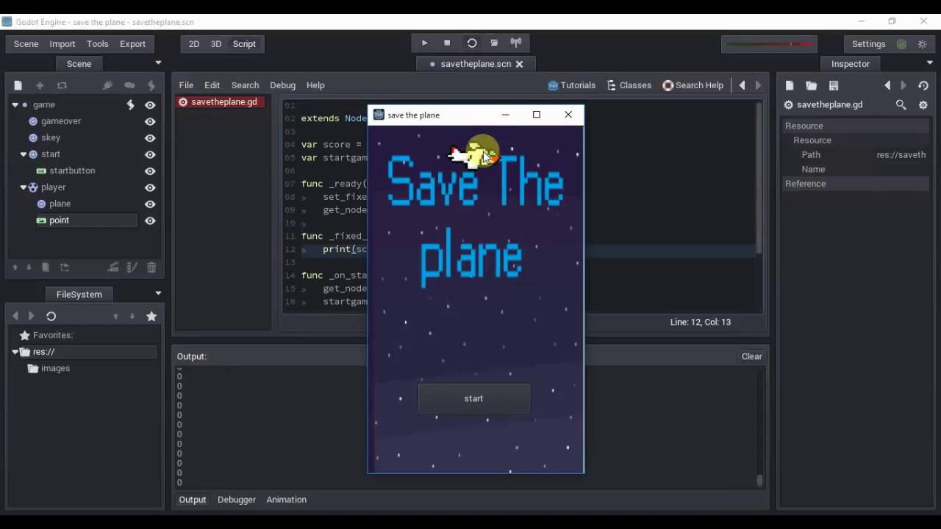
- In the test run, click the plane nine times, press start, dismiss the popup and close the game
{"action": "left_click", "coordinate": [478, 147]}
{"action": "left_click", "coordinate": [479, 147]}
{"action": "left_click", "coordinate": [482, 151]}
{"action": "left_click", "coordinate": [483, 154]}
{"action": "left_click", "coordinate": [482, 155]}
{"action": "left_click", "coordinate": [482, 154]}
{"action": "left_click", "coordinate": [483, 155]}
{"action": "left_click", "coordinate": [483, 154]}
{"action": "left_click", "coordinate": [483, 154]}
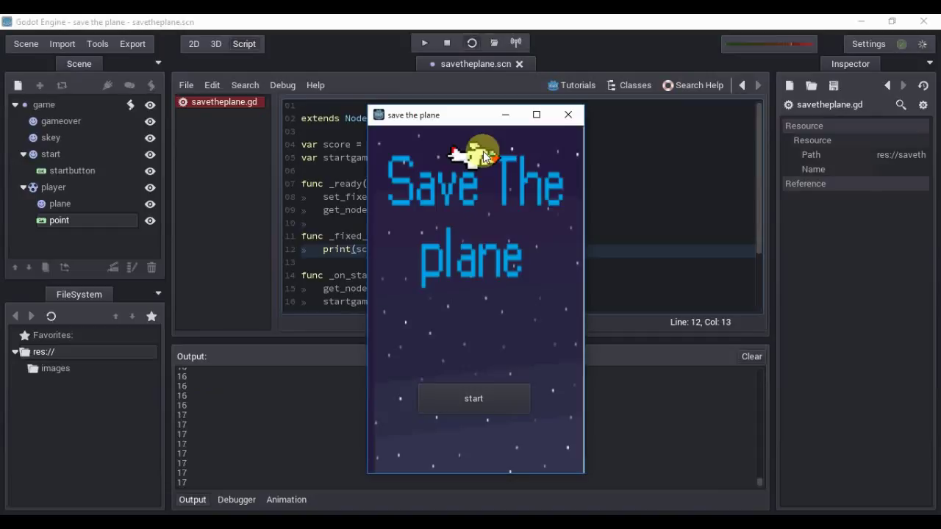
{"action": "left_click", "coordinate": [482, 155]}
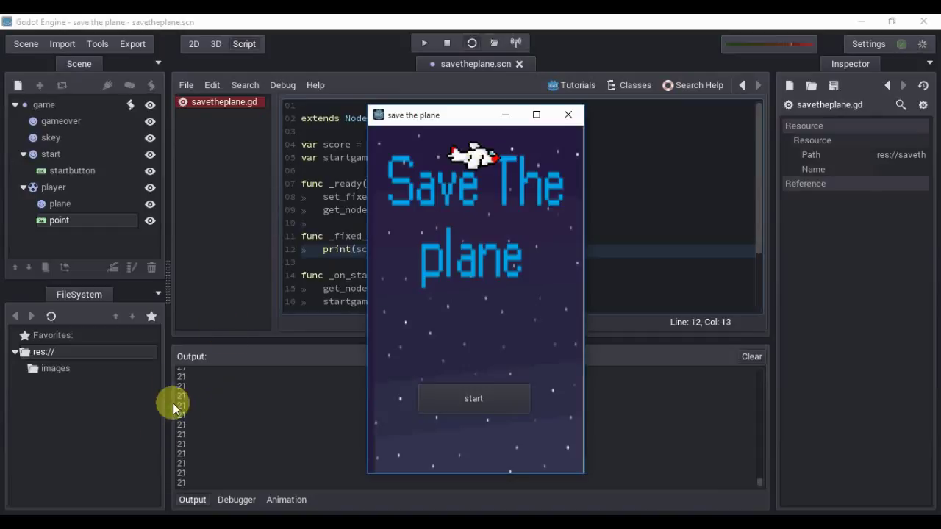
{"action": "left_click", "coordinate": [478, 398]}
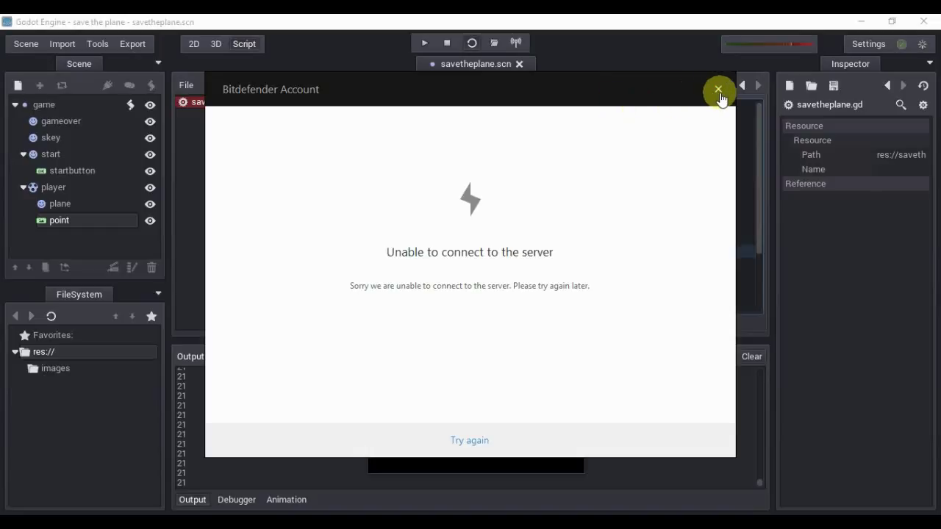
{"action": "left_click", "coordinate": [719, 91]}
{"action": "left_click", "coordinate": [560, 116]}
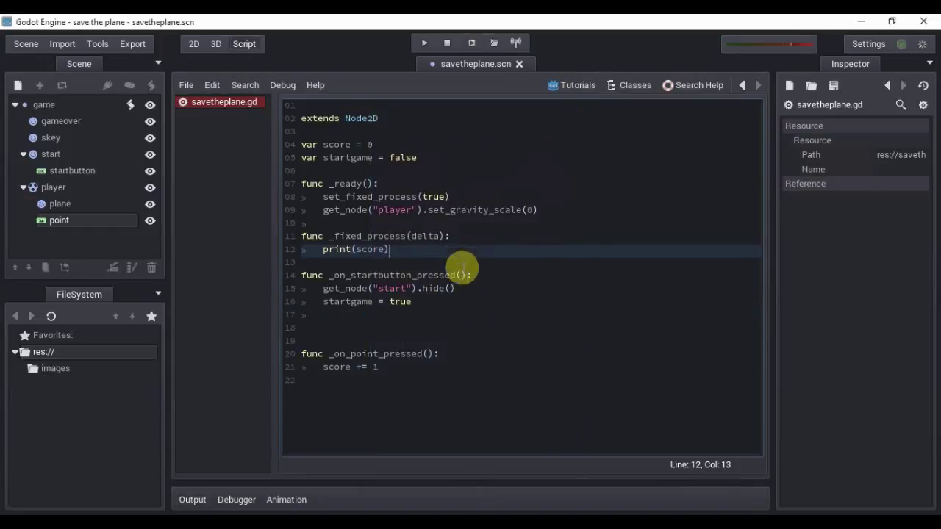
- Add a print(startgame) line after print(score)
{"action": "key", "text": "Return"}
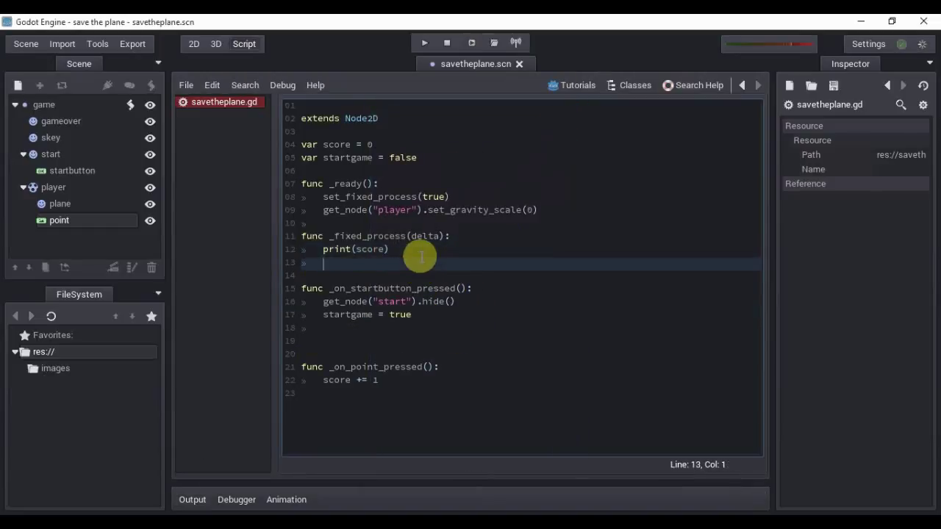
{"action": "type", "text": "print"}
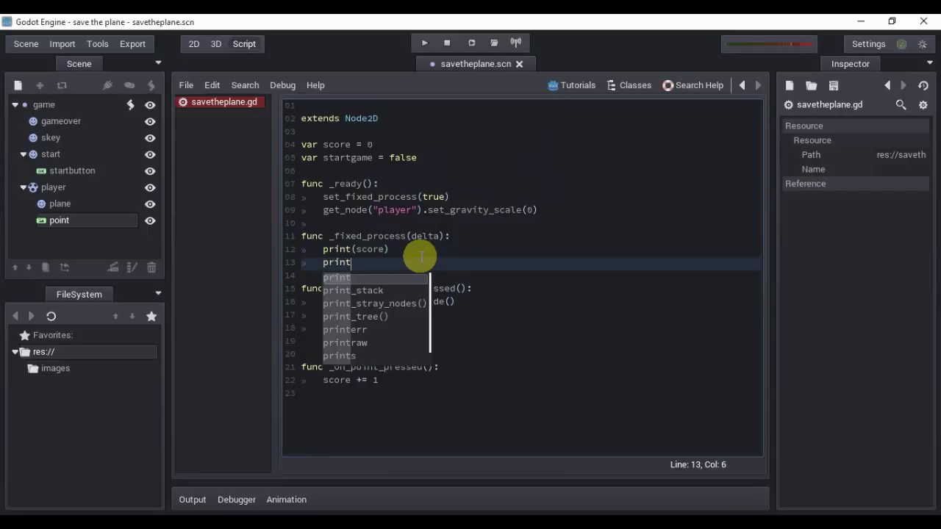
{"action": "type", "text": "("}
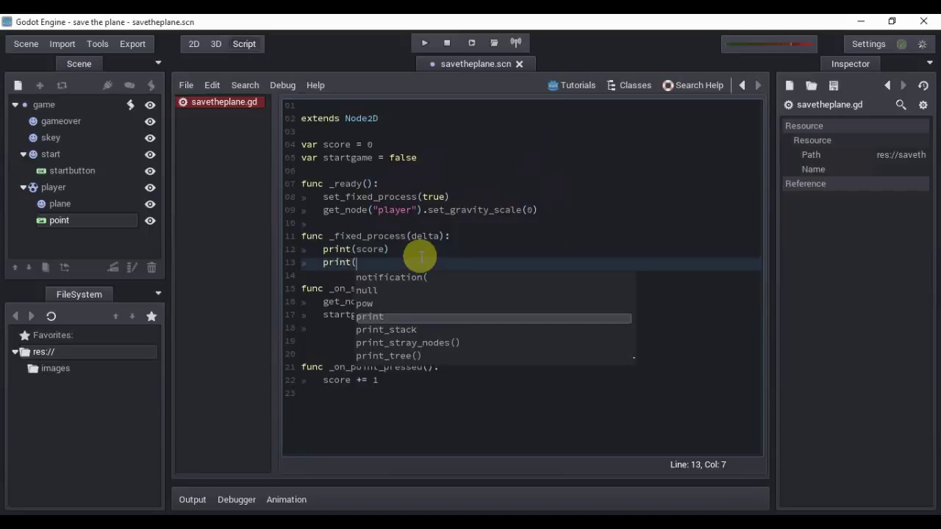
{"action": "type", "text": "st"}
{"action": "key", "text": "Return"}
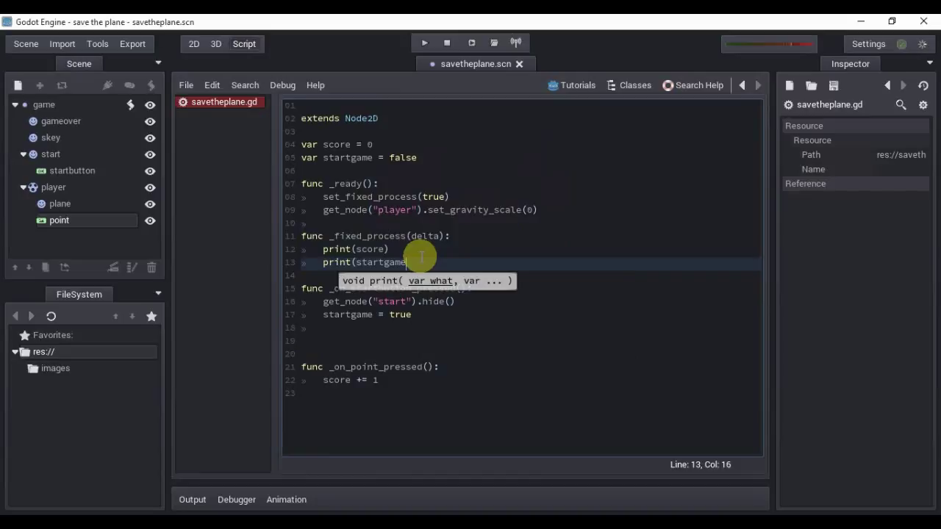
{"action": "type", "text": ")"}
- Save and run the scene, press start, click the plane, then close the game window
{"action": "left_click", "coordinate": [471, 44]}
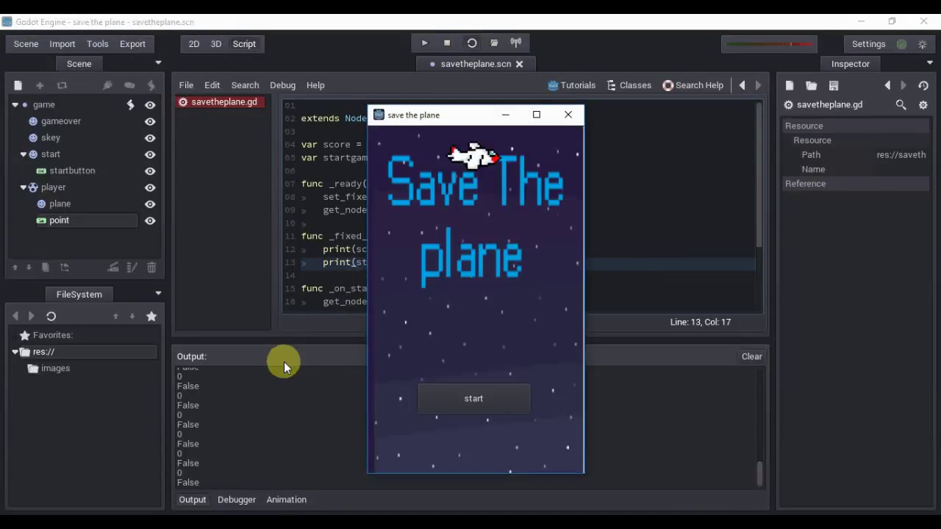
{"action": "left_click", "coordinate": [459, 390]}
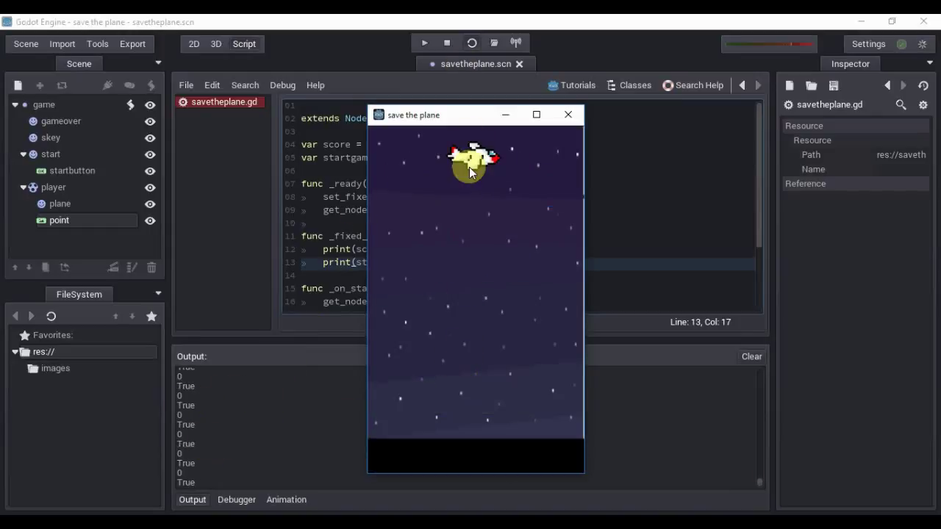
{"action": "left_click", "coordinate": [555, 130]}
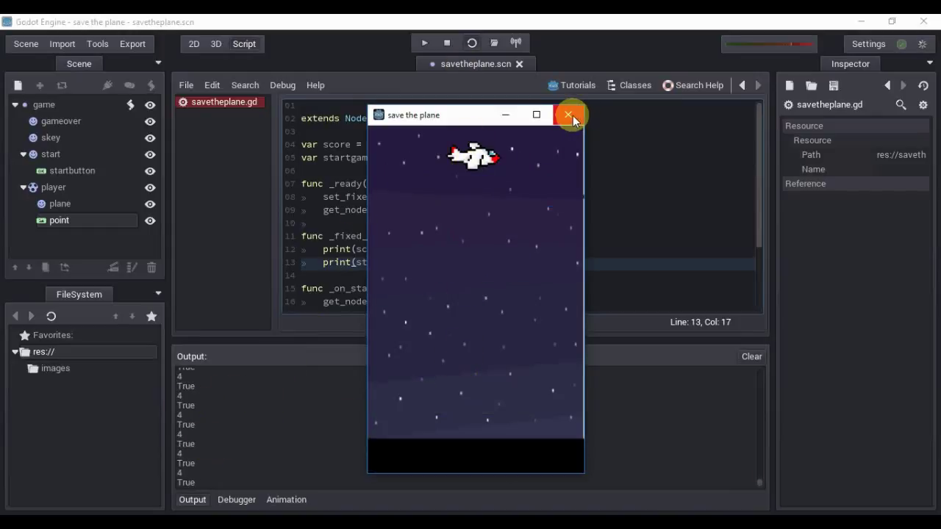
{"action": "left_click", "coordinate": [569, 116]}
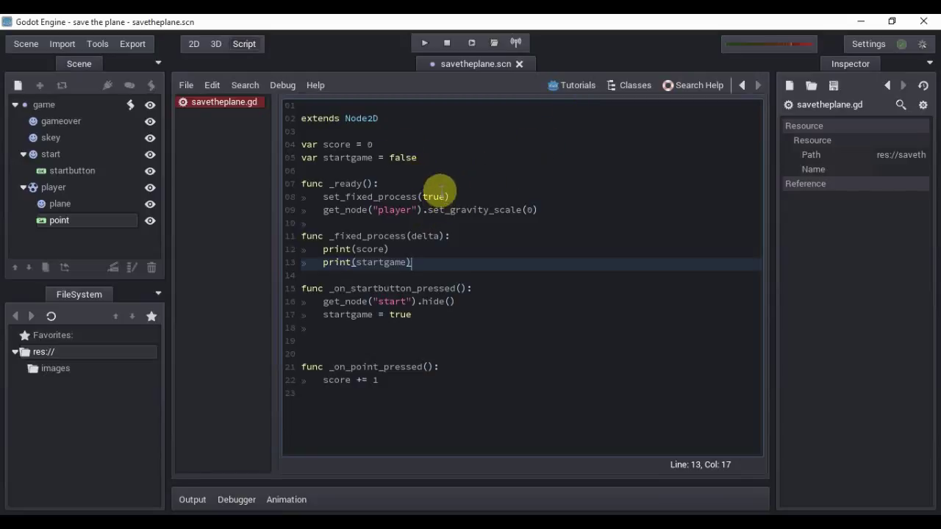
- Add an 'if startgame :' line after print(startgame) and start its indented body
{"action": "key", "text": "Return"}
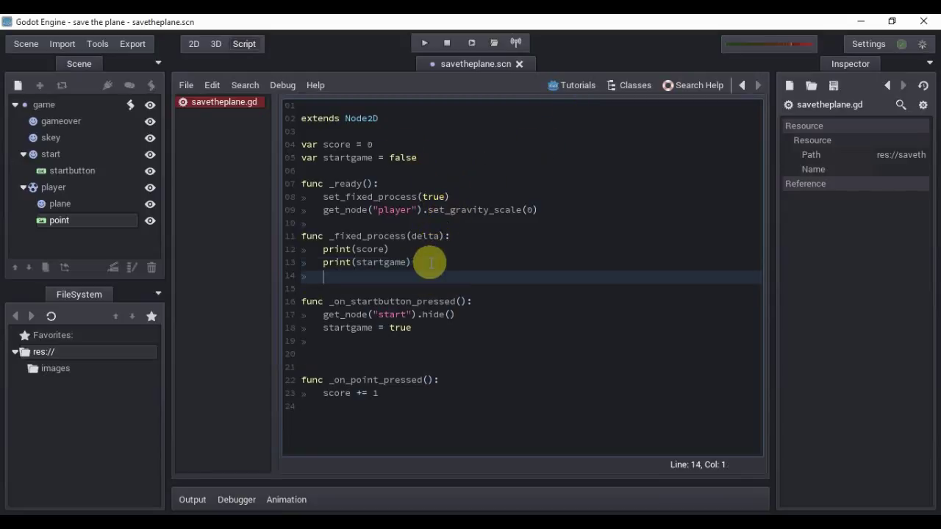
{"action": "type", "text": "if st"}
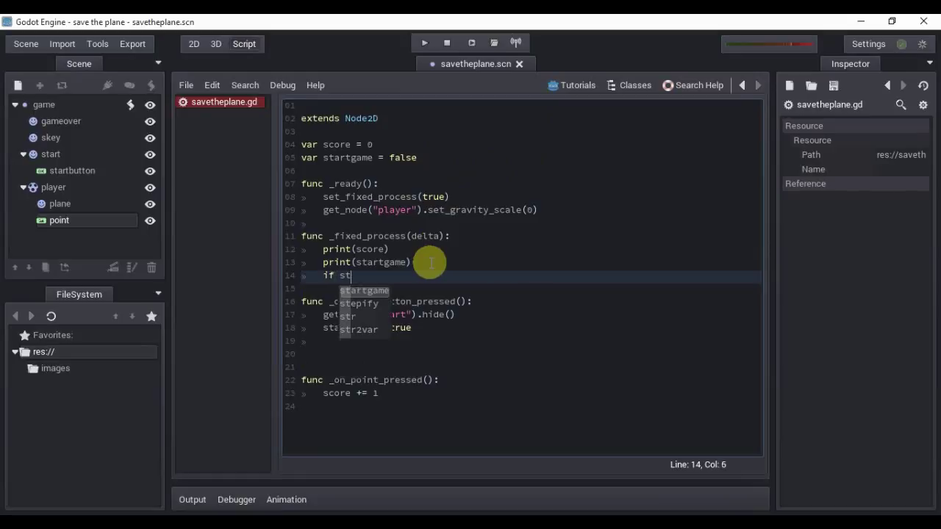
{"action": "key", "text": "Return"}
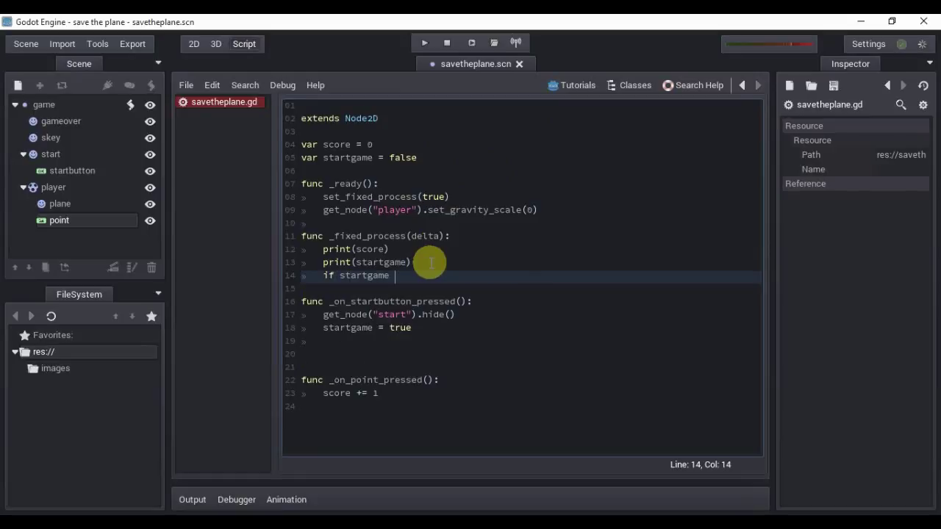
{"action": "type", "text": ":"}
{"action": "key", "text": "Return"}
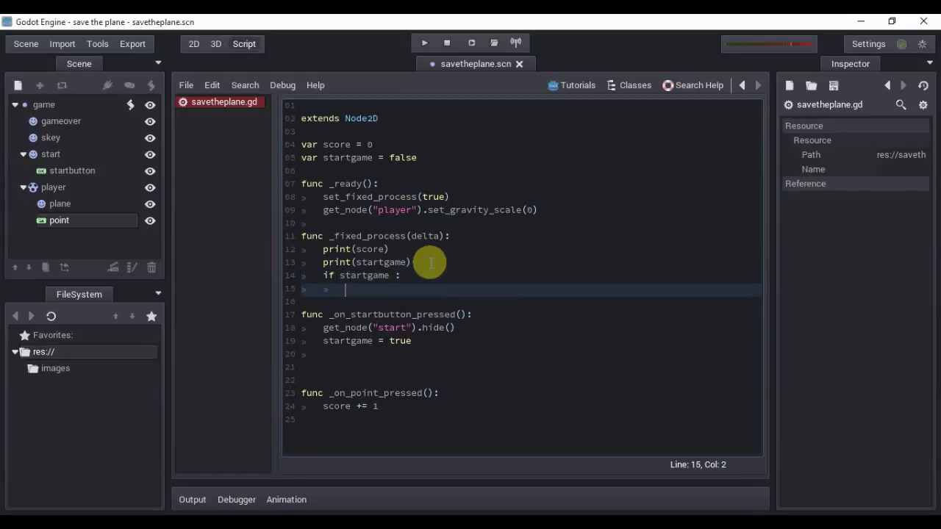
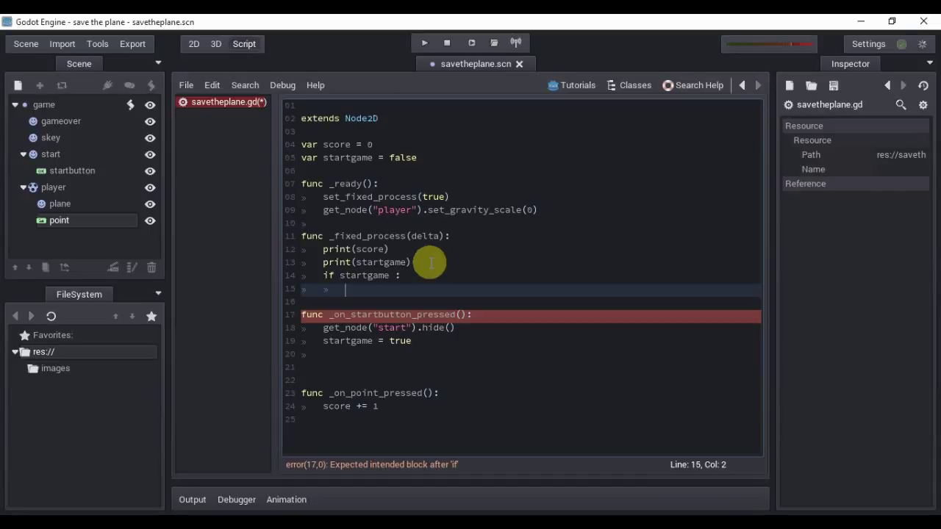
- Under 'if startgame :' on line 15, write get_node("player").set_linear_velocity(Vector2(0,100)) using autocomplete
{"action": "type", "text": "get"}
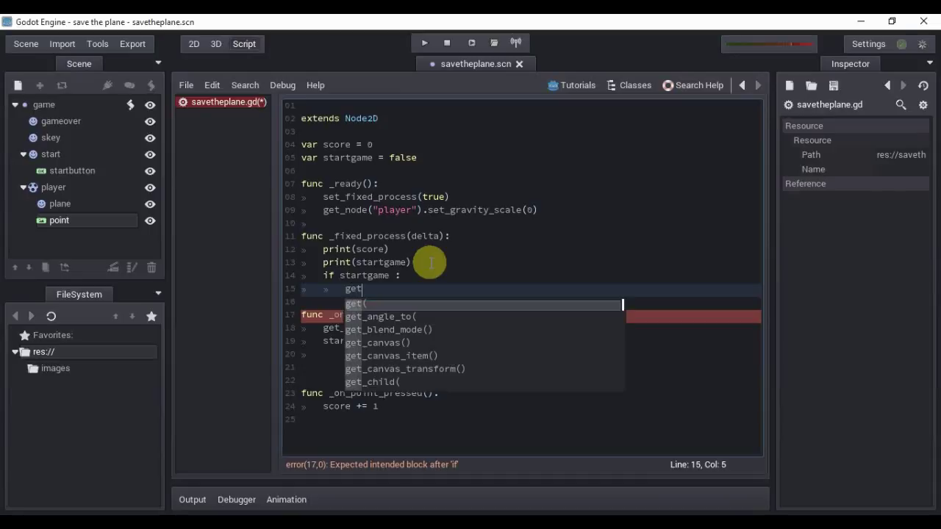
{"action": "type", "text": "_n"}
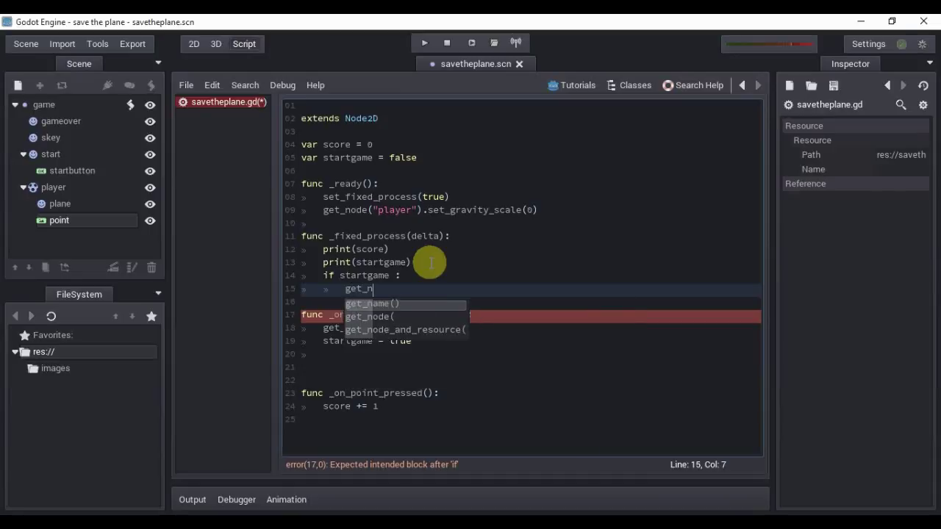
{"action": "key", "text": "Down"}
{"action": "key", "text": "Return"}
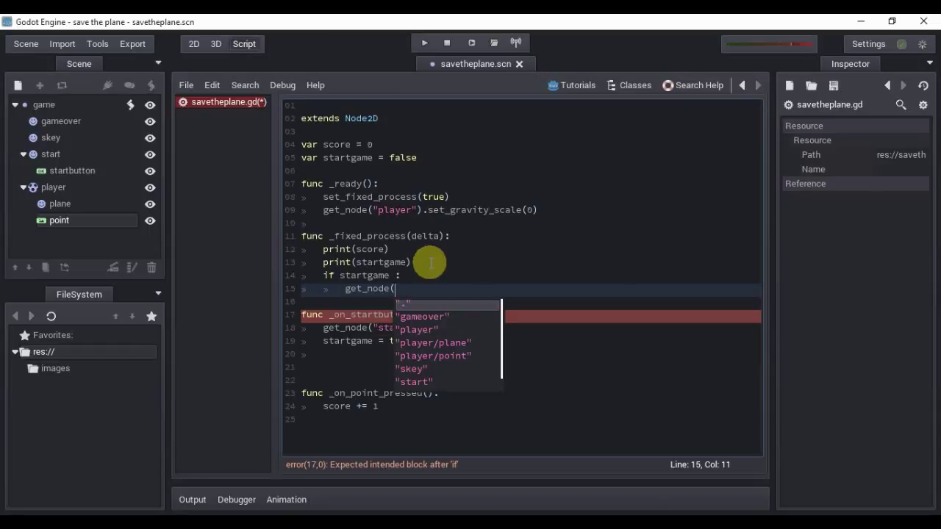
{"action": "key", "text": "Down"}
{"action": "key", "text": "Down"}
{"action": "key", "text": "Return"}
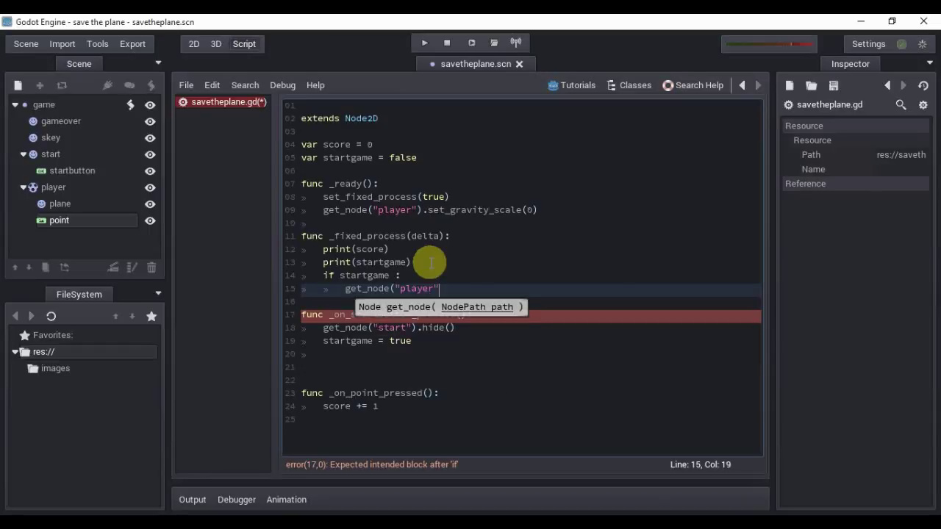
{"action": "type", "text": ").set"}
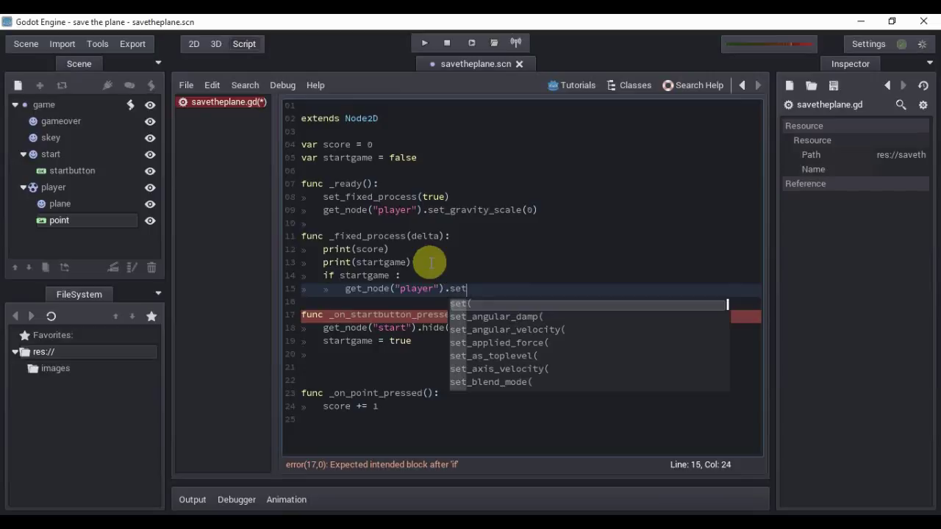
{"action": "type", "text": "_lin"}
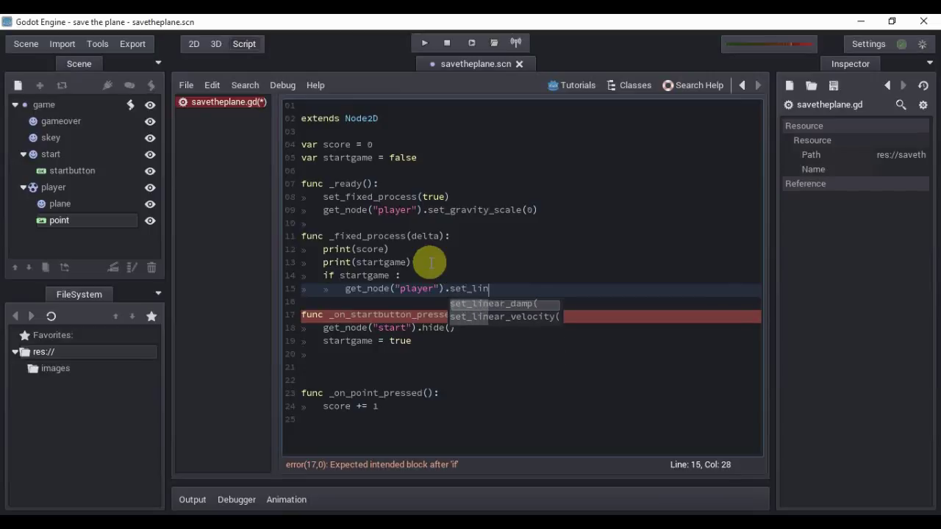
{"action": "key", "text": "Down"}
{"action": "key", "text": "Return"}
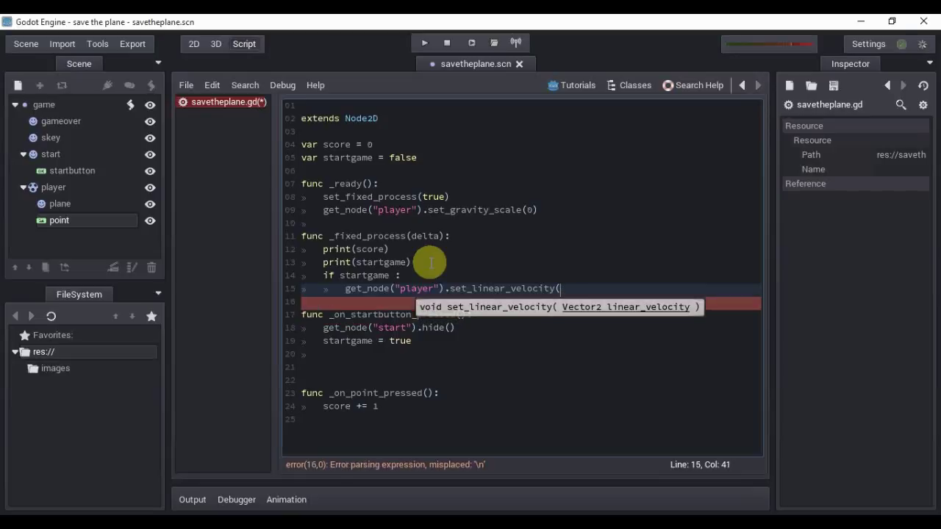
{"action": "type", "text": "Vector2"}
{"action": "type", "text": "(0"}
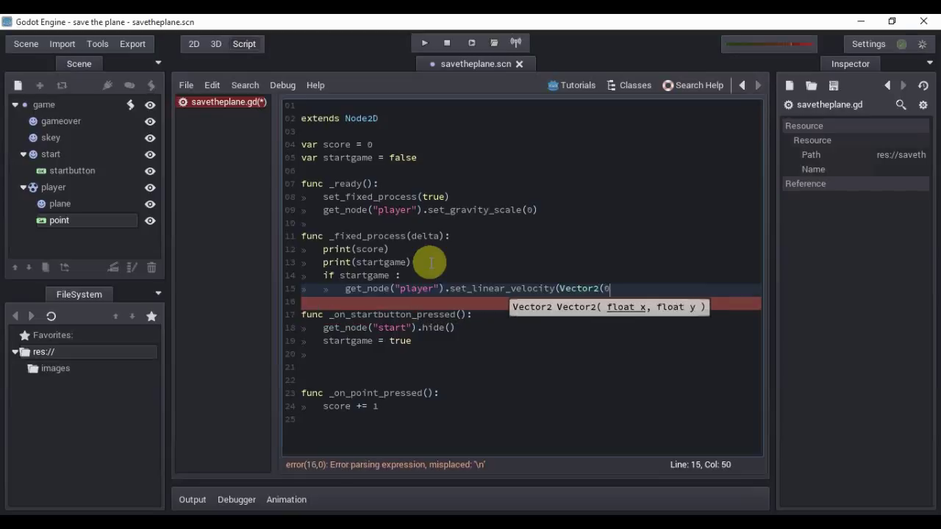
{"action": "type", "text": ",10"}
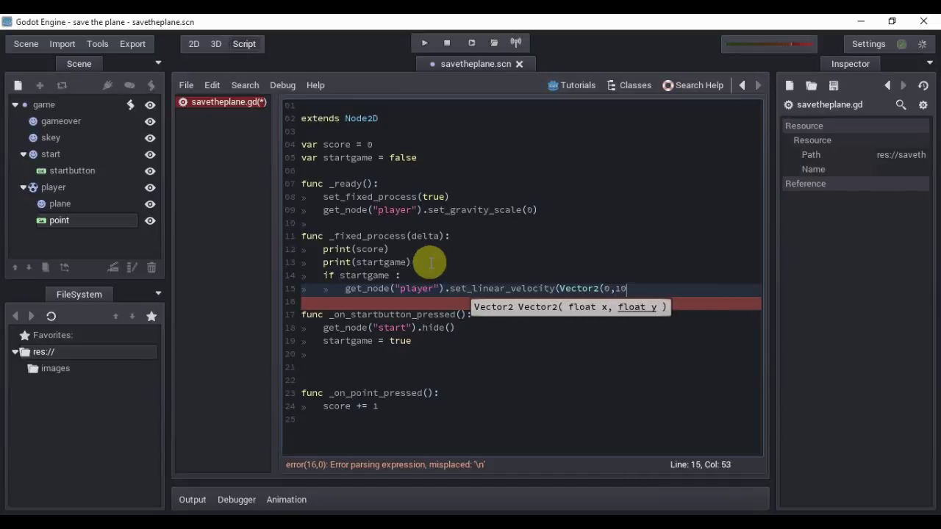
{"action": "type", "text": "0))"}
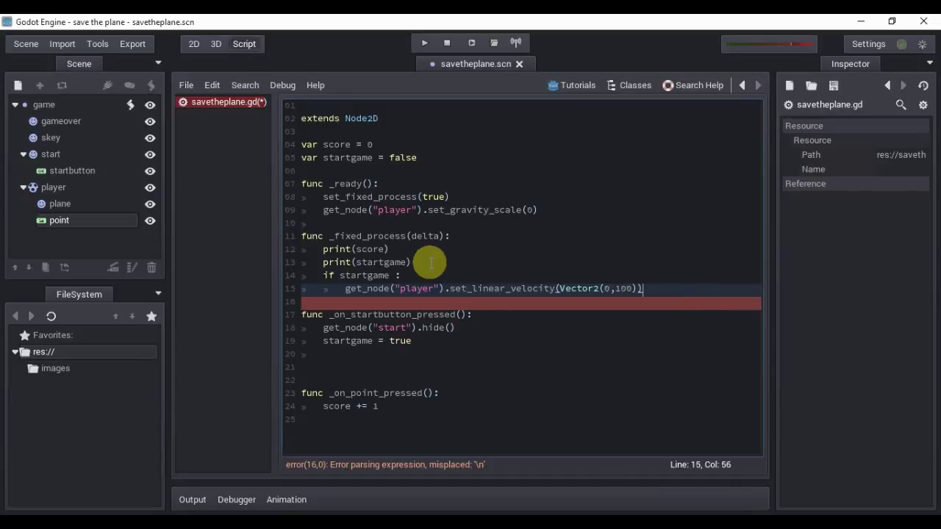
- Save and run the game, start it and tap the plane to check the downward motion, then close it
{"action": "left_click", "coordinate": [474, 44]}
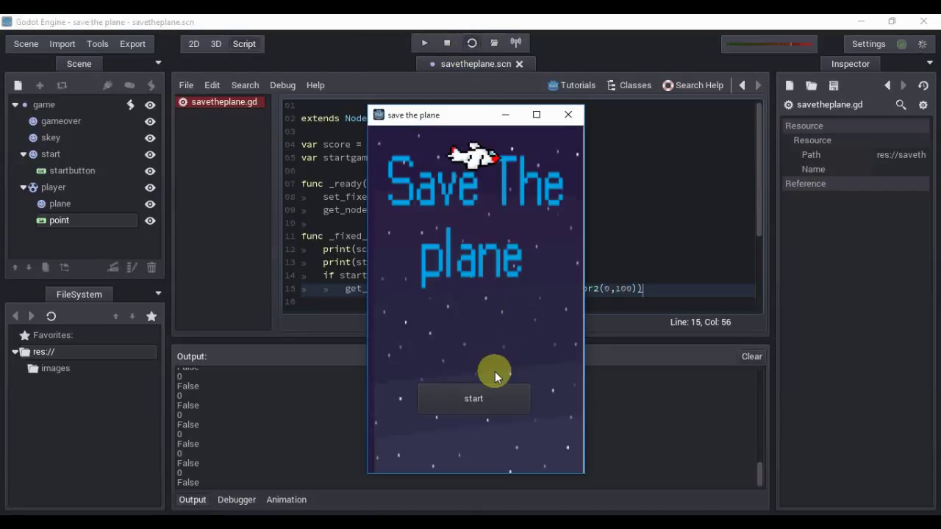
{"action": "left_click", "coordinate": [495, 371]}
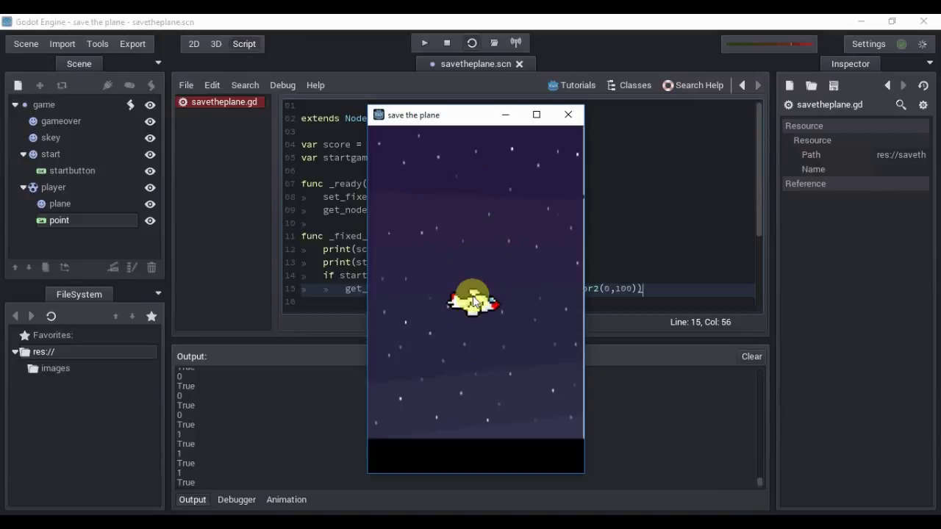
{"action": "left_click", "coordinate": [467, 352]}
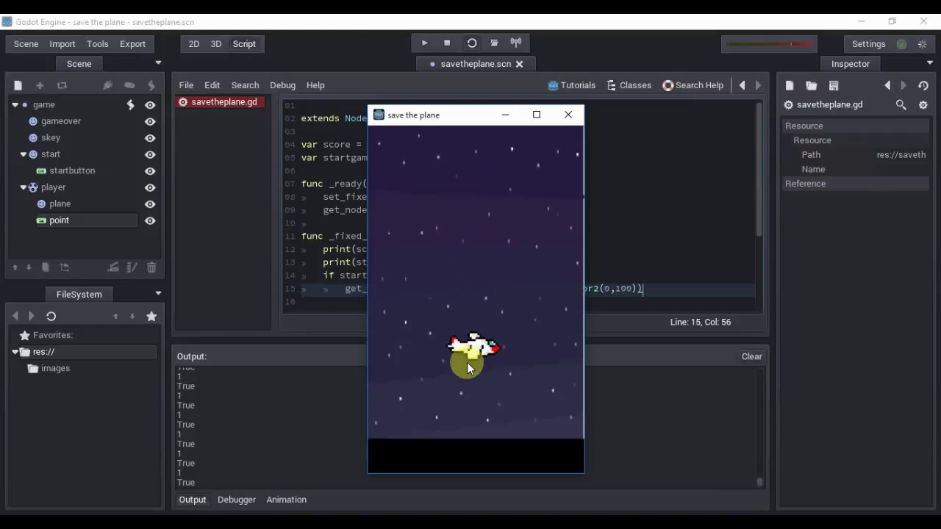
{"action": "left_click", "coordinate": [567, 116]}
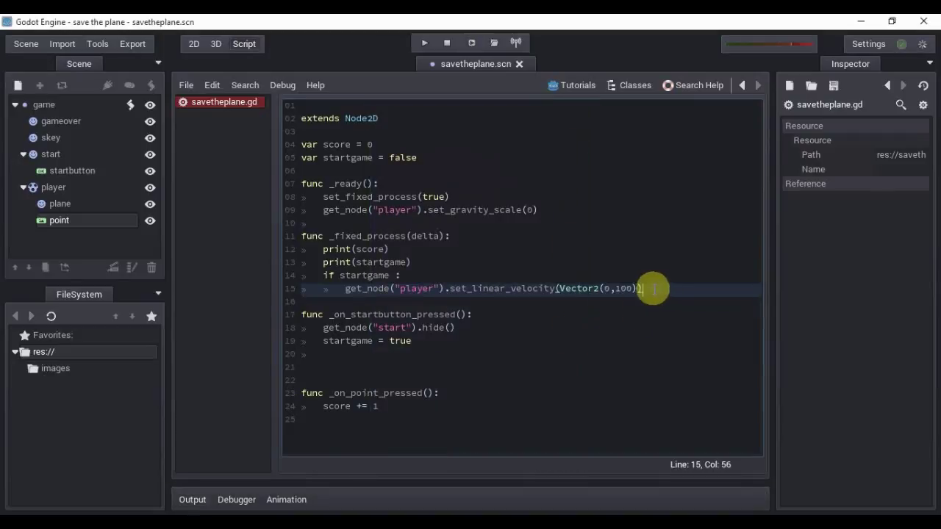
- Add an 'else :' branch setting the player's velocity to Vector2(0,0), and delete the set_gravity_scale line
{"action": "key", "text": "Return"}
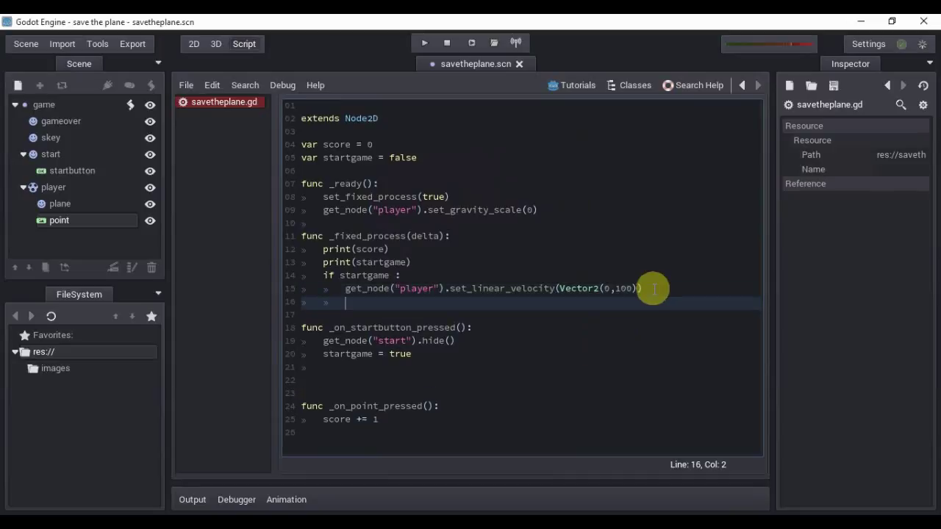
{"action": "key", "text": "BackSpace"}
{"action": "type", "text": "else "}
{"action": "type", "text": ":"}
{"action": "key", "text": "Return"}
{"action": "type", "text": "get"}
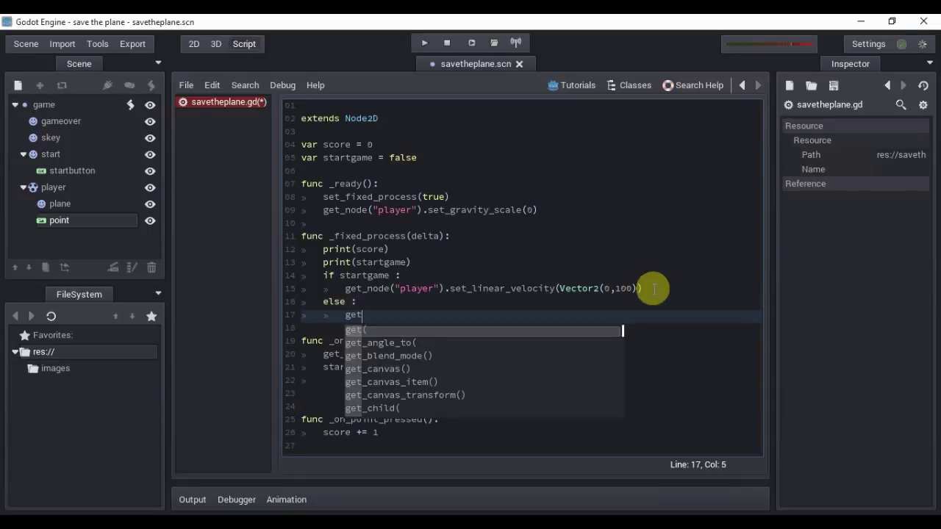
{"action": "type", "text": "_no"}
{"action": "key", "text": "Return"}
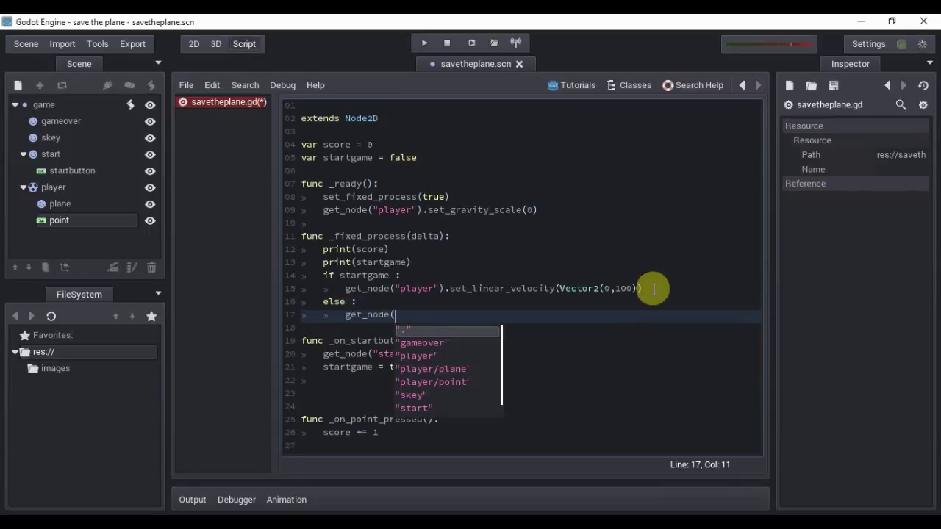
{"action": "key", "text": "Down"}
{"action": "key", "text": "Down"}
{"action": "key", "text": "Return"}
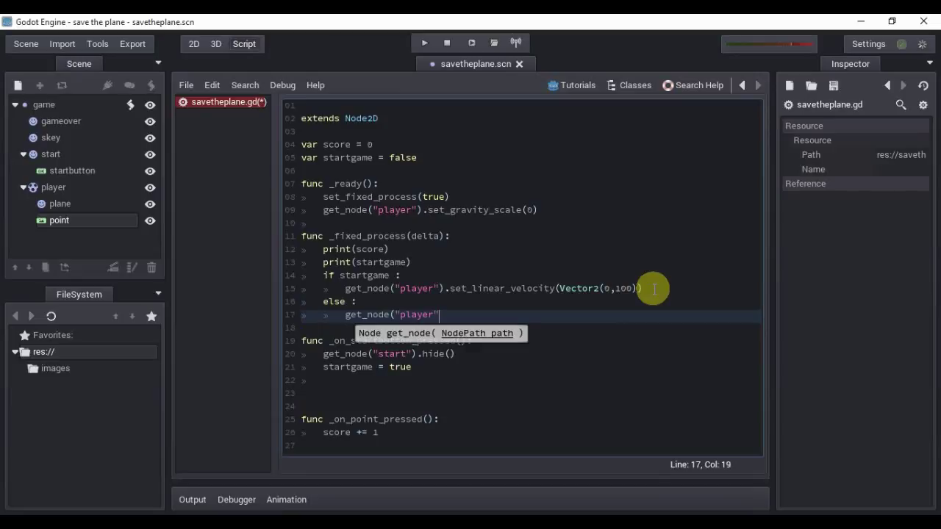
{"action": "type", "text": ").s"}
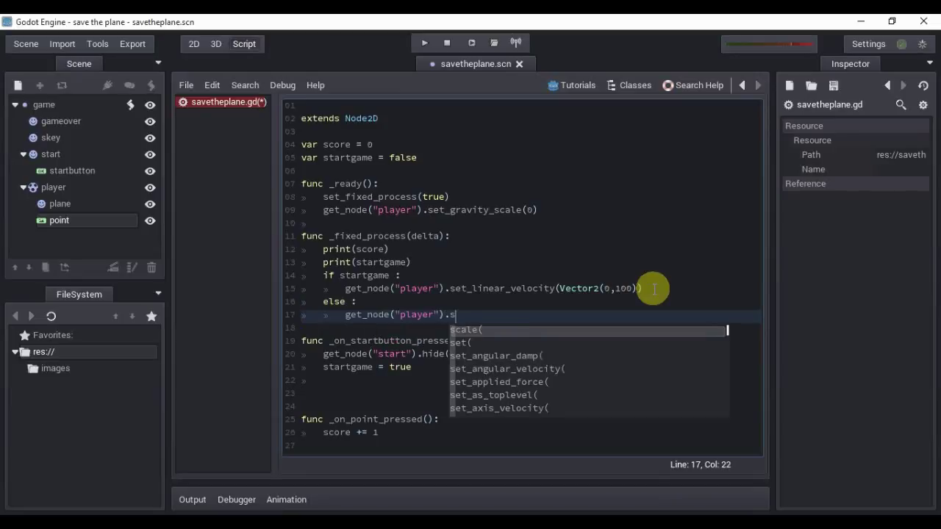
{"action": "type", "text": "et_"}
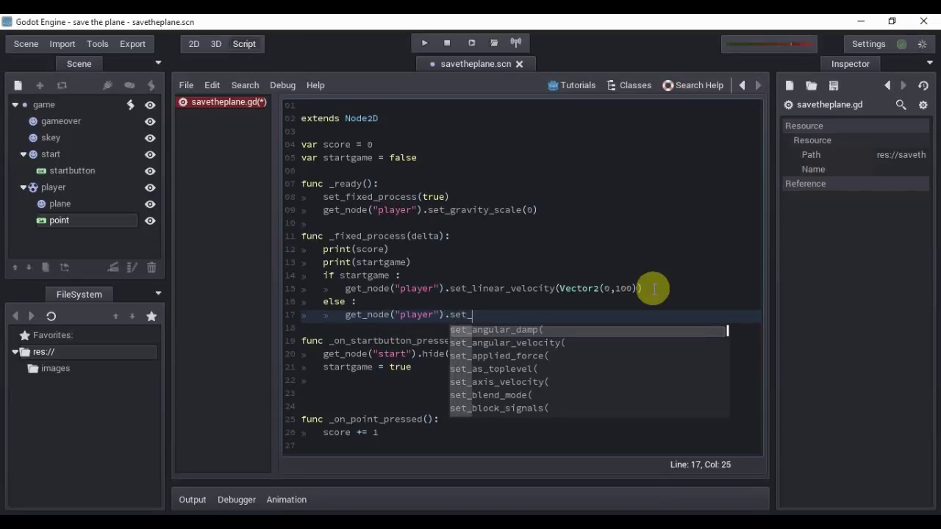
{"action": "type", "text": "lin"}
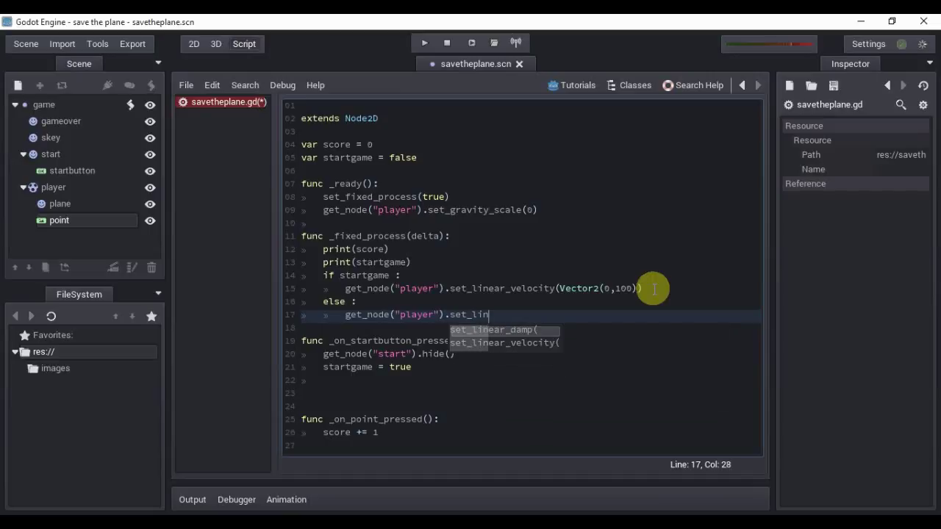
{"action": "key", "text": "Down"}
{"action": "key", "text": "Return"}
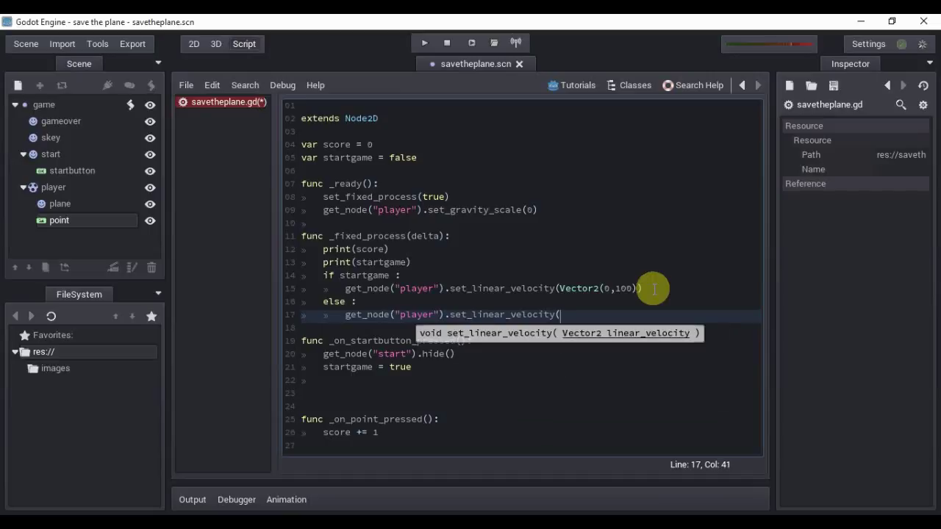
{"action": "type", "text": "Vector2"}
{"action": "type", "text": "("}
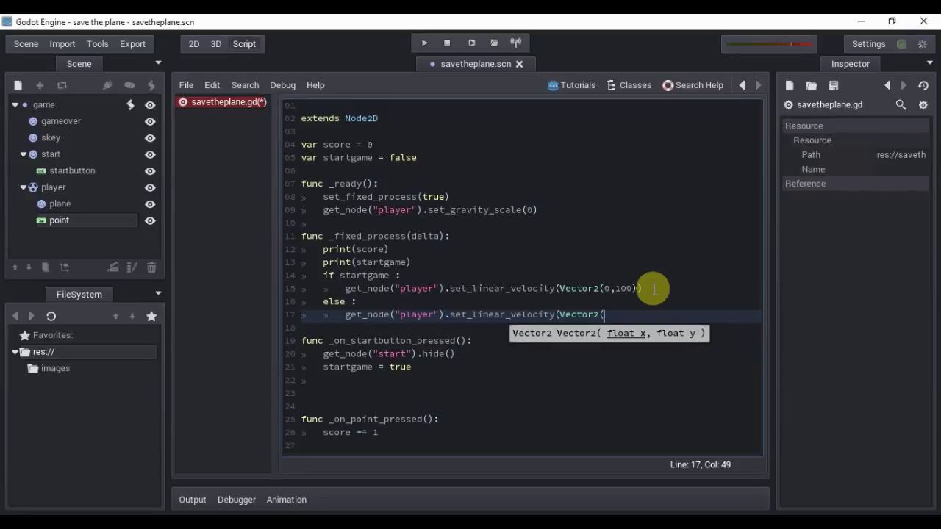
{"action": "type", "text": "0,0"}
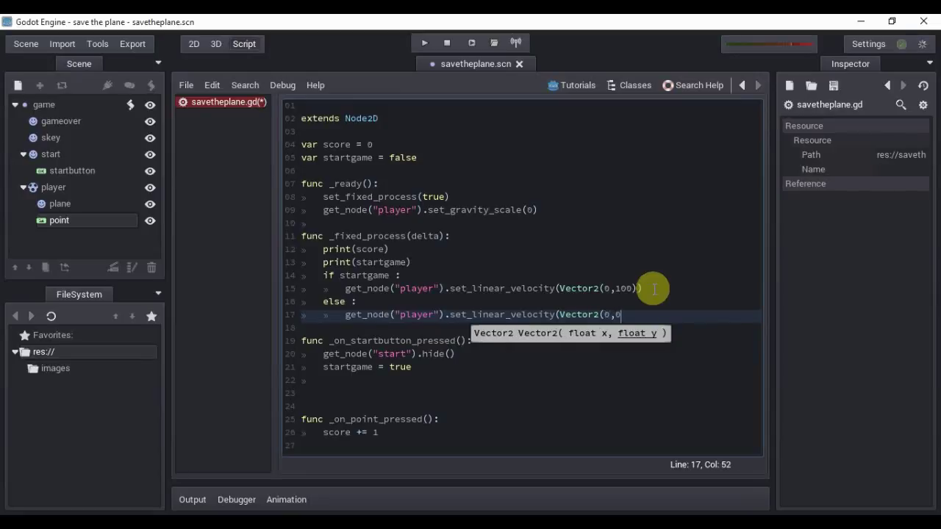
{"action": "type", "text": "))"}
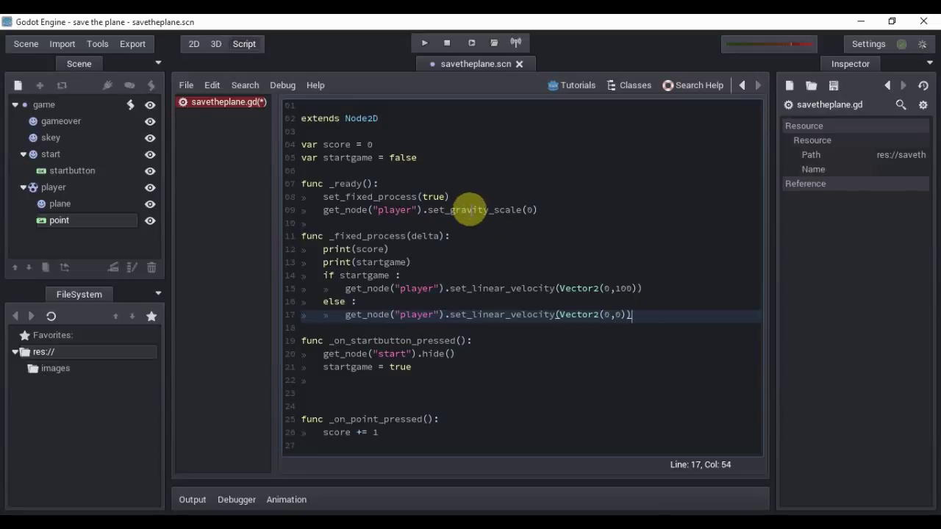
{"action": "triple_click", "coordinate": [470, 210]}
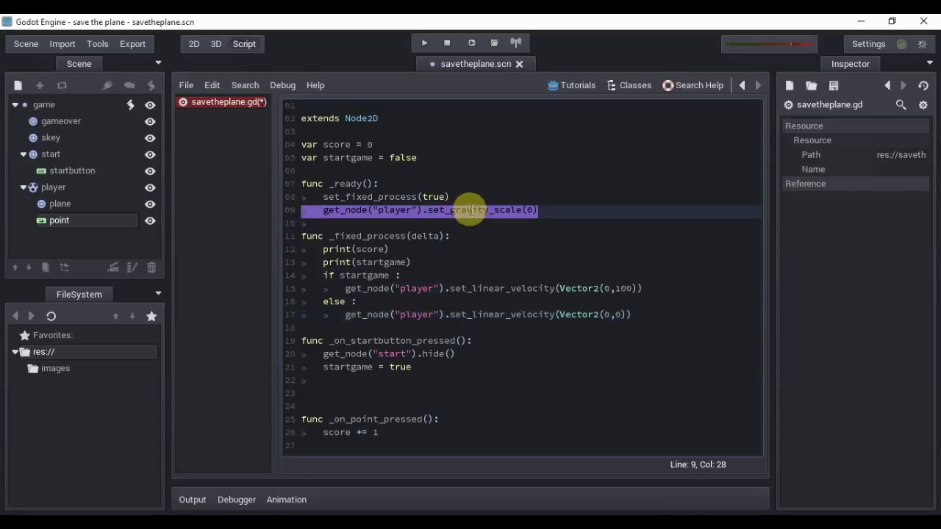
{"action": "key", "text": "BackSpace"}
{"action": "key", "text": "BackSpace"}
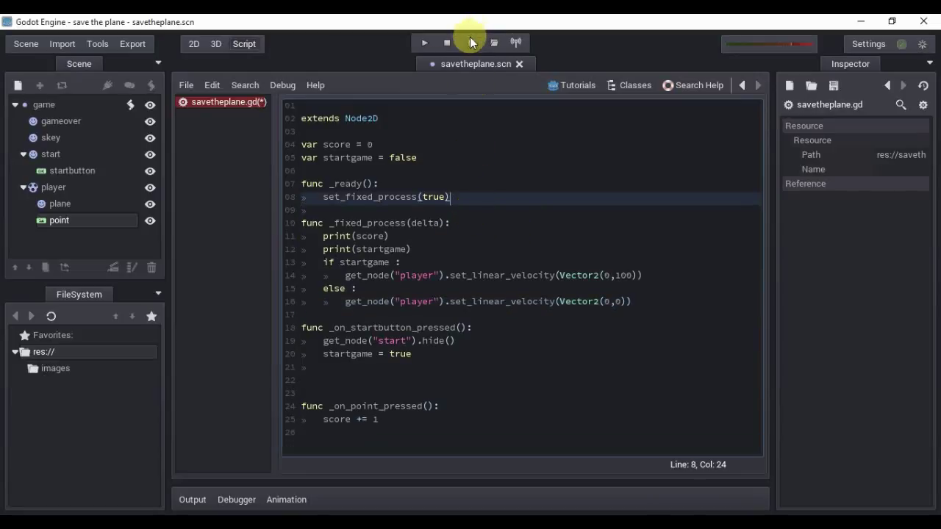
- Save and play-test the game from its start screen, then close the game window
{"action": "left_click", "coordinate": [470, 38]}
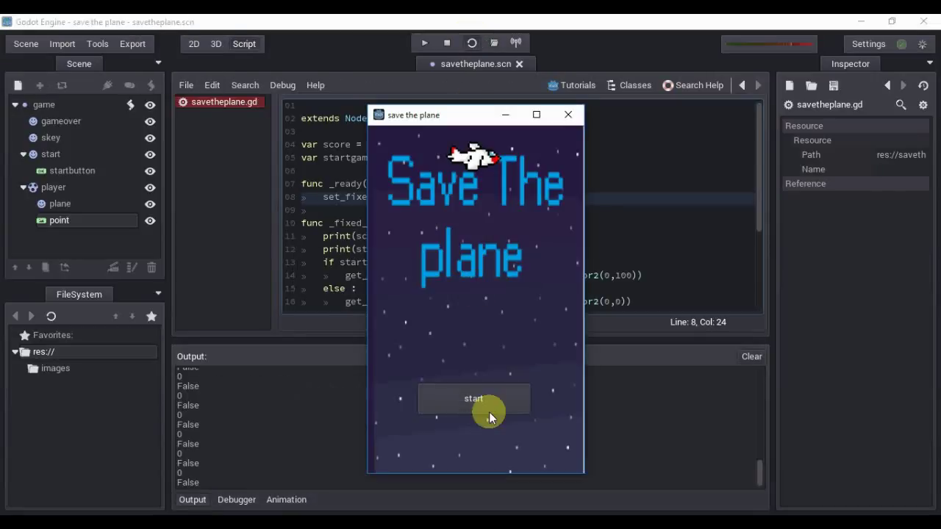
{"action": "left_click", "coordinate": [486, 419]}
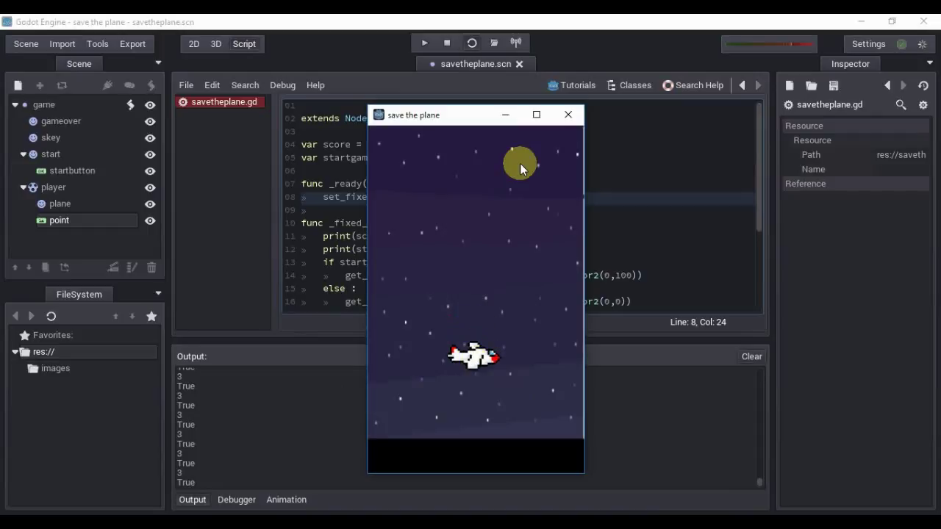
{"action": "left_click", "coordinate": [568, 115]}
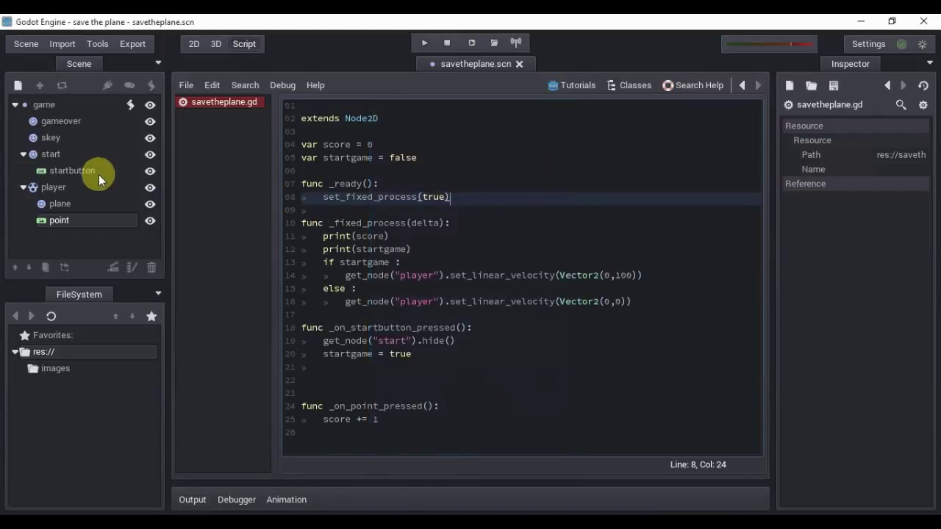
- Move the player node above start in the scene tree and play-test the game again
{"action": "left_click", "coordinate": [71, 185]}
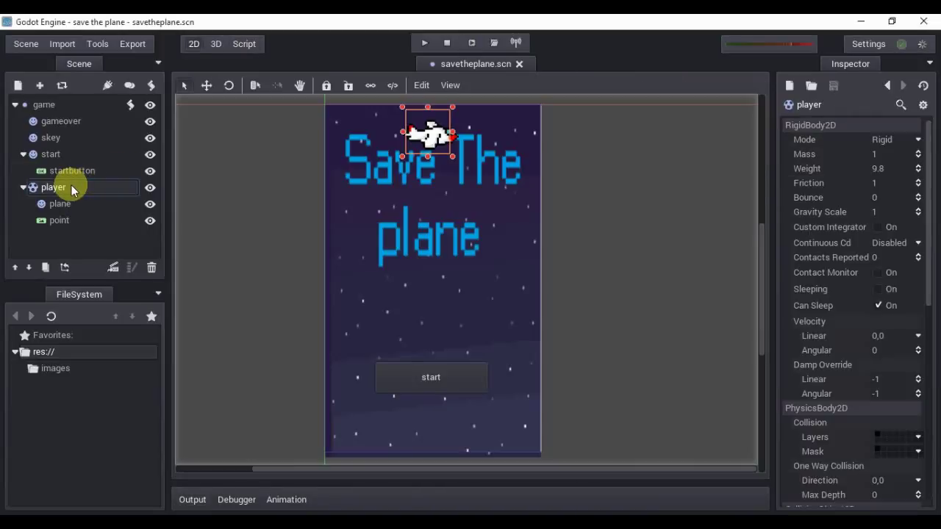
{"action": "left_click", "coordinate": [15, 267]}
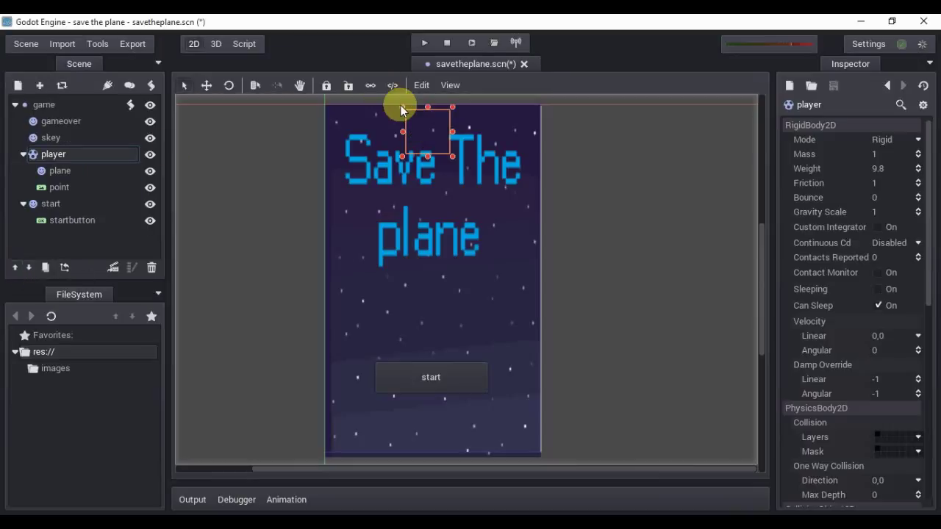
{"action": "left_click", "coordinate": [470, 42]}
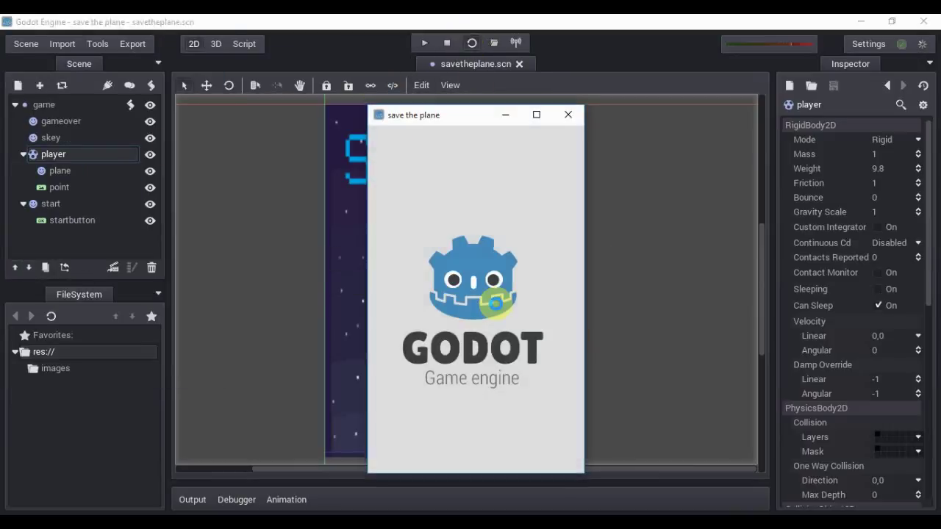
{"action": "left_click", "coordinate": [485, 388]}
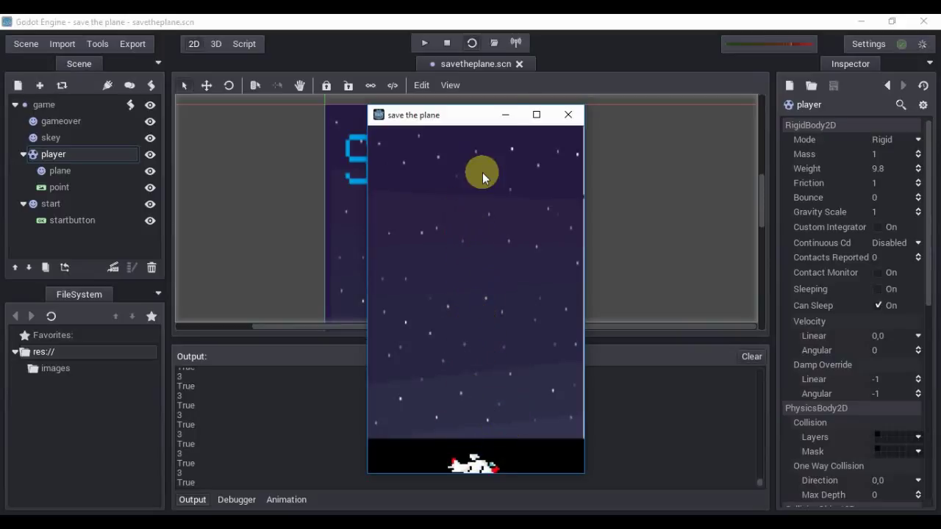
{"action": "left_click", "coordinate": [566, 115]}
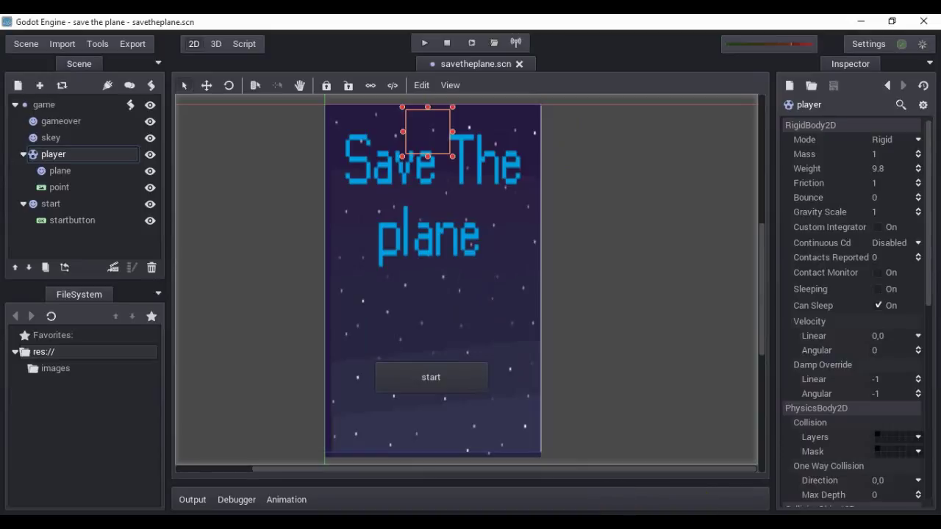
- Dismiss the system-tray popup and bring up the savetheplane.gd script
{"action": "left_click", "coordinate": [806, 523]}
{"action": "left_click", "coordinate": [806, 523]}
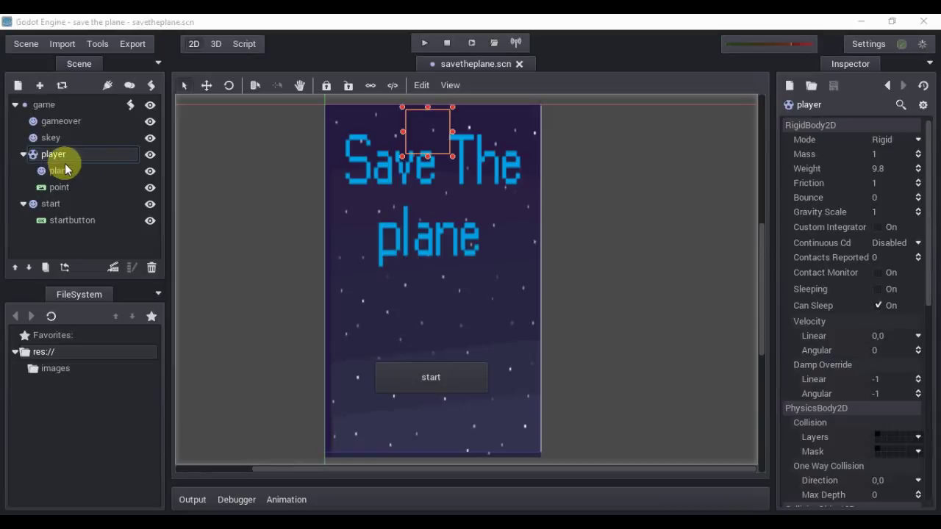
{"action": "left_click", "coordinate": [130, 104]}
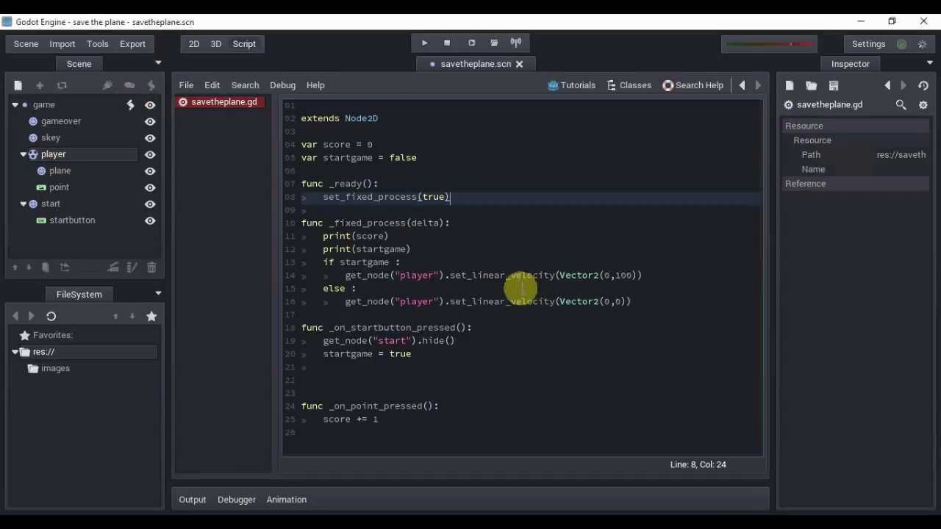
- After the else block, add the condition 'if get_node("player").get_pos().y > 470 :'
{"action": "left_click", "coordinate": [640, 302]}
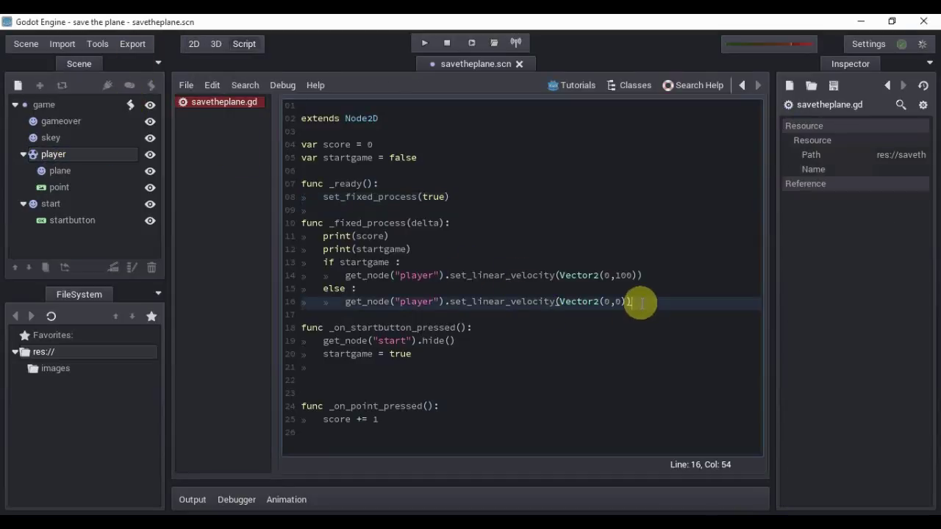
{"action": "key", "text": "Return"}
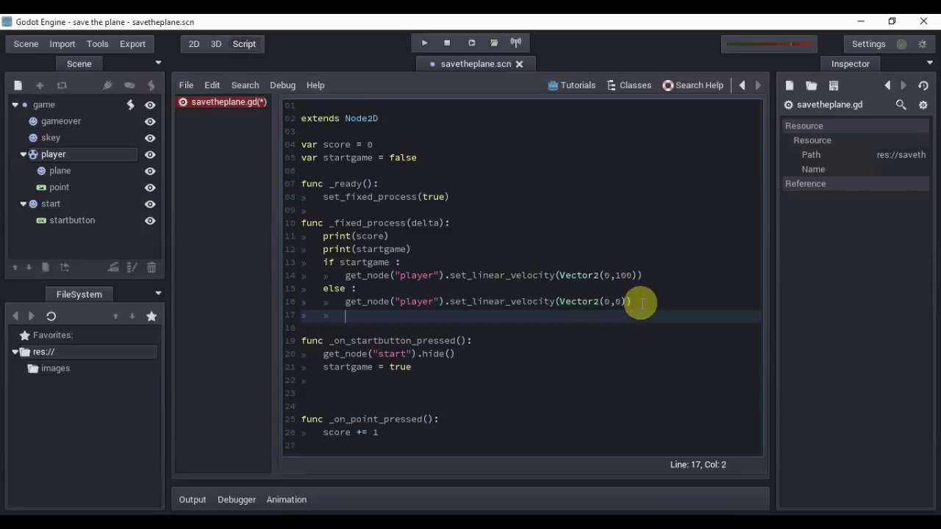
{"action": "key", "text": "BackSpace"}
{"action": "type", "text": "if "}
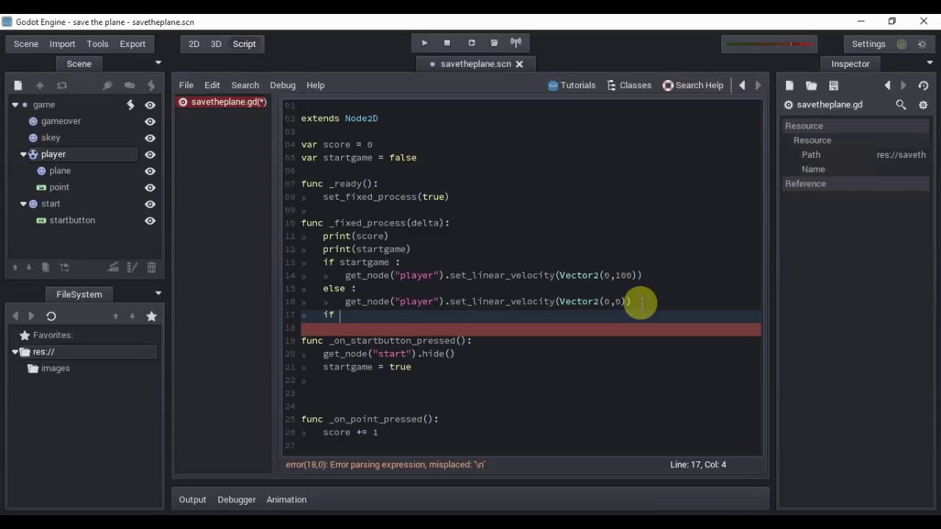
{"action": "type", "text": "get"}
{"action": "type", "text": ")"}
{"action": "type", "text": "n"}
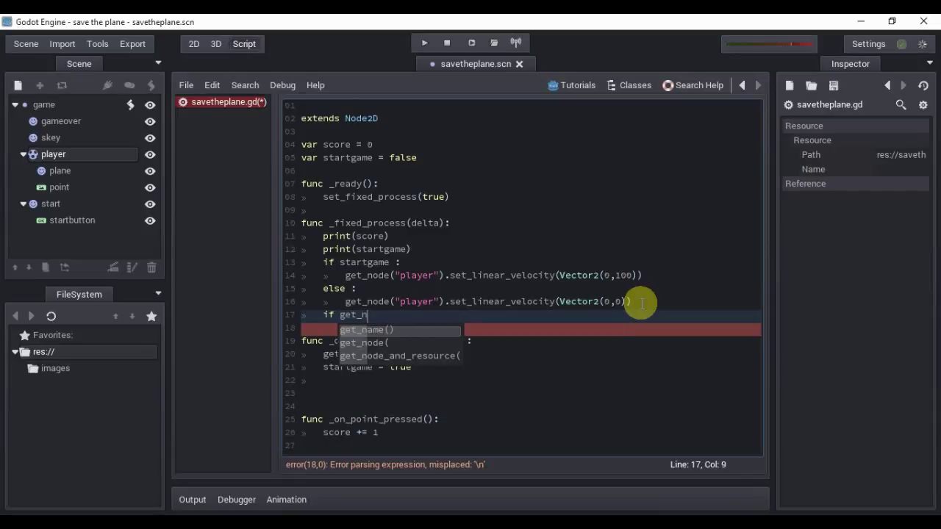
{"action": "key", "text": "Down"}
{"action": "key", "text": "Return"}
{"action": "key", "text": "Down"}
{"action": "key", "text": "Down"}
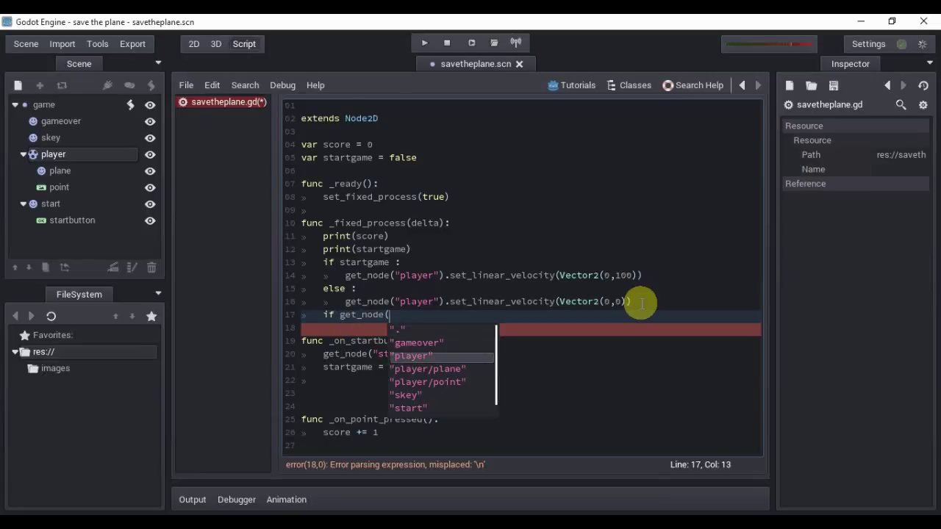
{"action": "key", "text": "Return"}
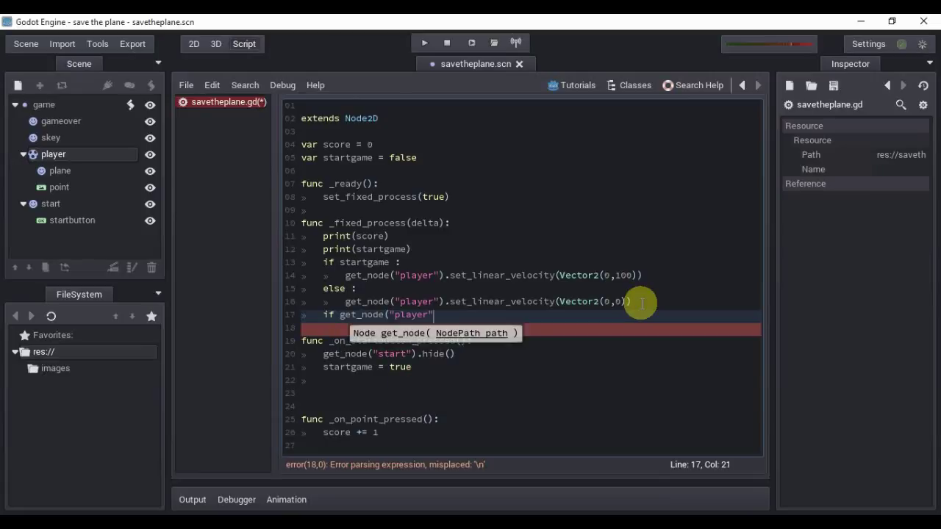
{"action": "type", "text": ").ge"}
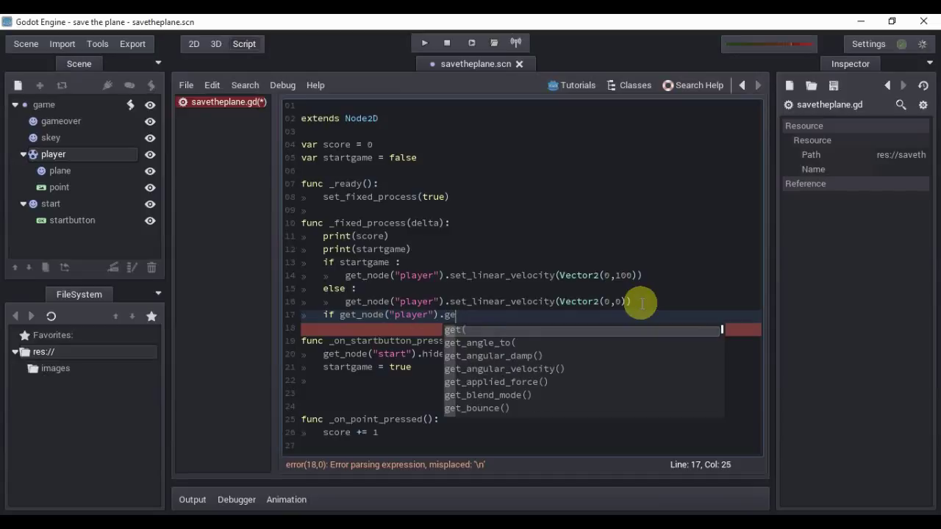
{"action": "type", "text": "t_po"}
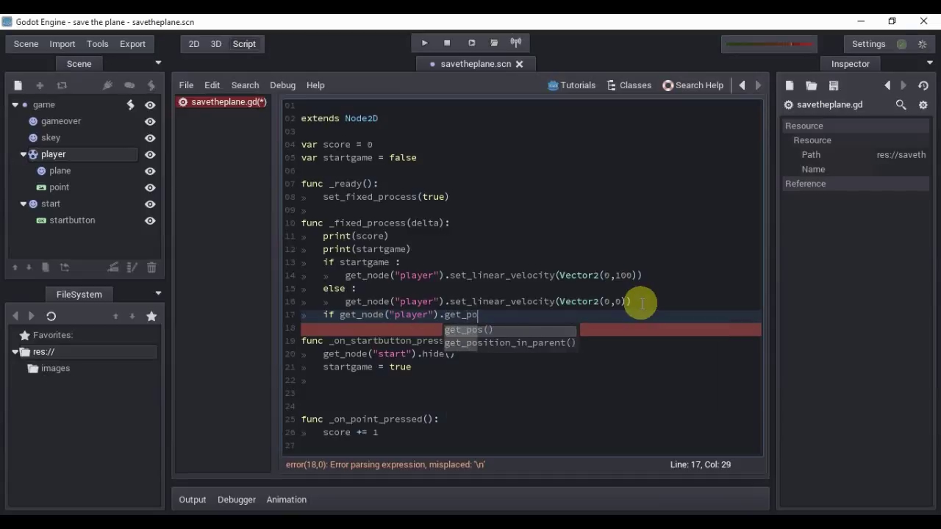
{"action": "type", "text": "s().y "}
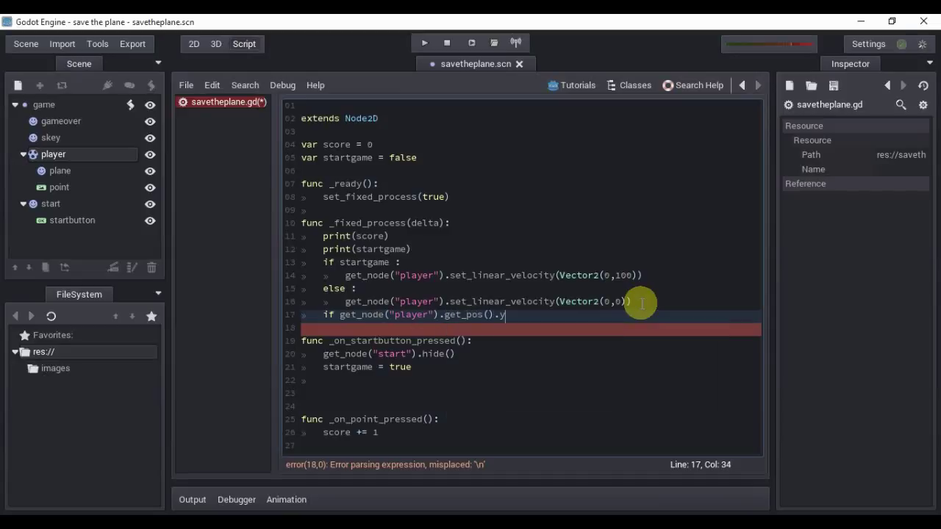
{"action": "type", "text": ">"}
{"action": "type", "text": " 4"}
{"action": "type", "text": "70 "}
{"action": "type", "text": ":"}
{"action": "key", "text": "Return"}
- Inside that condition, add get_node("skey").hide()
{"action": "type", "text": "g"}
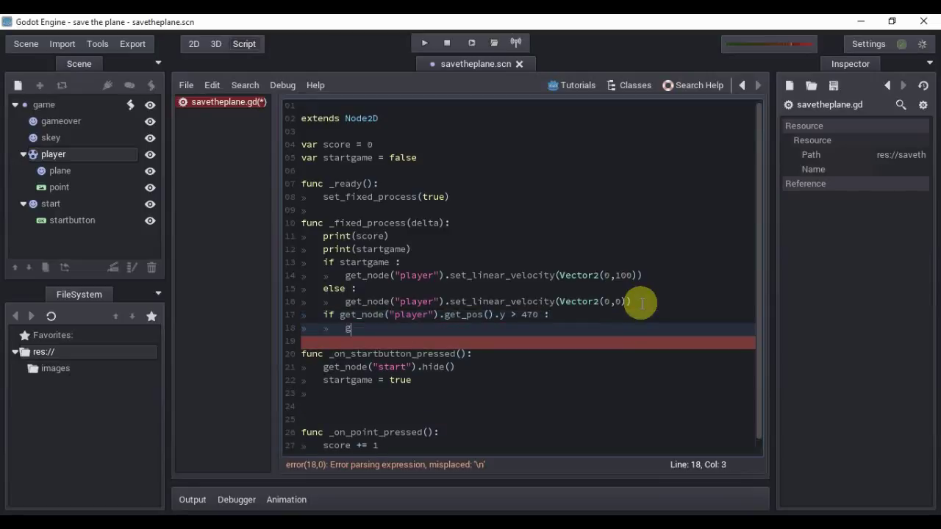
{"action": "type", "text": "et"}
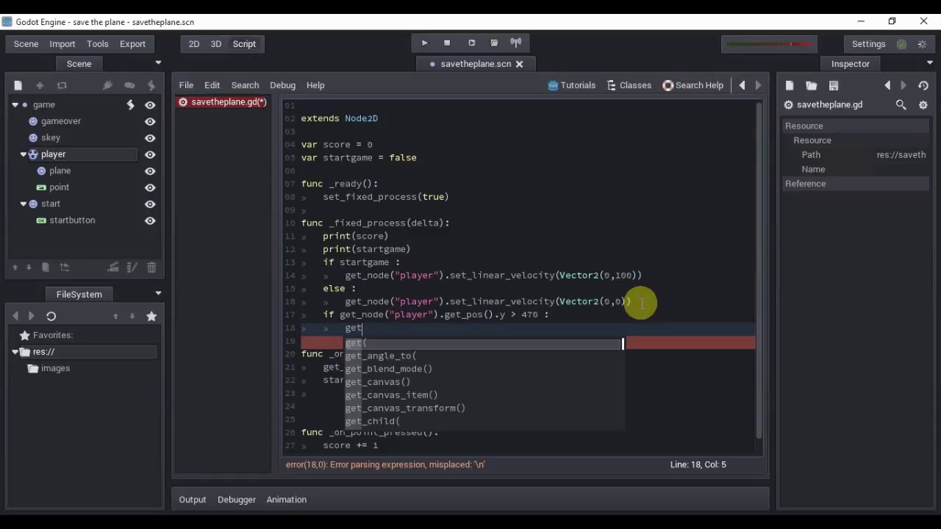
{"action": "type", "text": "_no"}
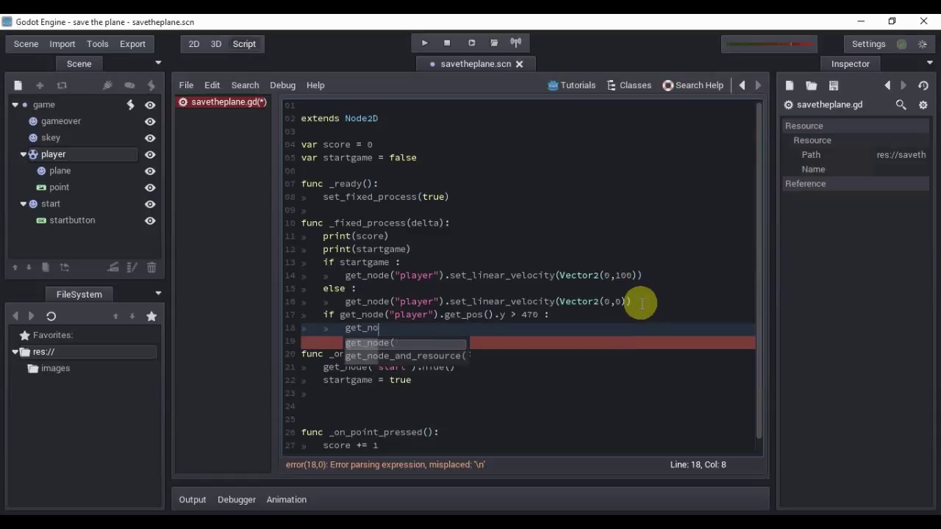
{"action": "key", "text": "Return"}
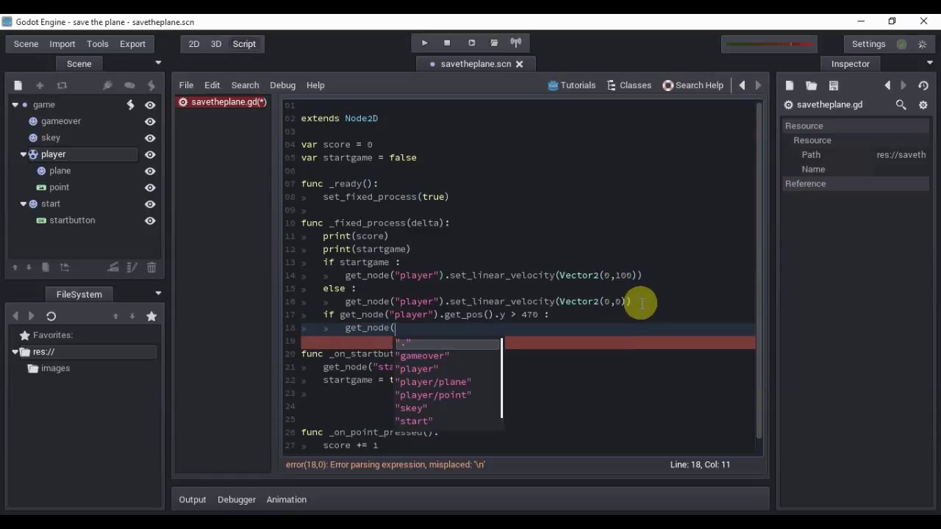
{"action": "key", "text": "Down"}
{"action": "key", "text": "Down"}
{"action": "key", "text": "Down"}
{"action": "key", "text": "Down"}
{"action": "key", "text": "Down"}
{"action": "key", "text": "Return"}
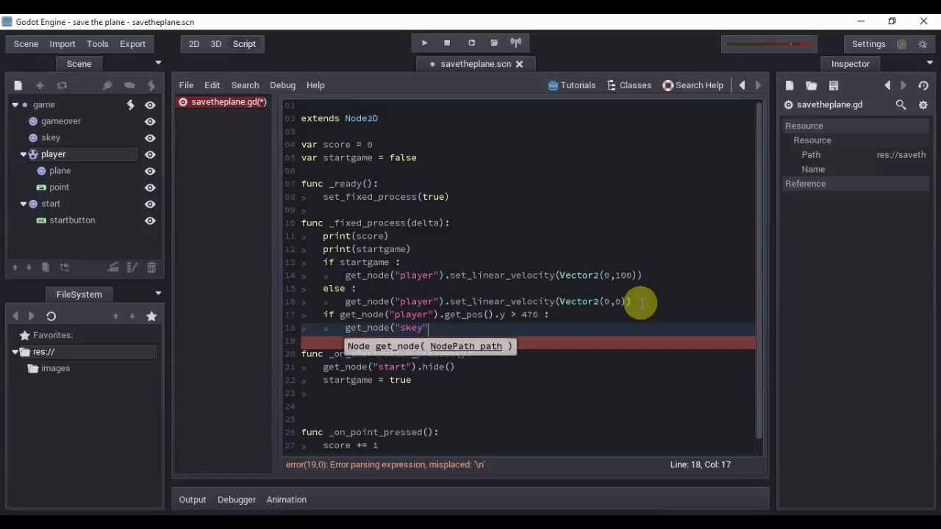
{"action": "type", "text": ").h"}
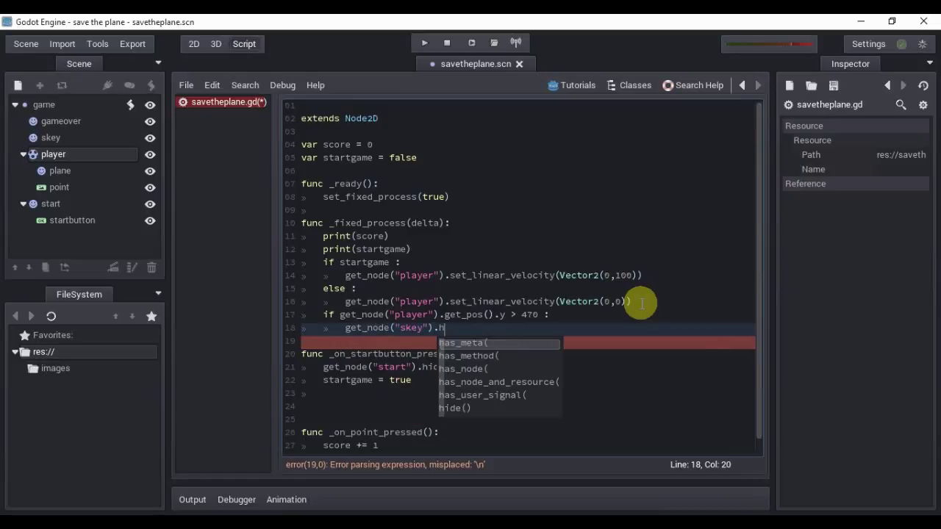
{"action": "type", "text": "id"}
{"action": "key", "text": "Return"}
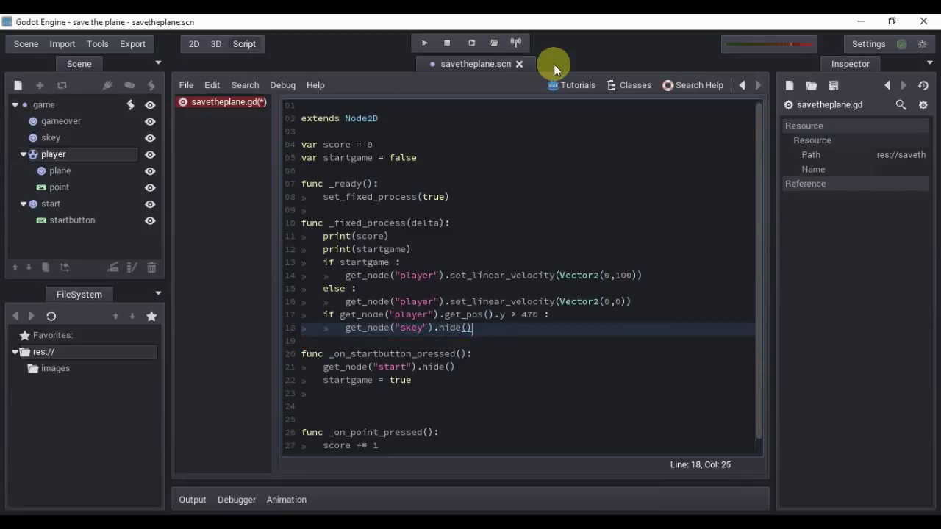
- Save and run the game, start it and watch the plane drop to Game over, then close it
{"action": "left_click", "coordinate": [474, 44]}
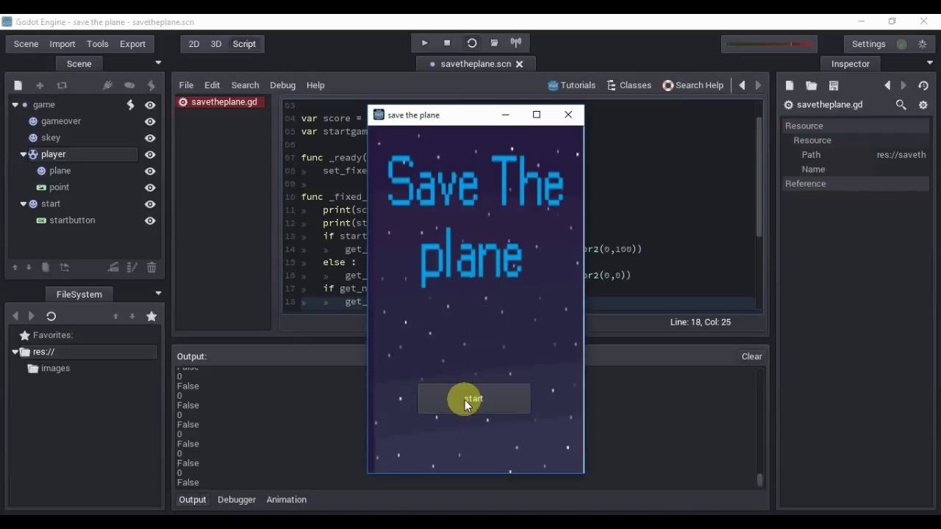
{"action": "left_click", "coordinate": [467, 399]}
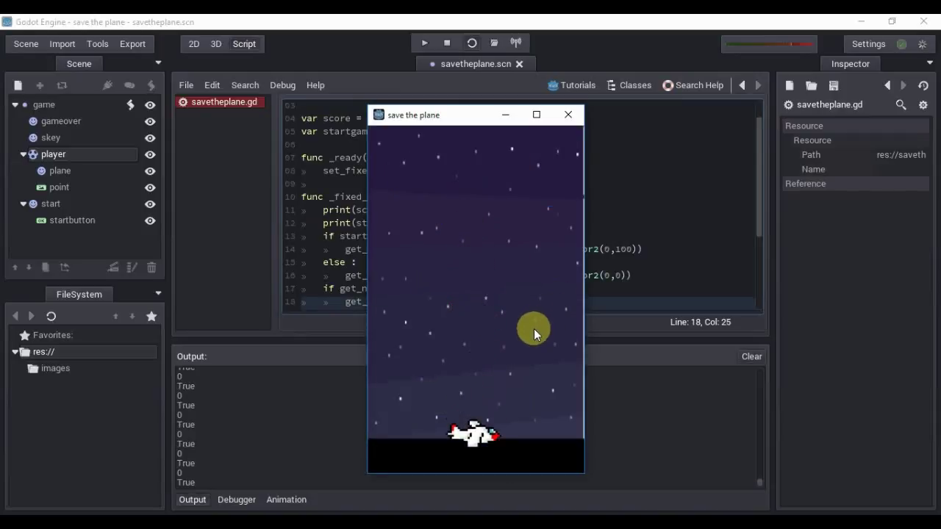
{"action": "left_click", "coordinate": [568, 116]}
- Below the skey line, add get_node("player").hide() to hide the player past y 470
{"action": "key", "text": "Return"}
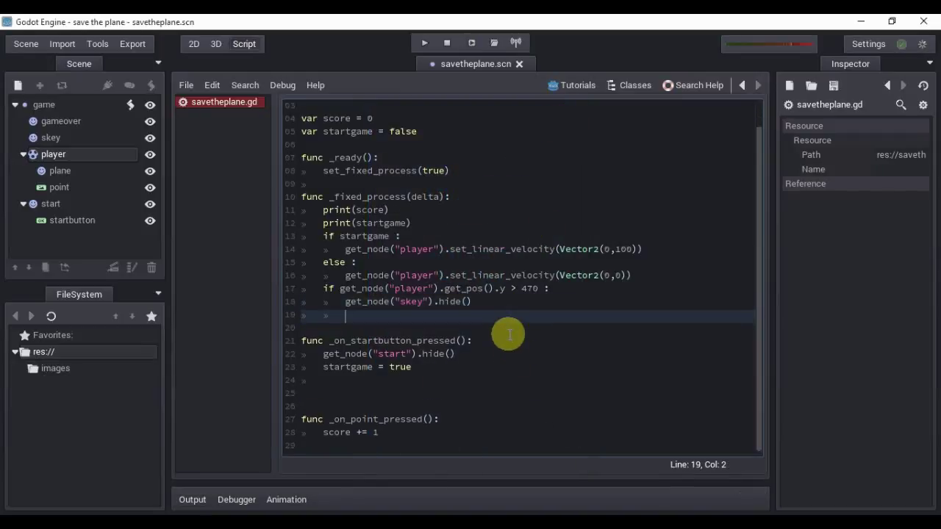
{"action": "type", "text": "get"}
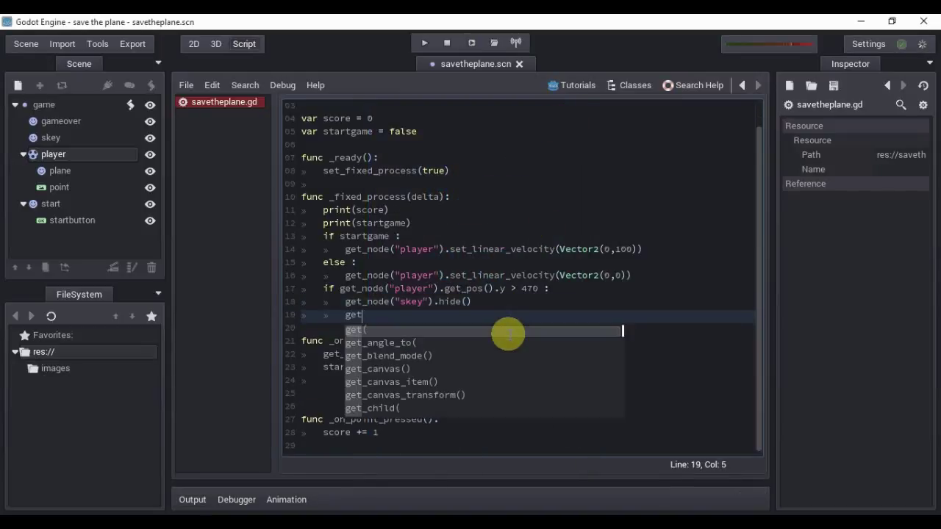
{"action": "type", "text": "_n"}
{"action": "key", "text": "Down"}
{"action": "key", "text": "Return"}
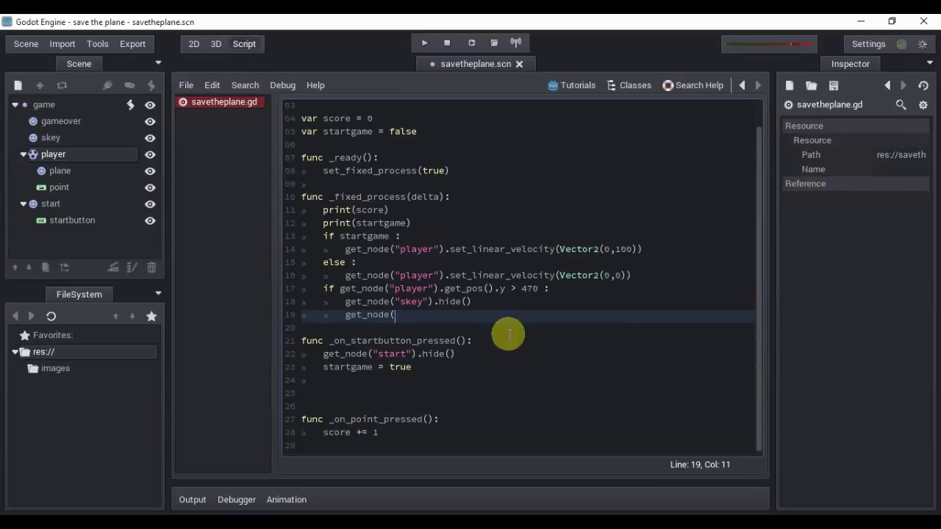
{"action": "key", "text": "Down"}
{"action": "key", "text": "Down"}
{"action": "key", "text": "Return"}
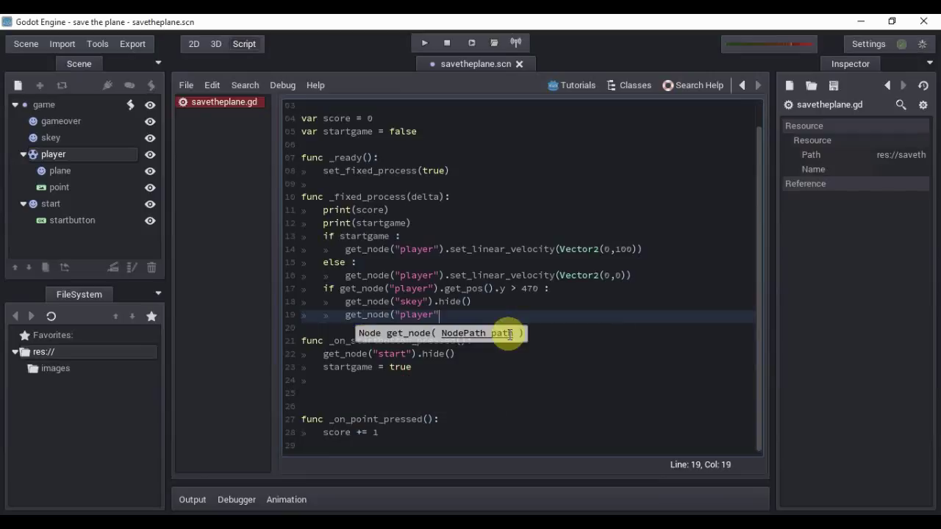
{"action": "type", "text": ").h"}
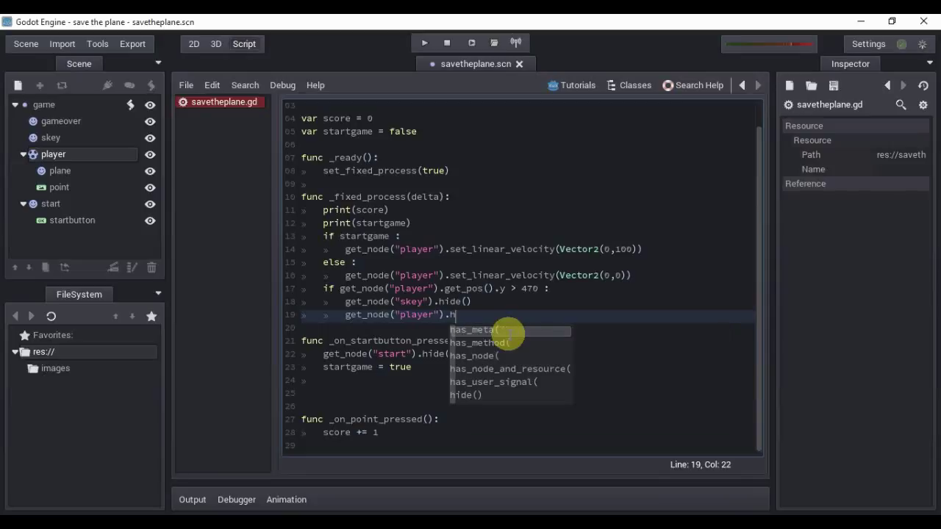
{"action": "type", "text": "i"}
{"action": "key", "text": "Return"}
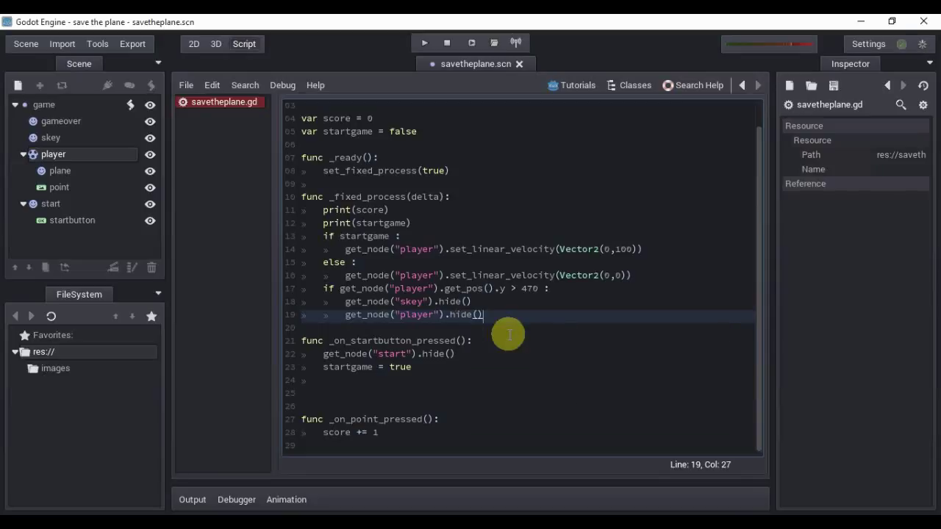
- Save and play the game through to the Game over screen, then close it
{"action": "left_click", "coordinate": [472, 40]}
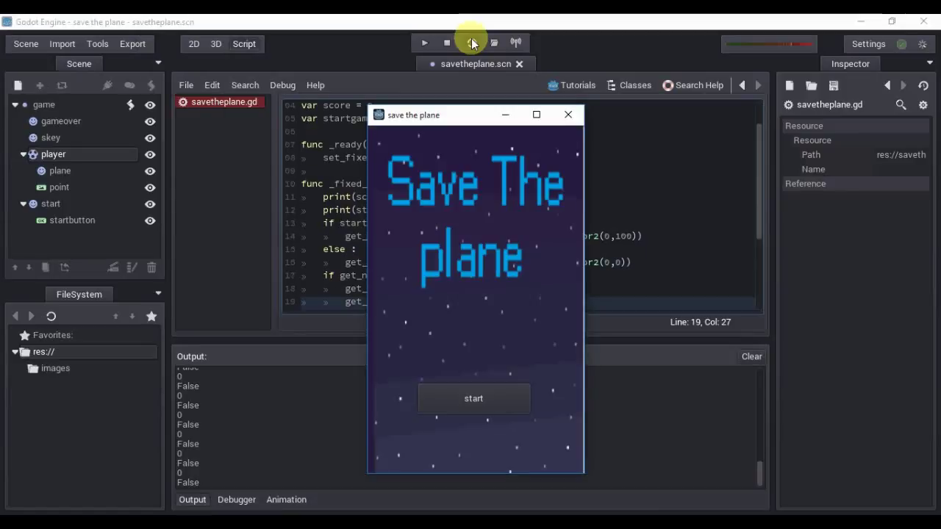
{"action": "left_click", "coordinate": [438, 397]}
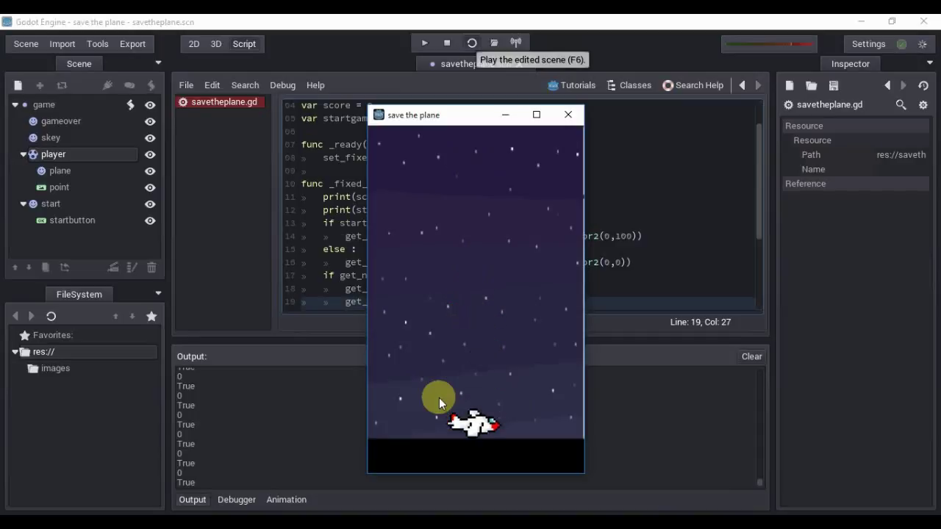
{"action": "left_click", "coordinate": [566, 111]}
- Create a Button node under gameover and widen it to 144 px
{"action": "left_click", "coordinate": [90, 123]}
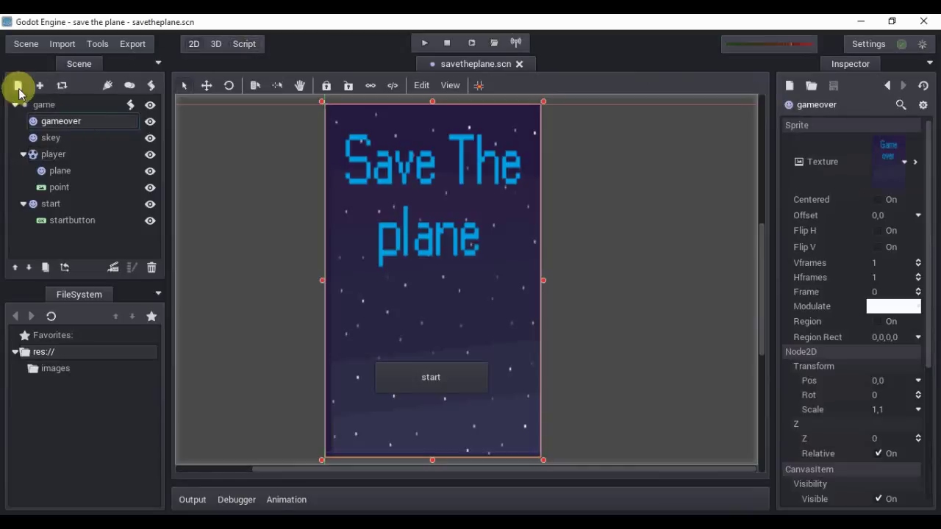
{"action": "left_click", "coordinate": [17, 86]}
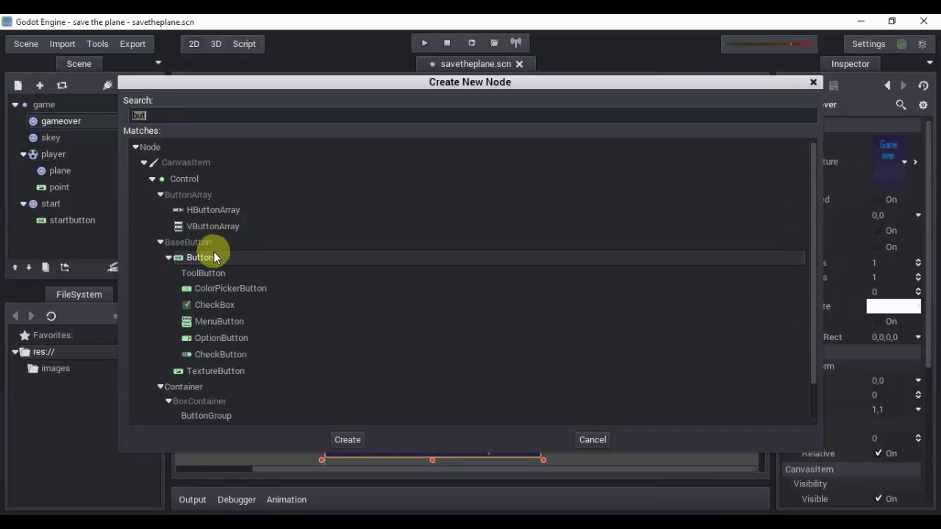
{"action": "left_click", "coordinate": [206, 258]}
{"action": "left_click", "coordinate": [351, 439]}
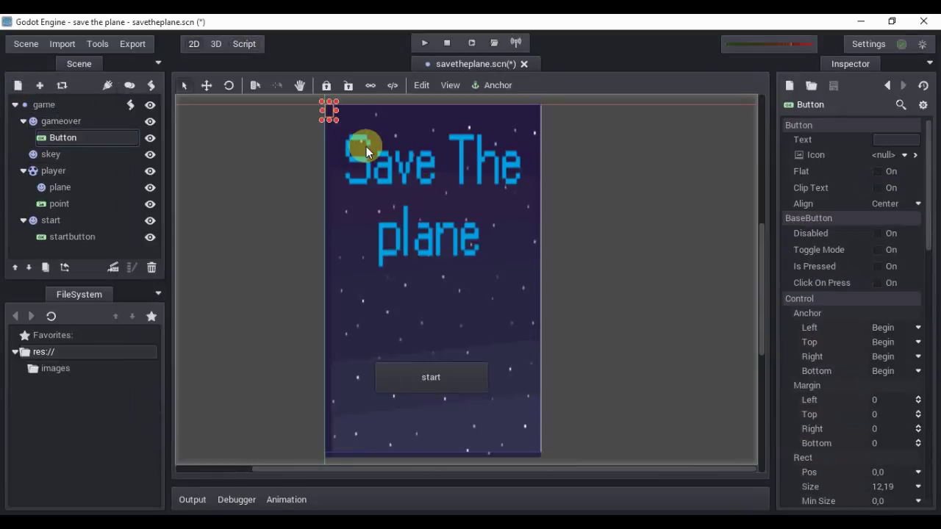
{"action": "mouse_move", "coordinate": [337, 110]}
{"action": "left_mouse_down"}
{"action": "mouse_move", "coordinate": [424, 117]}
{"action": "mouse_move", "coordinate": [377, 130]}
{"action": "left_mouse_up"}
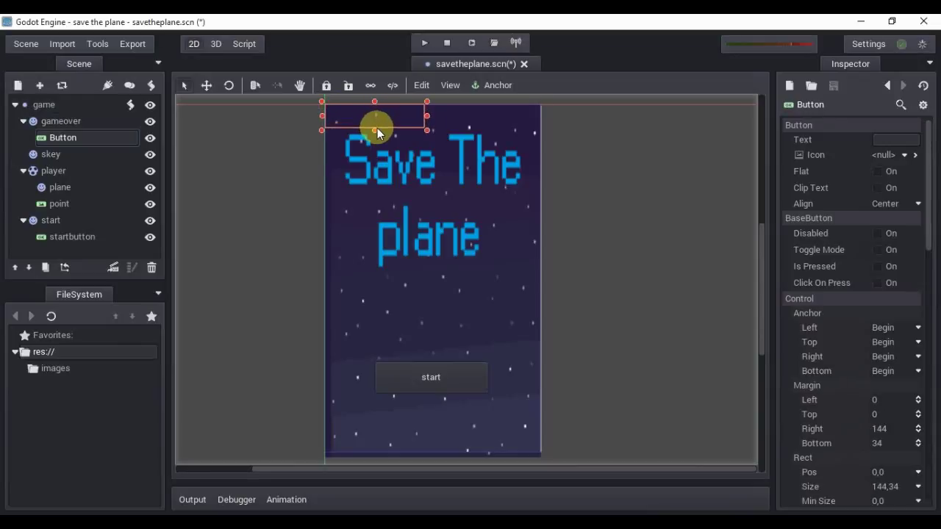
- Hide start and skey, then place the button below Game over, sized 192 by 50 px
{"action": "left_click", "coordinate": [150, 221]}
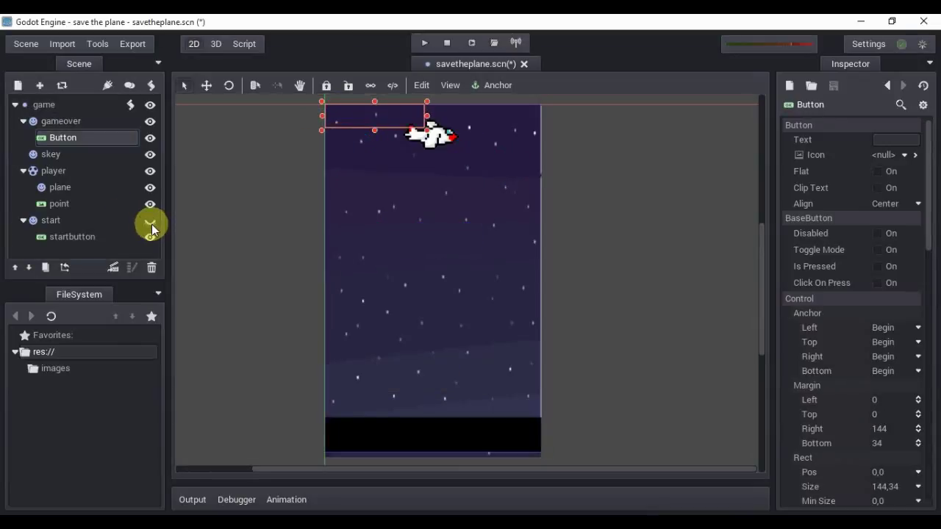
{"action": "left_click", "coordinate": [150, 154]}
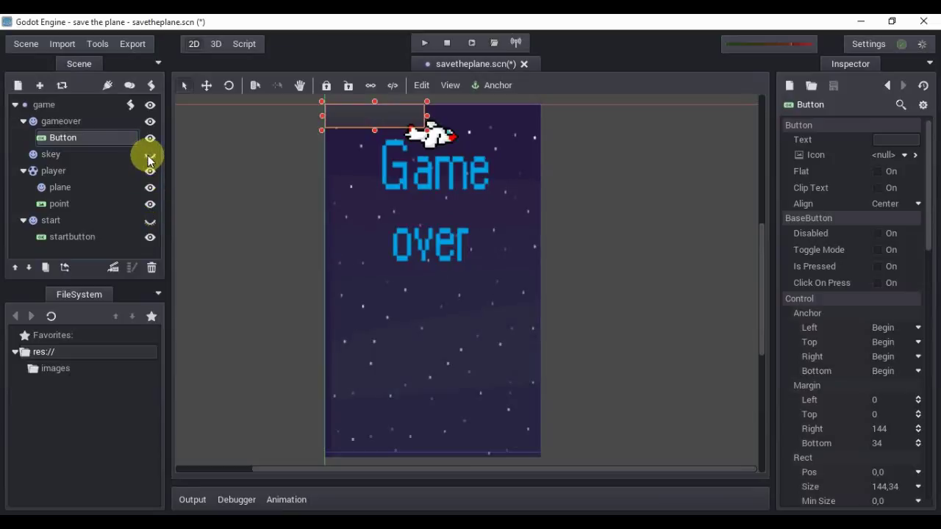
{"action": "left_click", "coordinate": [402, 292]}
{"action": "mouse_move", "coordinate": [402, 292]}
{"action": "left_mouse_down"}
{"action": "mouse_move", "coordinate": [367, 115]}
{"action": "mouse_move", "coordinate": [376, 375]}
{"action": "mouse_move", "coordinate": [360, 372]}
{"action": "left_mouse_up"}
{"action": "left_click", "coordinate": [342, 118]}
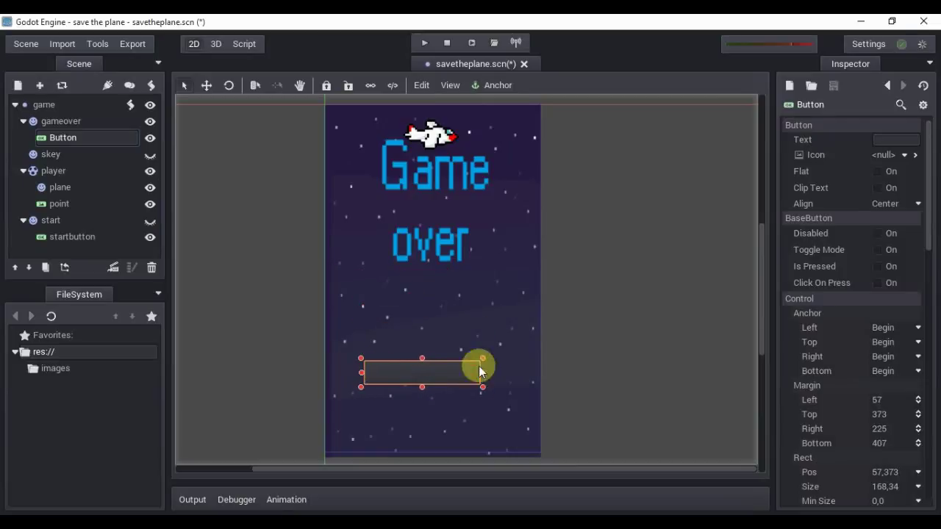
{"action": "left_click_drag", "start_coordinate": [479, 373], "coordinate": [487, 375]}
{"action": "mouse_move", "coordinate": [430, 387]}
{"action": "left_mouse_down"}
{"action": "mouse_move", "coordinate": [430, 399]}
{"action": "mouse_move", "coordinate": [433, 382]}
{"action": "left_mouse_up"}
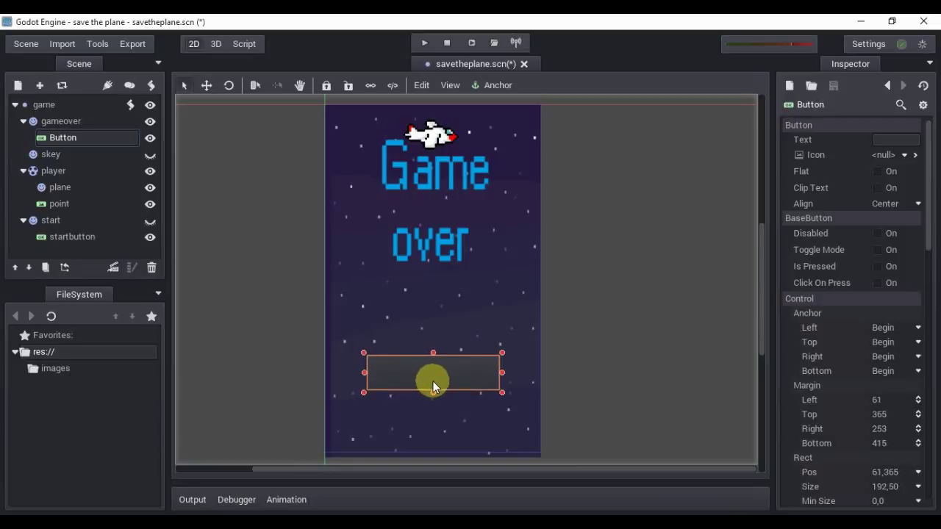
- Set the button's Text to 'Repaly' and rename the node to 'repaly'
{"action": "left_click", "coordinate": [887, 138]}
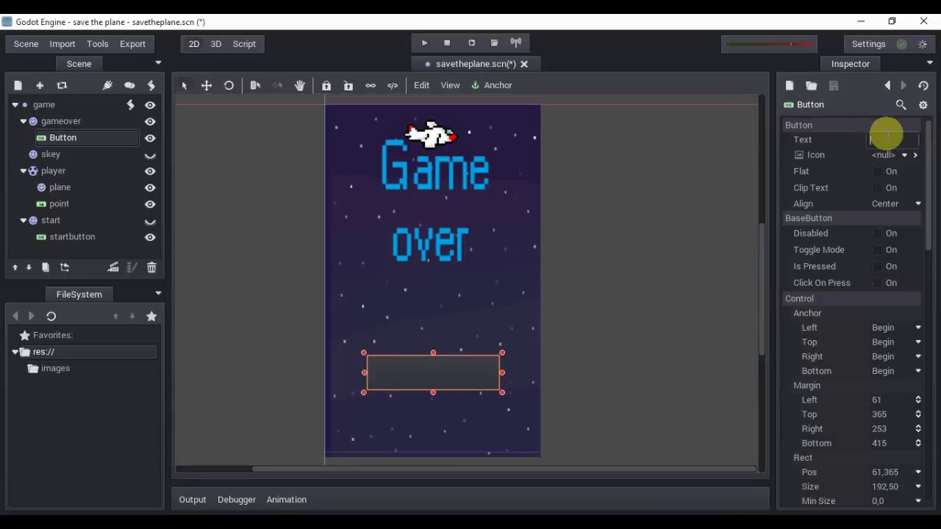
{"action": "type", "text": "Rep"}
{"action": "type", "text": "aly"}
{"action": "key", "text": "Return"}
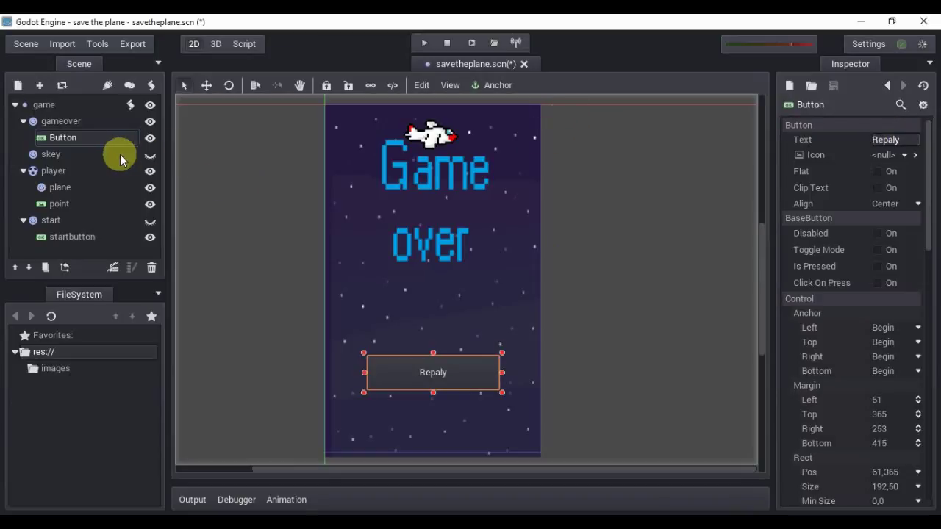
{"action": "double_click", "coordinate": [105, 137]}
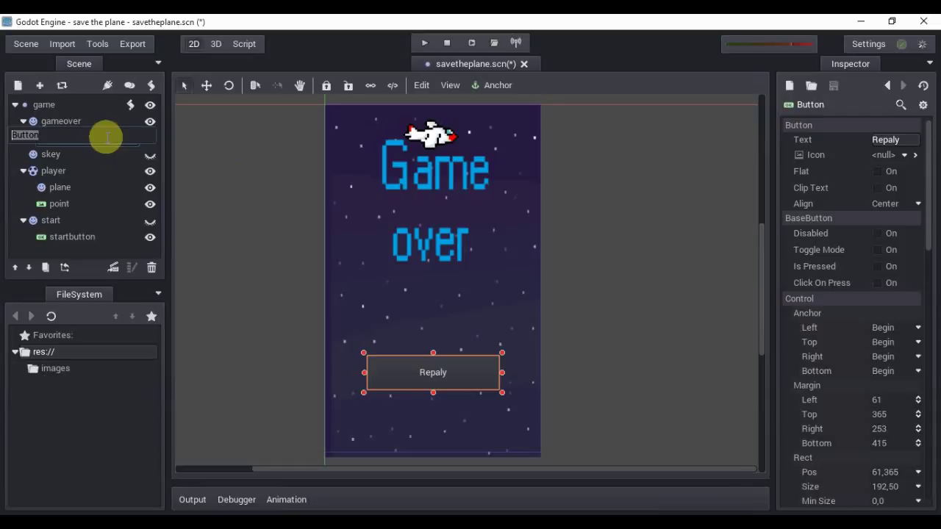
{"action": "type", "text": "repaly"}
{"action": "left_click", "coordinate": [234, 186]}
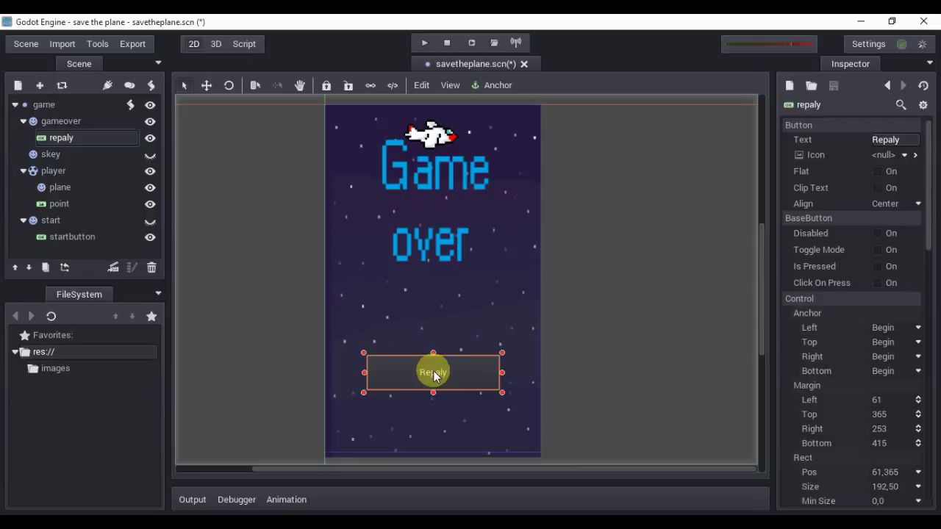
- Connect repaly's pressed() signal to the game node, creating _on_repaly_pressed
{"action": "left_click", "coordinate": [107, 86]}
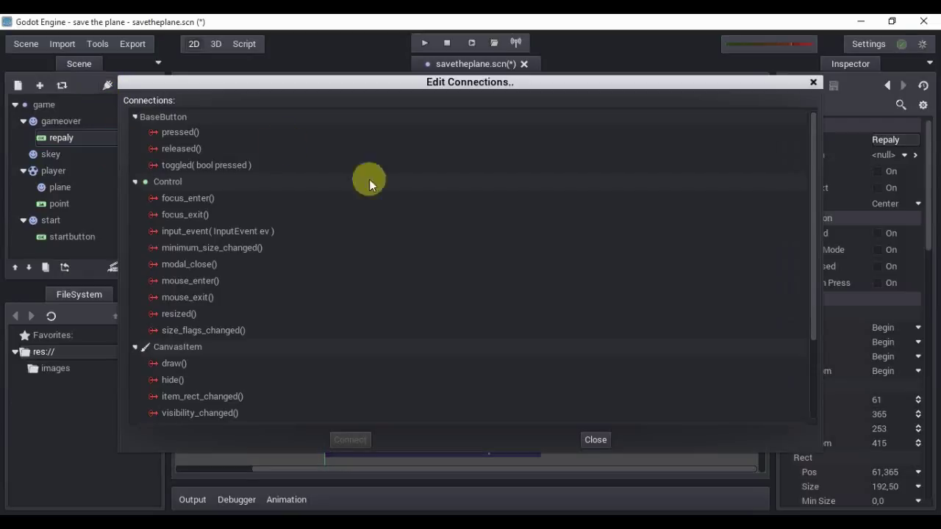
{"action": "left_click", "coordinate": [179, 132]}
{"action": "left_click", "coordinate": [353, 439]}
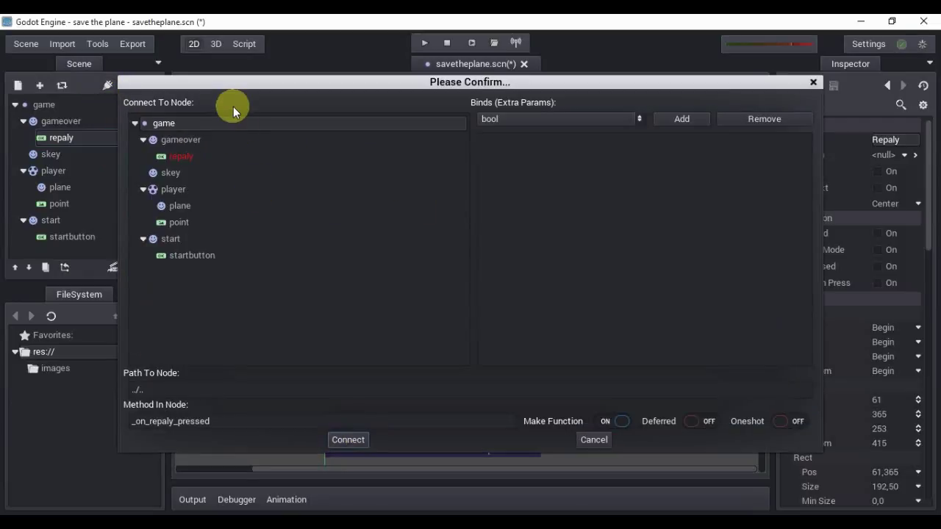
{"action": "left_click", "coordinate": [211, 123]}
{"action": "left_click", "coordinate": [348, 439]}
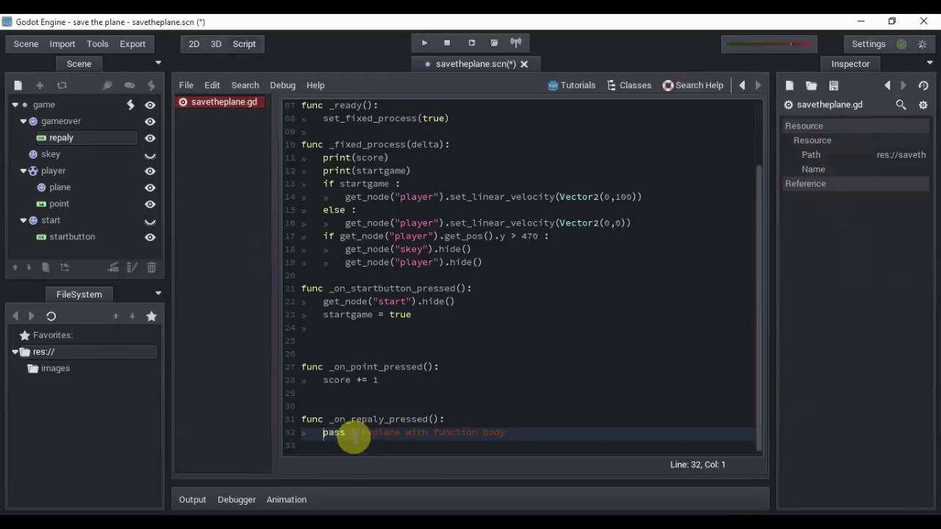
- Replace pass with get_tree().reload_current_scene() and make the start node visible again
{"action": "triple_click", "coordinate": [400, 433]}
{"action": "key", "text": "BackSpace"}
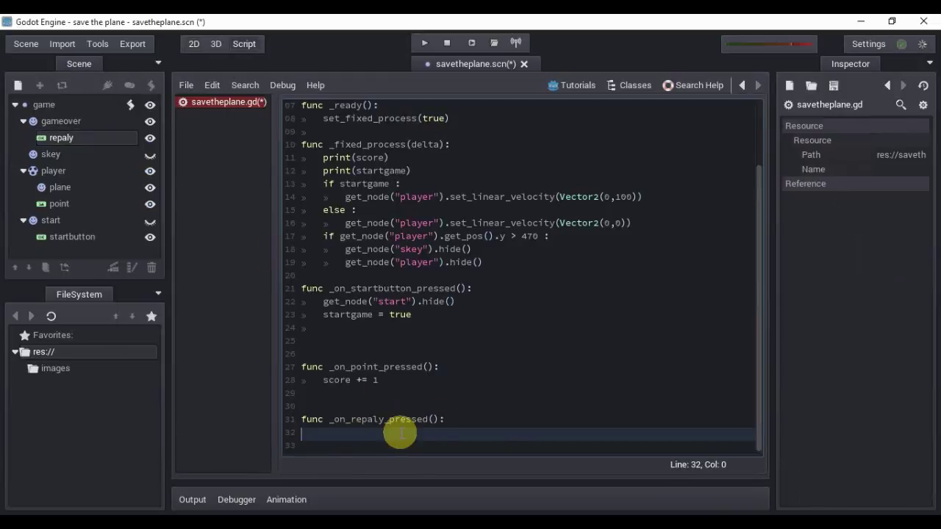
{"action": "key", "text": "Tab"}
{"action": "type", "text": "get"}
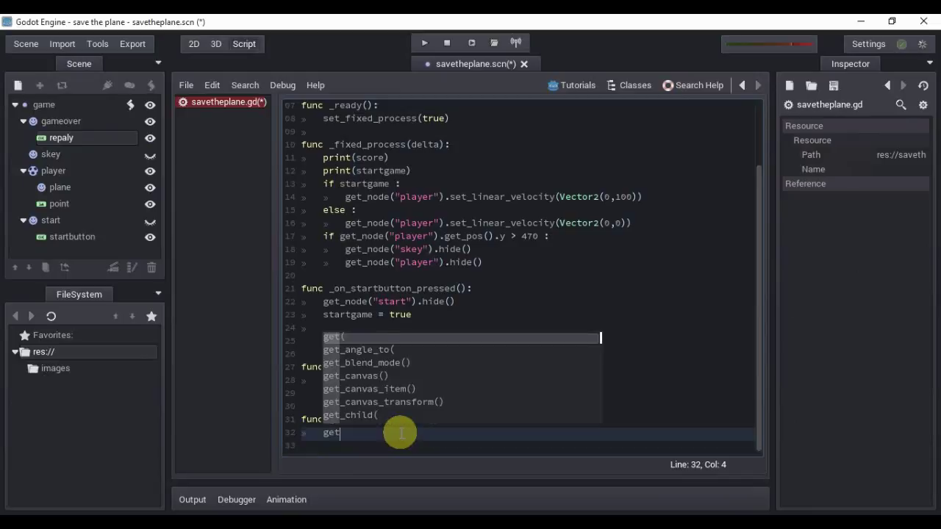
{"action": "type", "text": "_tr"}
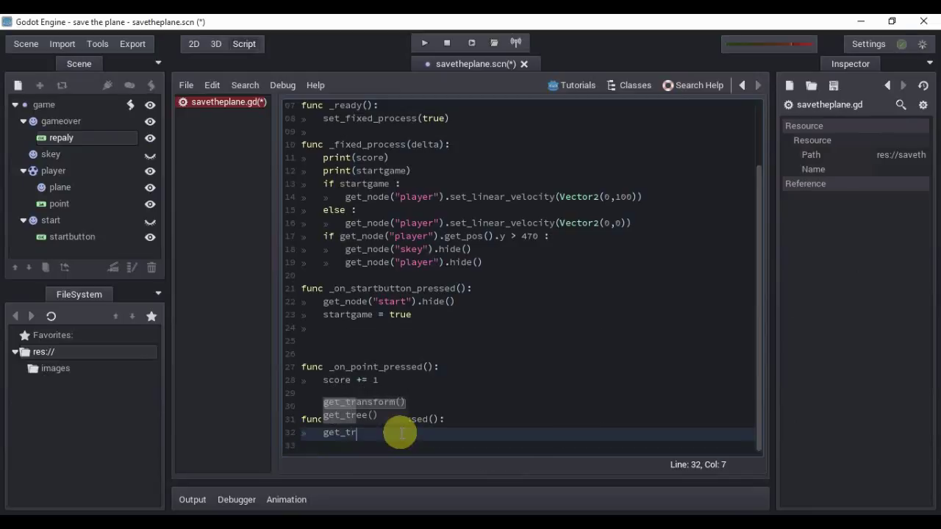
{"action": "key", "text": "Down"}
{"action": "key", "text": "Return"}
{"action": "type", "text": "."}
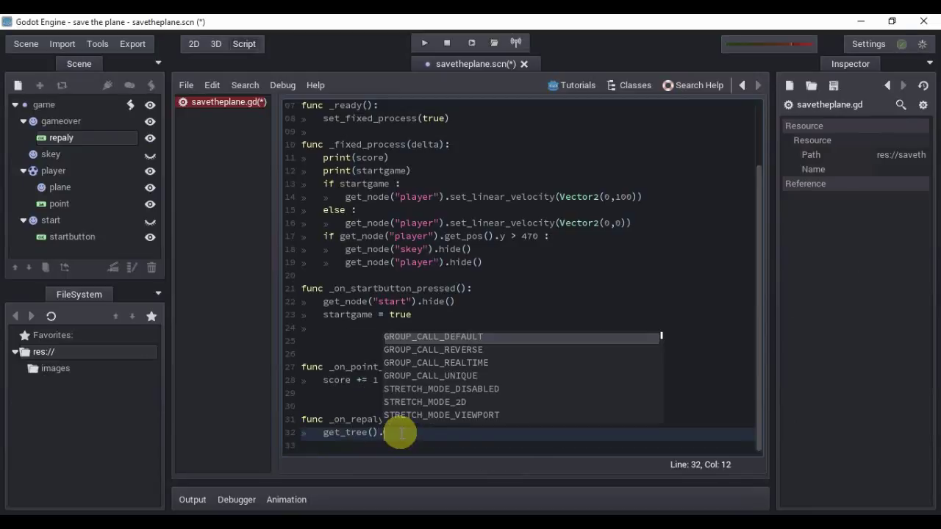
{"action": "type", "text": "rel"}
{"action": "key", "text": "Return"}
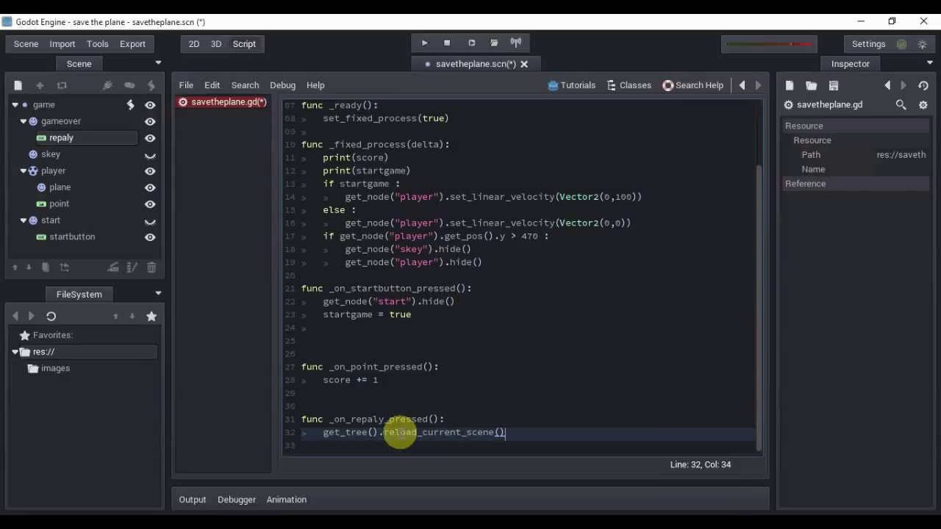
{"action": "left_click", "coordinate": [150, 220]}
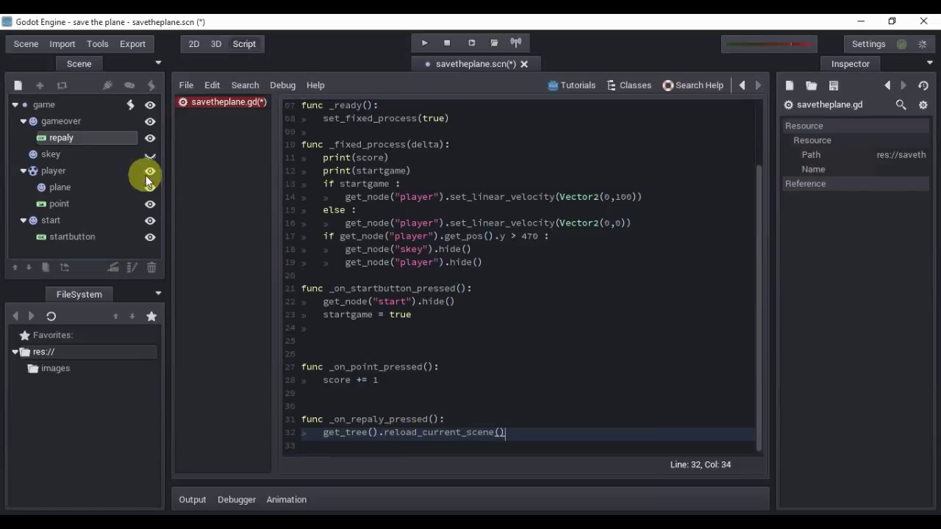
- Save and run the scene, confirm Repaly returns to the start screen, then close the game window
{"action": "left_click", "coordinate": [469, 44]}
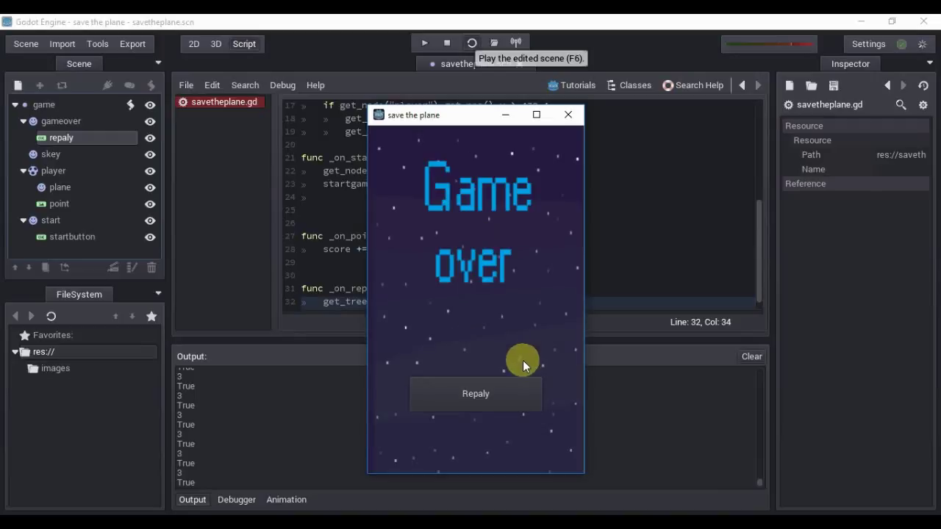
{"action": "left_click", "coordinate": [499, 386]}
{"action": "left_click", "coordinate": [484, 389]}
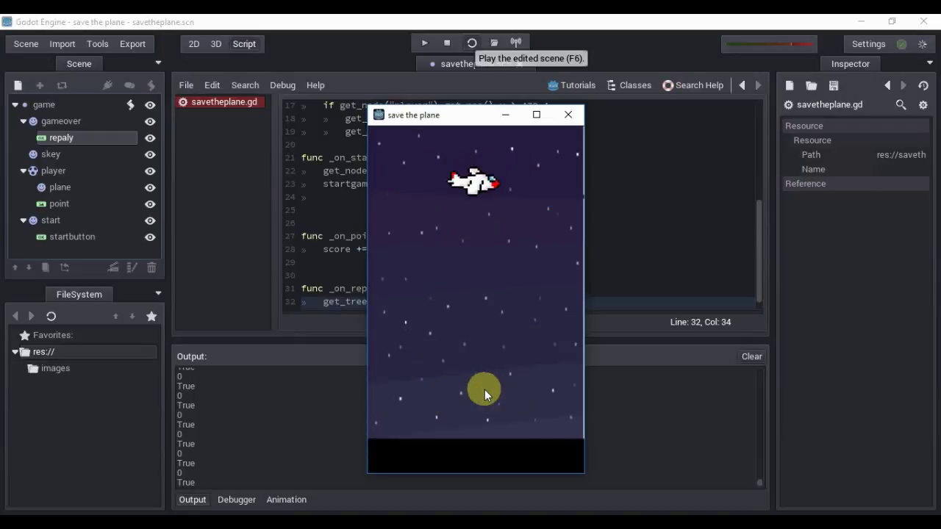
{"action": "left_click", "coordinate": [571, 117]}
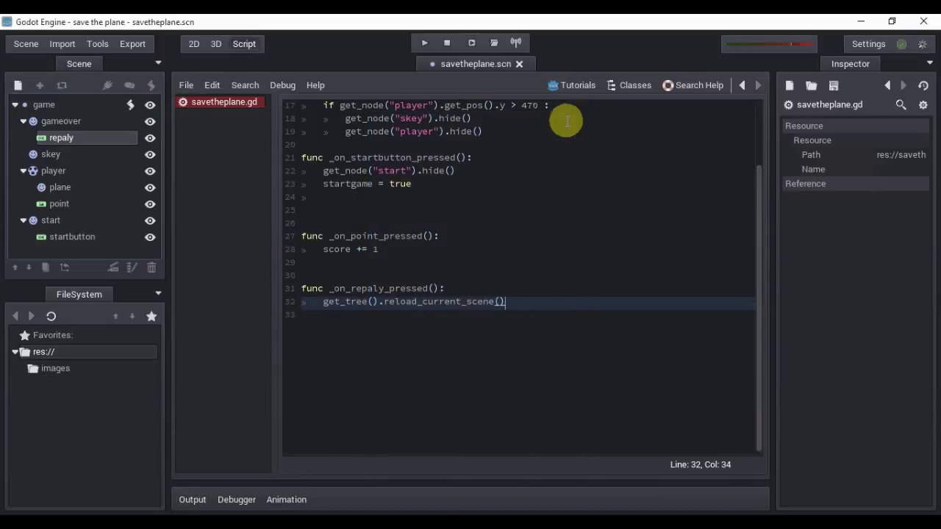
- Add a line after score += 1 calling get_node("player"), dropping the unfinished velocity call
{"action": "left_click", "coordinate": [397, 248]}
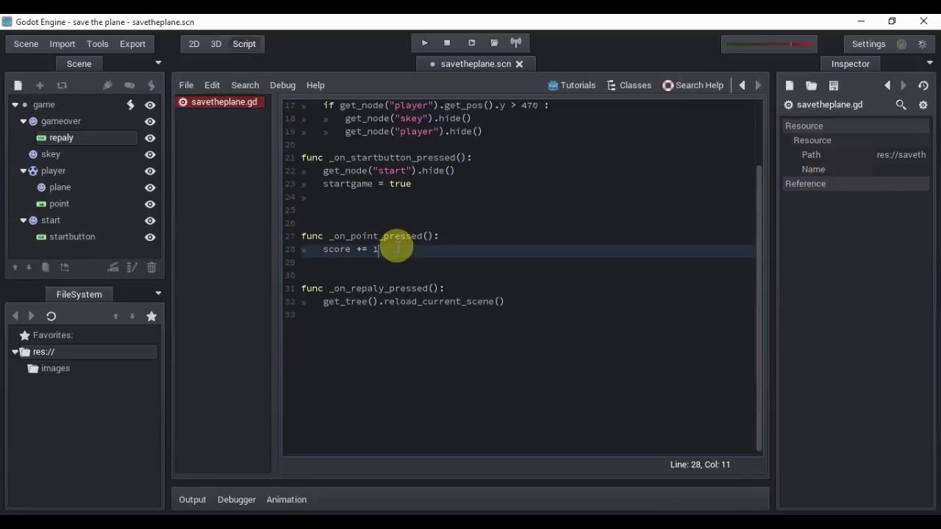
{"action": "key", "text": "Return"}
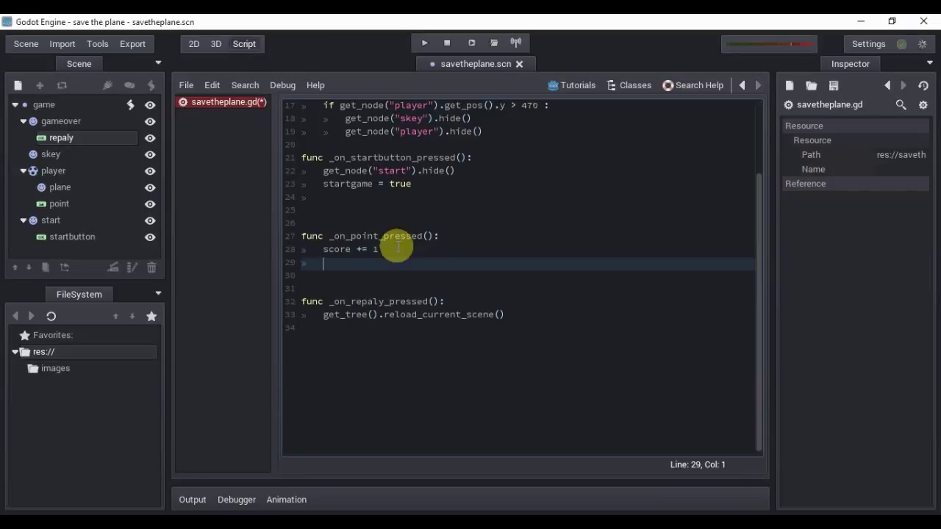
{"action": "type", "text": "g"}
{"action": "type", "text": "et_n"}
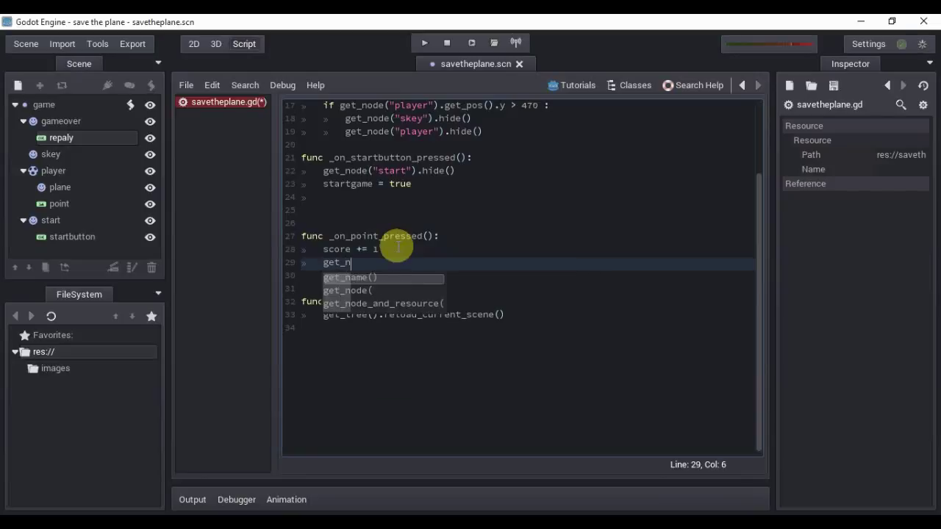
{"action": "type", "text": "ode("}
{"action": "key", "text": "Down"}
{"action": "key", "text": "Down"}
{"action": "key", "text": "Down"}
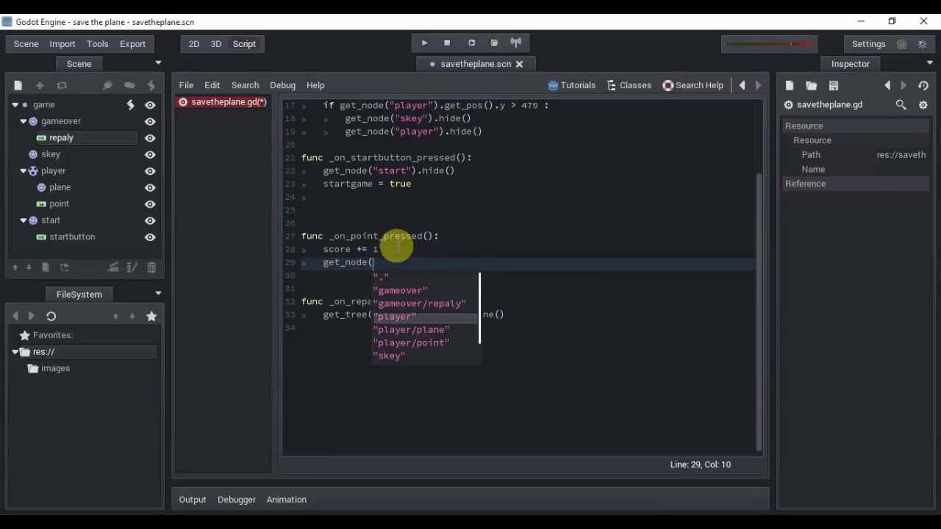
{"action": "key", "text": "Return"}
{"action": "type", "text": ")"}
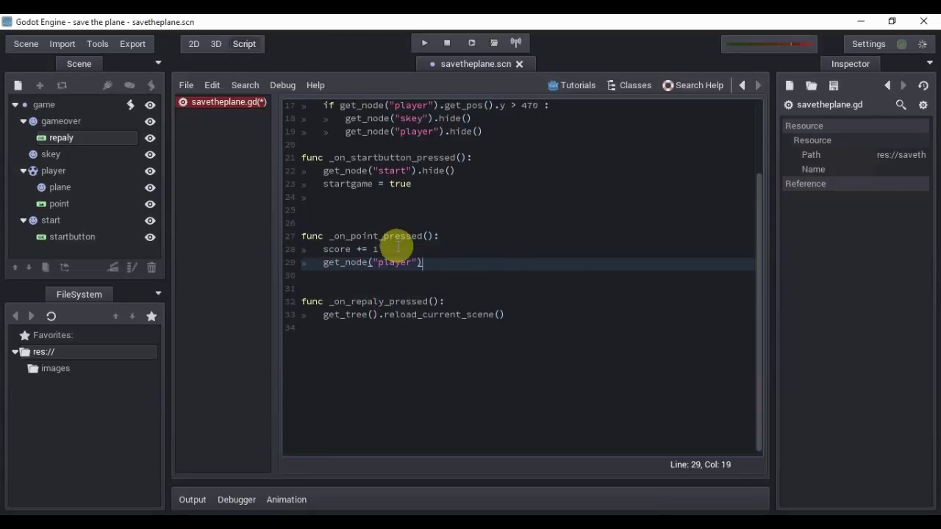
{"action": "type", "text": ".set"}
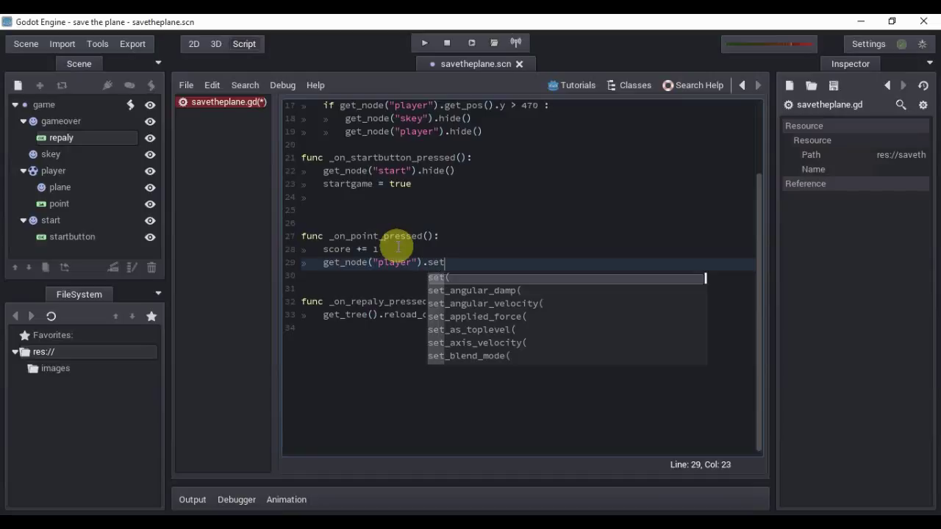
{"action": "type", "text": "_li"}
{"action": "key", "text": "Down"}
{"action": "key", "text": "Down"}
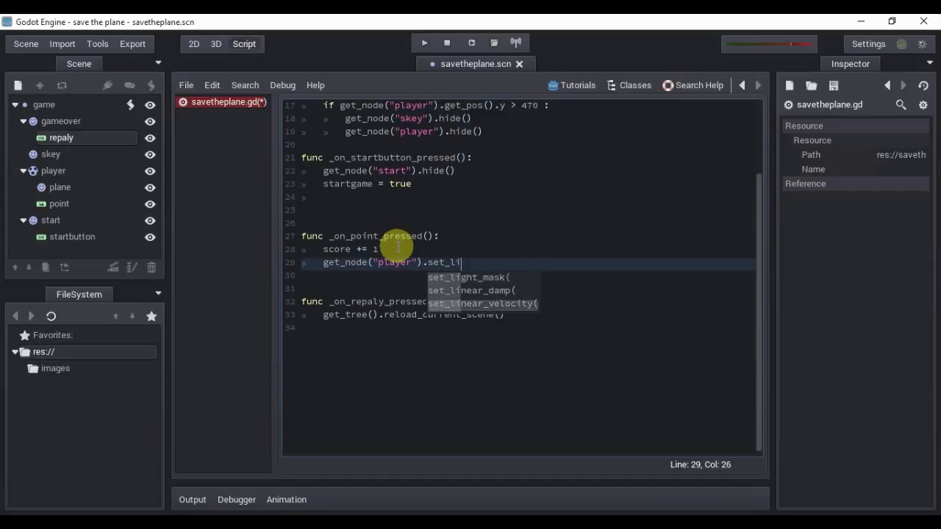
{"action": "key", "text": "Return"}
{"action": "type", "text": "V"}
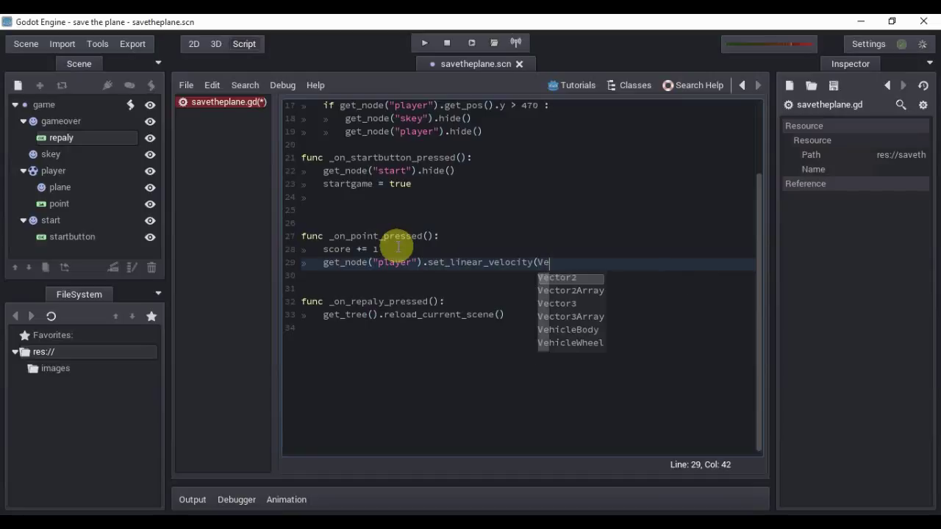
{"action": "type", "text": "e"}
{"action": "key", "text": "BackSpace"}
{"action": "key", "text": "BackSpace"}
{"action": "key", "text": "BackSpace"}
{"action": "key", "text": "BackSpace"}
{"action": "key", "text": "BackSpace"}
{"action": "key", "text": "BackSpace"}
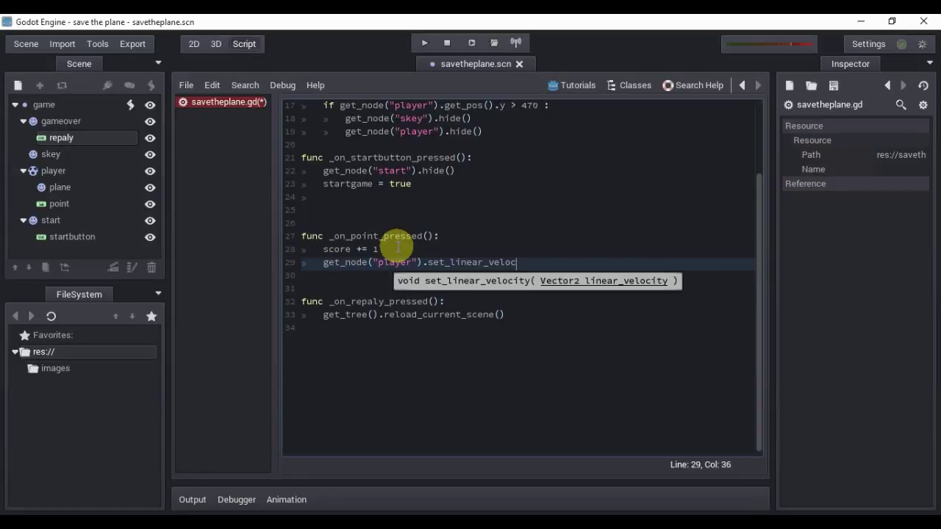
{"action": "key", "text": "BackSpace"}
{"action": "key", "text": "BackSpace"}
{"action": "key", "text": "BackSpace"}
{"action": "key", "text": "BackSpace"}
{"action": "key", "text": "BackSpace"}
{"action": "key", "text": "BackSpace"}
{"action": "key", "text": "BackSpace"}
{"action": "key", "text": "BackSpace"}
{"action": "key", "text": "BackSpace"}
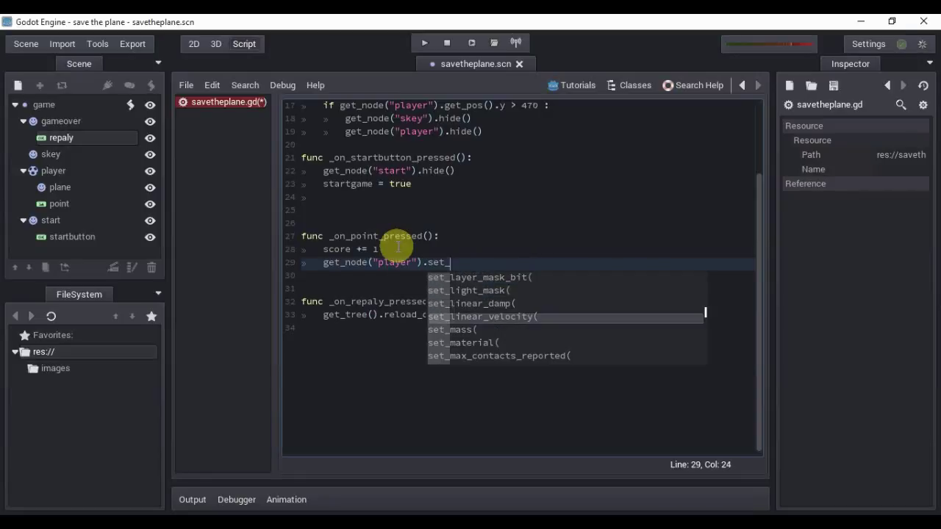
- Complete it as set_pos(Vector2(rand_range(0,314),rand_range(0,-300)))
{"action": "type", "text": "po"}
{"action": "key", "text": "Return"}
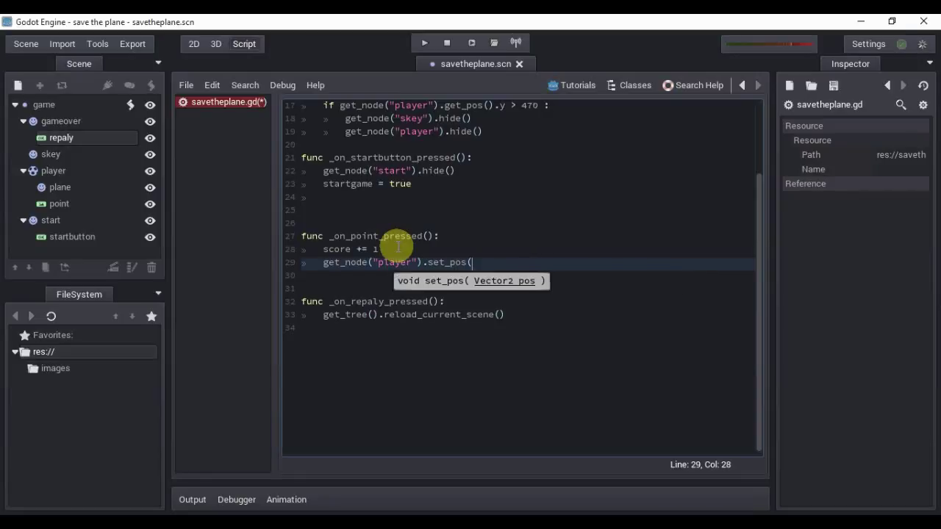
{"action": "type", "text": "Vect"}
{"action": "key", "text": "Return"}
{"action": "type", "text": "("}
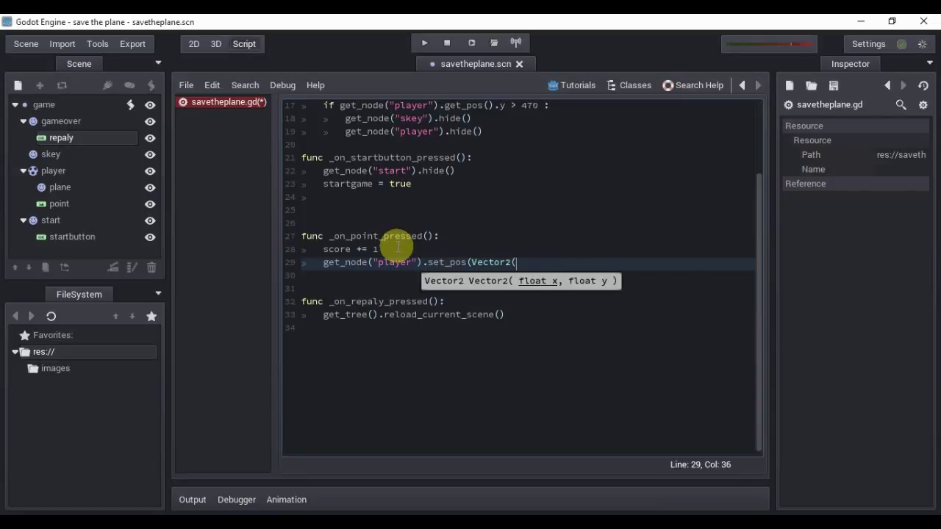
{"action": "type", "text": "r"}
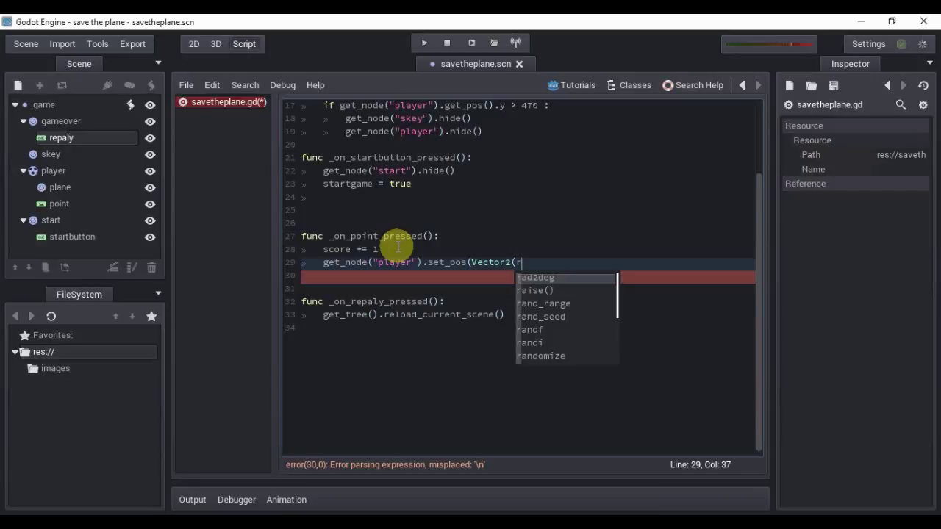
{"action": "key", "text": "Down"}
{"action": "key", "text": "Down"}
{"action": "key", "text": "Return"}
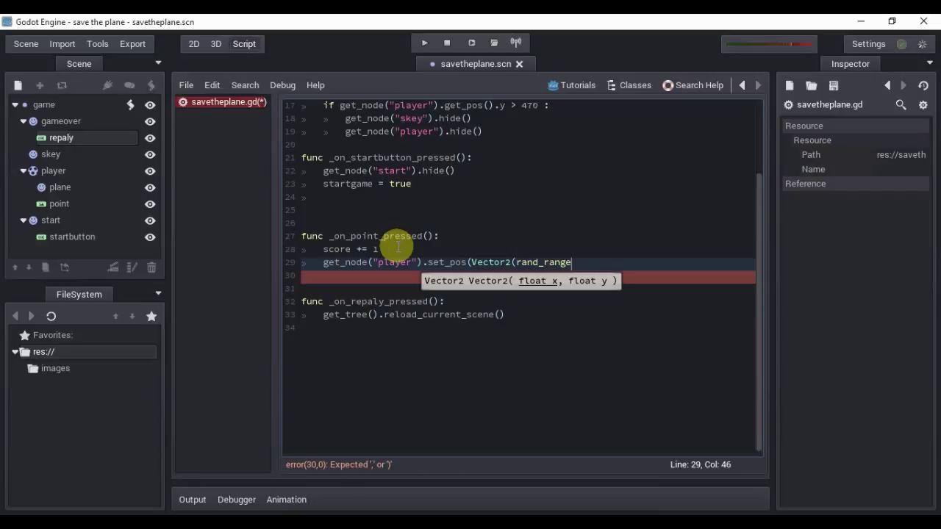
{"action": "type", "text": "("}
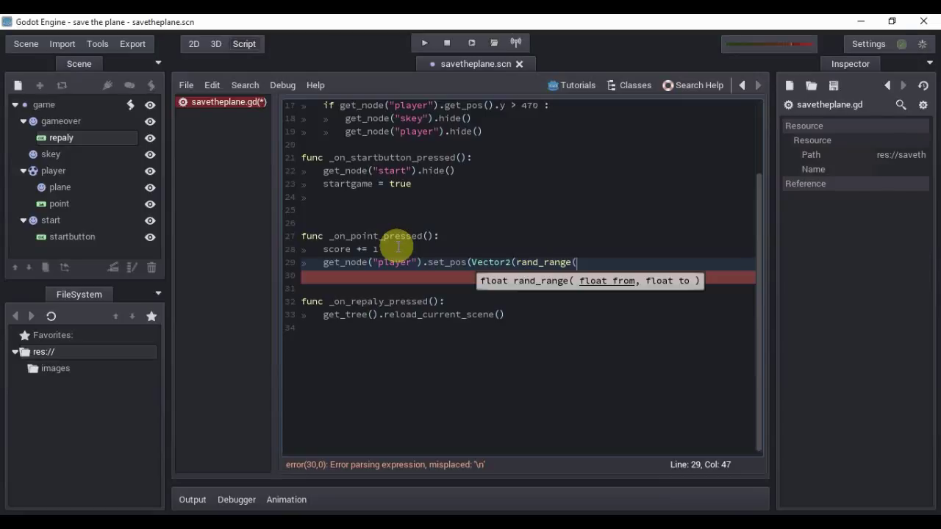
{"action": "type", "text": "0"}
{"action": "type", "text": ",3"}
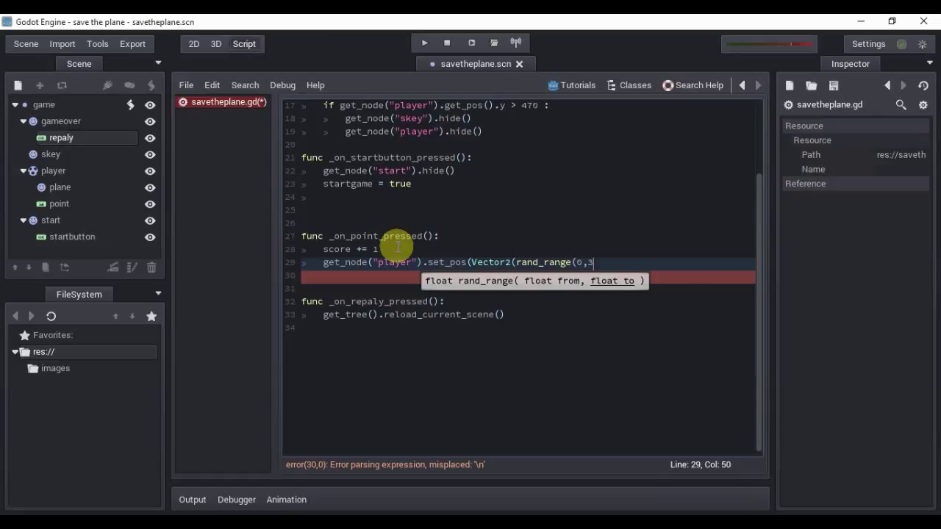
{"action": "type", "text": "1"}
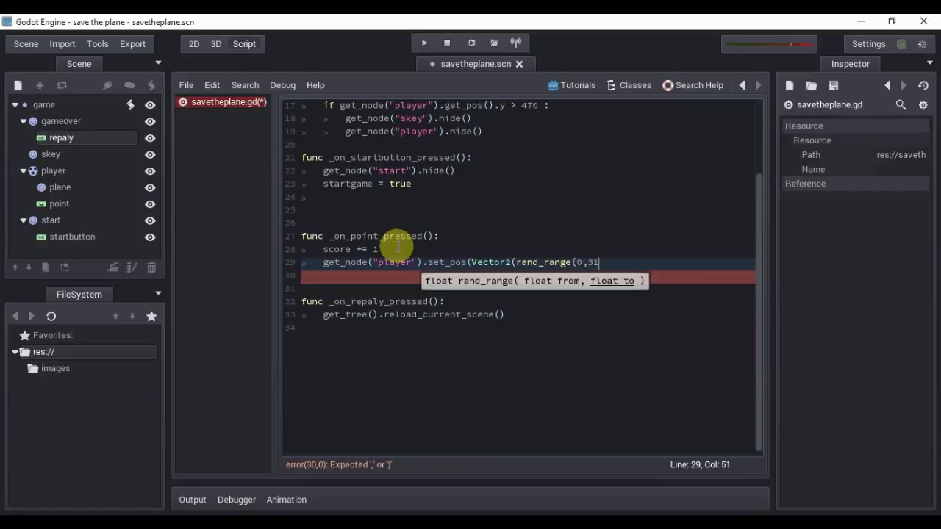
{"action": "type", "text": "4)"}
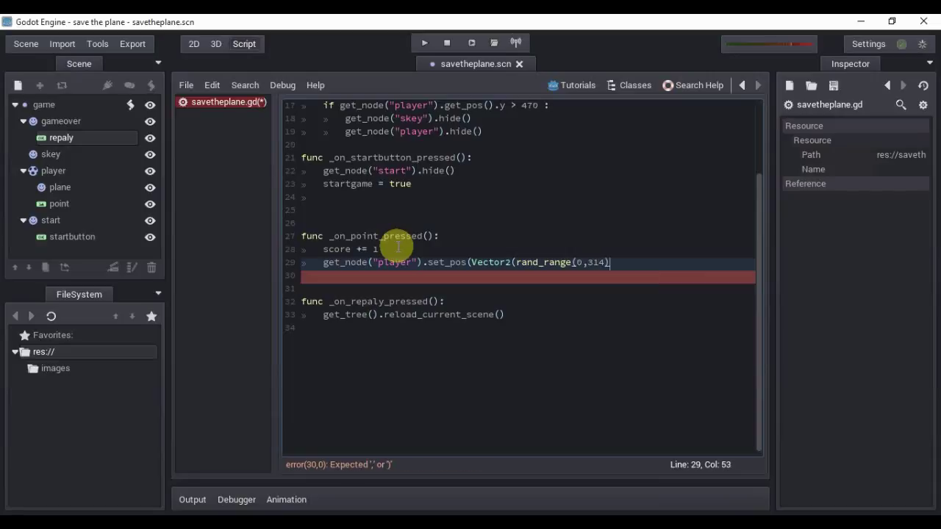
{"action": "type", "text": ","}
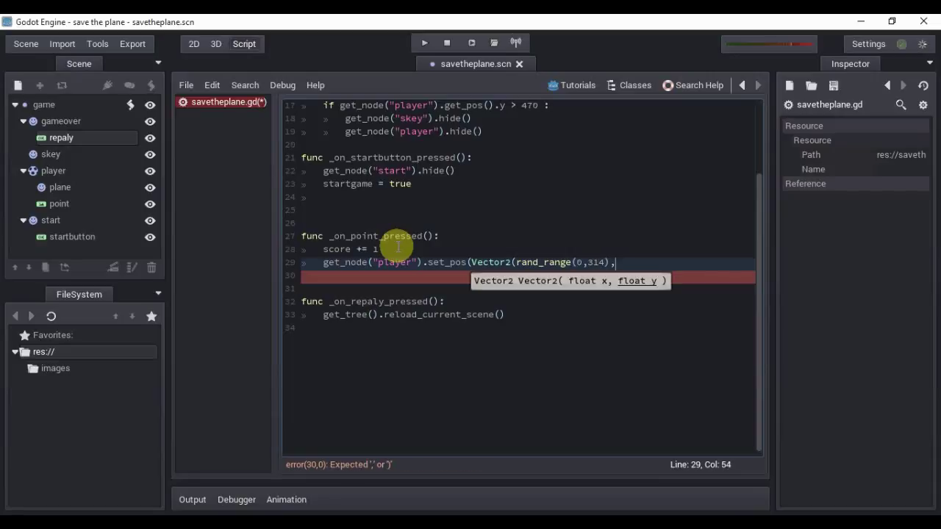
{"action": "type", "text": "r"}
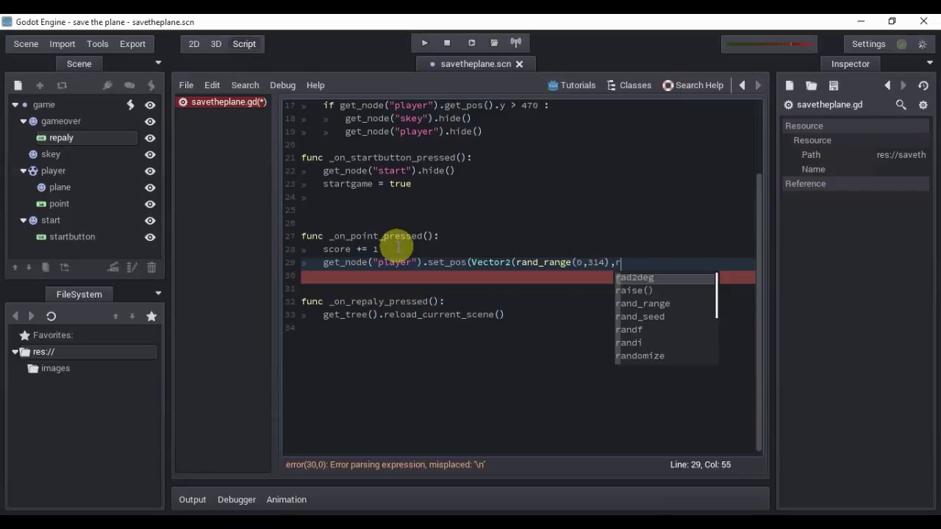
{"action": "type", "text": "an"}
{"action": "key", "text": "Return"}
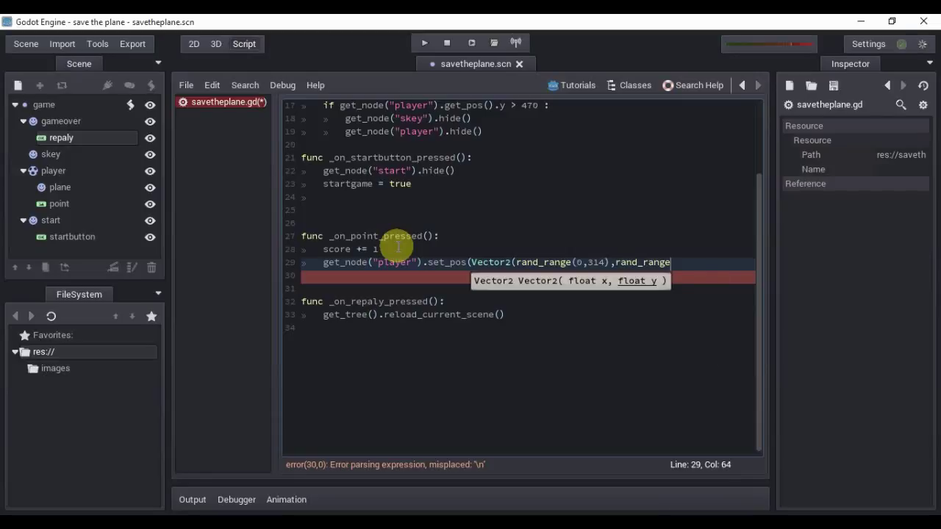
{"action": "type", "text": "("}
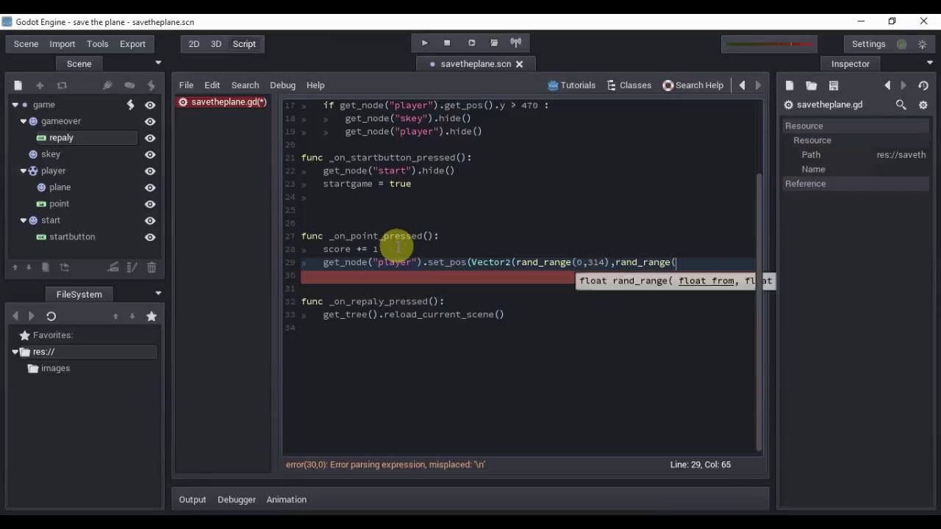
{"action": "type", "text": "0"}
{"action": "type", "text": ","}
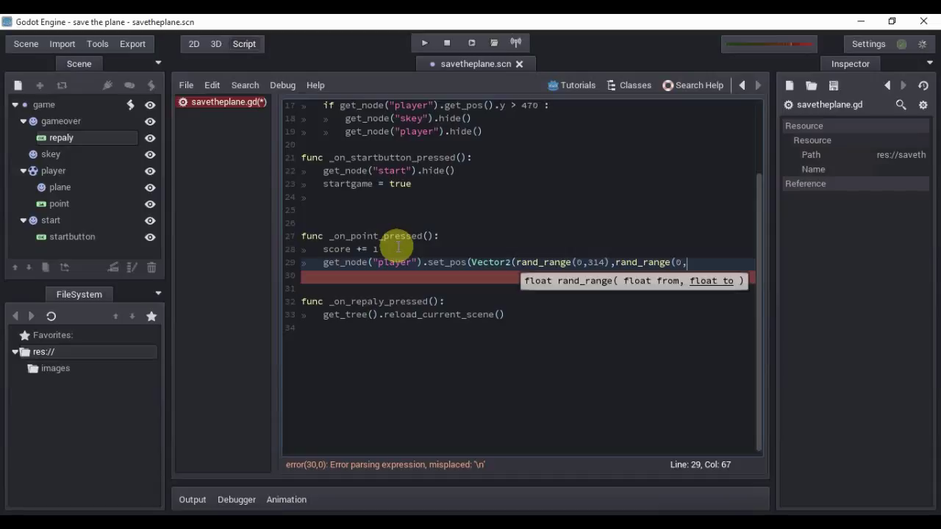
{"action": "type", "text": "-"}
{"action": "type", "text": "300"}
{"action": "type", "text": "))"}
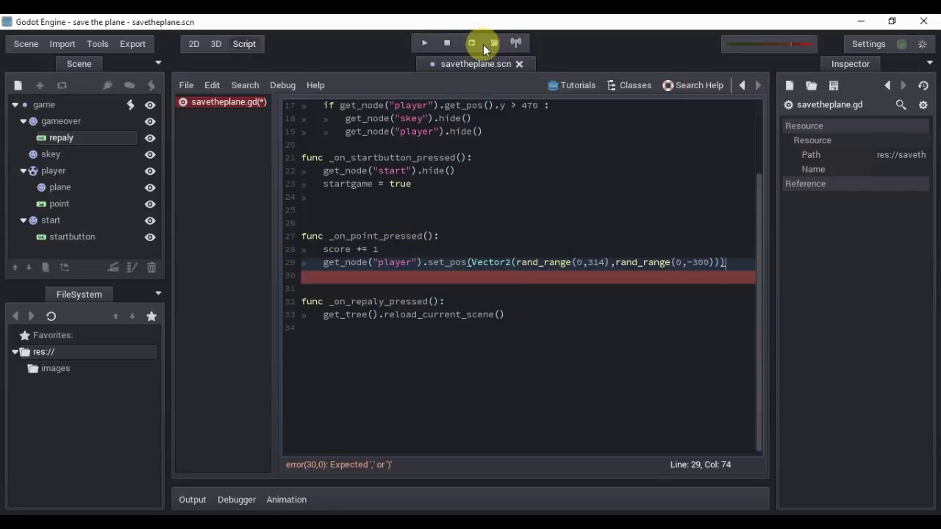
- Save and run the scene, hit falling planes to score, restart once, then close the game window
{"action": "left_click", "coordinate": [471, 43]}
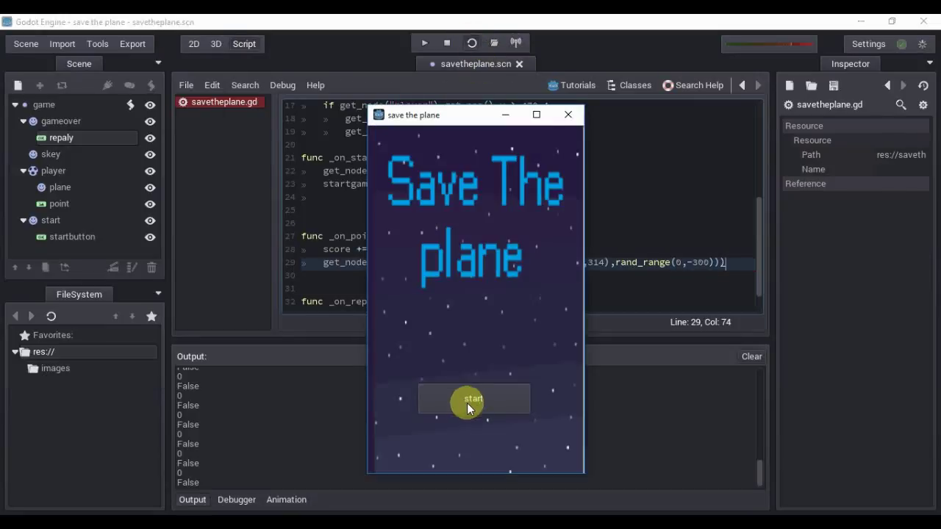
{"action": "left_click", "coordinate": [476, 405]}
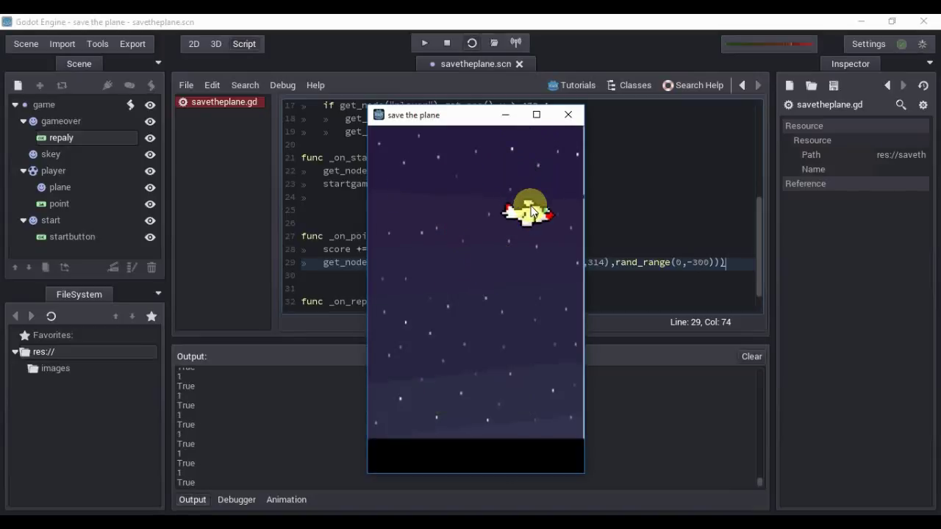
{"action": "left_click", "coordinate": [532, 212]}
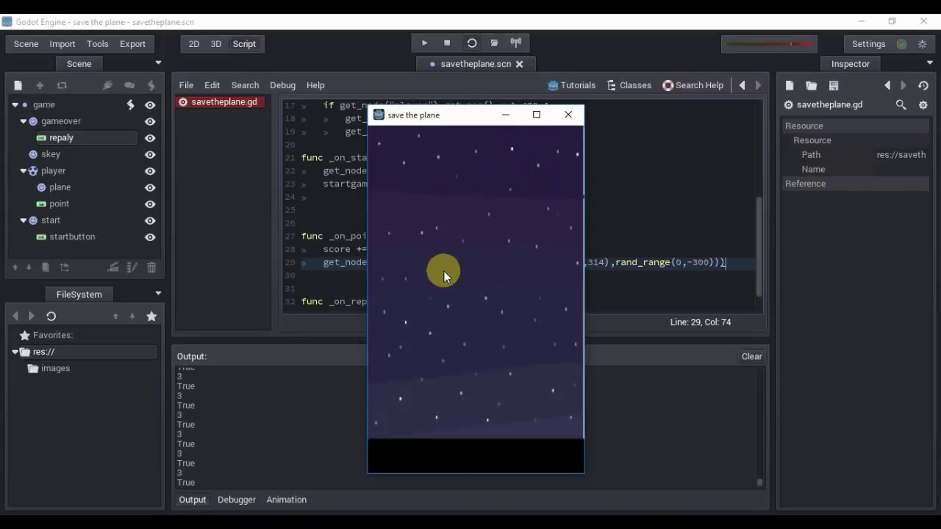
{"action": "left_click", "coordinate": [473, 192]}
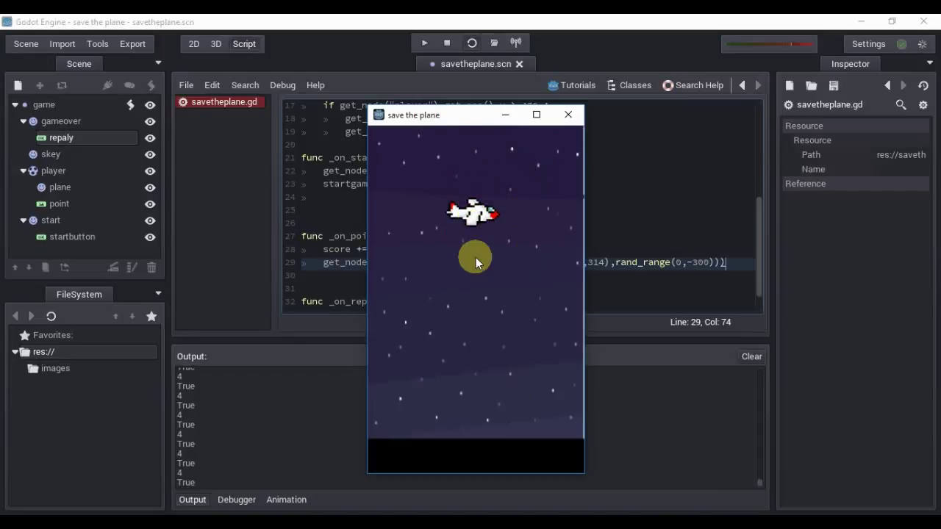
{"action": "left_click", "coordinate": [474, 265]}
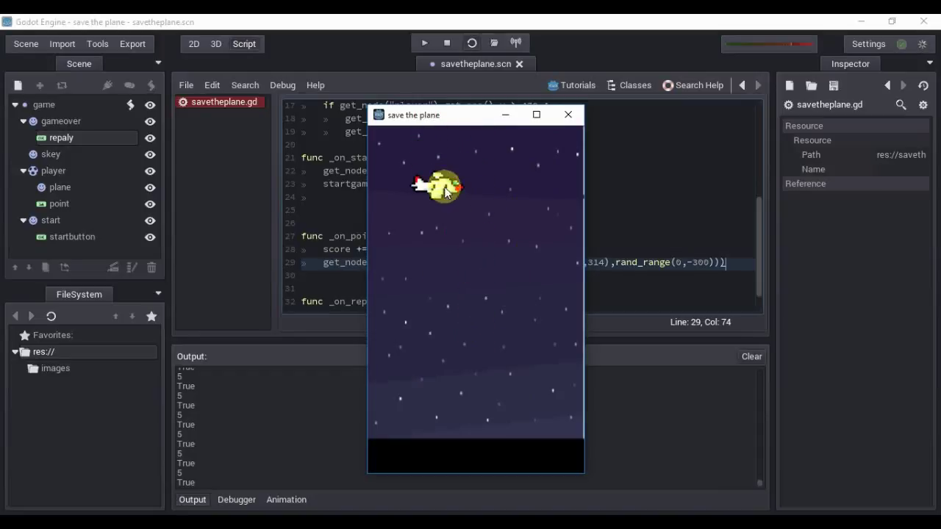
{"action": "left_click", "coordinate": [441, 243]}
{"action": "left_click_drag", "start_coordinate": [441, 243], "coordinate": [443, 383]}
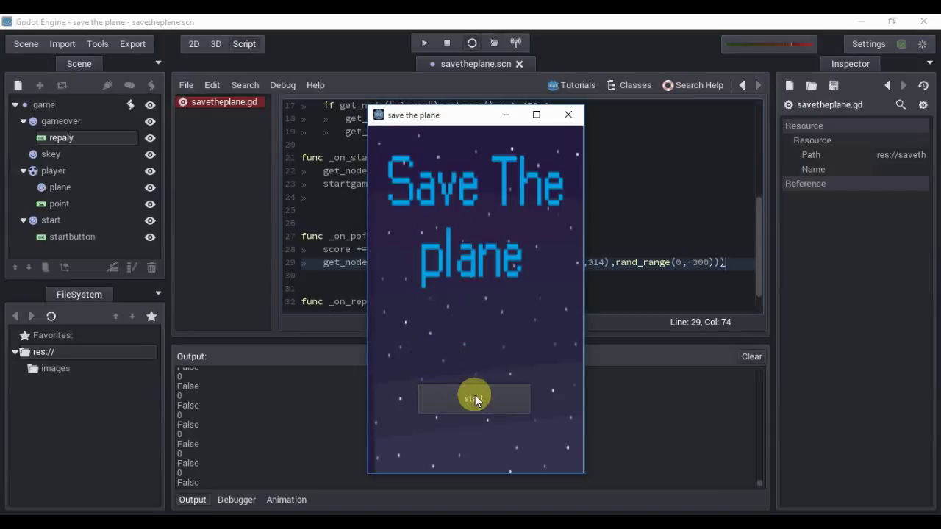
{"action": "left_click", "coordinate": [474, 399]}
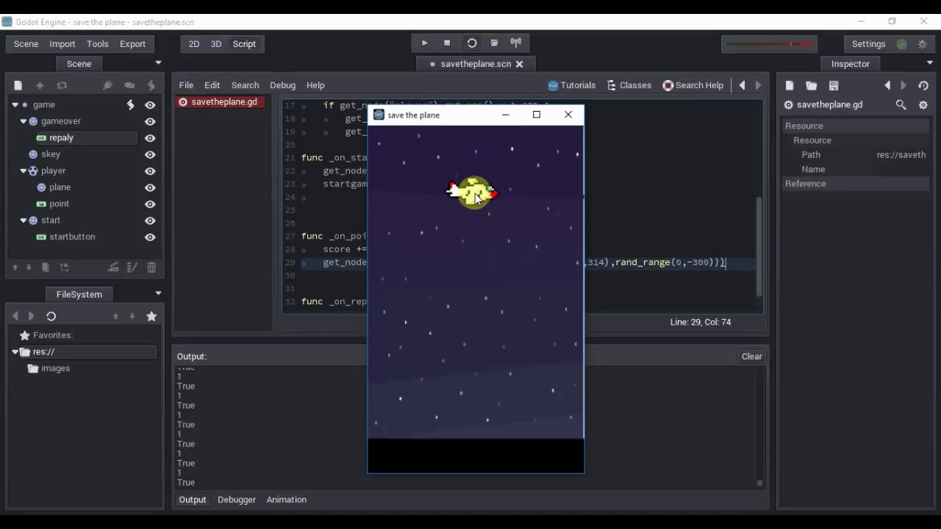
{"action": "left_click", "coordinate": [478, 262]}
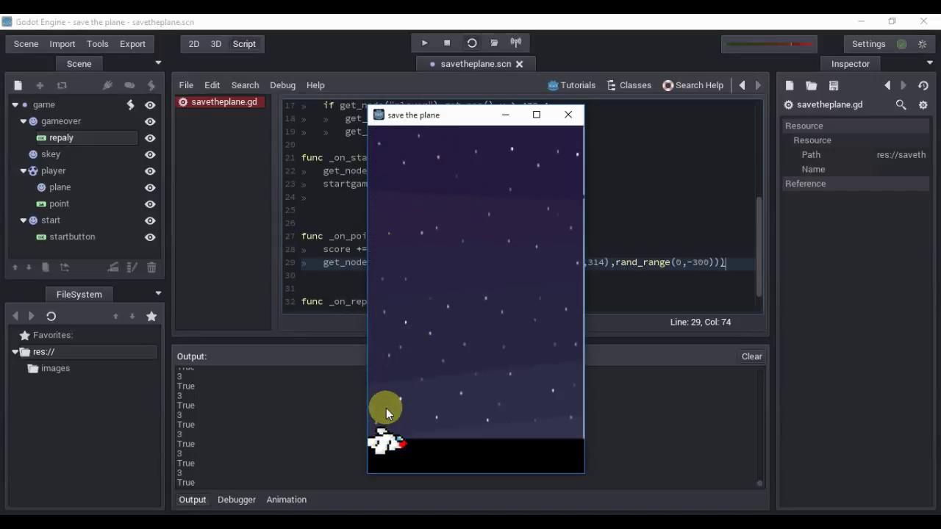
{"action": "left_click", "coordinate": [567, 116]}
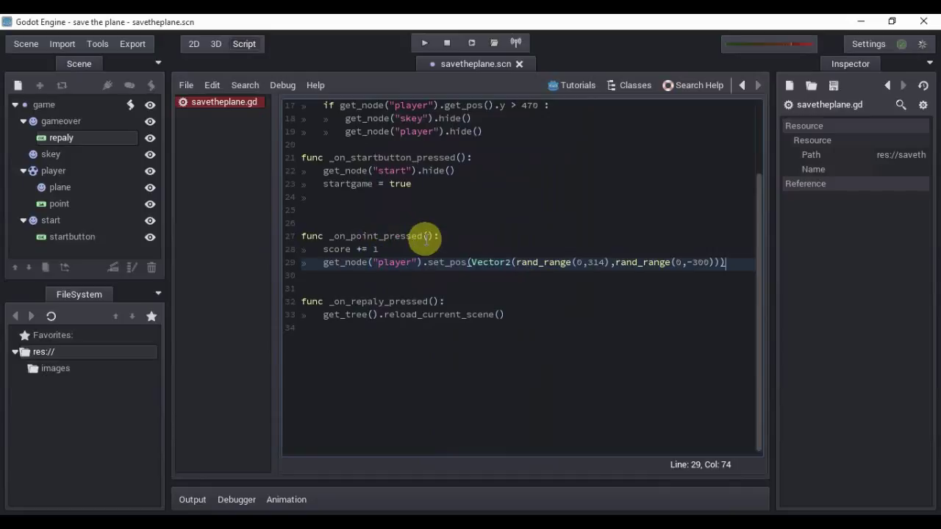
- Declare var speed = 100 and use speed as the falling velocity on line 15
{"action": "left_click_drag", "start_coordinate": [752, 257], "coordinate": [759, 164]}
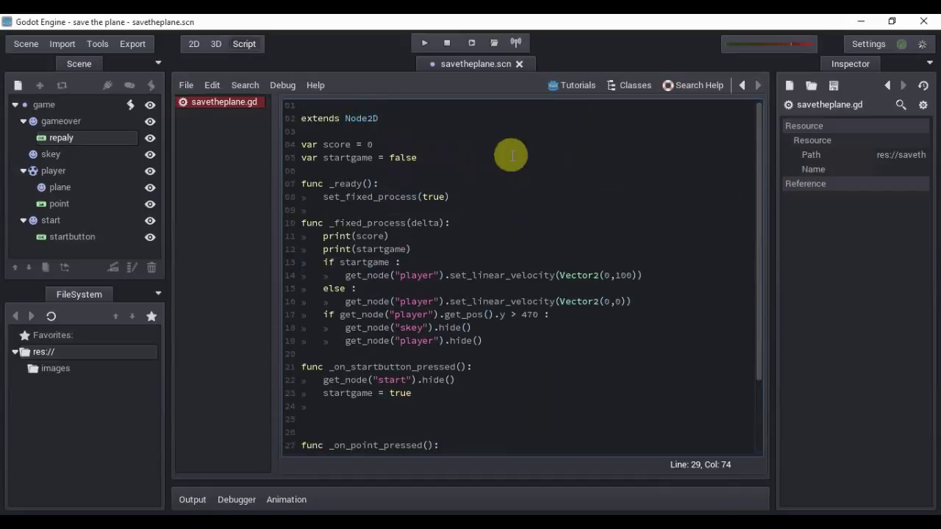
{"action": "left_click", "coordinate": [450, 163]}
{"action": "key", "text": "Return"}
{"action": "type", "text": "va"}
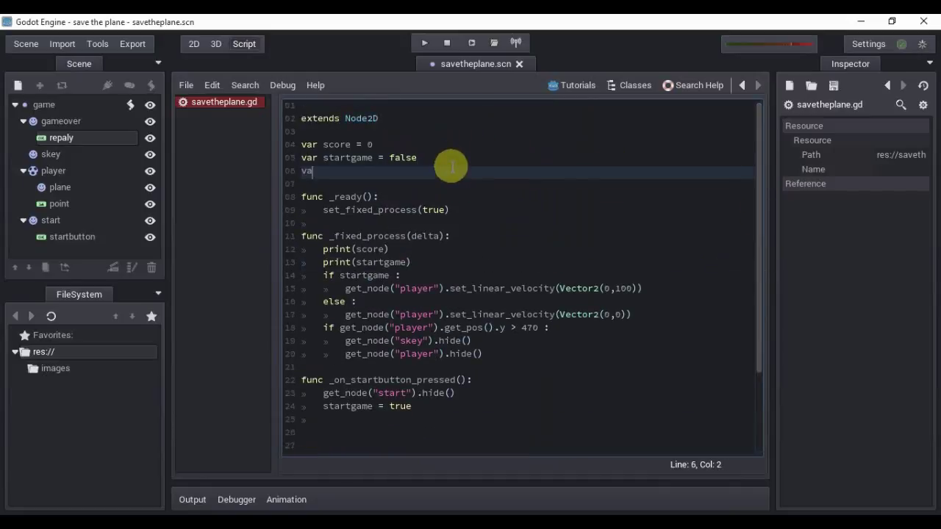
{"action": "type", "text": "r sp"}
{"action": "type", "text": "eed = "}
{"action": "type", "text": "100"}
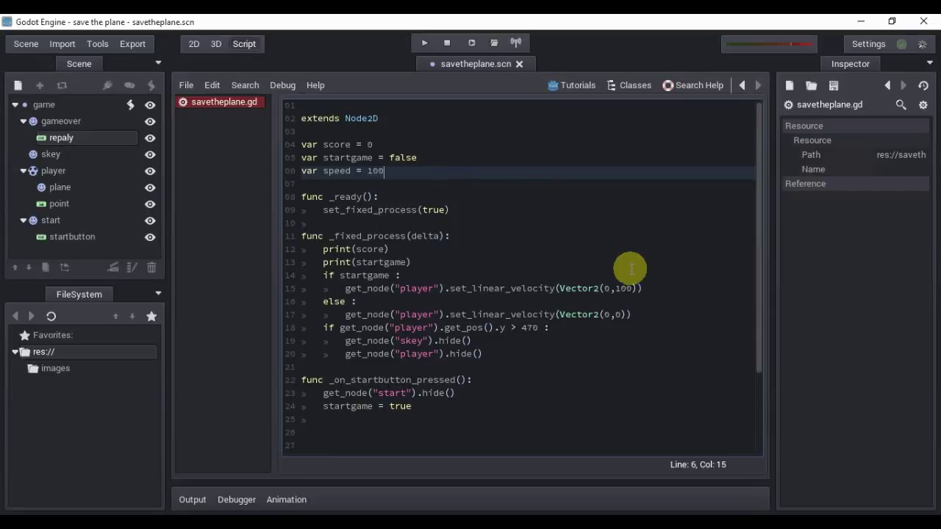
{"action": "left_click", "coordinate": [626, 288]}
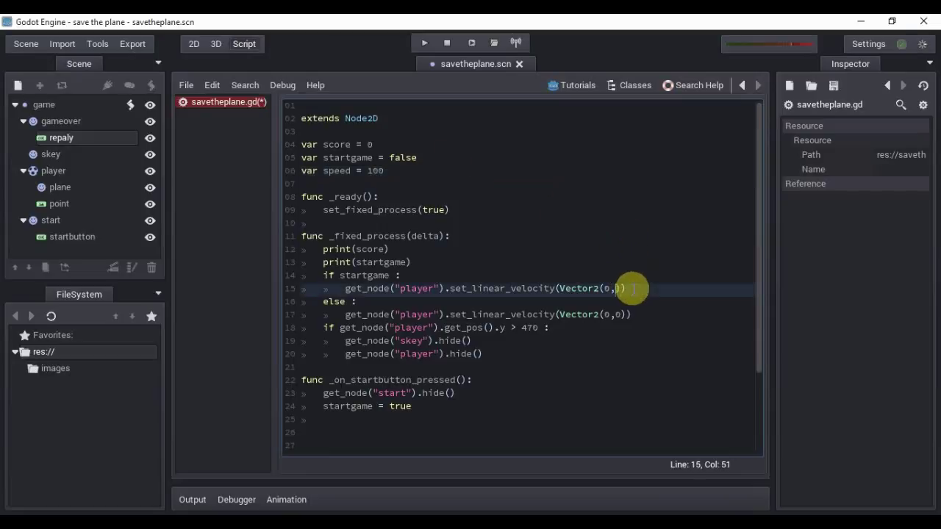
{"action": "type", "text": "speed"}
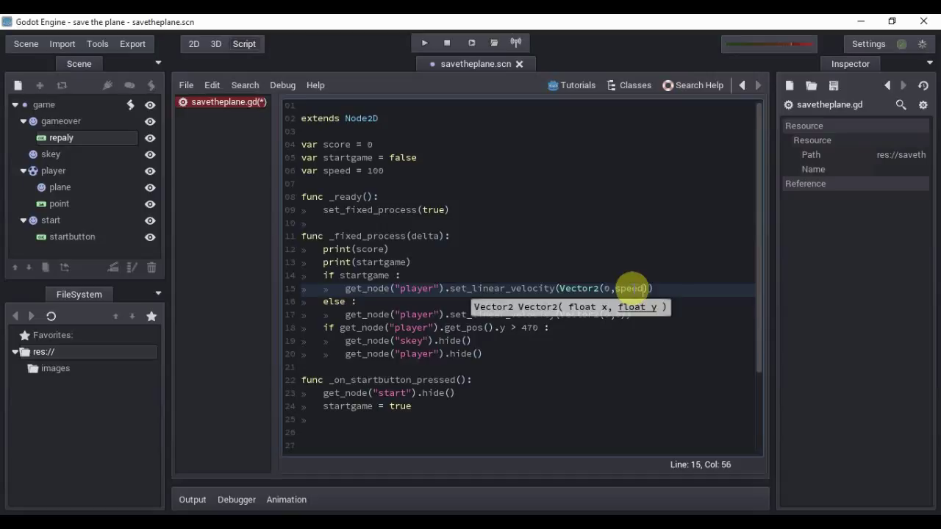
- Add speed += 10 after score += 1, then save and run the game
{"action": "left_click_drag", "start_coordinate": [760, 233], "coordinate": [762, 311]}
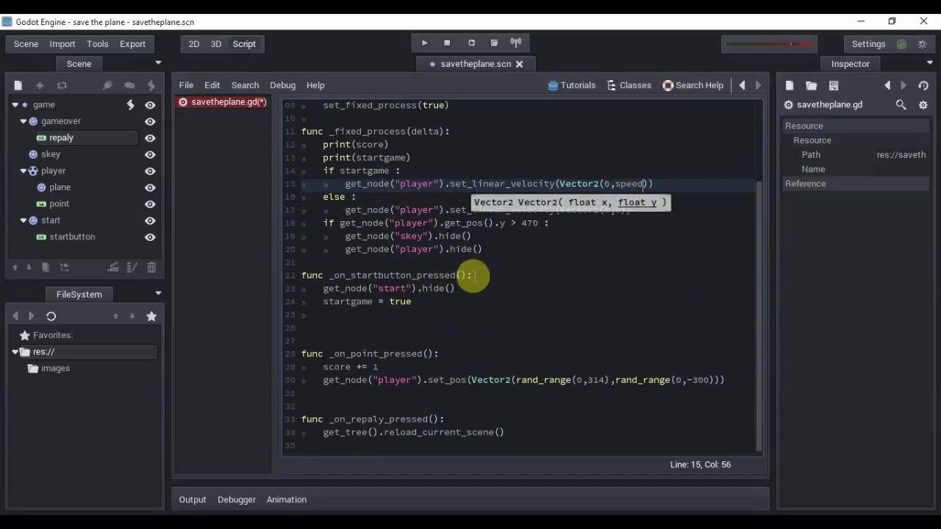
{"action": "left_click", "coordinate": [434, 363]}
{"action": "key", "text": "Return"}
{"action": "type", "text": "sp"}
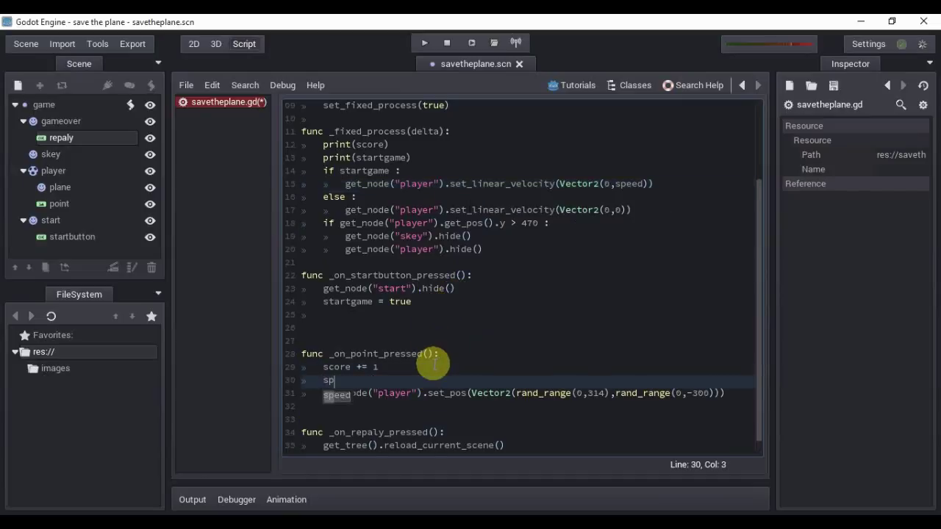
{"action": "key", "text": "Return"}
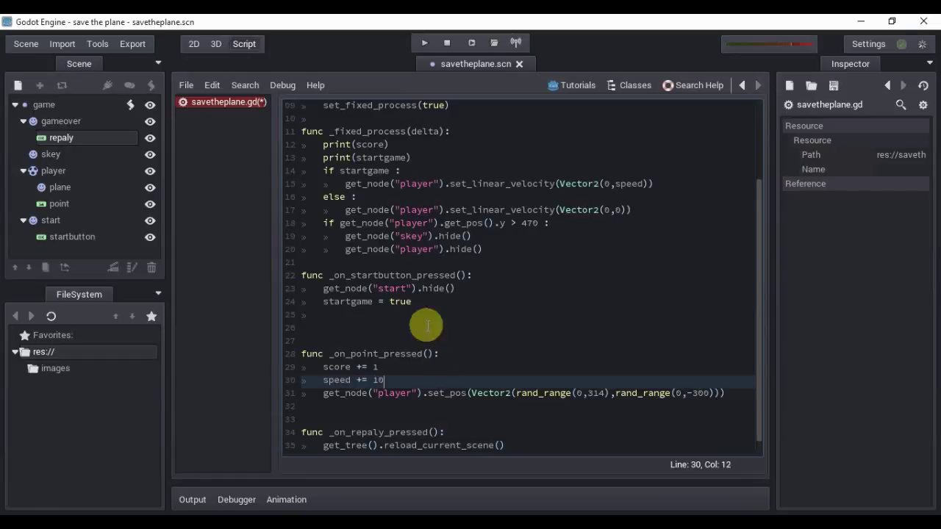
{"action": "left_click", "coordinate": [471, 46]}
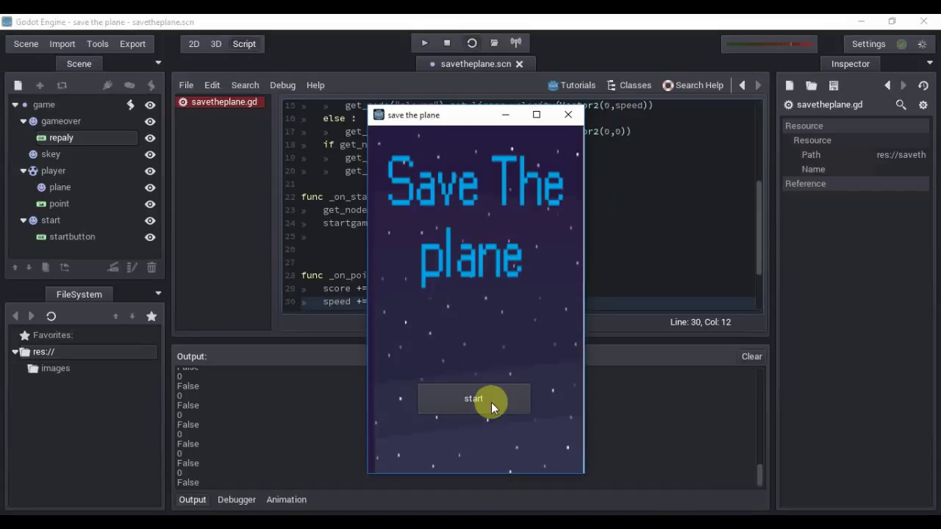
- Play a round catching falling planes until Game over at score 10, then close the game window
{"action": "left_click", "coordinate": [491, 402]}
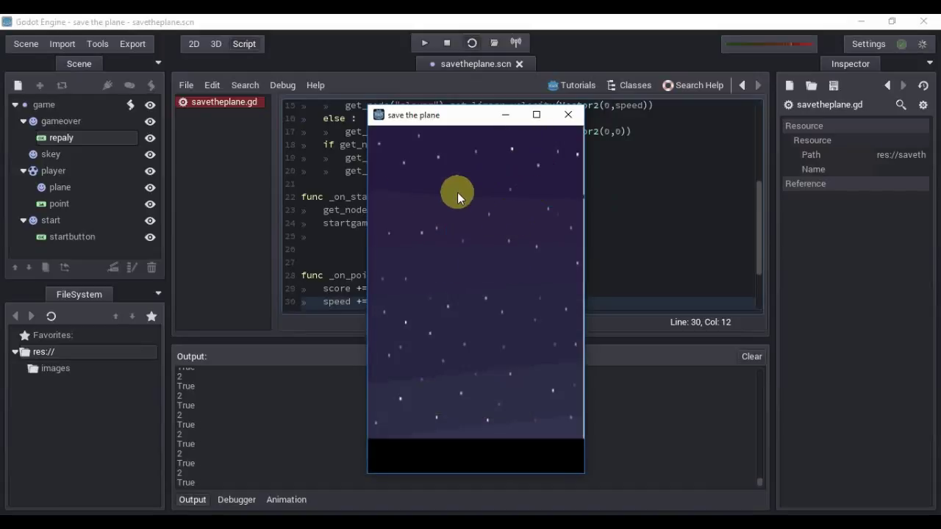
{"action": "left_click", "coordinate": [409, 193]}
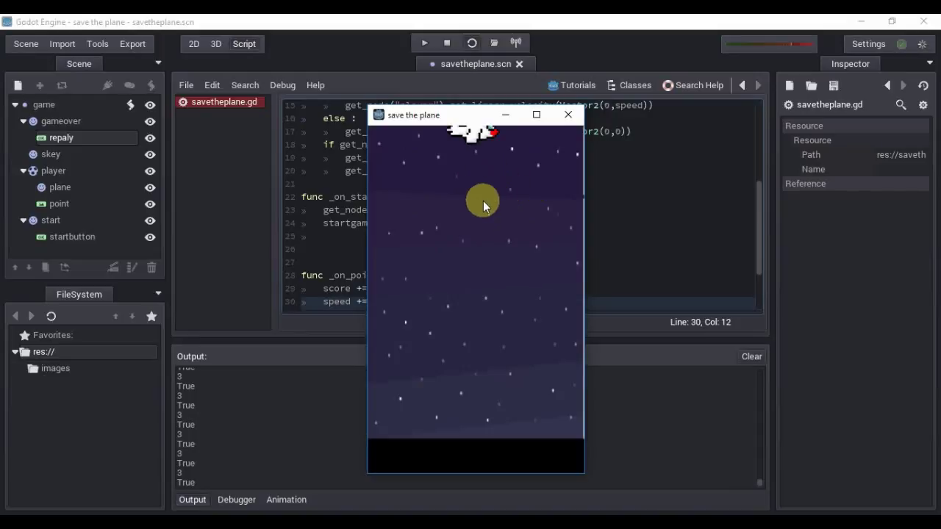
{"action": "left_click", "coordinate": [472, 270]}
{"action": "left_click", "coordinate": [468, 329]}
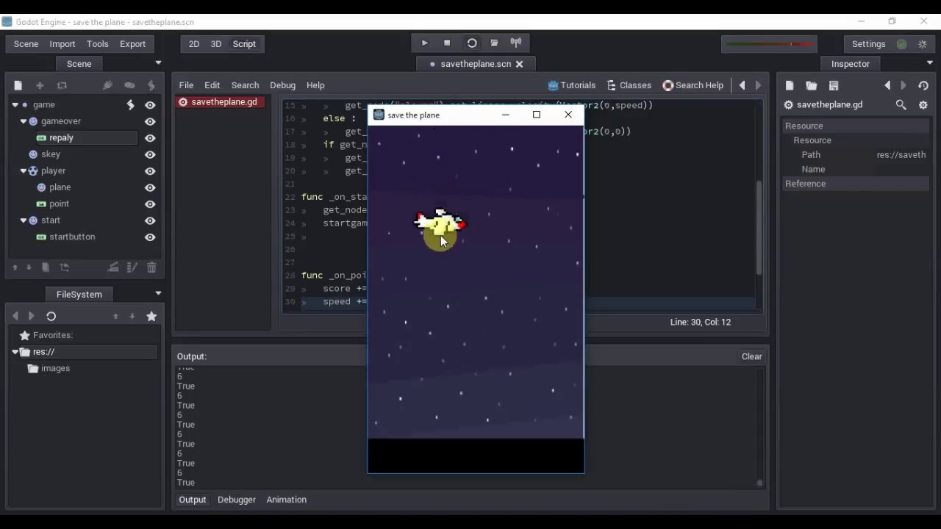
{"action": "left_click", "coordinate": [440, 235]}
{"action": "left_click", "coordinate": [550, 231]}
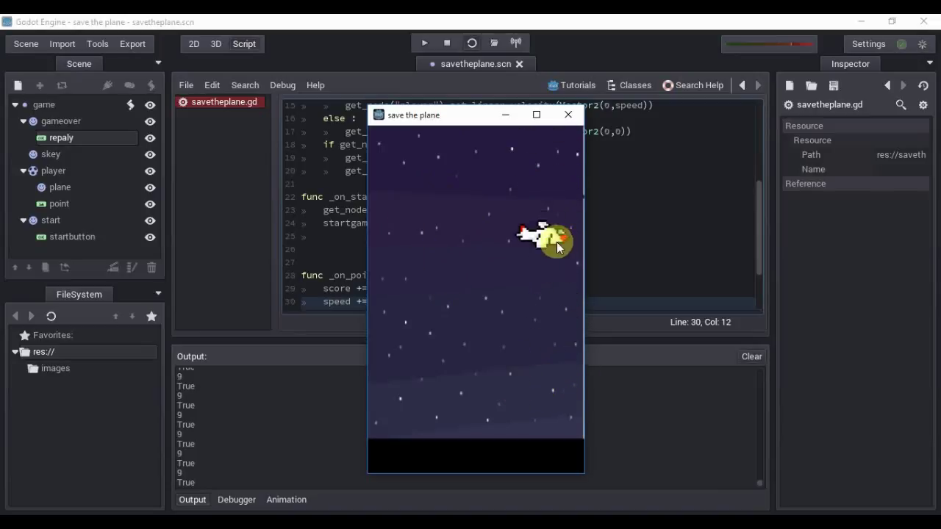
{"action": "left_click", "coordinate": [529, 307]}
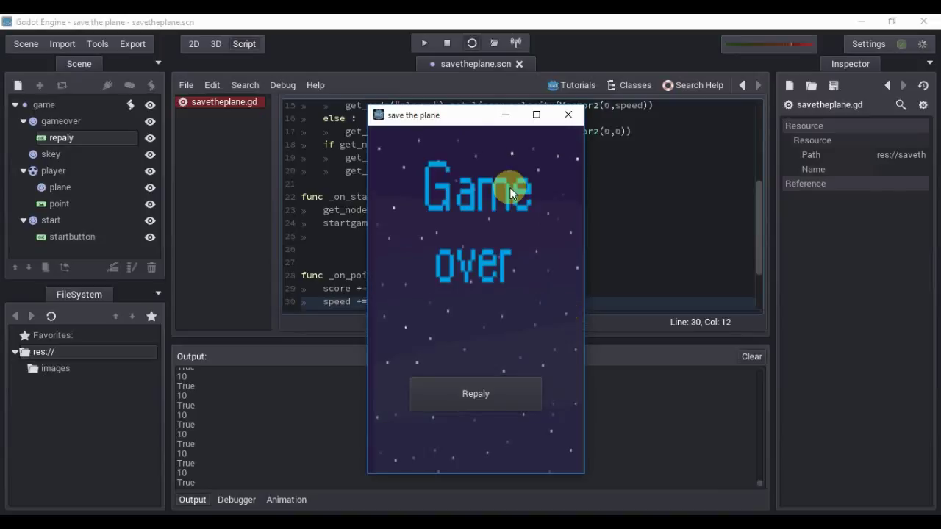
{"action": "left_click", "coordinate": [567, 116]}
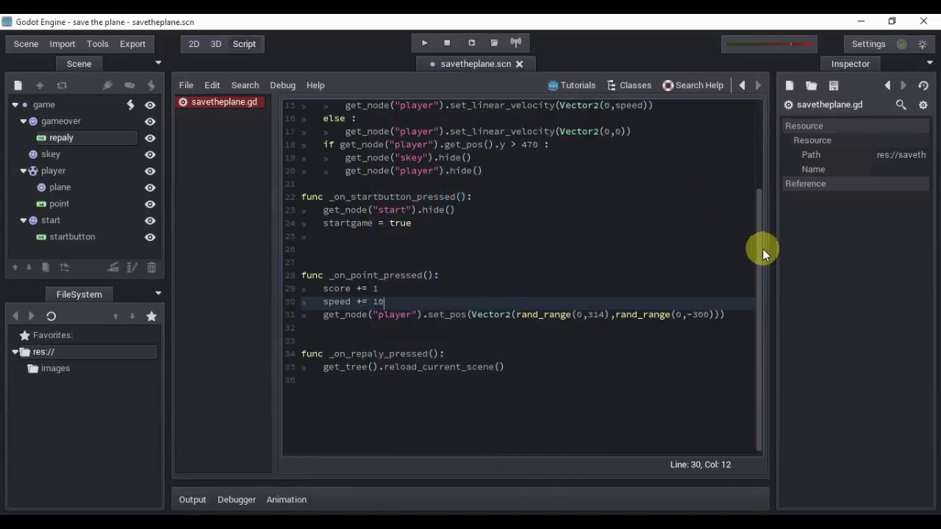
{"action": "scroll", "coordinate": [761, 255], "scroll_direction": "up", "scroll_amount": 3}
{"action": "scroll", "coordinate": [762, 226], "scroll_direction": "up", "scroll_amount": 1}
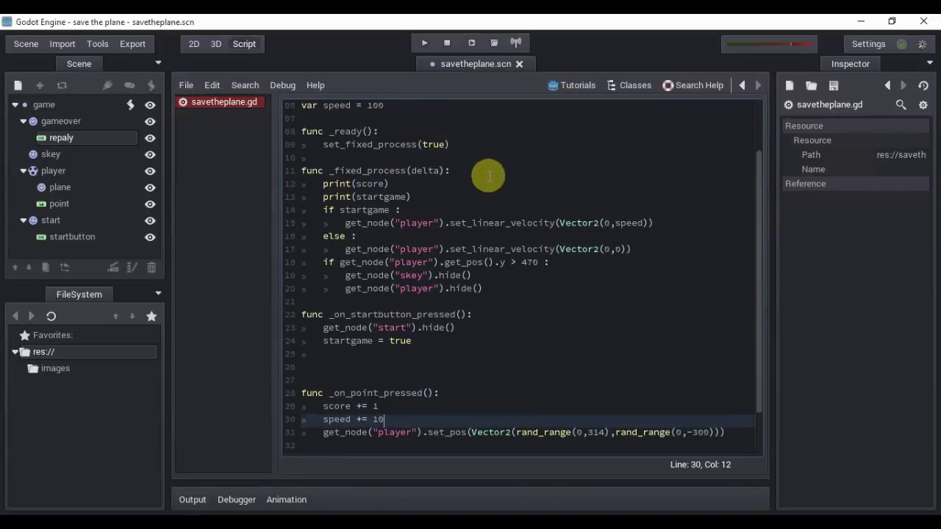
- In the 2D view, add a RichTextLabel node under the game root node
{"action": "left_click", "coordinate": [197, 41]}
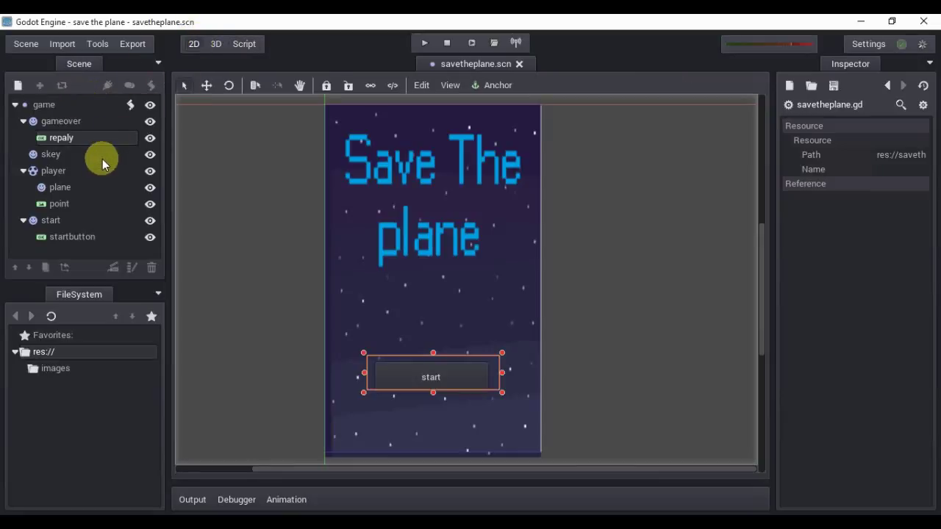
{"action": "left_click", "coordinate": [73, 104]}
{"action": "left_click", "coordinate": [18, 87]}
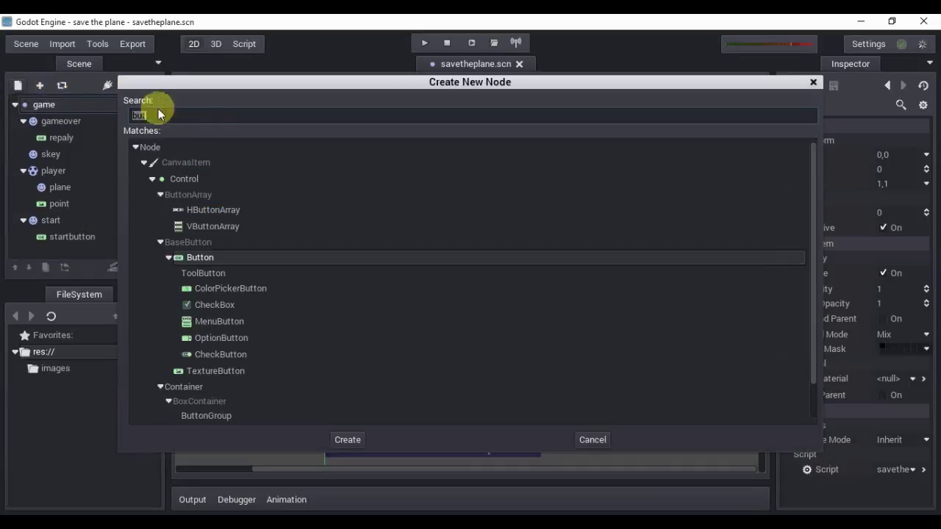
{"action": "type", "text": "ric"}
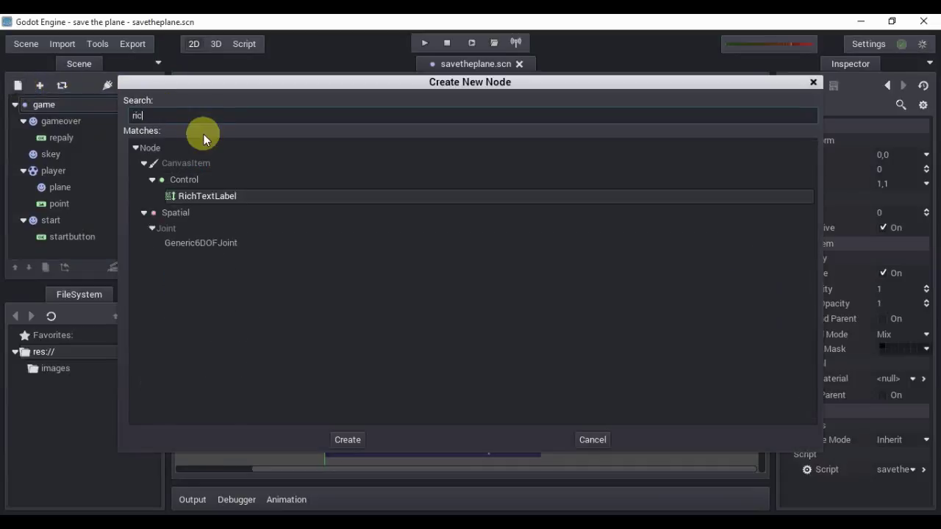
{"action": "type", "text": "h"}
{"action": "left_click", "coordinate": [210, 194]}
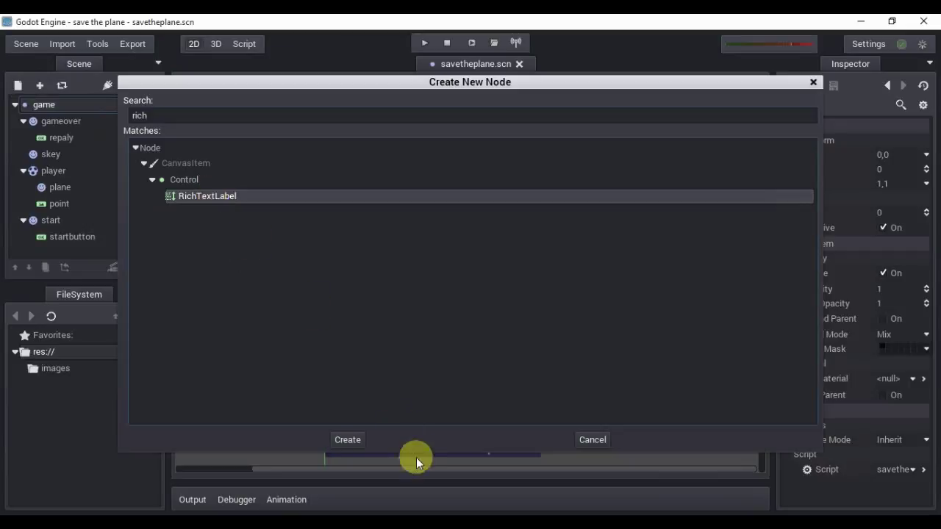
{"action": "left_click", "coordinate": [360, 441]}
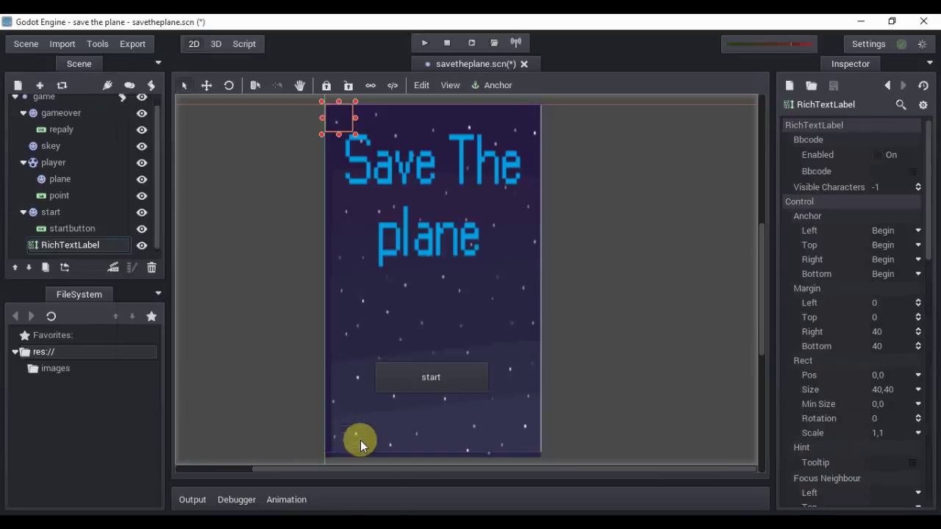
- Rename the label to score and resize it to a small 43×40 box near the top centre
{"action": "double_click", "coordinate": [88, 242]}
{"action": "type", "text": "score"}
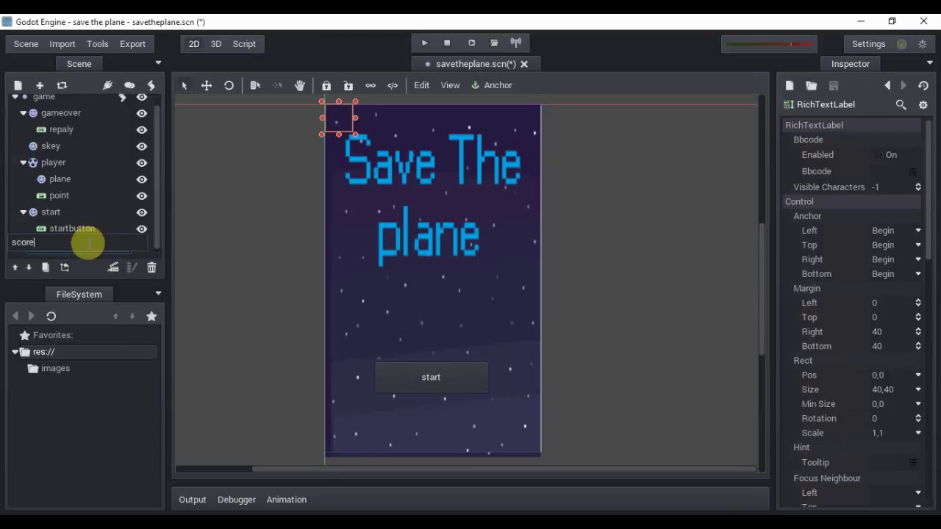
{"action": "key", "text": "Return"}
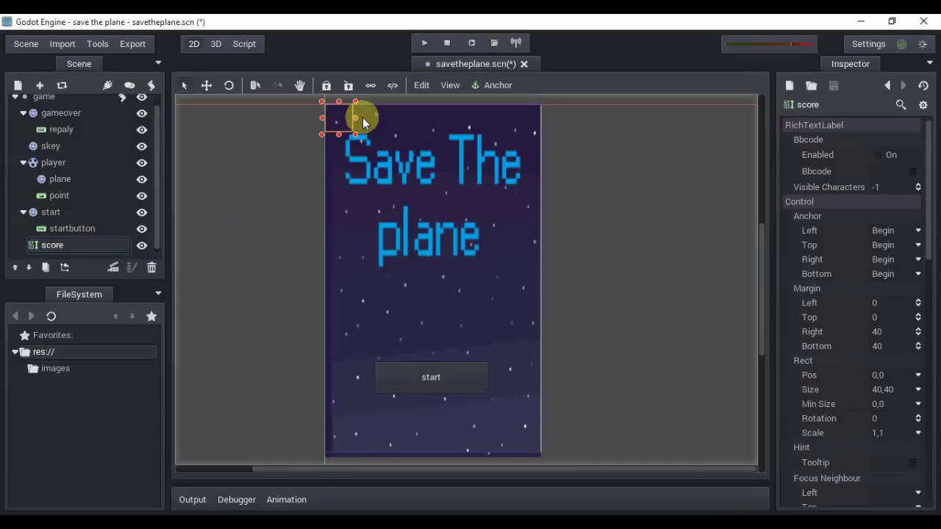
{"action": "mouse_move", "coordinate": [355, 117]}
{"action": "left_mouse_down"}
{"action": "mouse_move", "coordinate": [468, 121]}
{"action": "mouse_move", "coordinate": [450, 130]}
{"action": "left_mouse_up"}
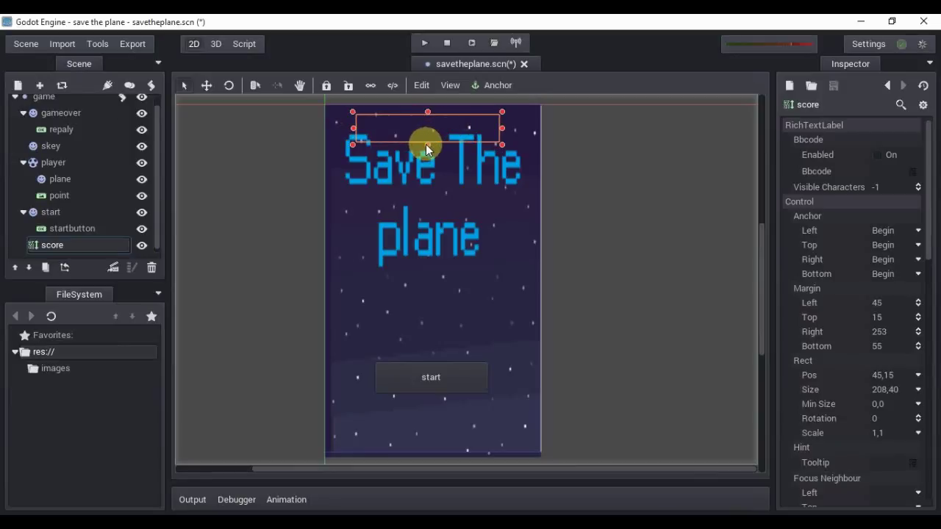
{"action": "mouse_move", "coordinate": [500, 130]}
{"action": "left_mouse_down"}
{"action": "mouse_move", "coordinate": [394, 133]}
{"action": "mouse_move", "coordinate": [433, 132]}
{"action": "left_mouse_up"}
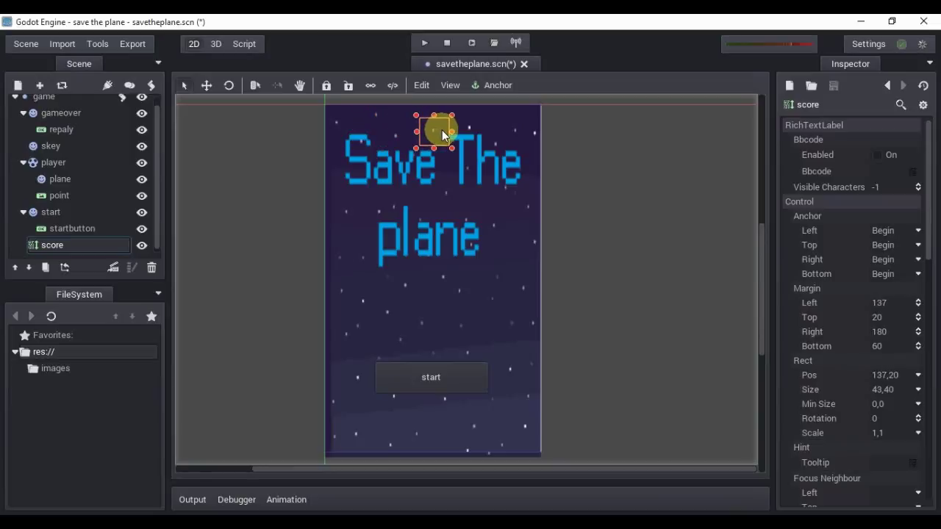
{"action": "left_click", "coordinate": [239, 44]}
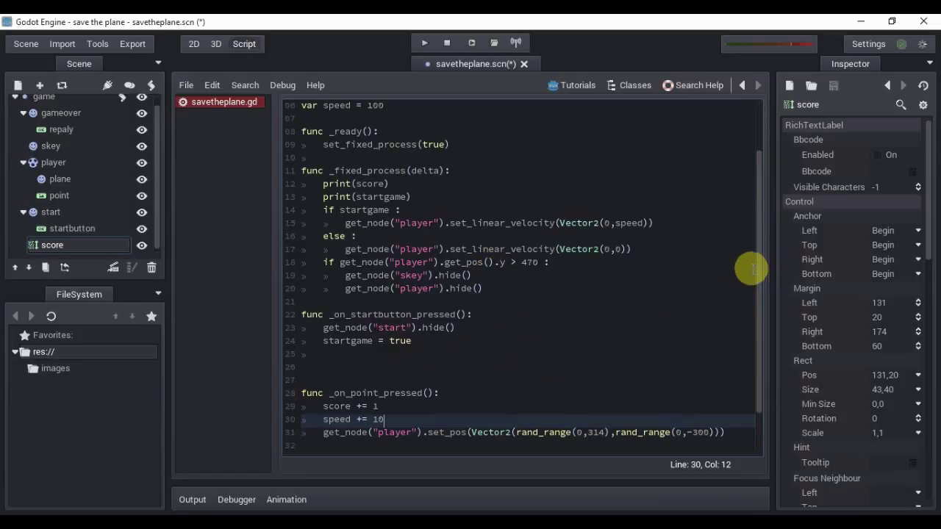
- Add an unindented line after line 20 starting get_node("score")
{"action": "left_click_drag", "start_coordinate": [762, 266], "coordinate": [763, 280]}
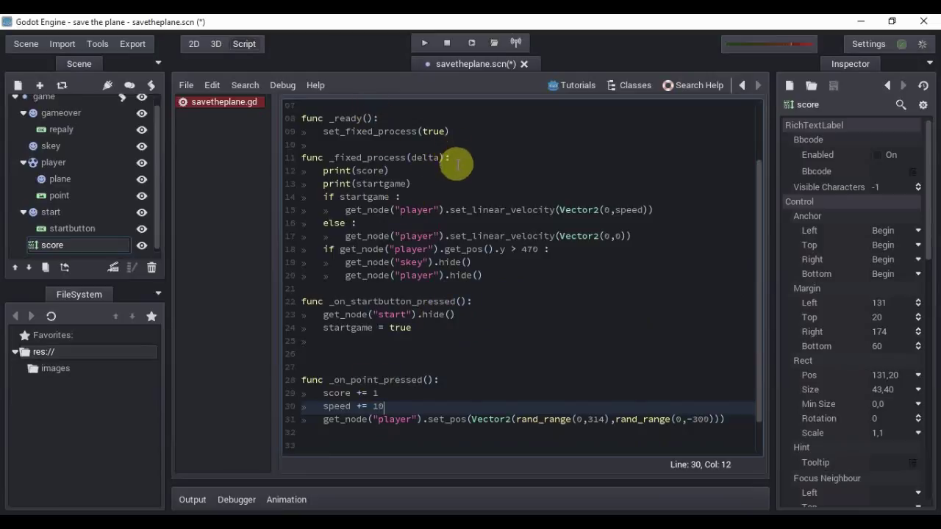
{"action": "left_click", "coordinate": [483, 275]}
{"action": "key", "text": "Return"}
{"action": "key", "text": "BackSpace"}
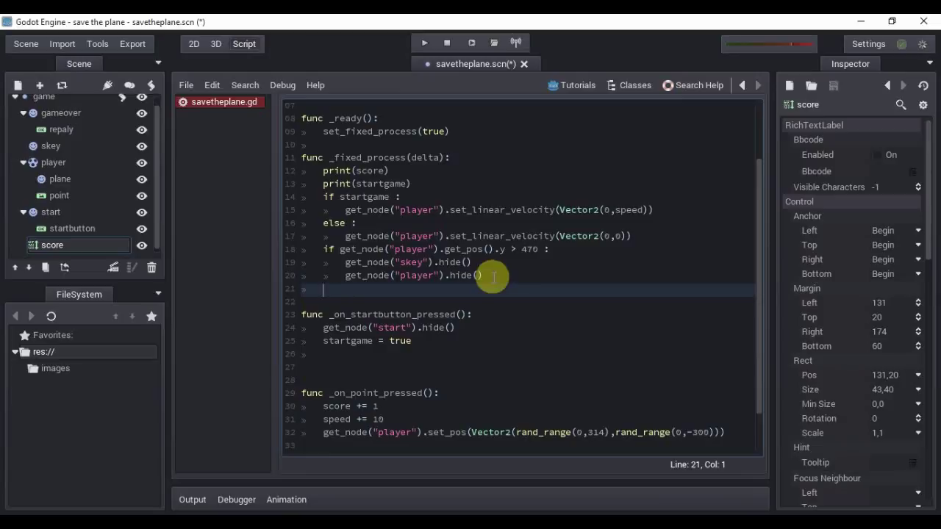
{"action": "type", "text": "get_n"}
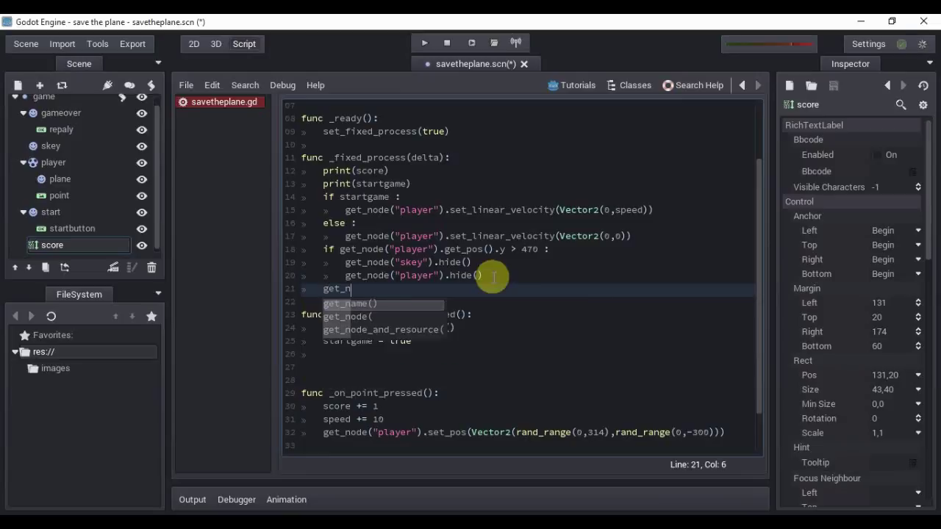
{"action": "key", "text": "Down"}
{"action": "key", "text": "Return"}
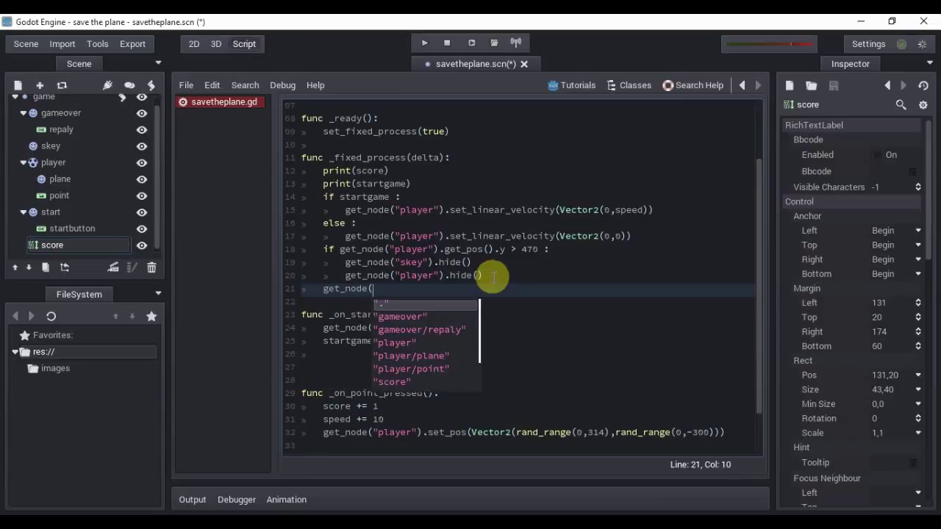
{"action": "key", "text": "Down"}
{"action": "key", "text": "Down"}
{"action": "key", "text": "Down"}
{"action": "key", "text": "Down"}
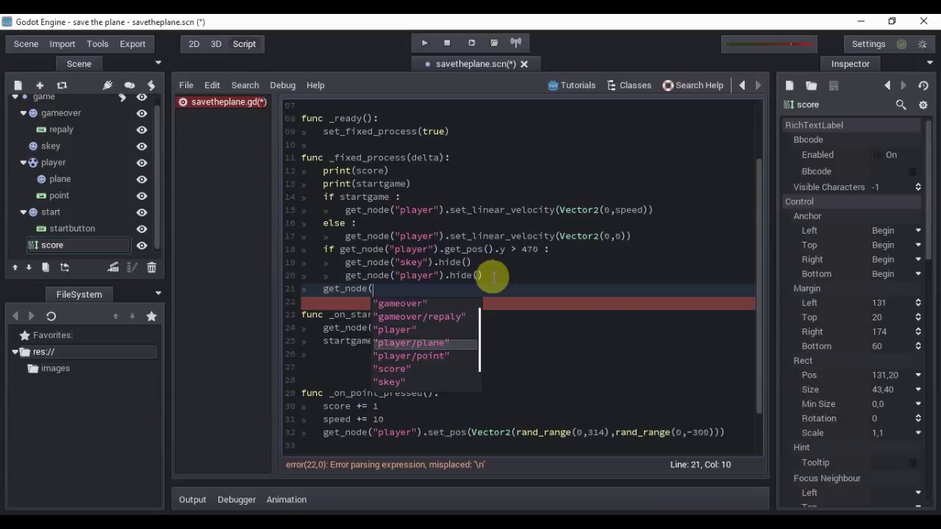
{"action": "key", "text": "Down"}
{"action": "key", "text": "Down"}
{"action": "key", "text": "Down"}
{"action": "key", "text": "Down"}
{"action": "key", "text": "Down"}
{"action": "key", "text": "Up"}
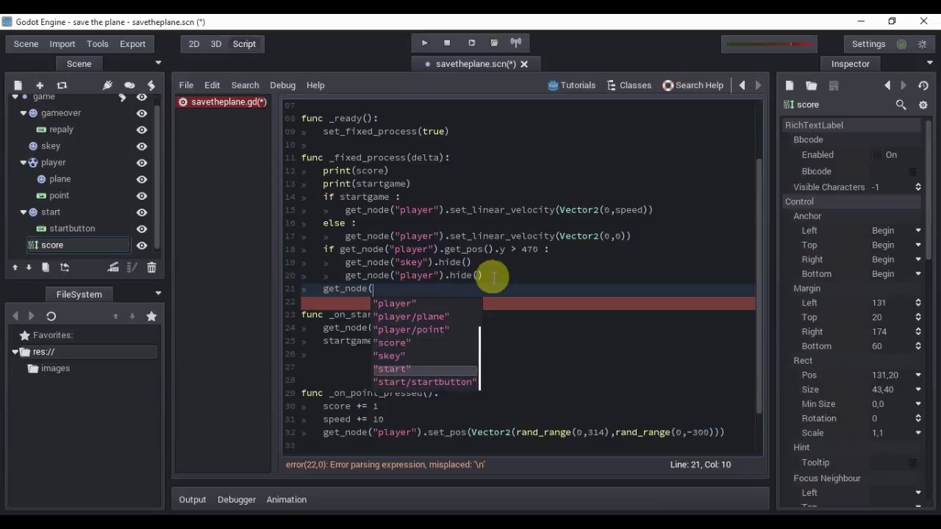
{"action": "key", "text": "Up"}
{"action": "key", "text": "Up"}
{"action": "key", "text": "Return"}
- Complete the line as .add_text(str(score))
{"action": "type", "text": ")."}
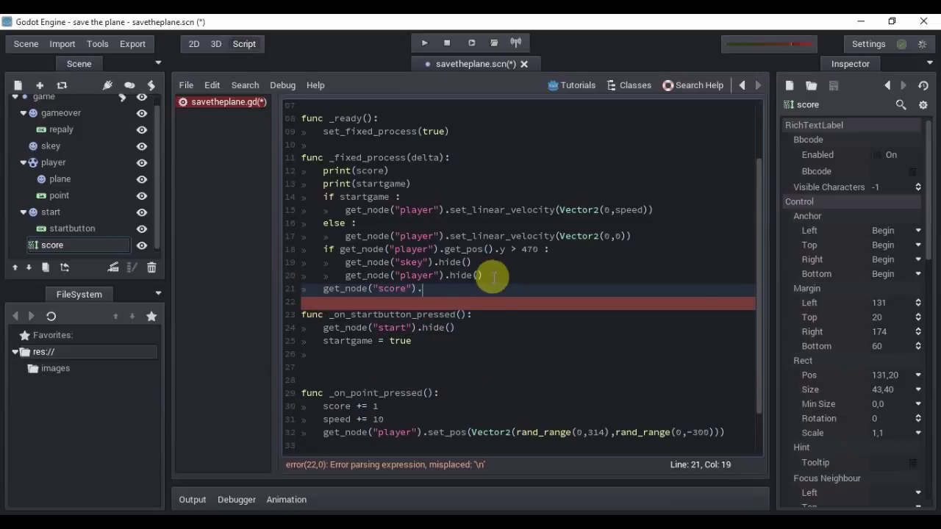
{"action": "type", "text": "a"}
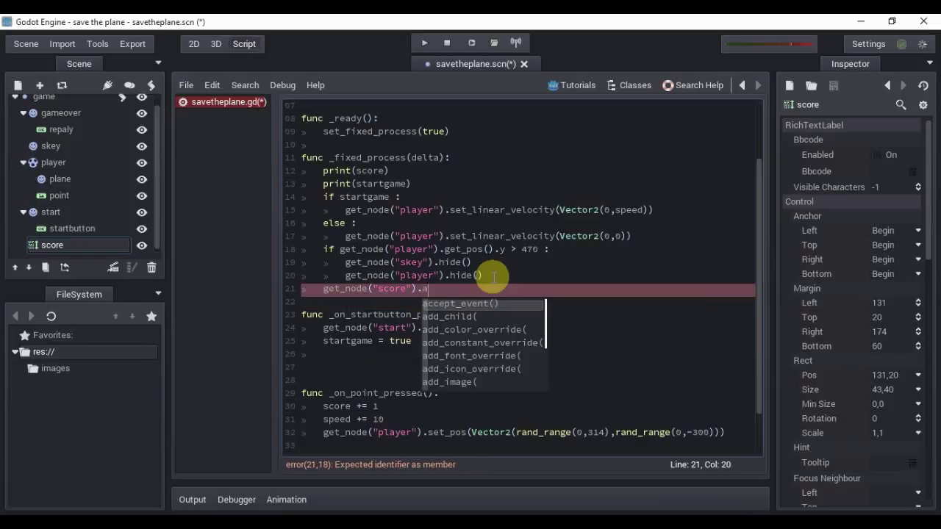
{"action": "type", "text": "dd_"}
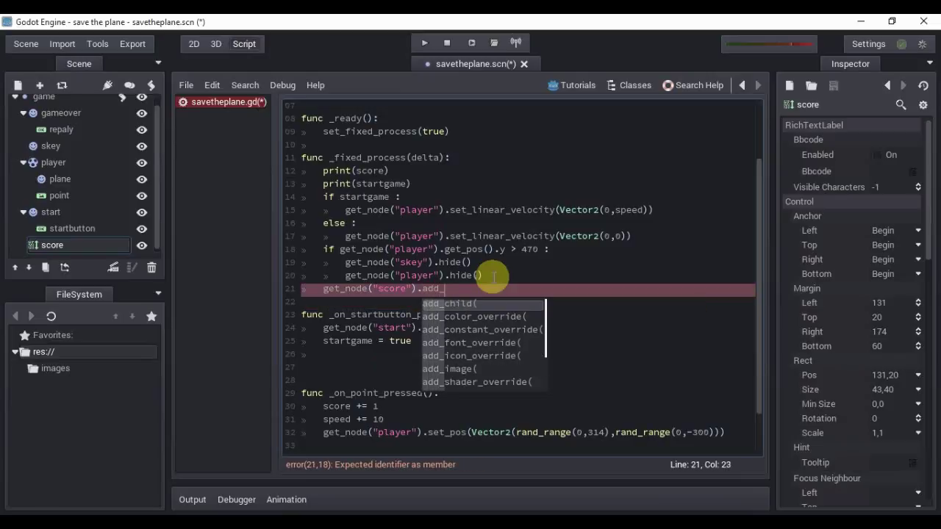
{"action": "type", "text": "t"}
{"action": "key", "text": "Return"}
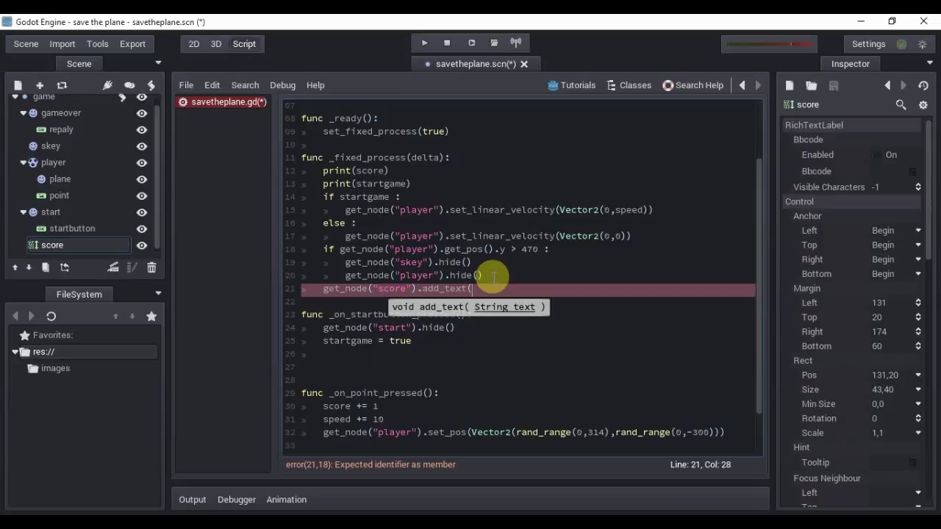
{"action": "type", "text": "str("}
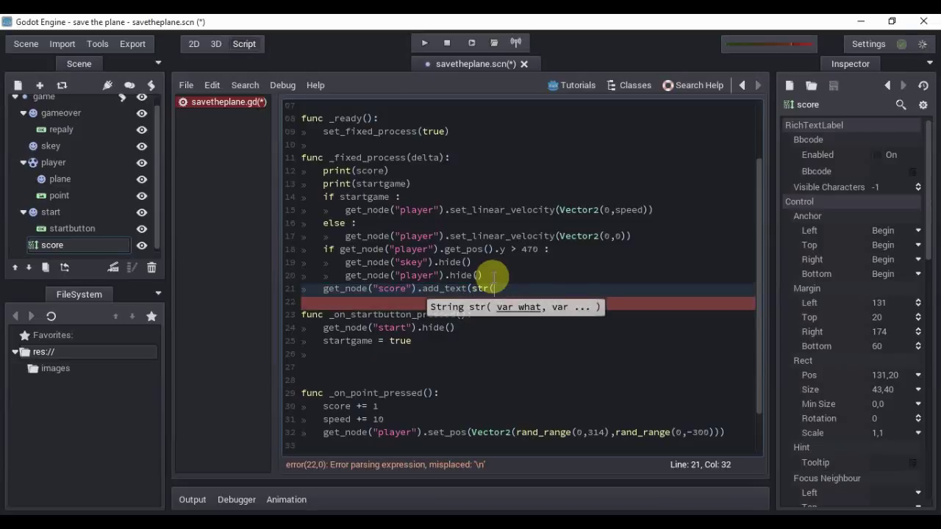
{"action": "type", "text": "sc"}
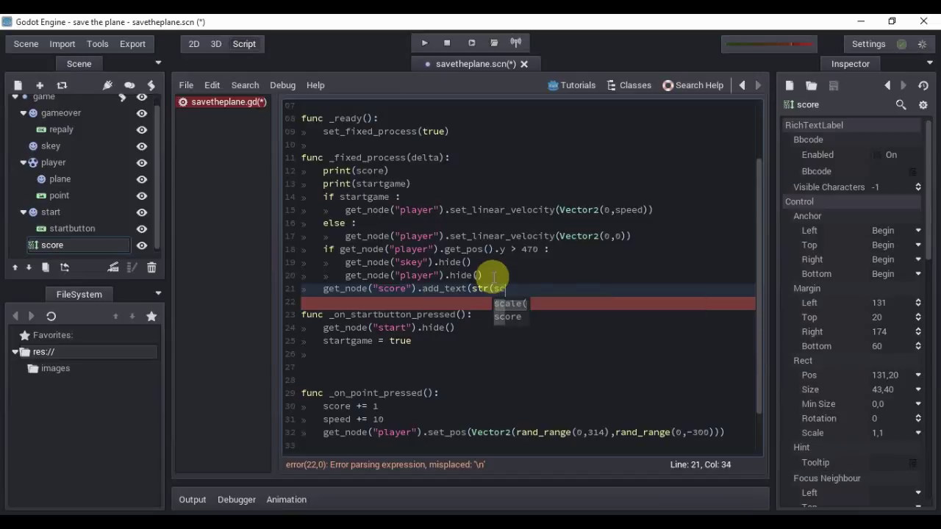
{"action": "key", "text": "Down"}
{"action": "key", "text": "Return"}
{"action": "type", "text": ")"}
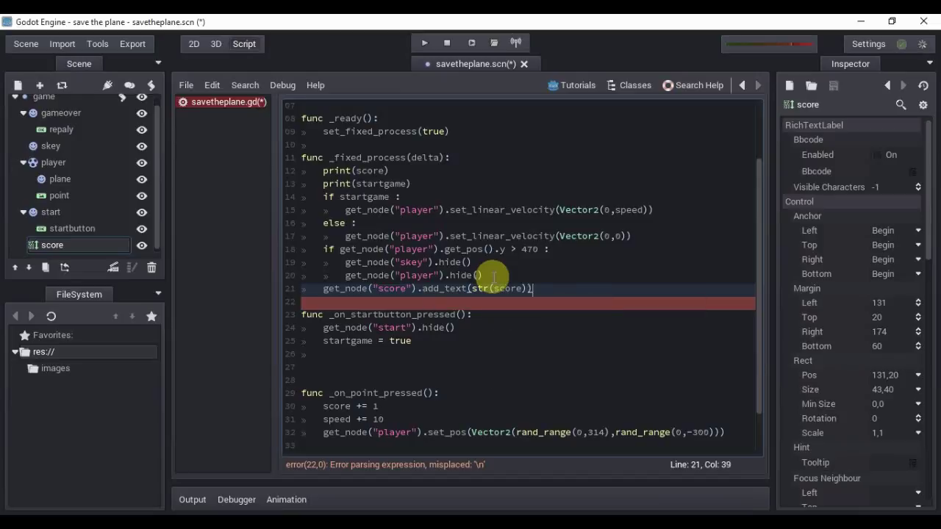
- Save and run the game, score a point on a falling plane, then close the game window
{"action": "left_click", "coordinate": [477, 46]}
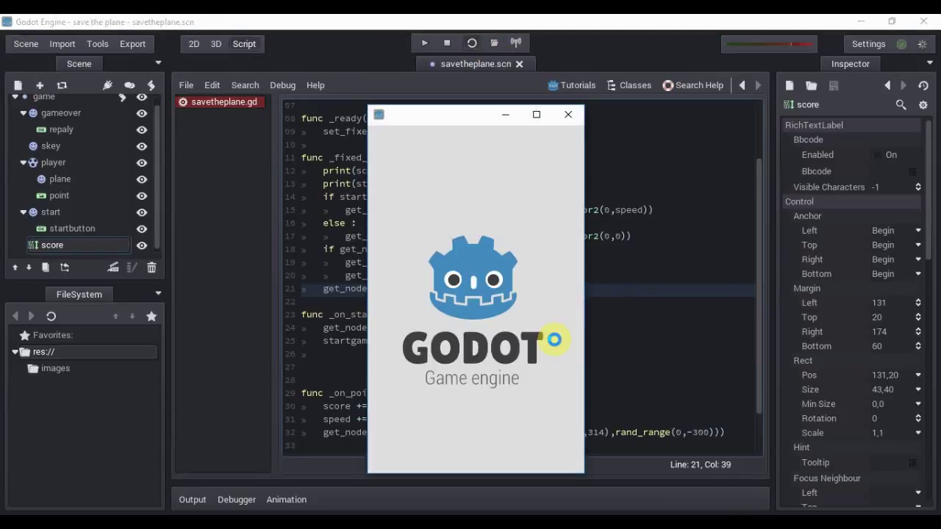
{"action": "left_click", "coordinate": [490, 399]}
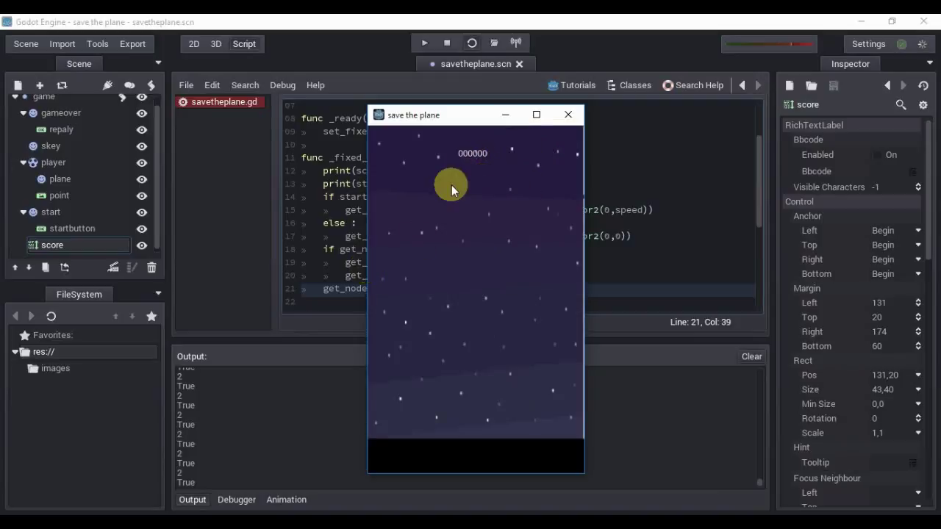
{"action": "left_click", "coordinate": [405, 213]}
{"action": "left_click", "coordinate": [568, 114]}
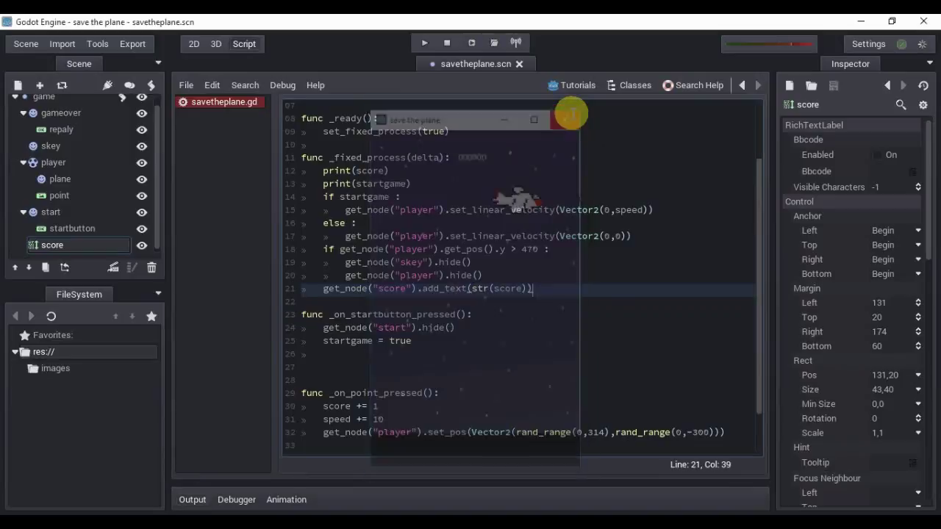
- Insert get_node("score").clear() as unindented line 21, before the add_text line
{"action": "left_click", "coordinate": [507, 277]}
{"action": "key", "text": "Return"}
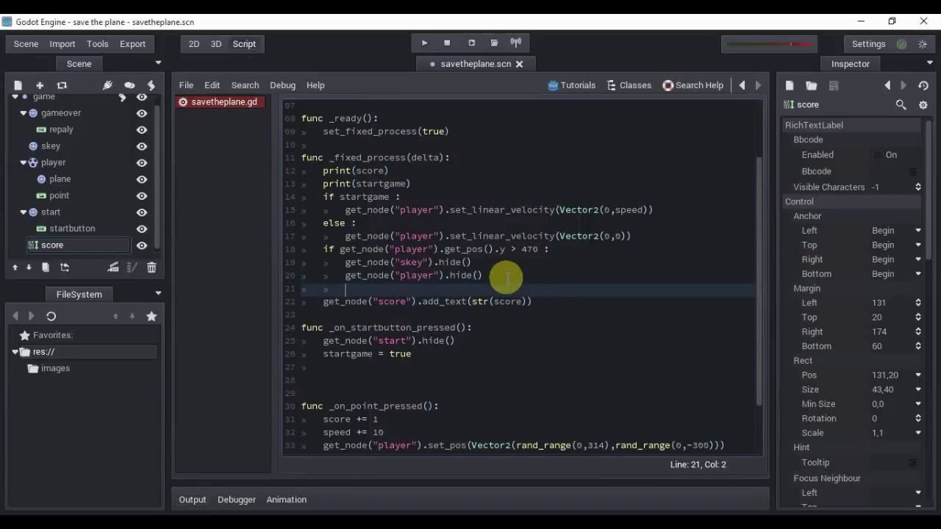
{"action": "key", "text": "BackSpace"}
{"action": "type", "text": "get_n"}
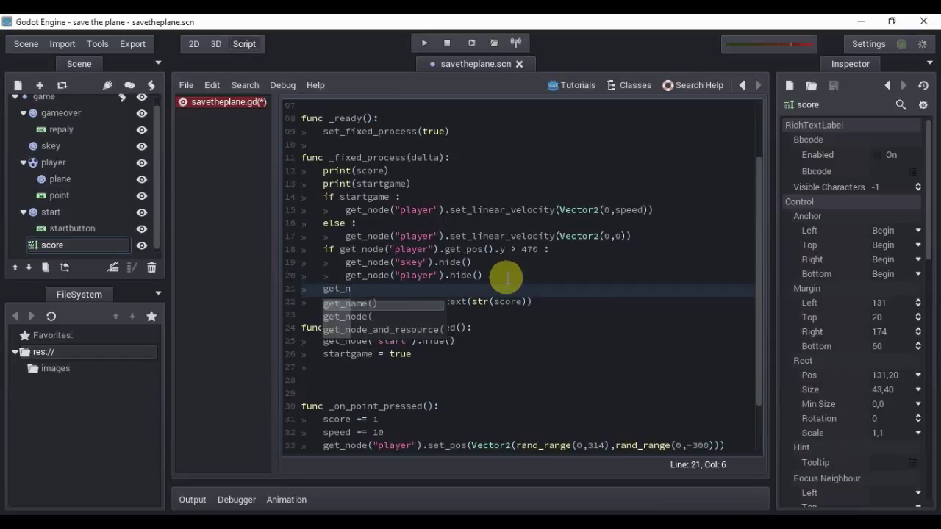
{"action": "key", "text": "Down"}
{"action": "key", "text": "Return"}
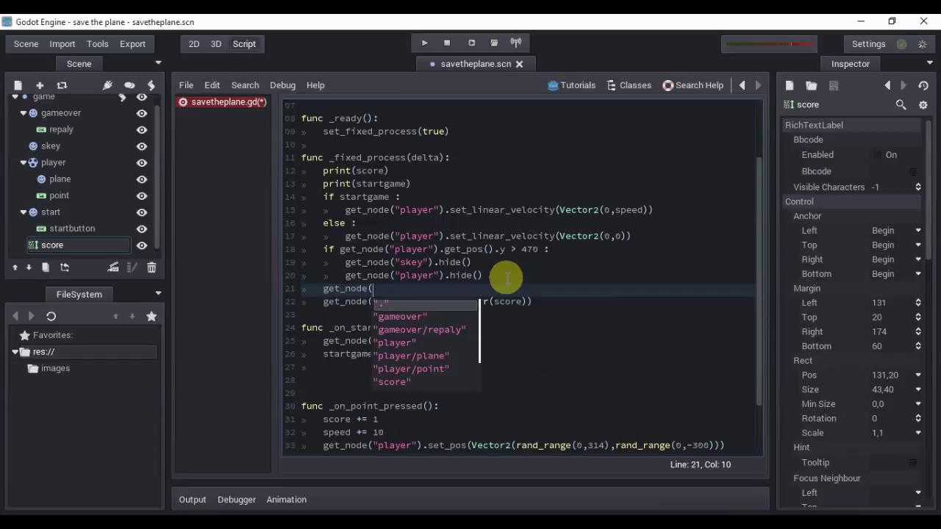
{"action": "key", "text": "Down"}
{"action": "key", "text": "Down"}
{"action": "key", "text": "Down"}
{"action": "key", "text": "Down"}
{"action": "key", "text": "Down"}
{"action": "key", "text": "Down"}
{"action": "key", "text": "Return"}
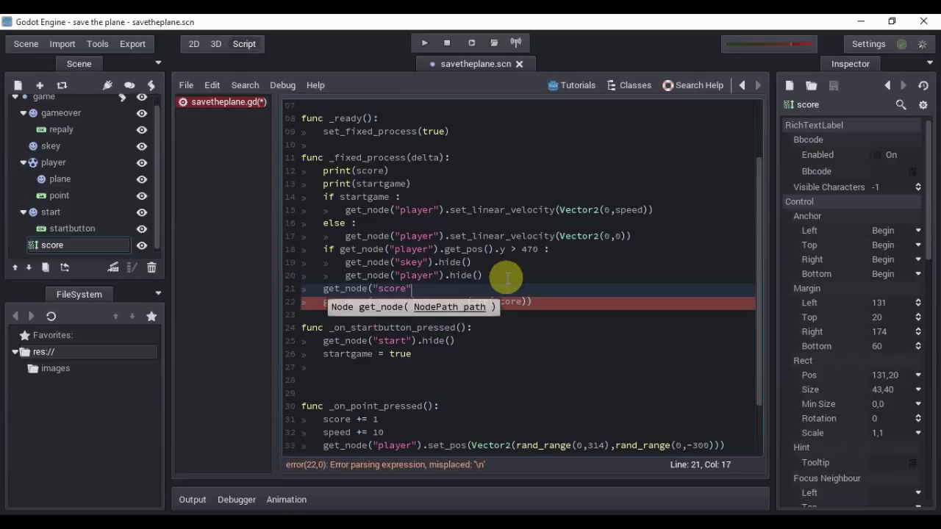
{"action": "type", "text": ").c"}
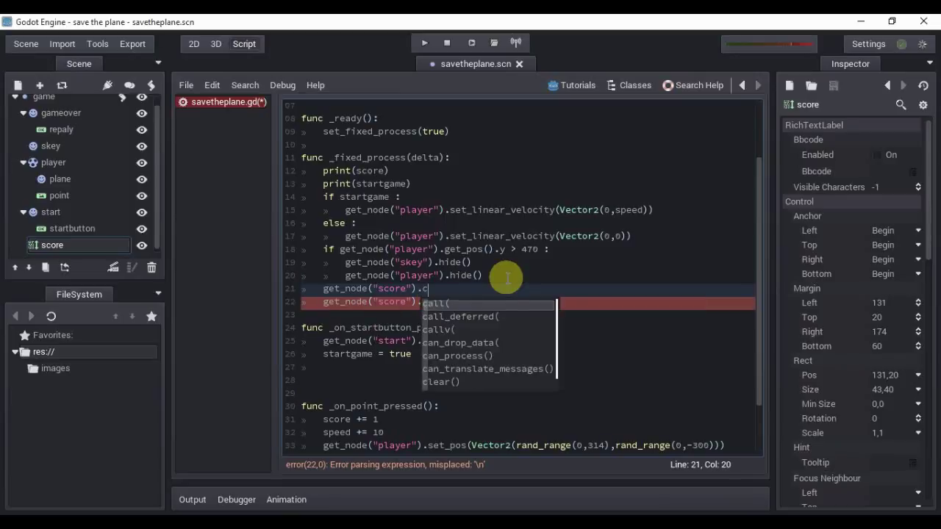
{"action": "type", "text": "l"}
{"action": "key", "text": "Return"}
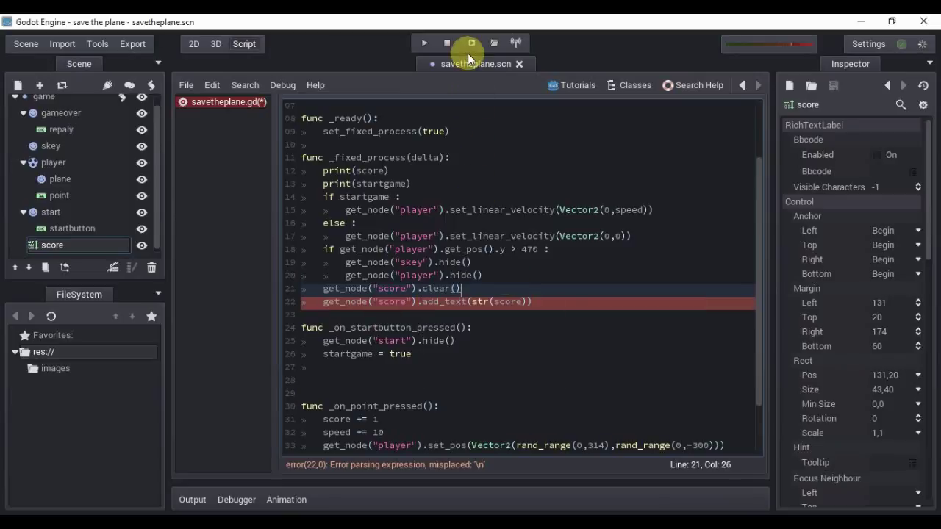
- Run and replay the game to see the label show only the current score, then close it and dismiss the error popup
{"action": "left_click", "coordinate": [470, 43]}
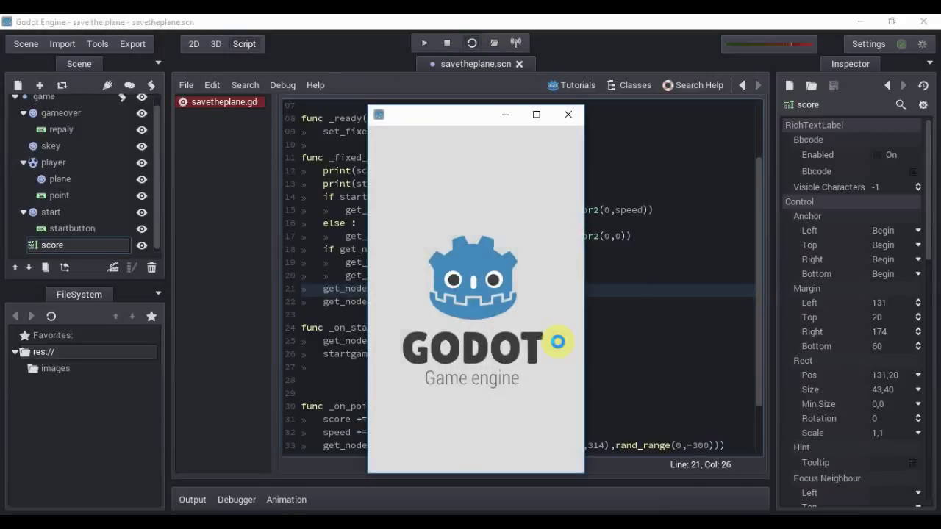
{"action": "left_click", "coordinate": [498, 396]}
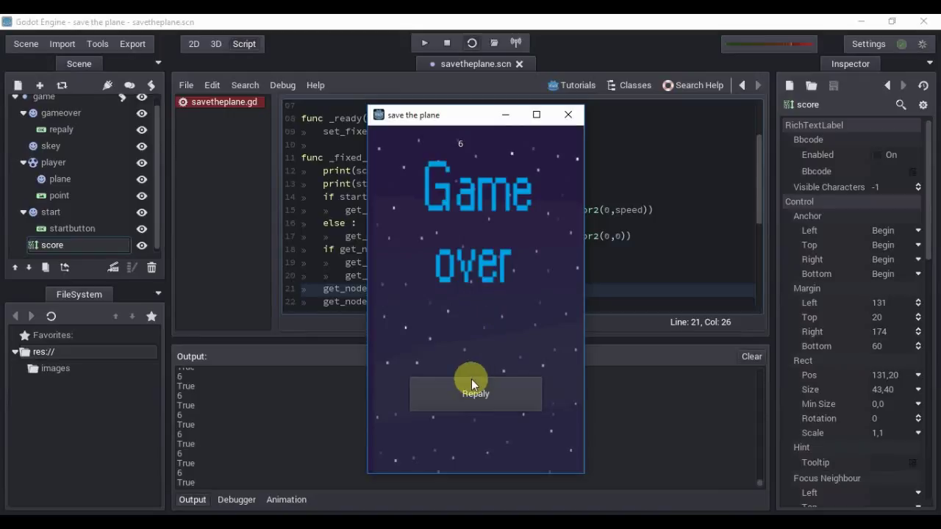
{"action": "left_click", "coordinate": [471, 379]}
{"action": "left_click", "coordinate": [469, 385]}
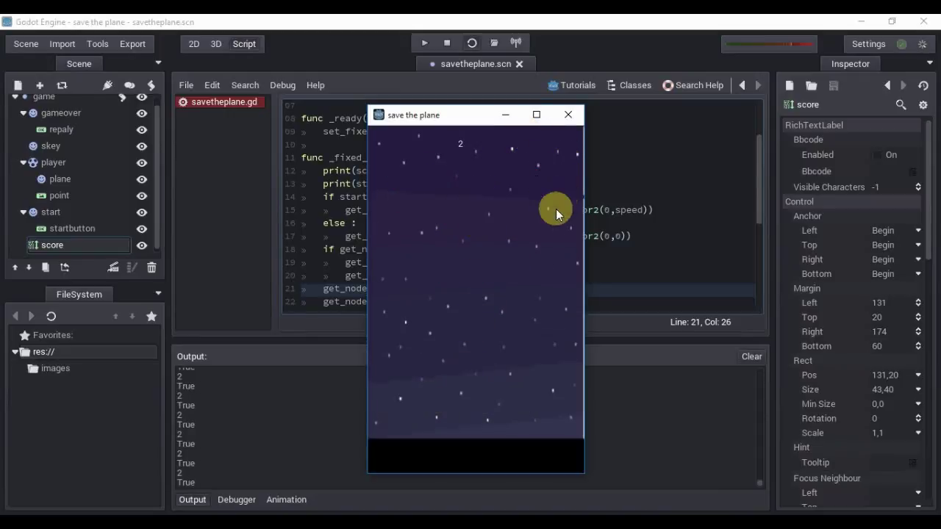
{"action": "left_click", "coordinate": [542, 200]}
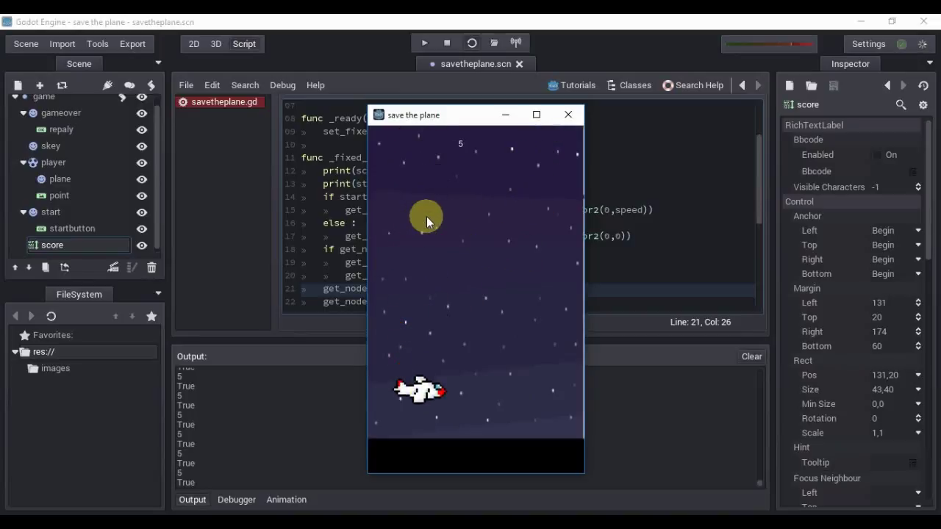
{"action": "left_click", "coordinate": [565, 116]}
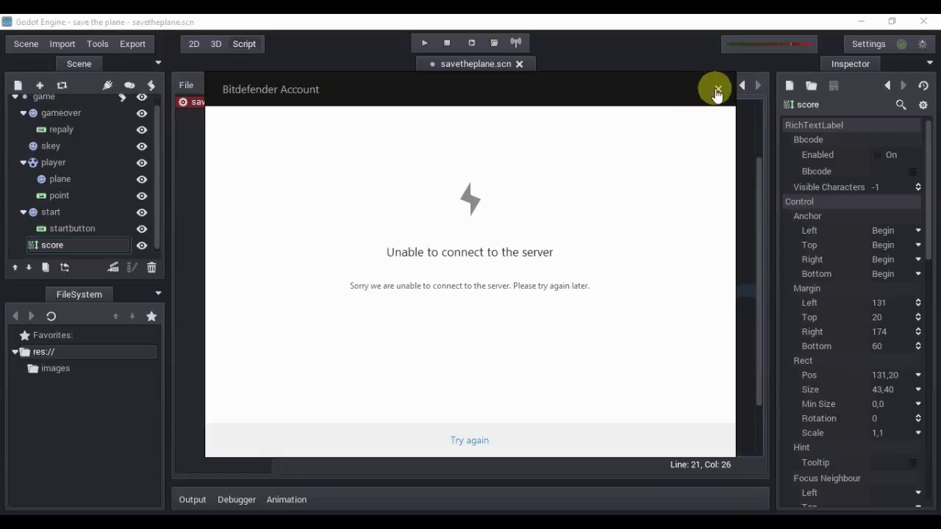
{"action": "left_click", "coordinate": [716, 88]}
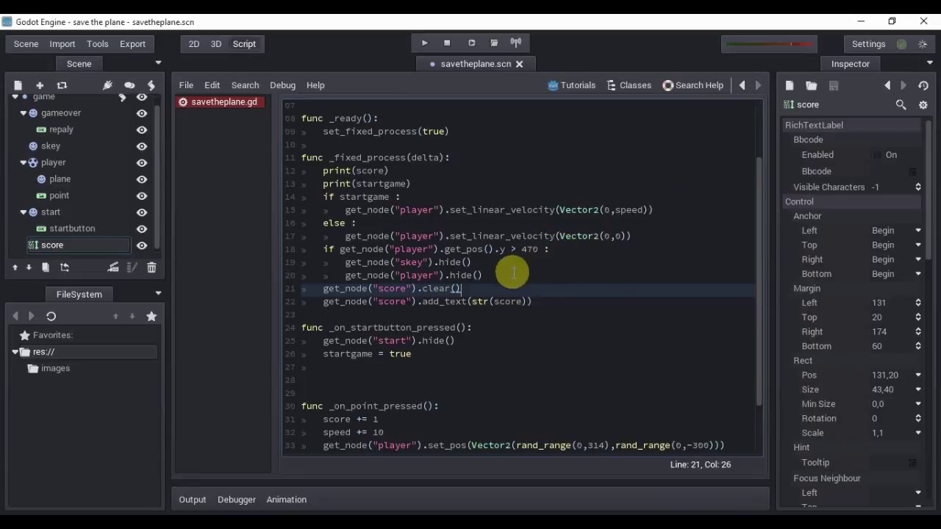
- Add an indented get_node("score").hide() line inside the get_pos().y > 470 game-over block
{"action": "left_click", "coordinate": [513, 274]}
{"action": "key", "text": "Return"}
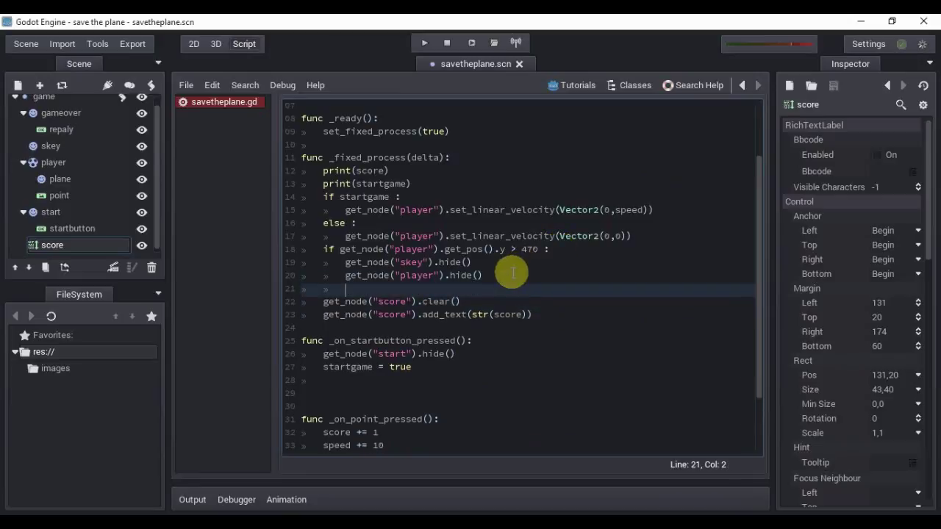
{"action": "type", "text": "get_"}
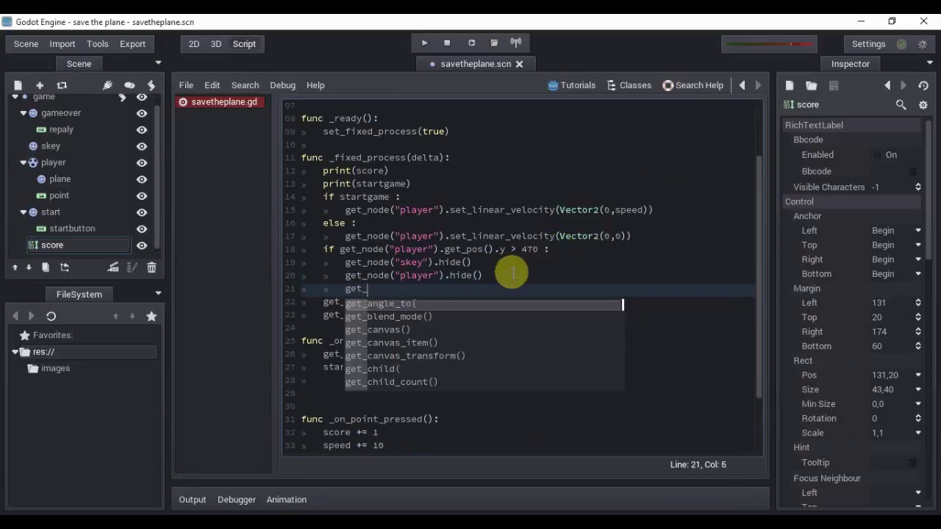
{"action": "type", "text": "n"}
{"action": "key", "text": "Down"}
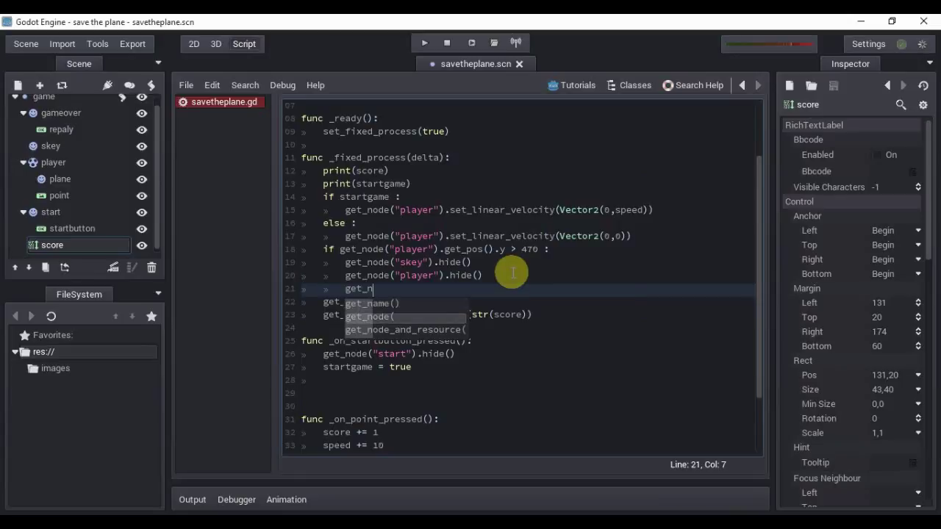
{"action": "key", "text": "Return"}
{"action": "key", "text": "Down"}
{"action": "key", "text": "Down"}
{"action": "key", "text": "Down"}
{"action": "key", "text": "Down"}
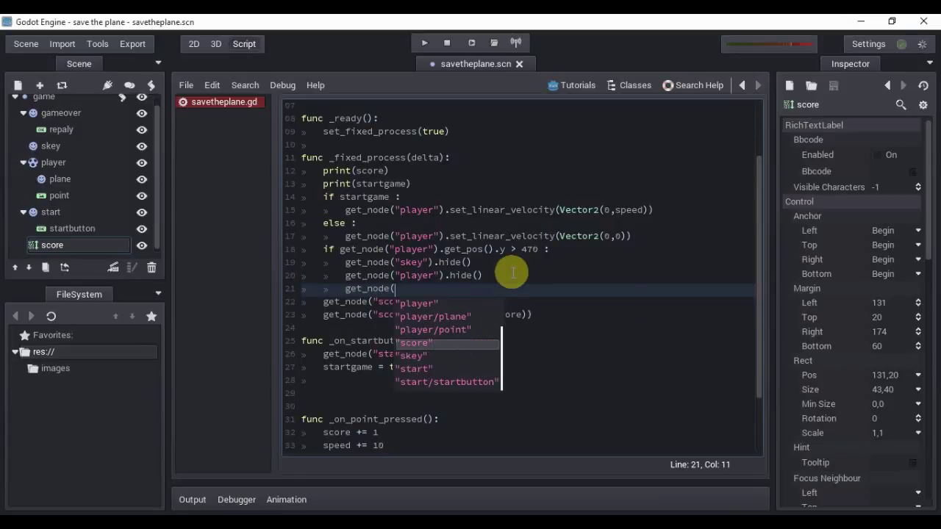
{"action": "key", "text": "Return"}
{"action": "type", "text": ")."}
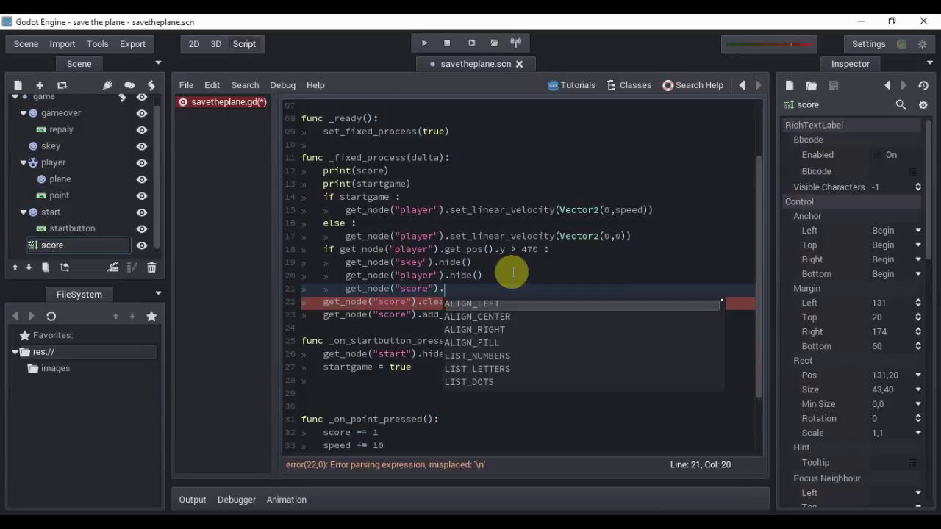
{"action": "type", "text": "hid"}
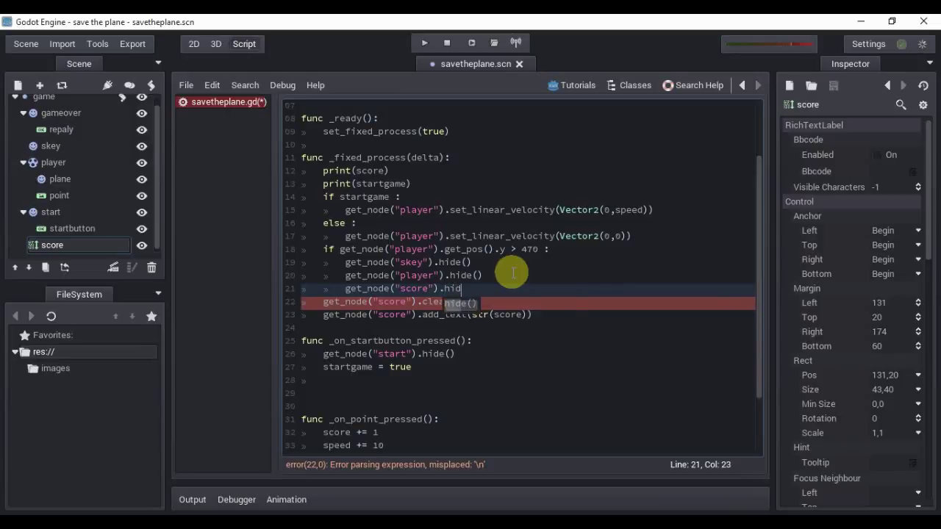
{"action": "key", "text": "Return"}
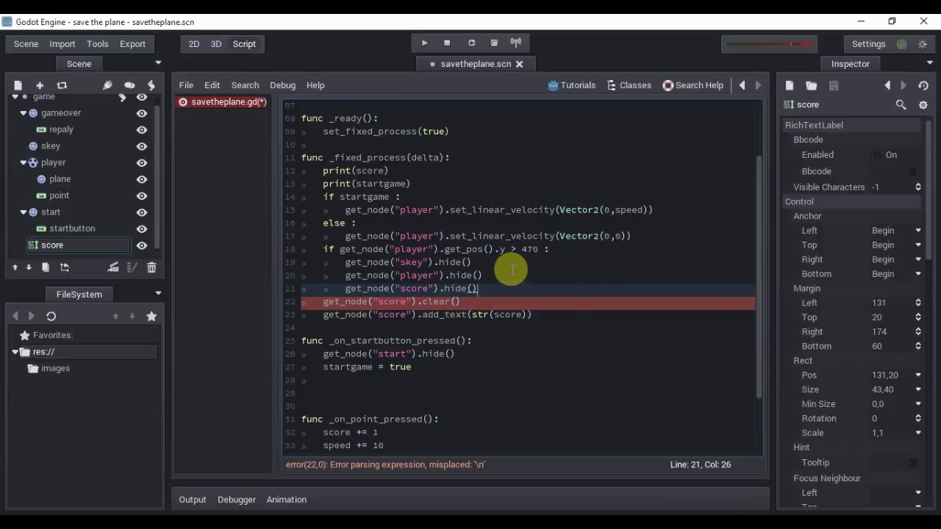
- Save and play the scene, start a round, and tap falling planes to score before Game over
{"action": "left_click", "coordinate": [474, 42]}
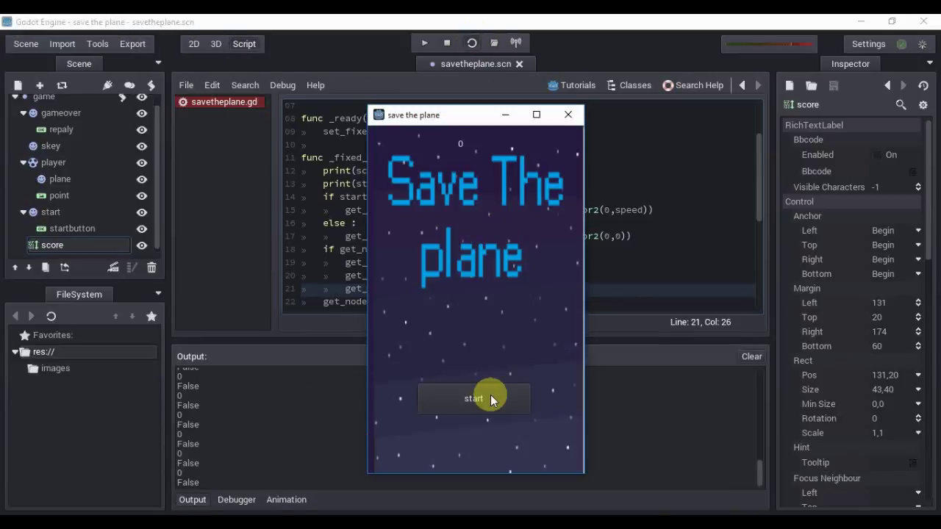
{"action": "left_click", "coordinate": [490, 398]}
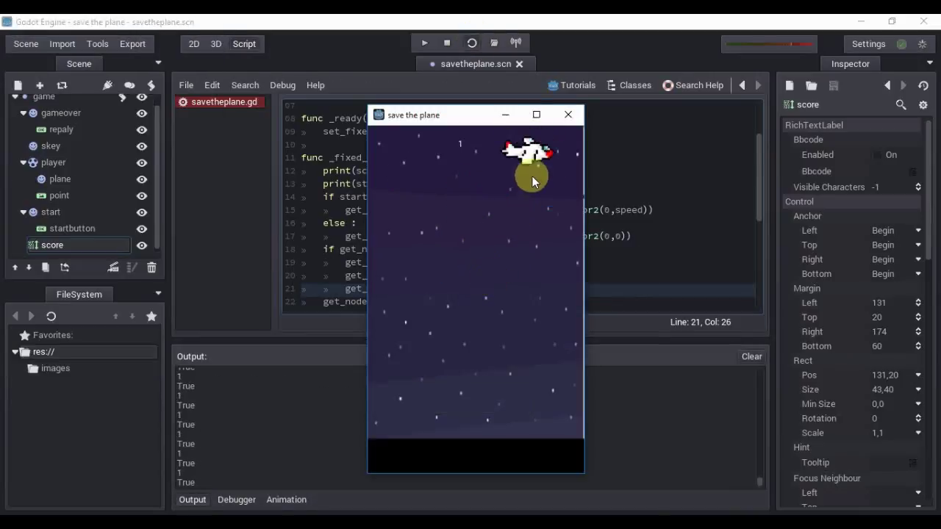
{"action": "left_click", "coordinate": [511, 202]}
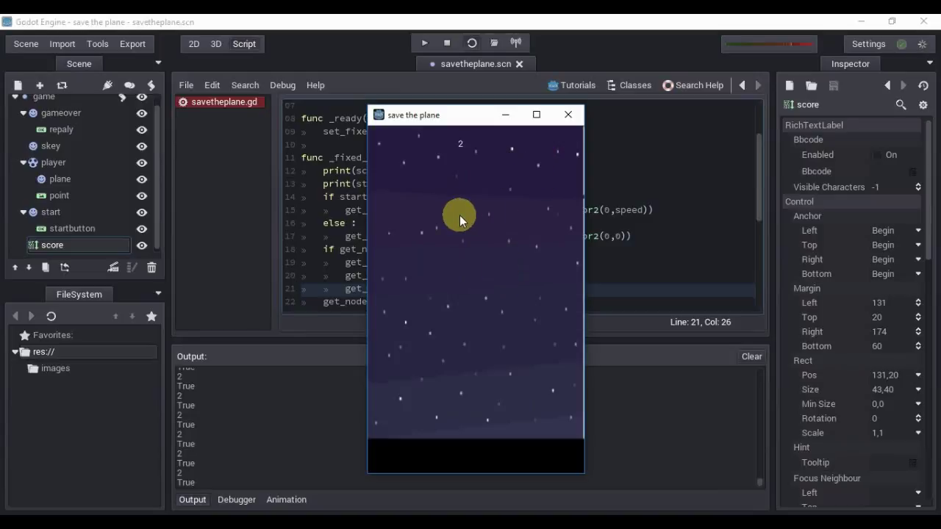
{"action": "left_click", "coordinate": [418, 206]}
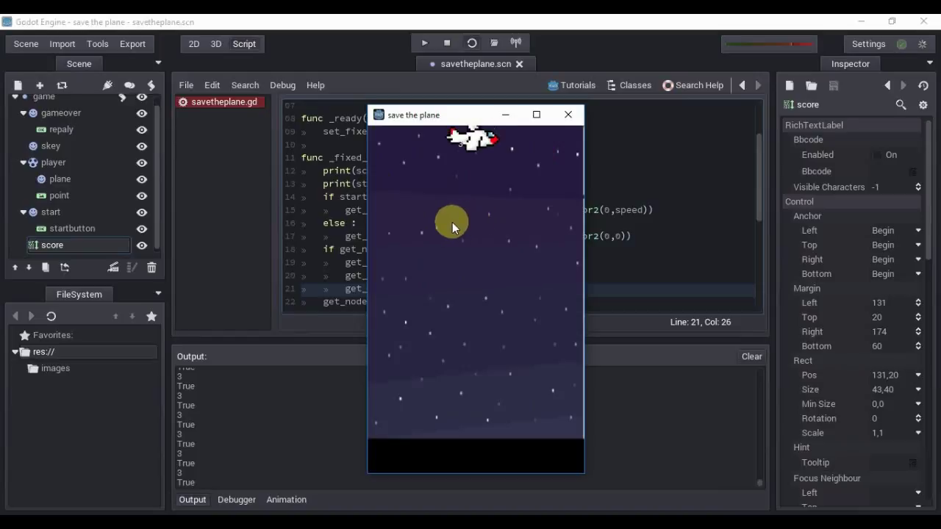
{"action": "left_click", "coordinate": [474, 220]}
{"action": "left_click", "coordinate": [471, 257]}
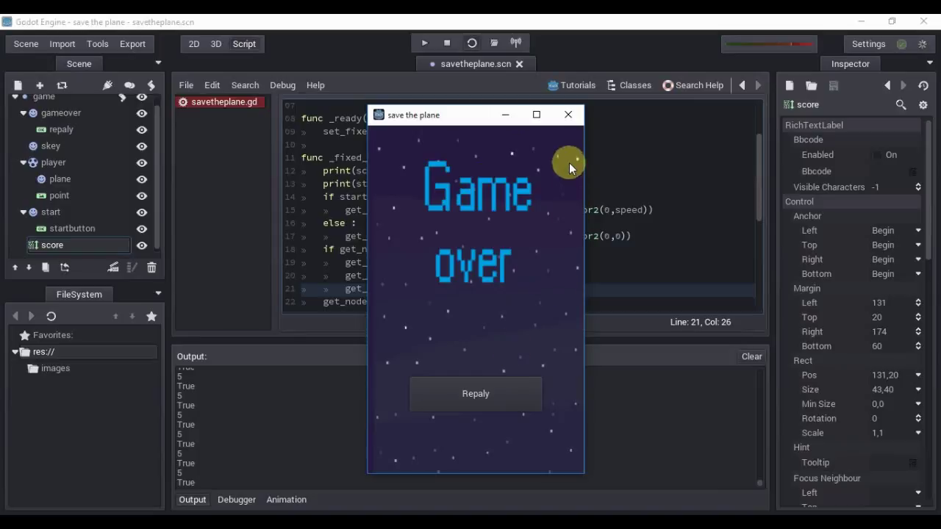
- Close the running game window and scroll through the savetheplane.gd script
{"action": "left_click", "coordinate": [569, 116]}
{"action": "mouse_move", "coordinate": [757, 186]}
{"action": "left_mouse_down"}
{"action": "mouse_move", "coordinate": [760, 131]}
{"action": "mouse_move", "coordinate": [757, 266]}
{"action": "left_mouse_up"}
{"action": "left_click_drag", "start_coordinate": [759, 345], "coordinate": [761, 121]}
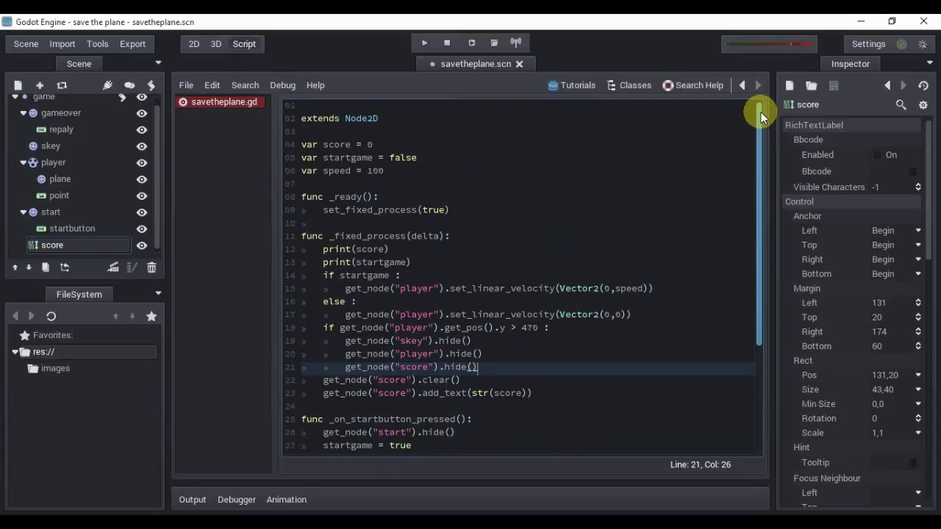
{"action": "left_click_drag", "start_coordinate": [760, 118], "coordinate": [758, 360]}
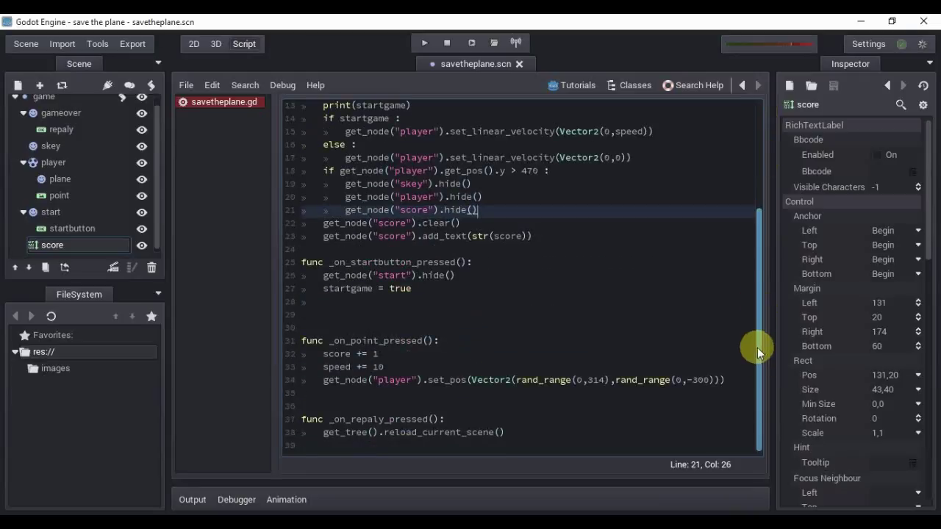
{"action": "mouse_move", "coordinate": [758, 357]}
{"action": "left_mouse_down"}
{"action": "mouse_move", "coordinate": [745, 409]}
{"action": "mouse_move", "coordinate": [769, 389]}
{"action": "left_mouse_up"}
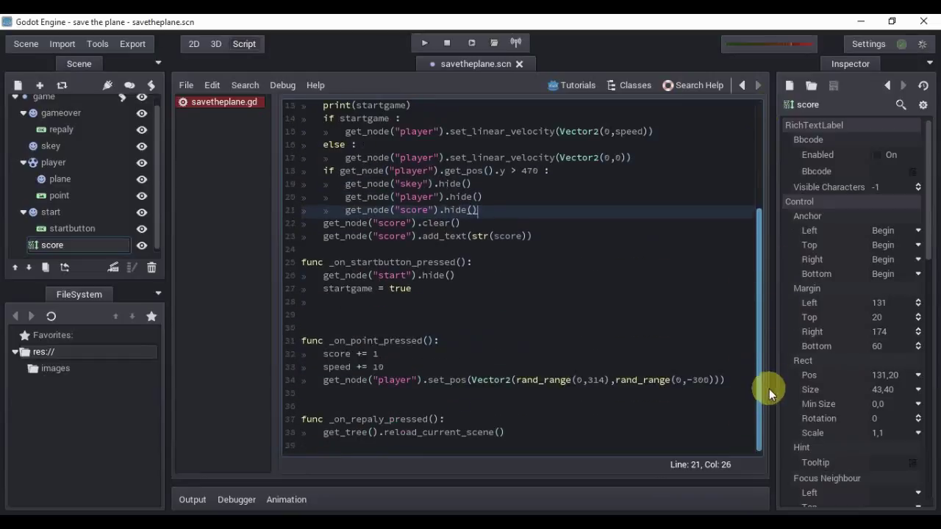
- Delete the extra blank line 30 above the _on_point_pressed function
{"action": "left_click", "coordinate": [321, 329]}
{"action": "key", "text": "BackSpace"}
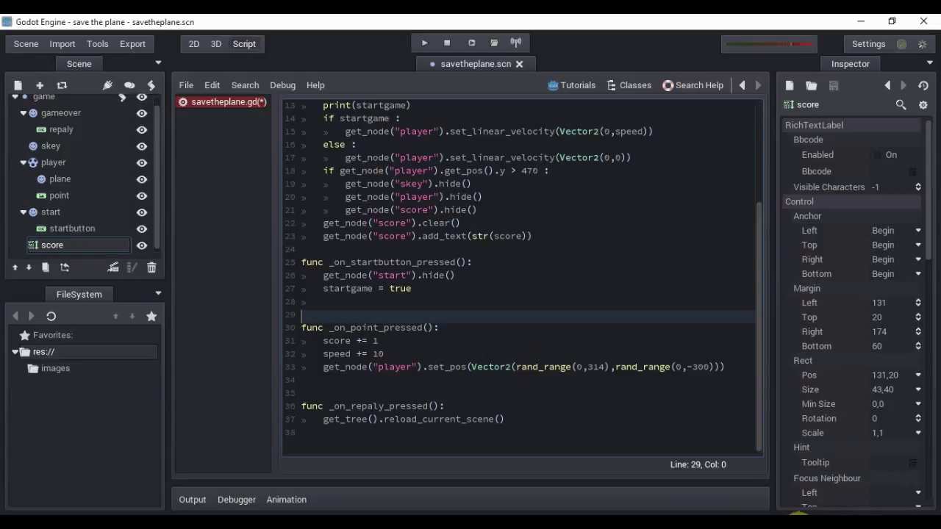
{"action": "left_click", "coordinate": [807, 514]}
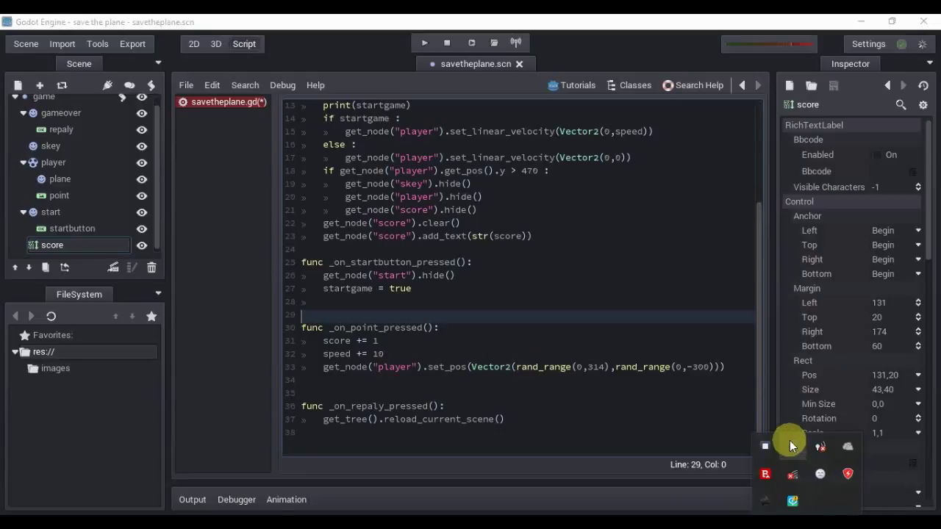